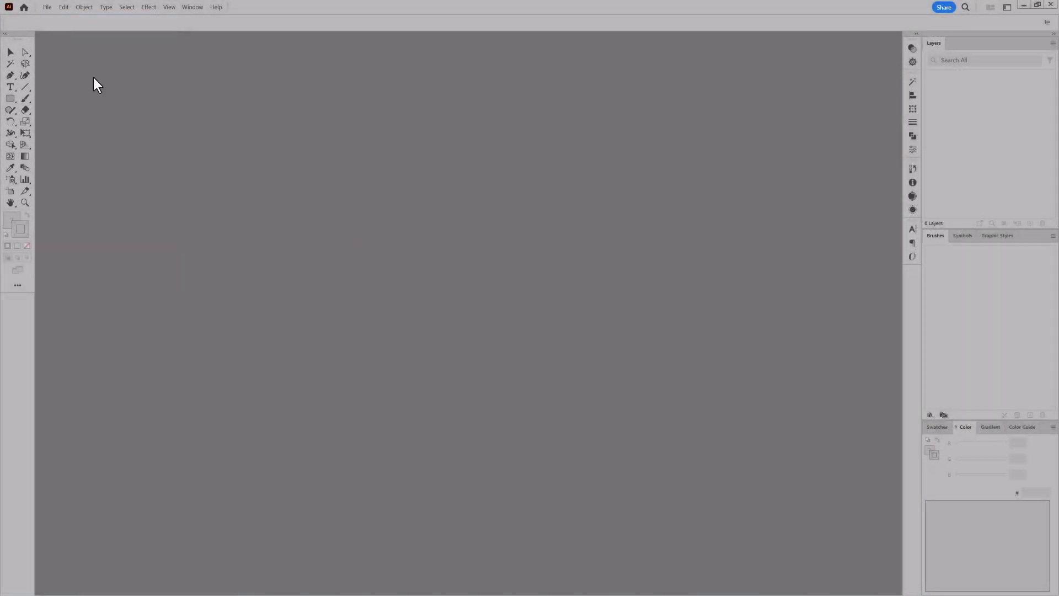
Step: Create a blank 340 × 210 mm document and load the Dagubi Stamps Washes library, choosing its fourth wash brush
key("ctrl+n")
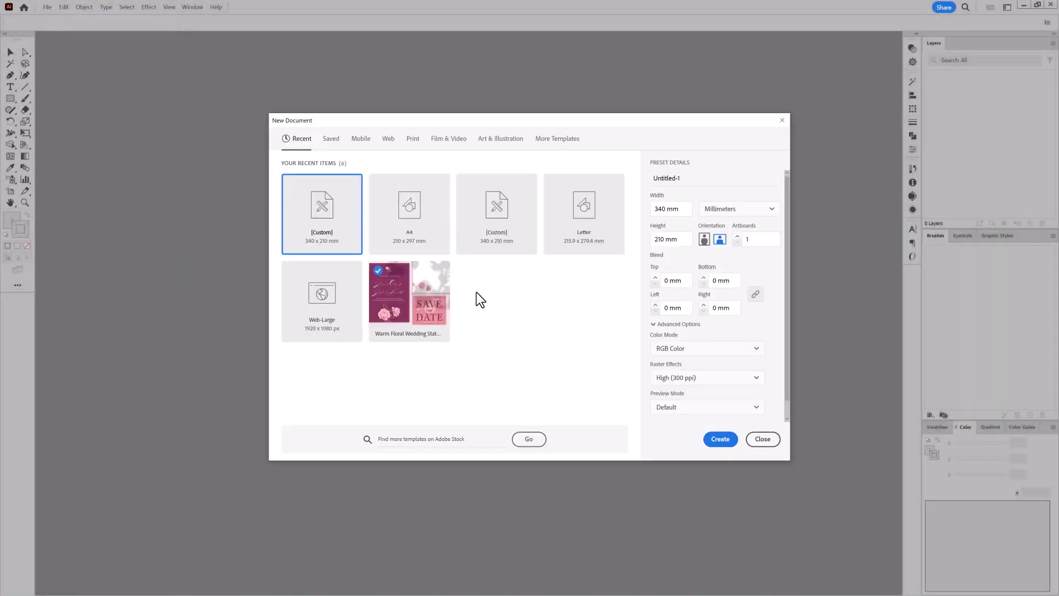
left_click(720, 438)
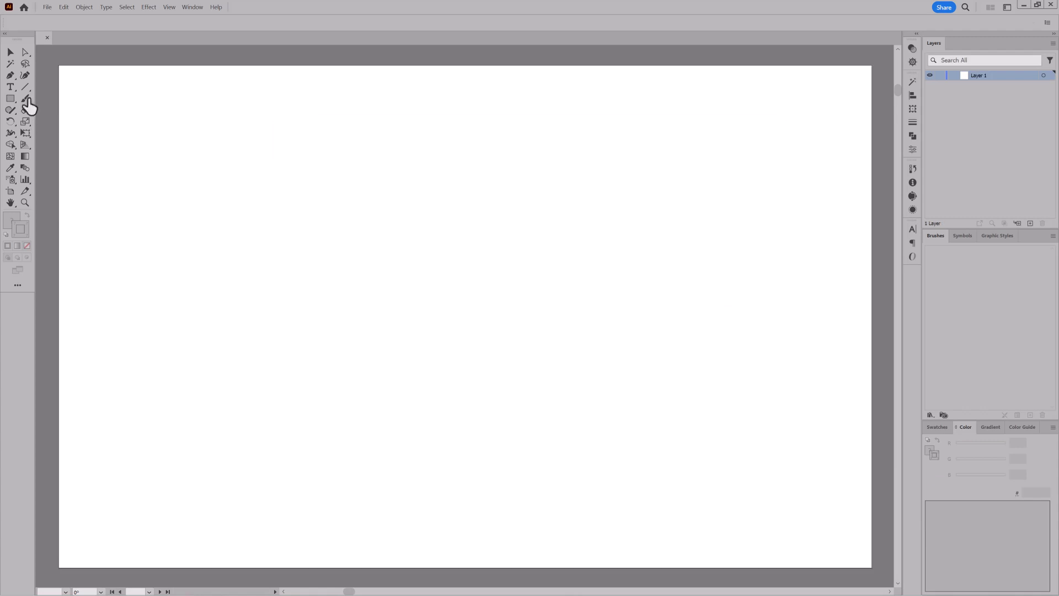
double_click(25, 98)
left_click(573, 329)
left_click(930, 415)
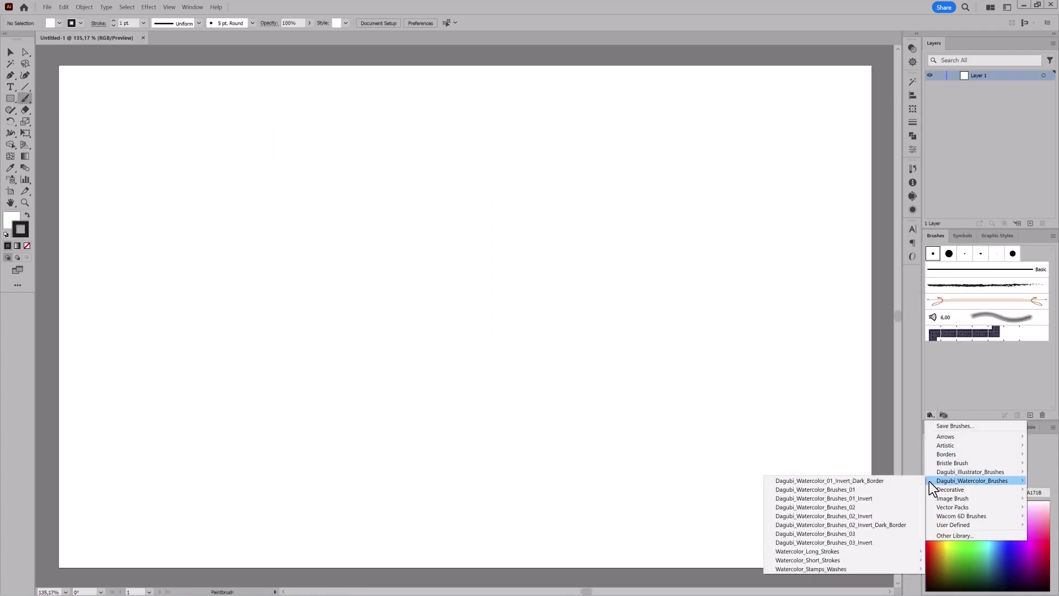
left_click(931, 568)
left_click_drag(564, 291, 832, 175)
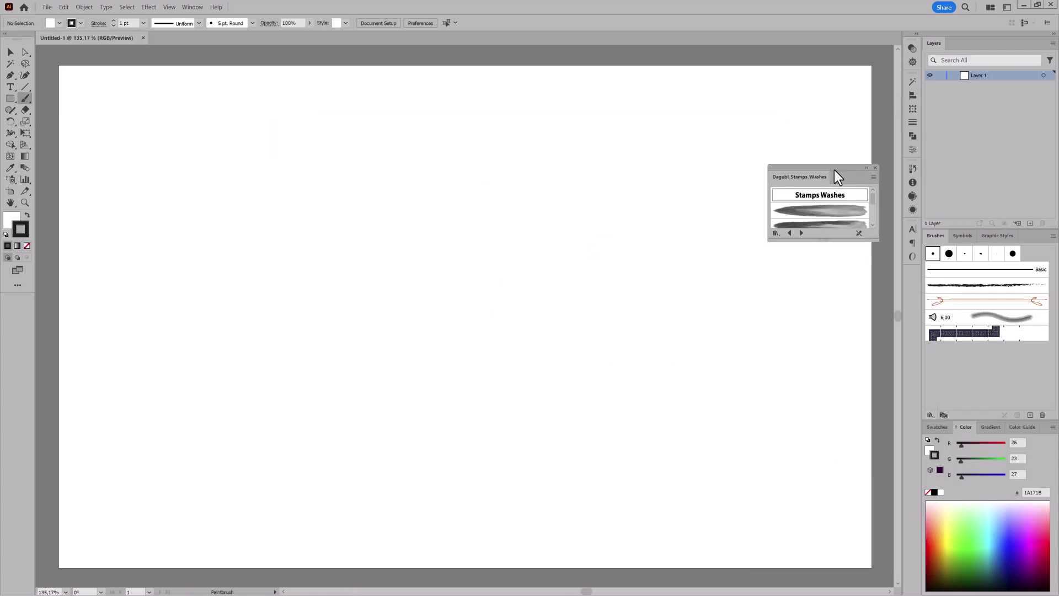
left_click_drag(821, 468, 822, 526)
left_click(811, 260)
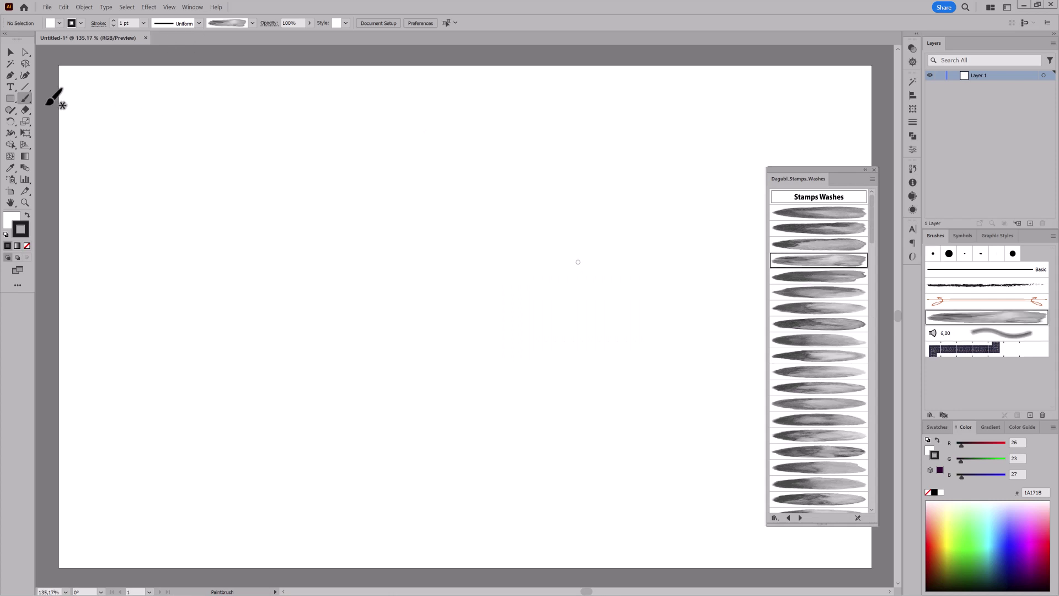
Step: Paint the first red-orange wash petal stroke and give it a leaf-shaped width profile
left_click_drag(938, 527, 930, 540)
left_click_drag(487, 323, 480, 274)
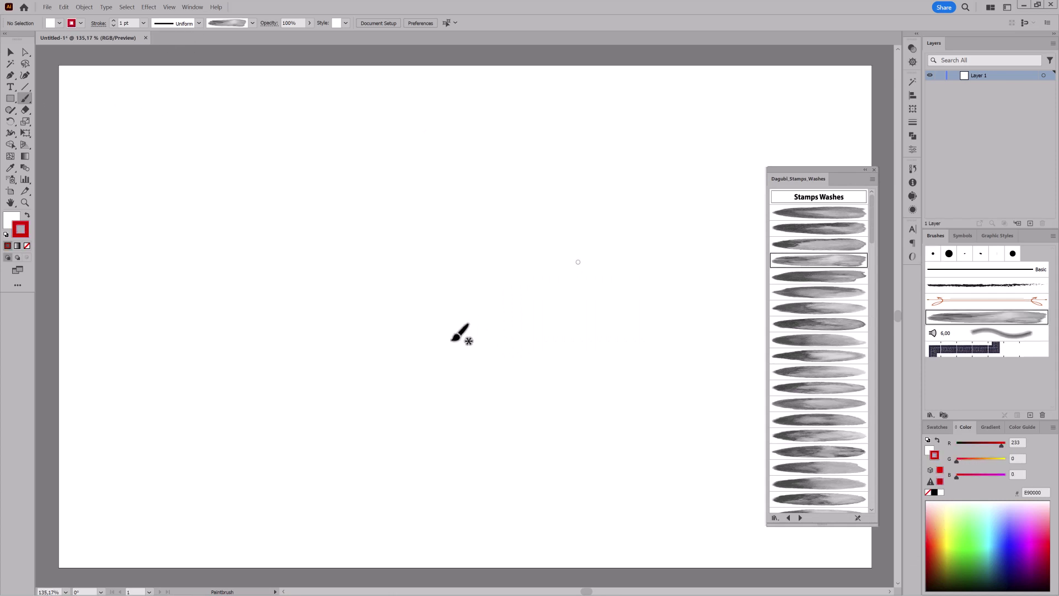
left_click_drag(959, 460, 964, 460)
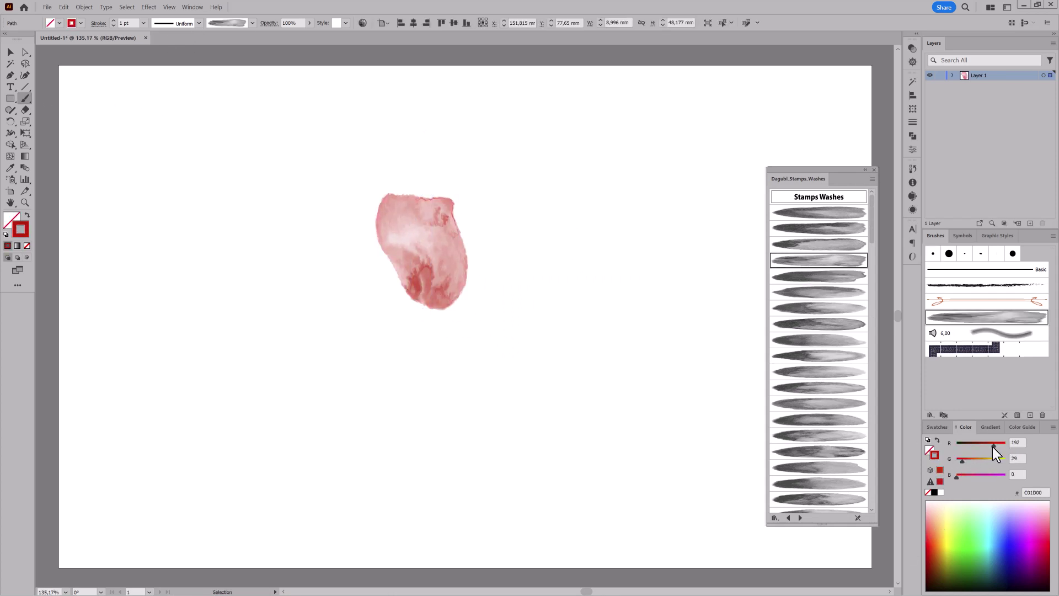
left_click(198, 23)
left_click(166, 39)
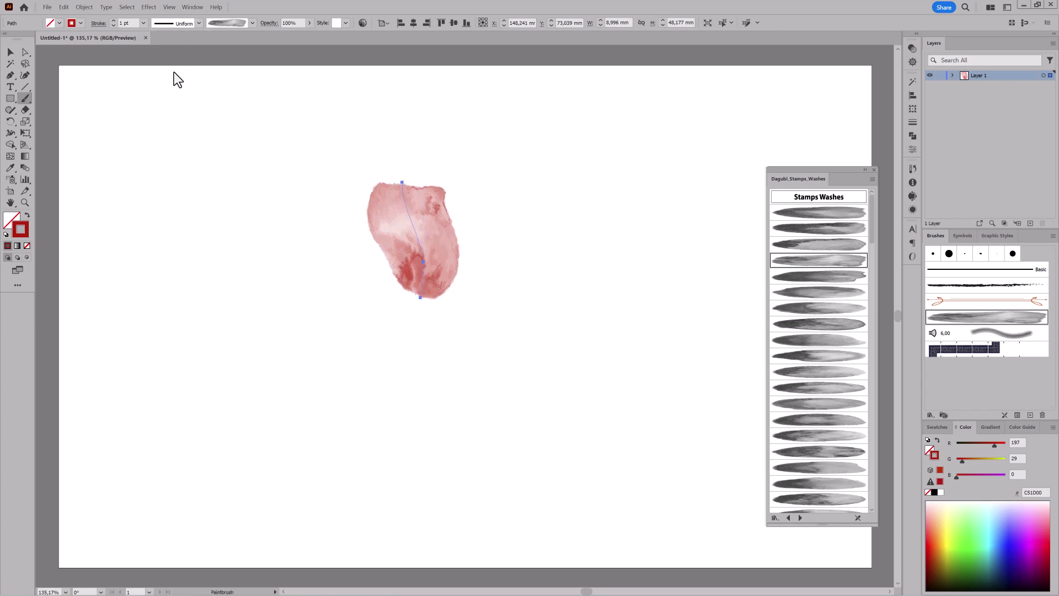
Step: Try tapered and leaf width profiles on the first petal and thin it to 0.5 pt
left_click(199, 23)
scroll(196, 64, "down", 3)
left_click(180, 69)
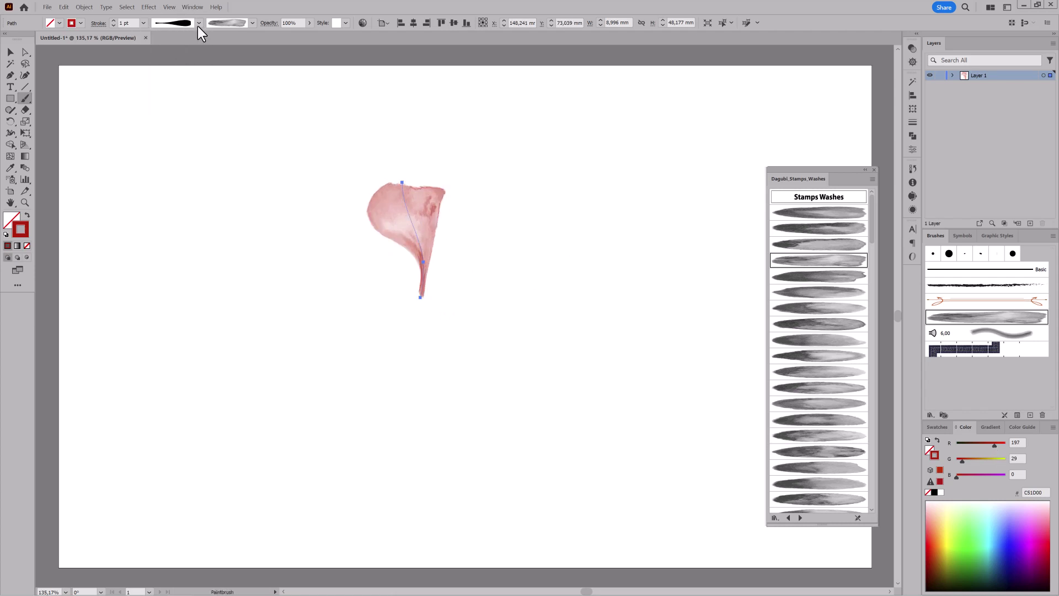
left_click(199, 23)
scroll(197, 82, "down", 3)
scroll(198, 82, "down", 2)
left_click(184, 129)
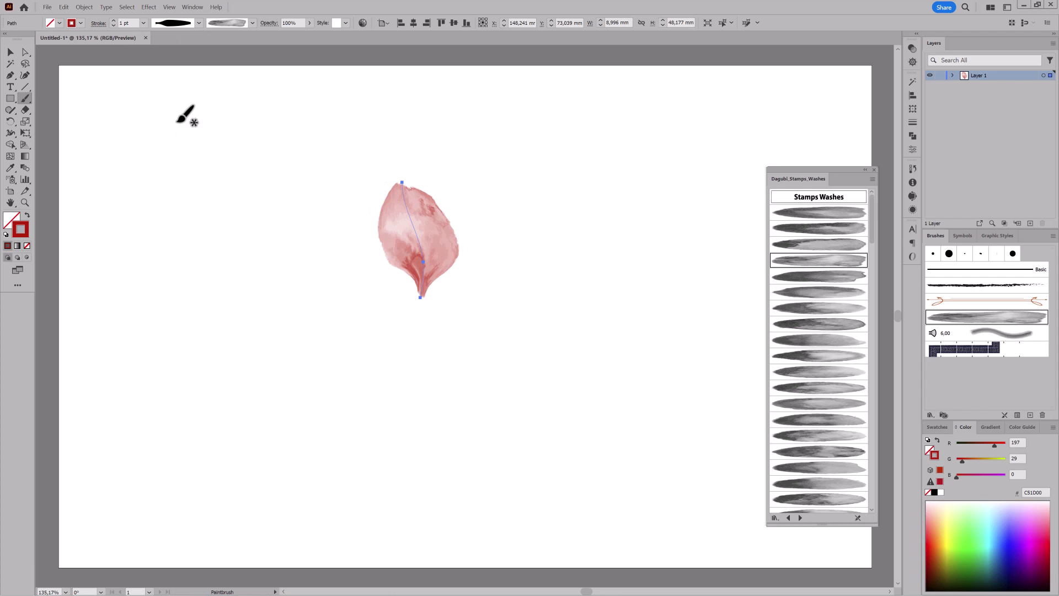
left_click(113, 26)
Step: Move and tilt the first petal up to the left with Free Transform
key("e")
left_click_drag(409, 236, 379, 232)
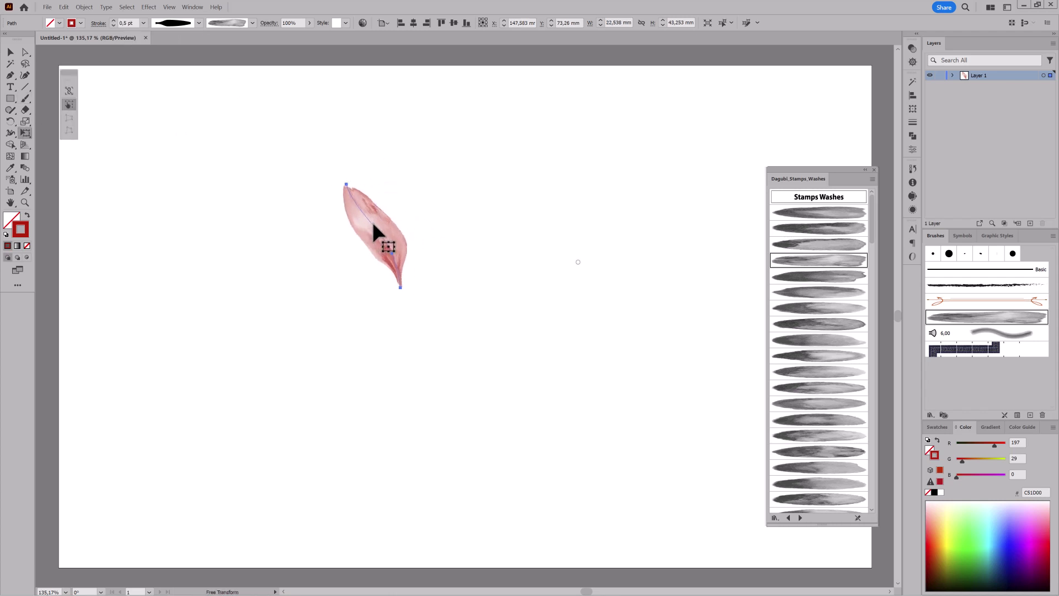
key("ctrl+shift+a")
left_click(26, 100)
Step: Paint a taller second red petal beside the first using the fifth wash brush
left_click(819, 276)
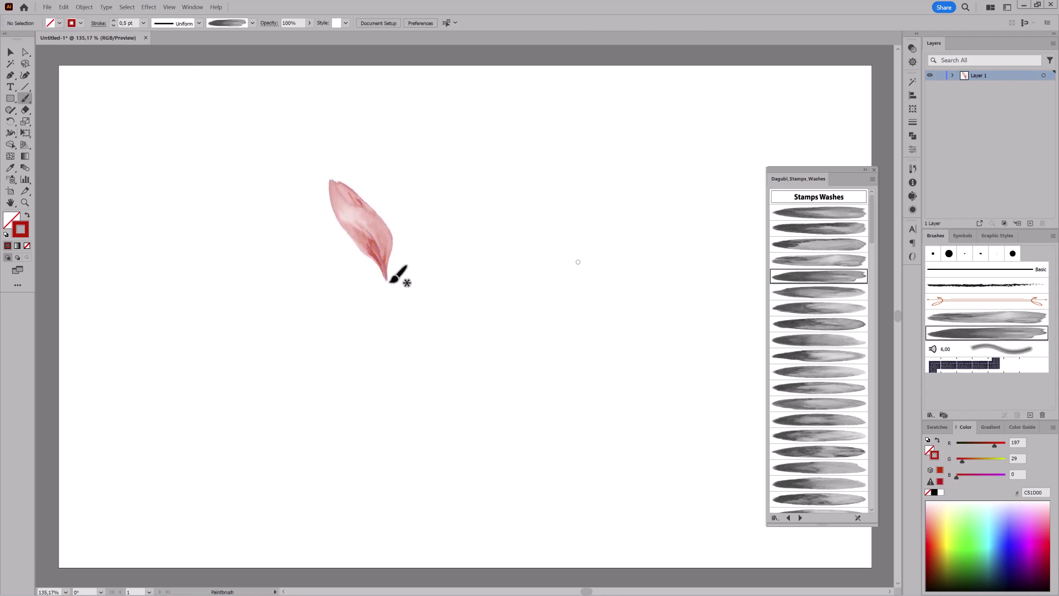
left_click_drag(405, 206, 402, 177)
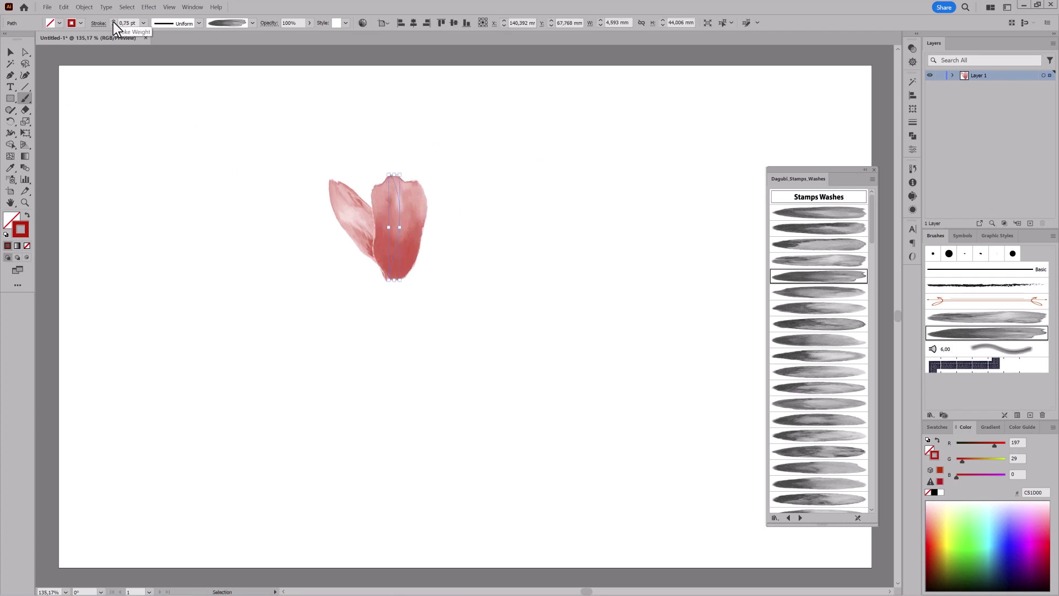
left_click_drag(398, 217, 425, 215)
left_click_drag(395, 174, 395, 161)
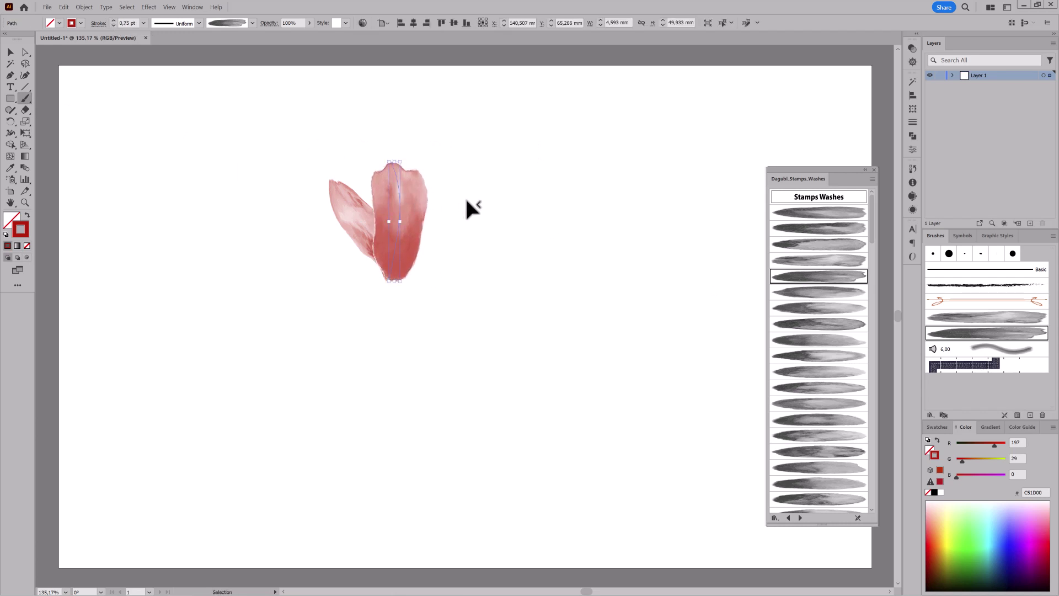
Step: Blend the petals with Darken transparency mode
left_click(399, 252, "ctrl")
left_click(912, 48)
left_click(816, 58)
left_click(821, 82)
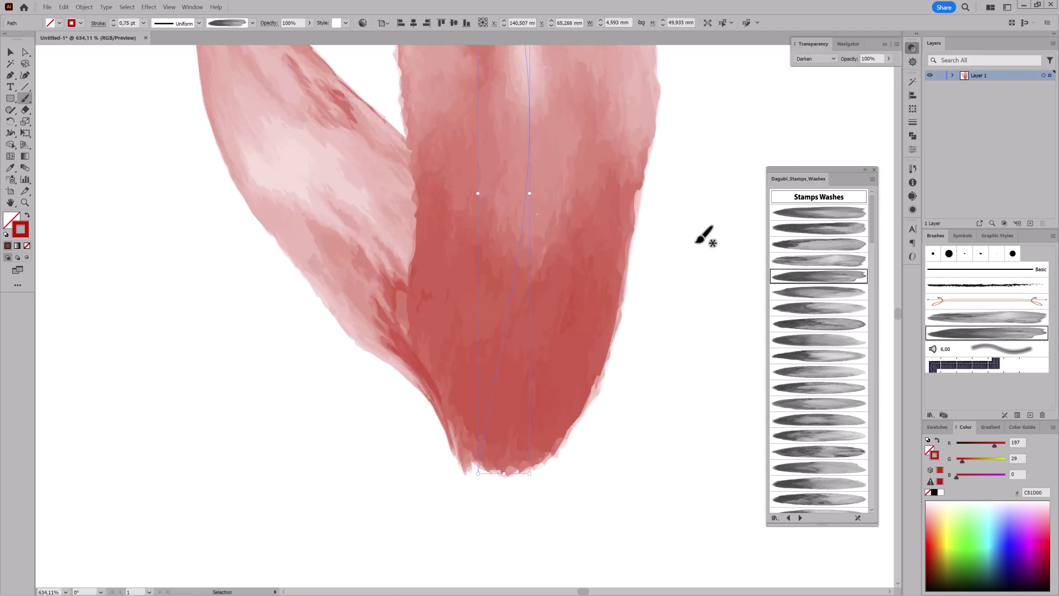
left_click(584, 380, "ctrl")
left_click(664, 392, "ctrl+alt")
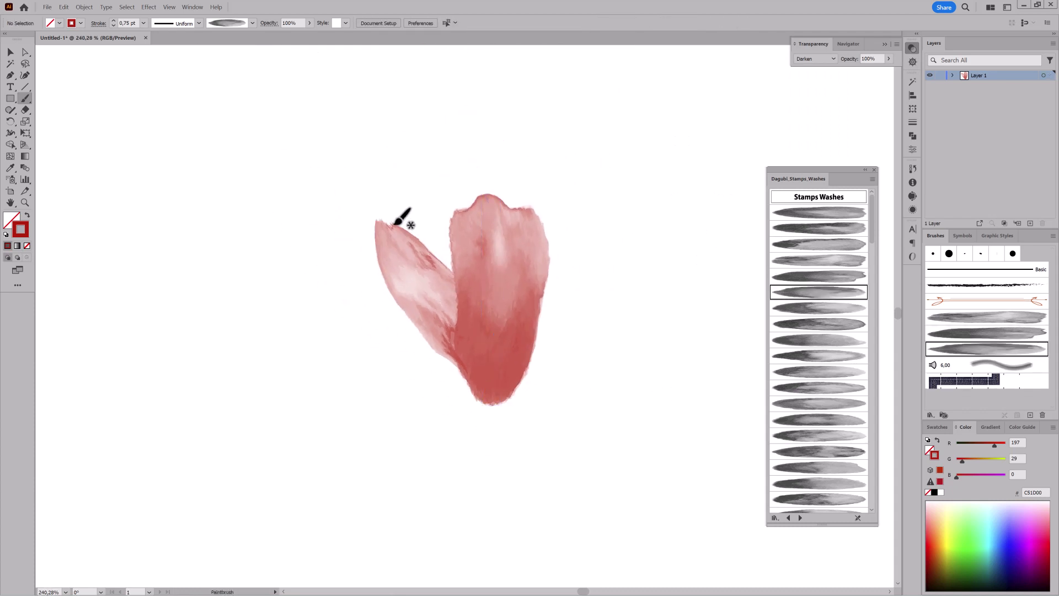
left_click_drag(402, 213, 255, 173)
Step: Paint a third petal to the right with an elliptical width profile
left_click(178, 25)
left_click(176, 56)
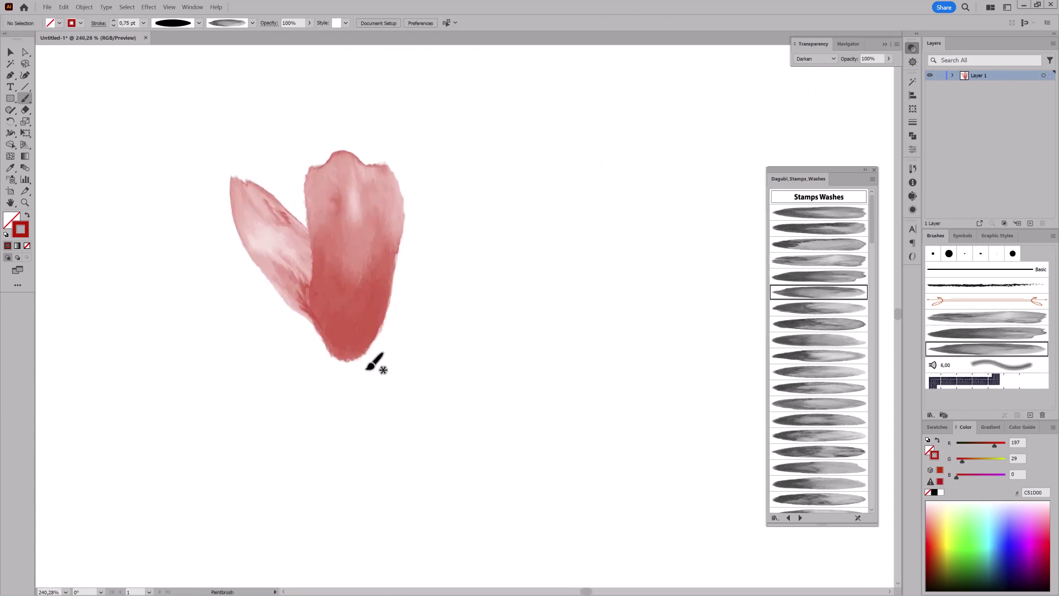
left_click_drag(368, 365, 519, 246)
left_click(476, 323, "ctrl")
left_click(178, 25)
left_click(180, 59)
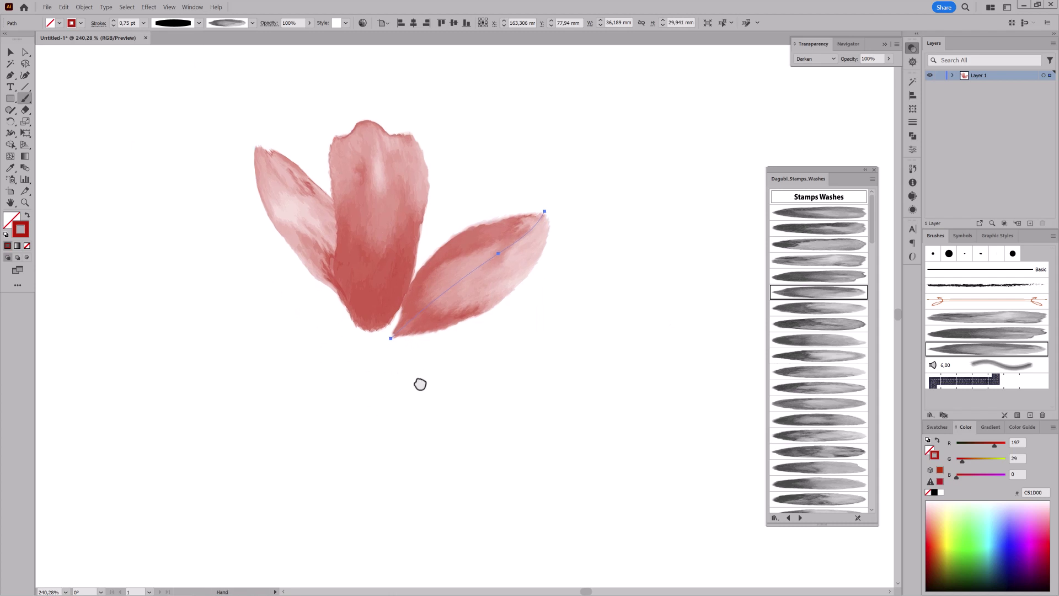
left_click(515, 405, "ctrl+alt")
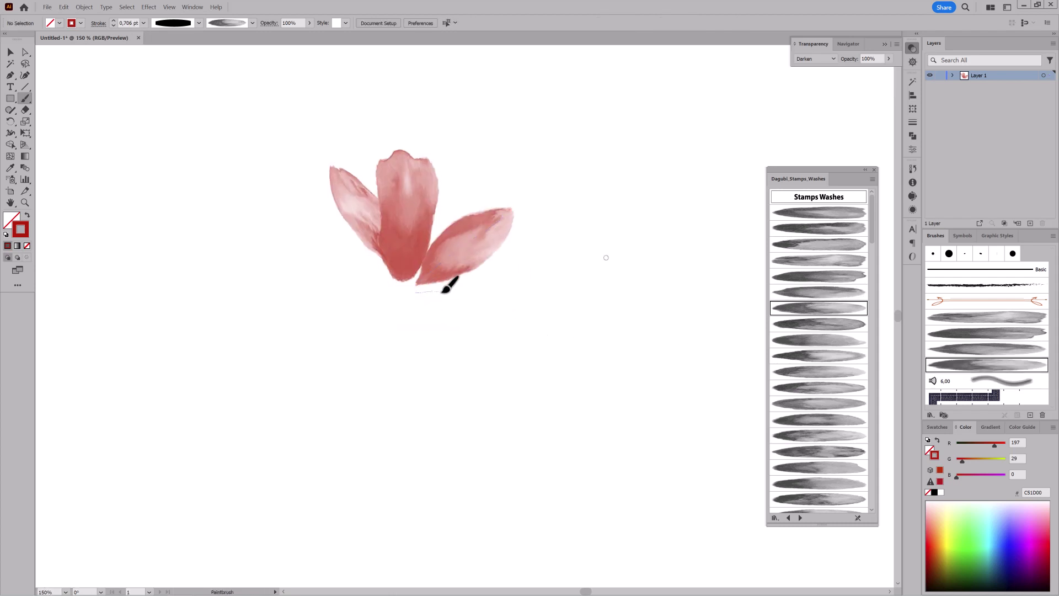
Step: Paint petals at the lower right and lower left of the flower
left_click_drag(441, 286, 504, 310)
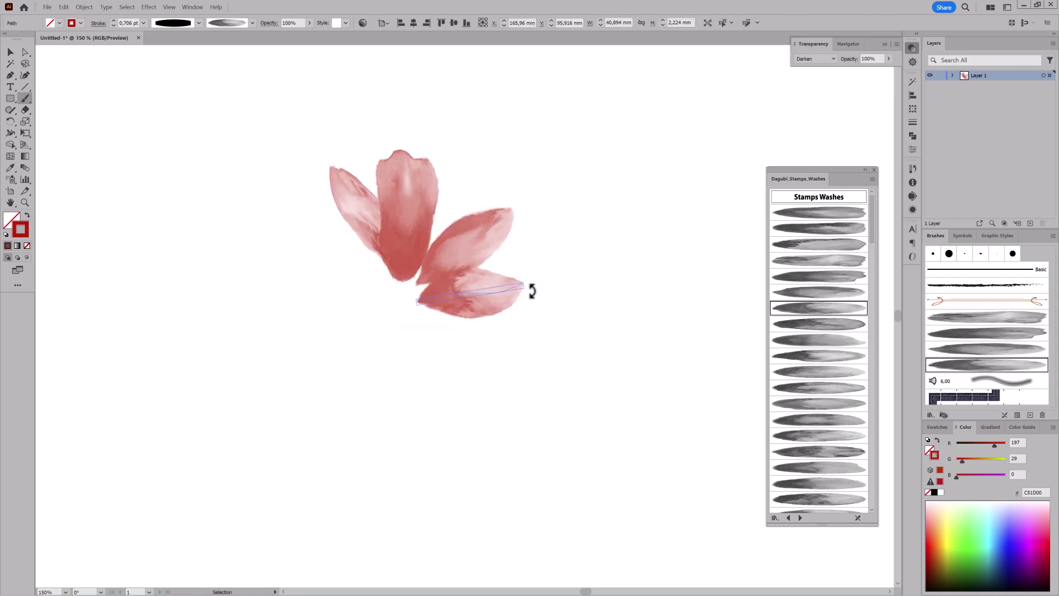
left_click(536, 365, "ctrl")
left_click(832, 220)
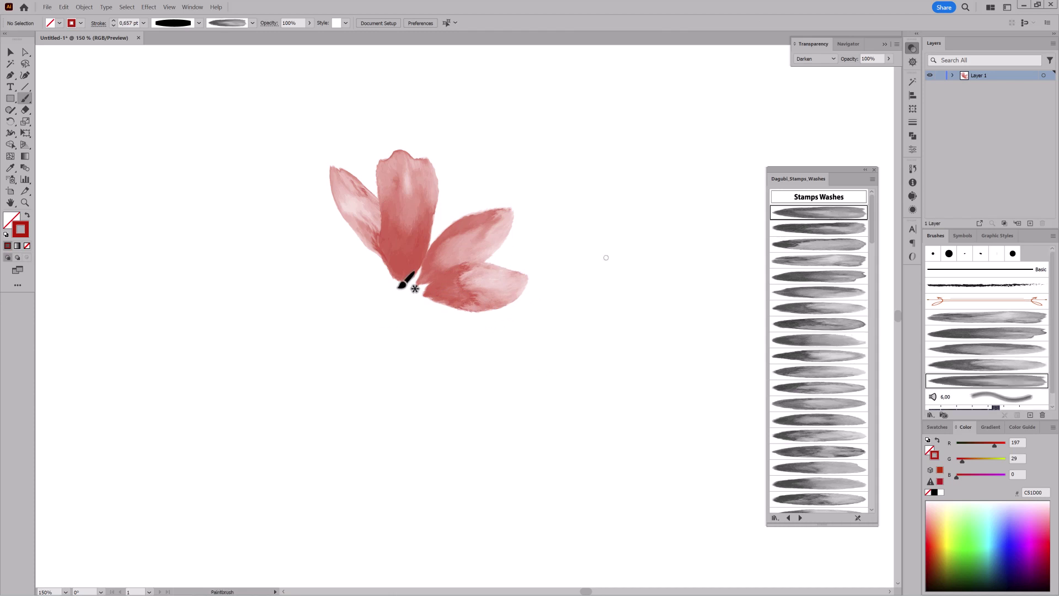
left_click_drag(366, 286, 284, 284)
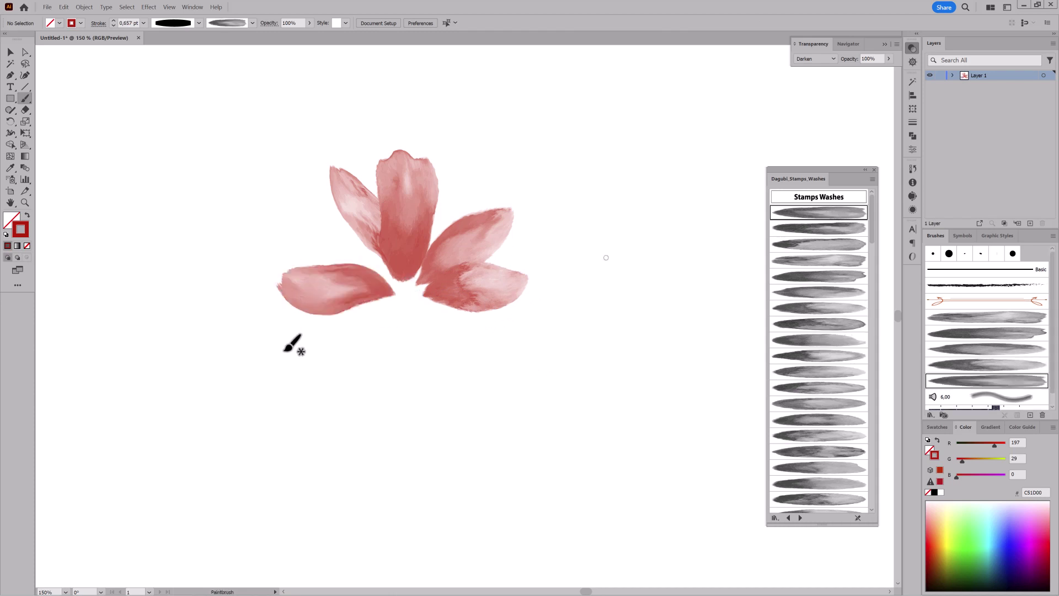
left_click(359, 432, "ctrl")
Step: Paint a tapered-ellipse petal below the left petal with the second wash brush
left_click(115, 25)
left_click(199, 23)
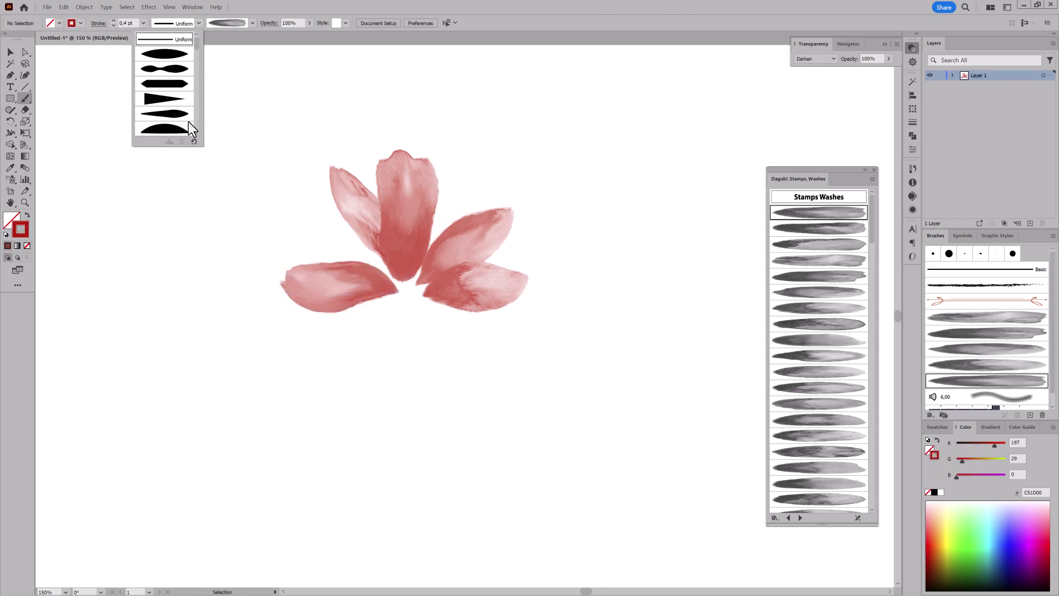
left_click(165, 69)
left_click(818, 228)
key("bracketright")
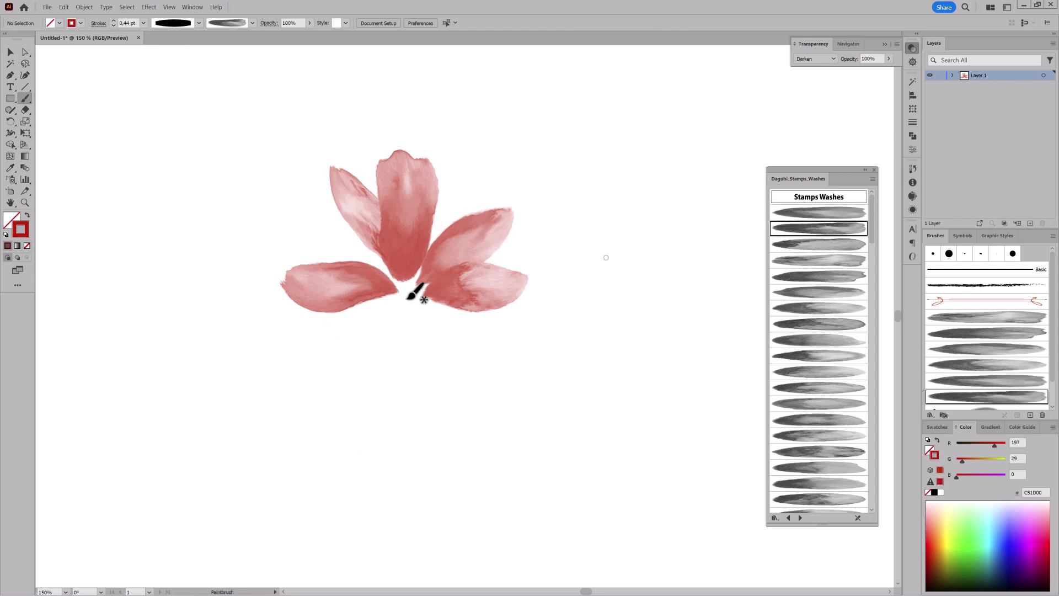
left_click_drag(315, 315, 318, 322)
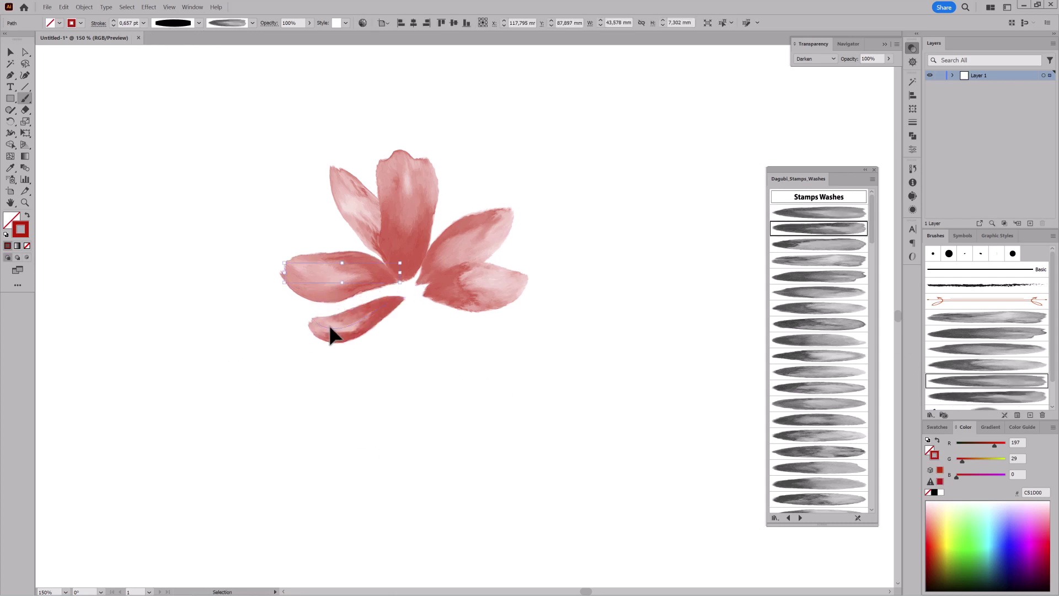
Step: Paint a 1 pt petal at the bottom centre of the flower
scroll(806, 336, "down", 3)
left_click(827, 454)
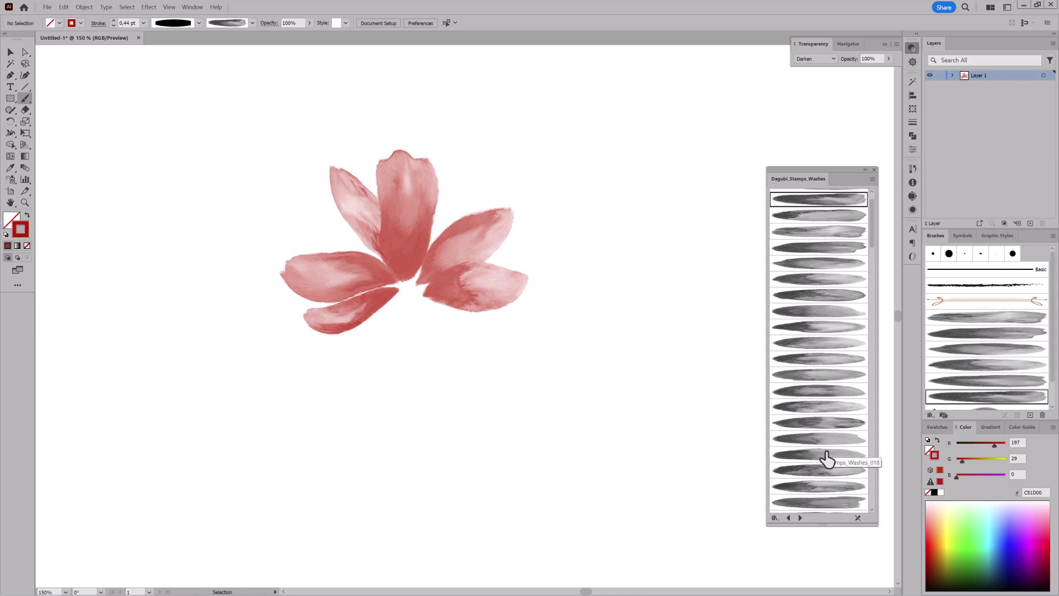
left_click(144, 23)
left_click(155, 65)
left_click_drag(411, 295, 412, 349)
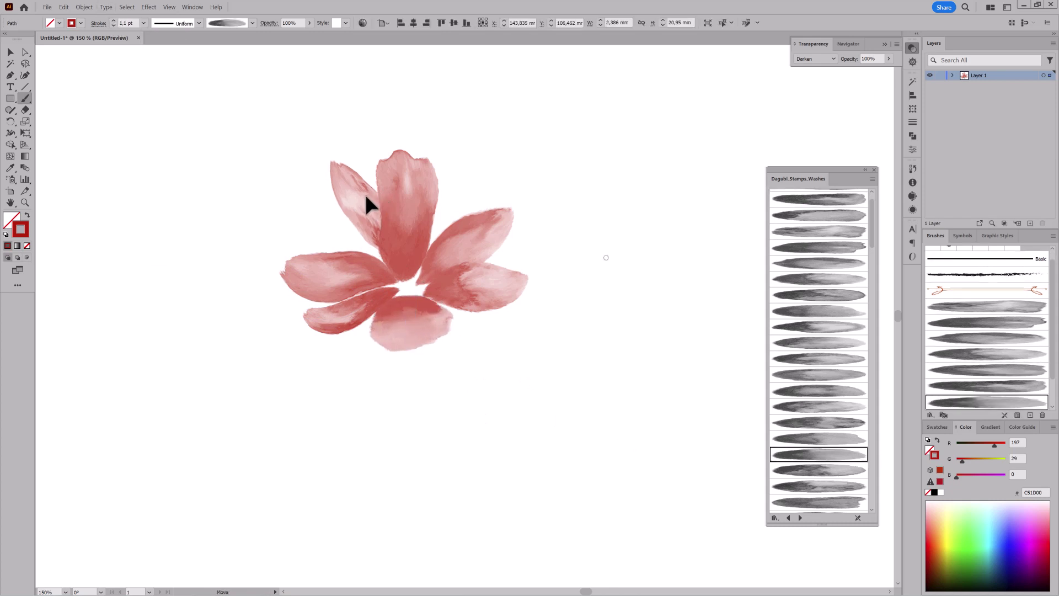
Step: Raise the top petal to 0.9 pt and reshape the upper-left petal
left_click(412, 182, "ctrl")
left_click(114, 21)
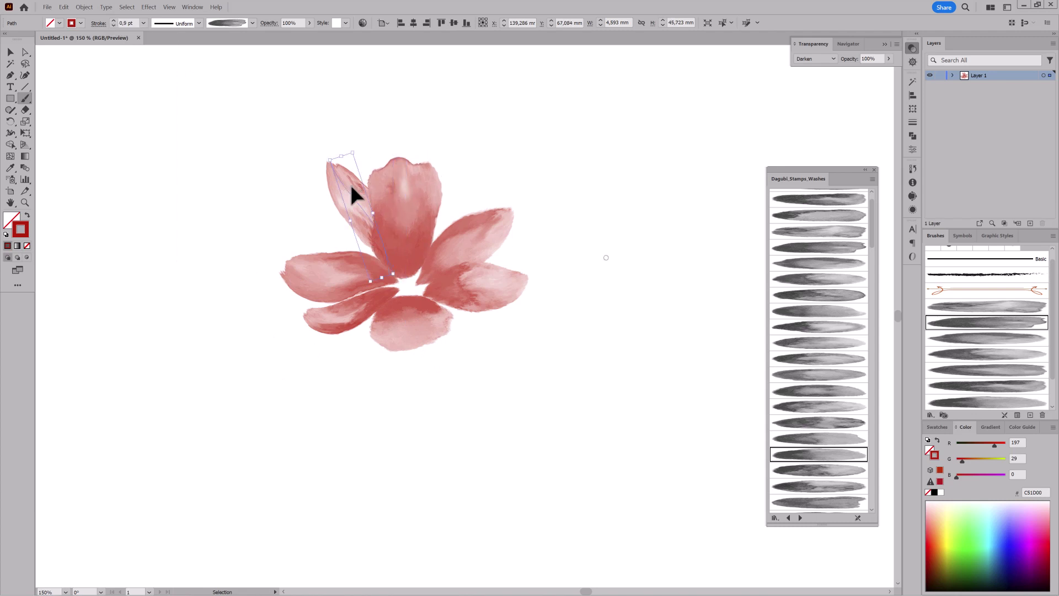
left_click_drag(397, 147, 362, 179)
Step: Shorten the bottom-centre petal stroke and bring up the brush libraries list
left_click(432, 333, "ctrl")
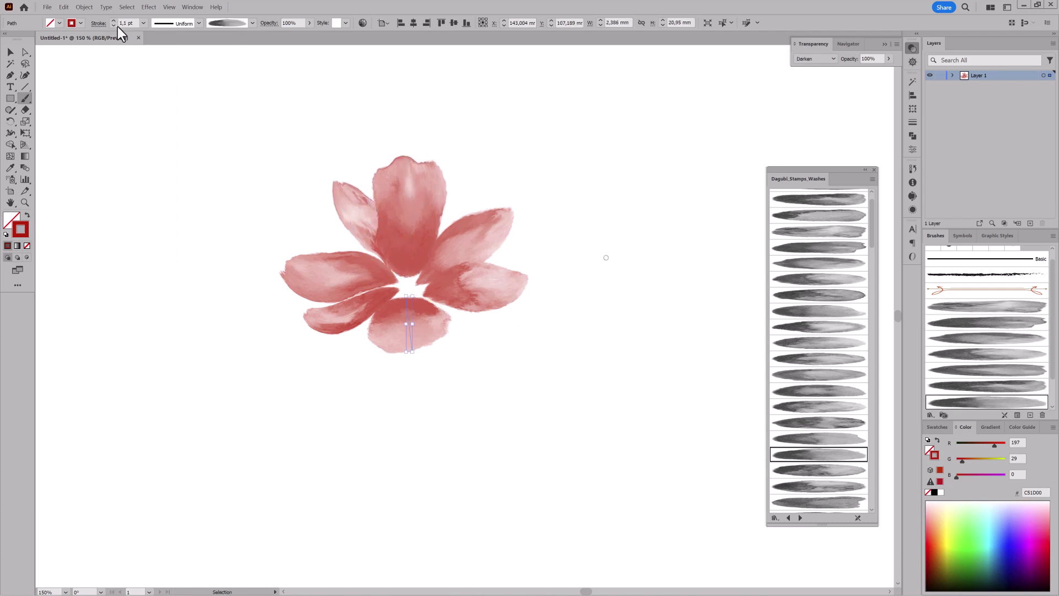
left_click_drag(413, 355, 367, 347)
left_click(482, 388, "ctrl")
scroll(482, 388, "down", 3)
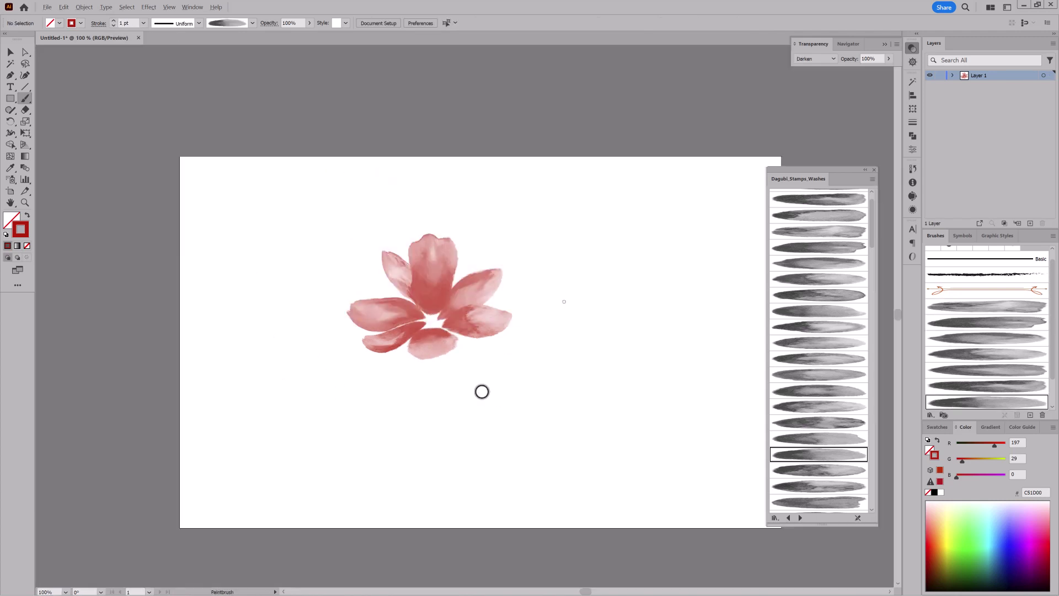
scroll(482, 375, "up", 3)
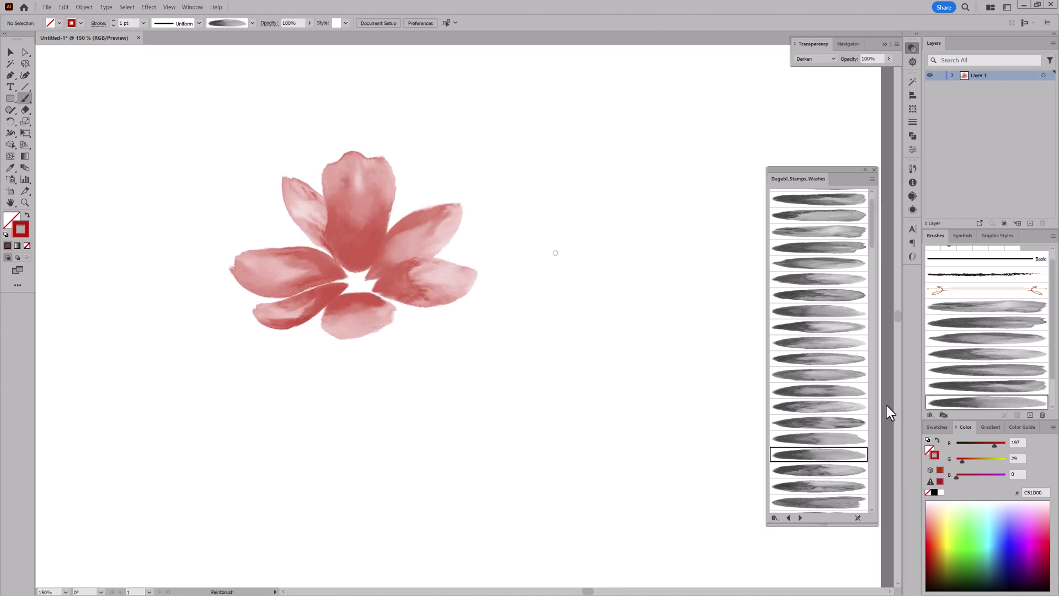
left_click(930, 415)
mouse_move(953, 524)
mouse_move(869, 453)
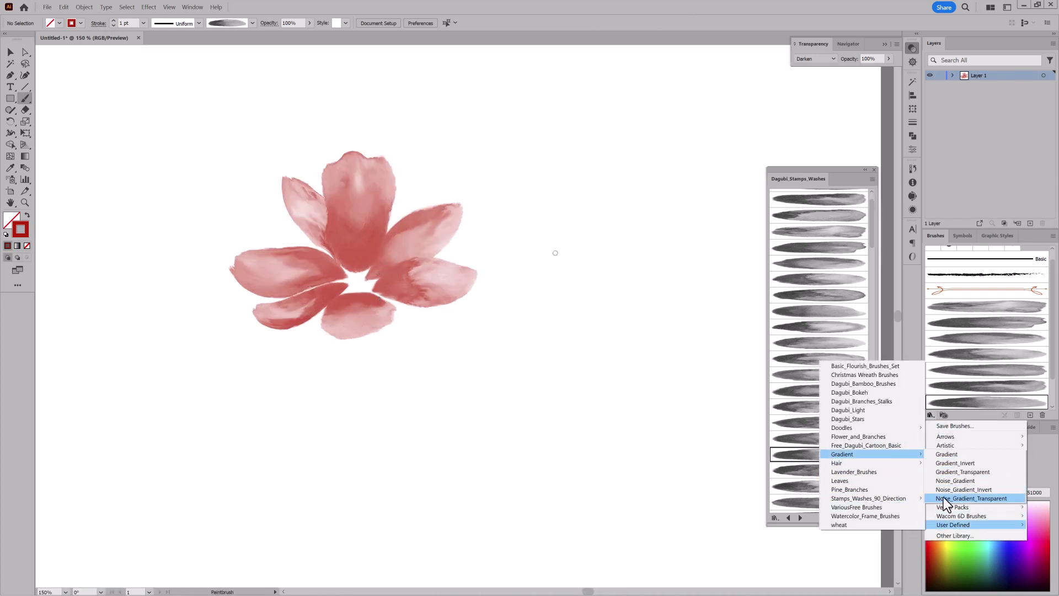
Step: Load Noise_Gradient_Transparent and paint a deep maroon Multiply stroke at the flower centre
left_click(960, 520)
mouse_move(872, 262)
left_mouse_down()
mouse_move(880, 469)
mouse_move(882, 207)
left_mouse_up()
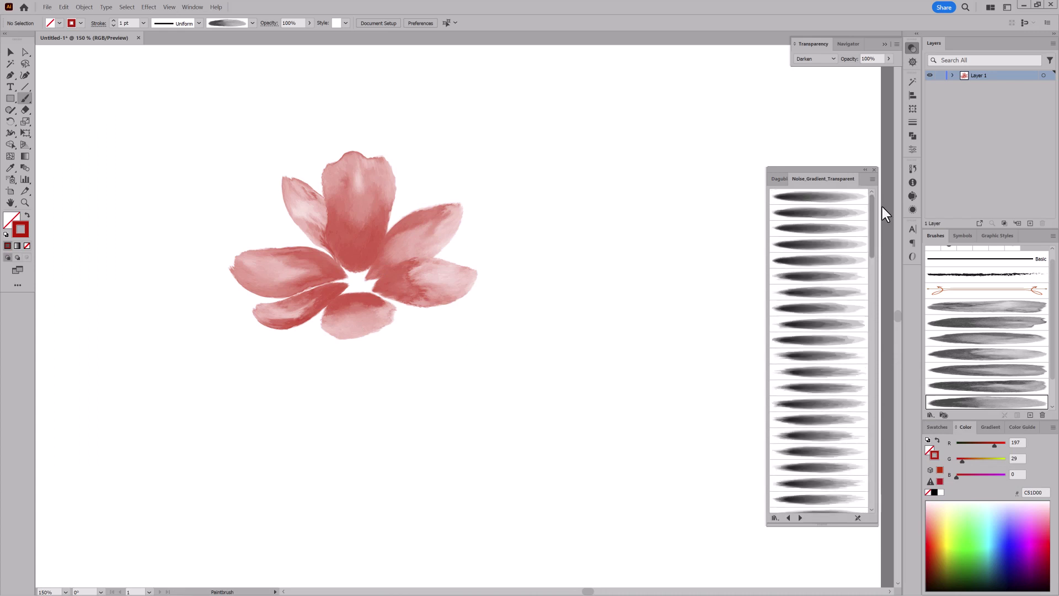
left_click(816, 198)
left_click_drag(995, 445, 975, 446)
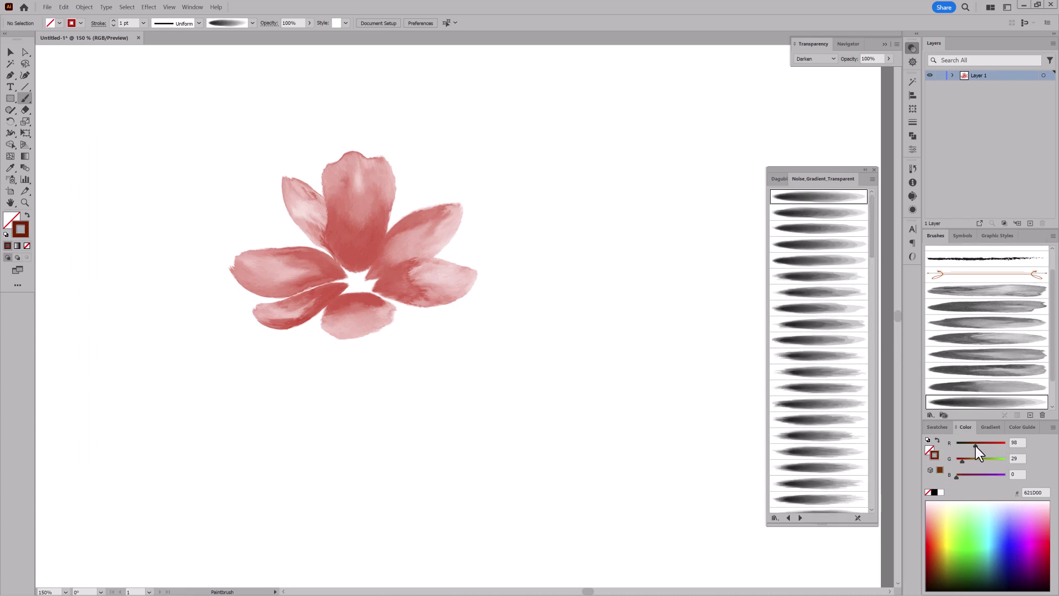
left_click(814, 59)
left_click(814, 94)
mouse_move(384, 281)
left_mouse_down()
mouse_move(402, 277)
mouse_move(329, 271)
mouse_move(366, 303)
left_mouse_up()
Step: Set the stroke to 0.75 pt, then try several Noise Gradient brushes and settle on a thinner one
left_click(113, 26)
left_click(818, 212)
left_click(801, 228)
left_click(819, 244)
left_click(814, 277)
left_click(818, 292)
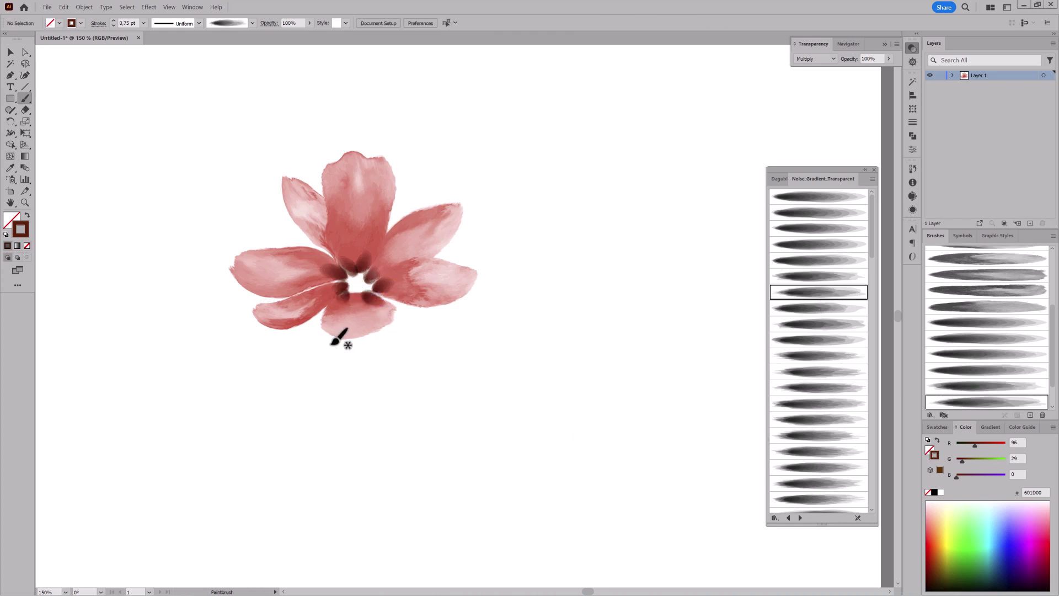
scroll(826, 366, "down", 2)
scroll(827, 365, "down", 2)
scroll(827, 365, "down", 1)
left_click(826, 360)
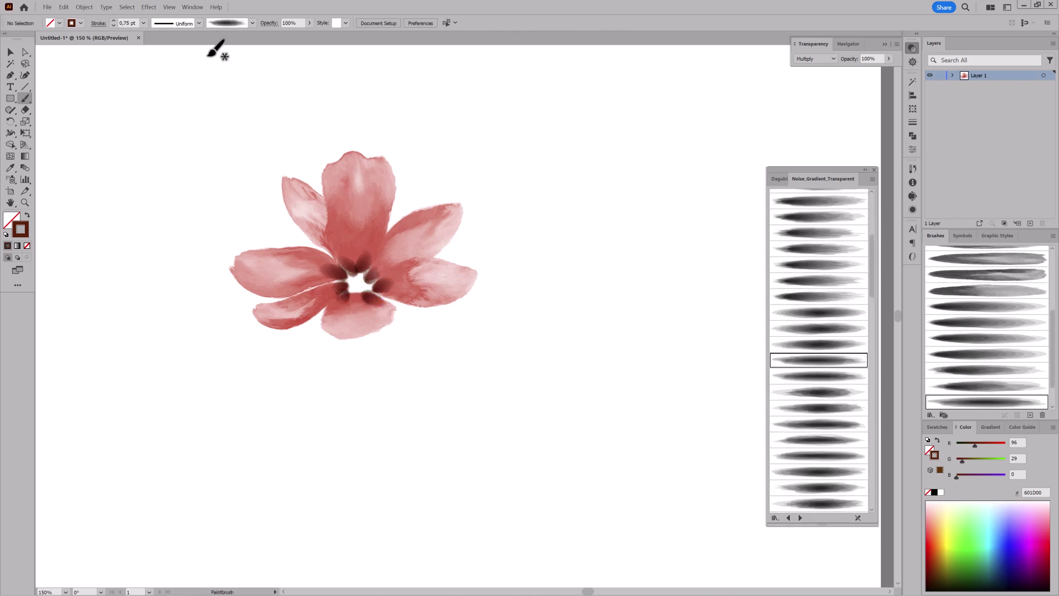
left_click(143, 23)
left_click(157, 40)
Step: Draw a thin stroke from the flower centre and recolour it soft pink DFADC2
left_click_drag(432, 240, 369, 278)
left_click_drag(987, 442, 968, 462)
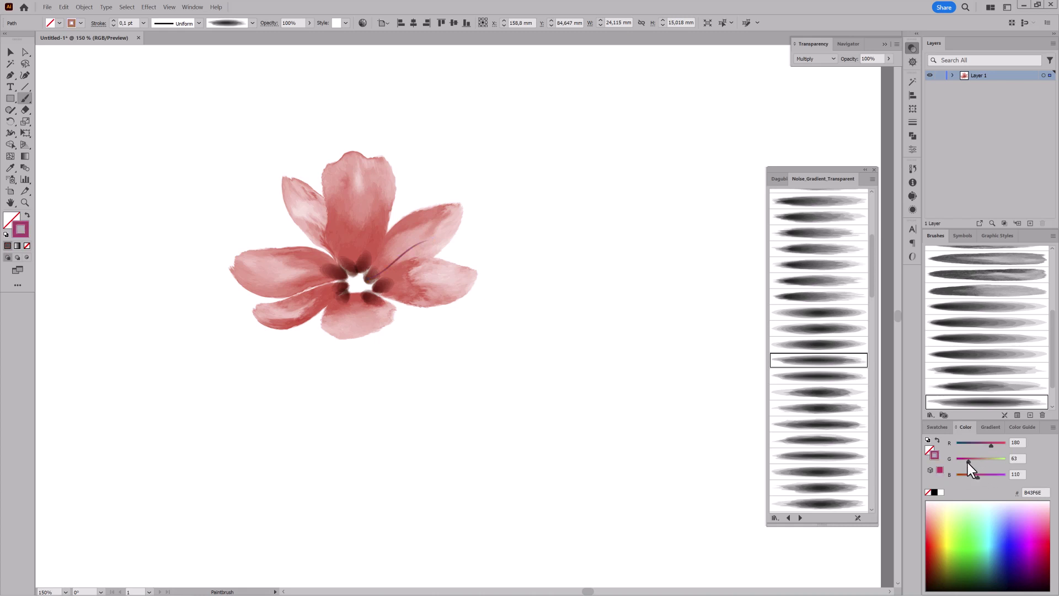
left_click_drag(376, 260, 707, 390)
left_click_drag(992, 445, 999, 445)
left_click_drag(992, 461, 994, 477)
scroll(574, 391, "down", 5)
key("ctrl+shift+a")
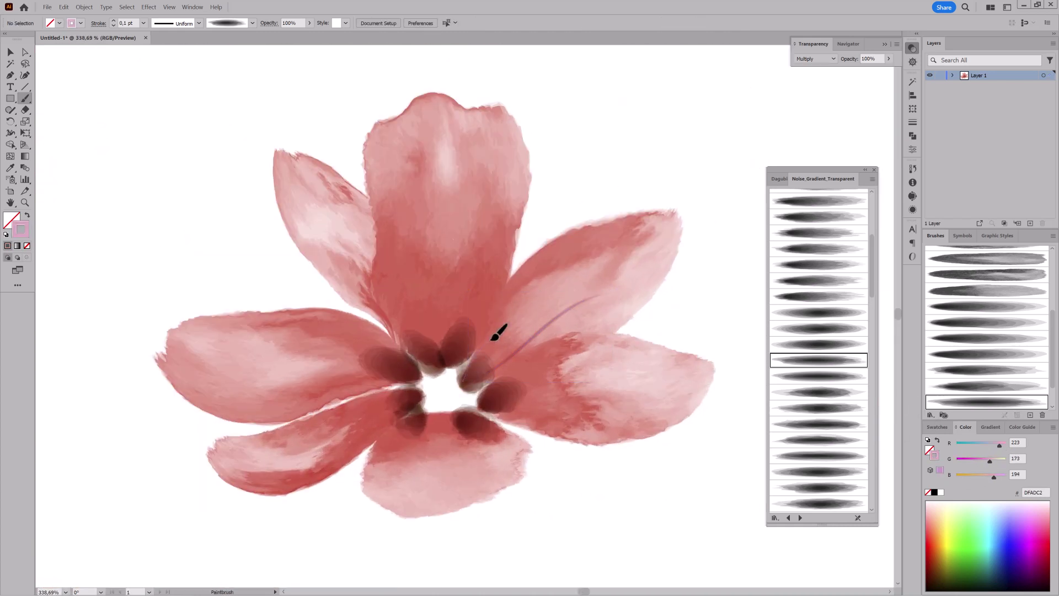
Step: Paint thin pink veins on the central, left, lower and right petals
left_click(822, 377)
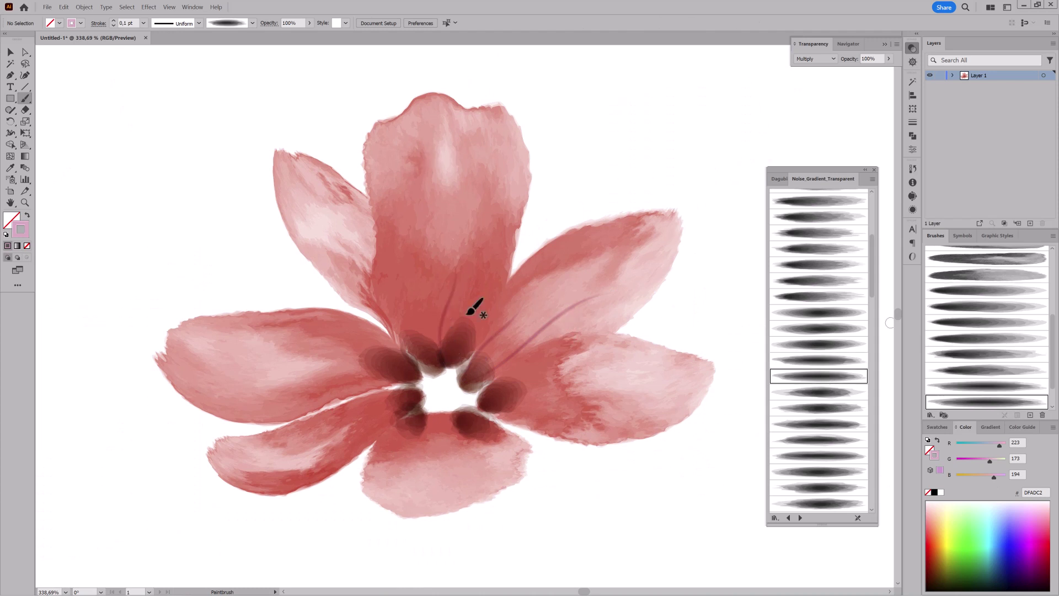
left_click_drag(469, 357, 494, 275)
left_click(829, 392)
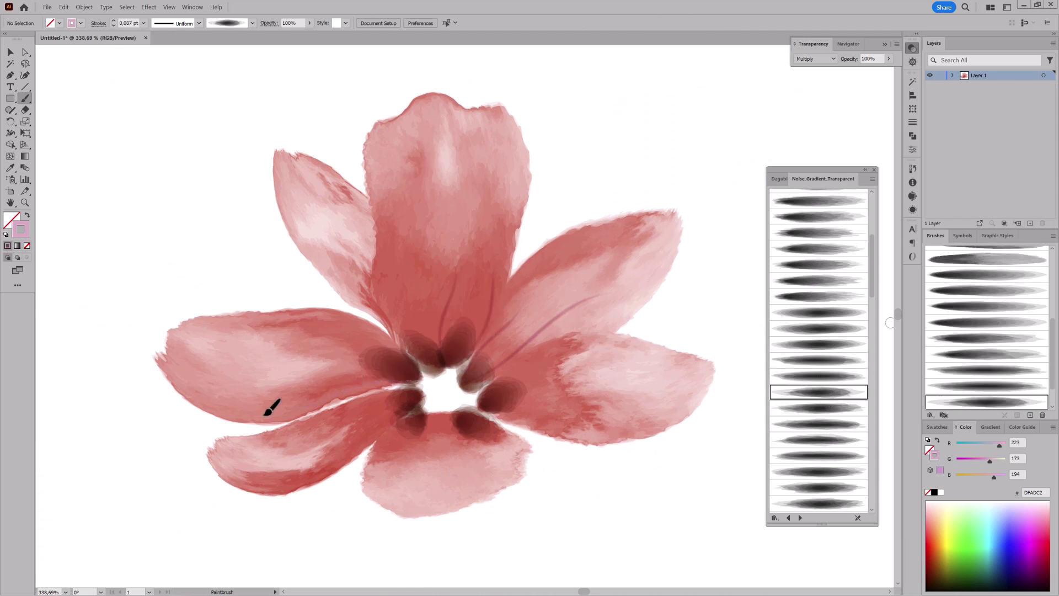
left_click_drag(411, 375, 308, 349)
left_click_drag(398, 392, 351, 425)
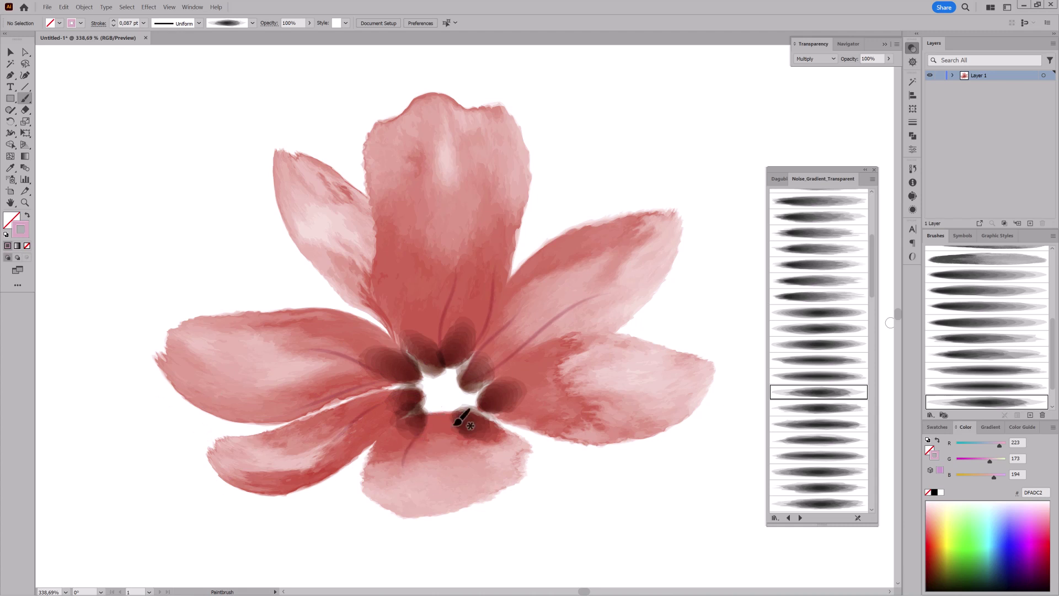
left_click_drag(486, 395, 613, 392)
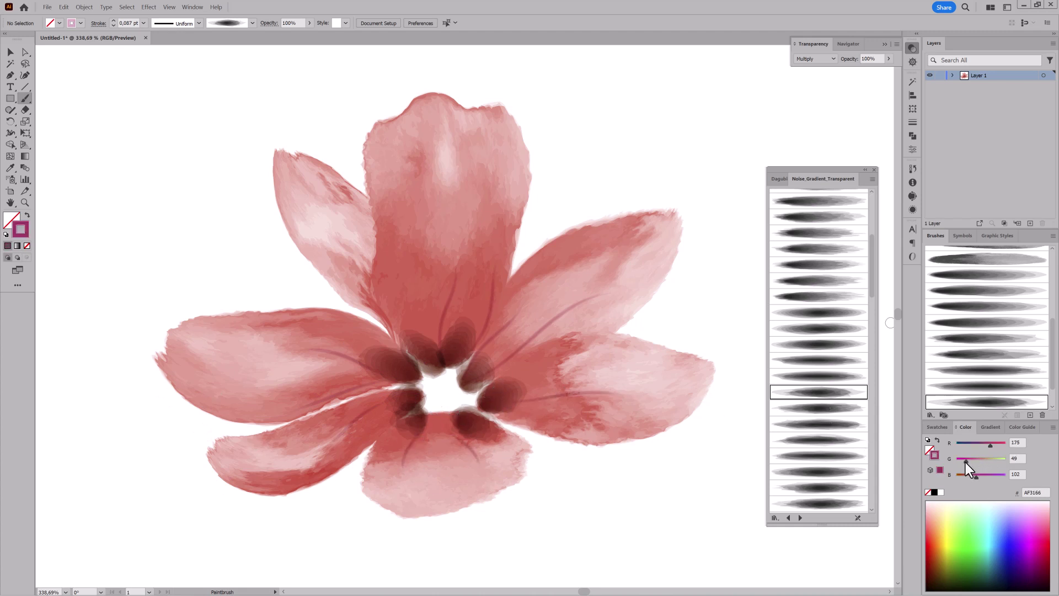
Step: Switch to a deep brown-red and paint a vein along the right petal
left_click_drag(988, 443, 975, 445)
key("ctrl+minus")
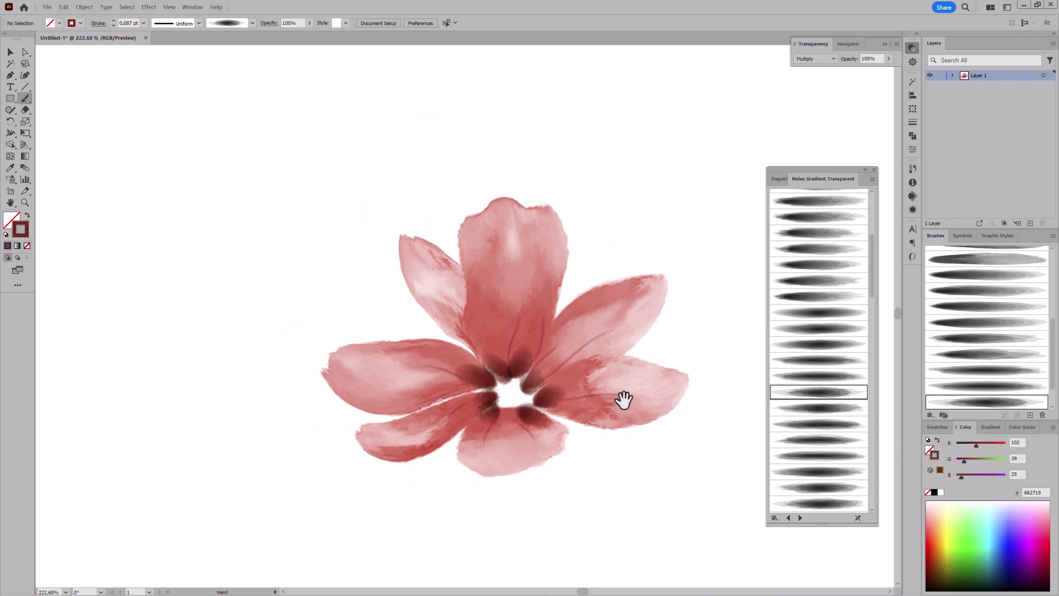
left_click(821, 375)
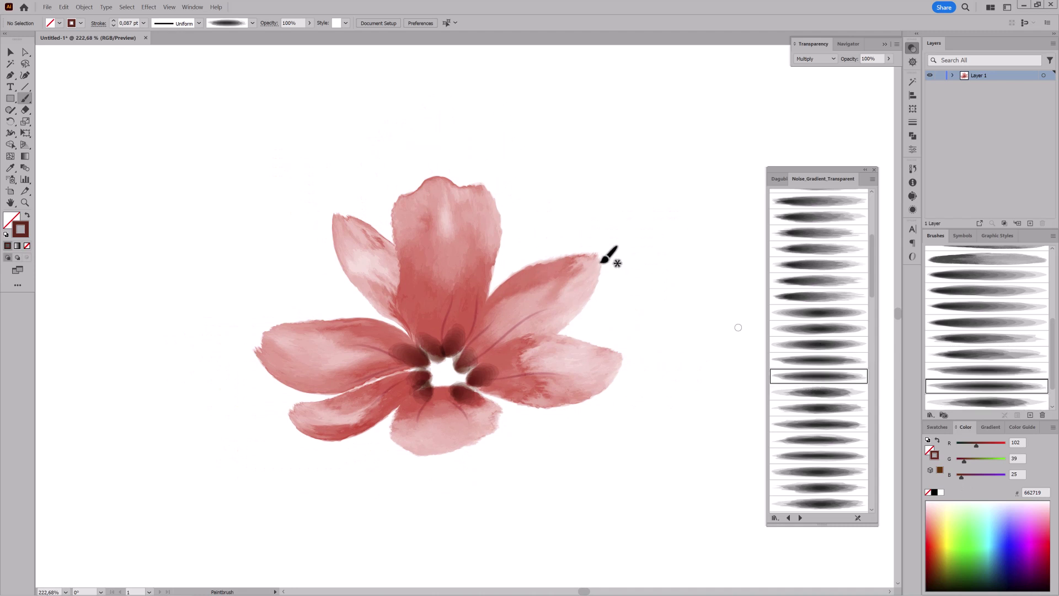
left_click_drag(549, 305, 521, 319)
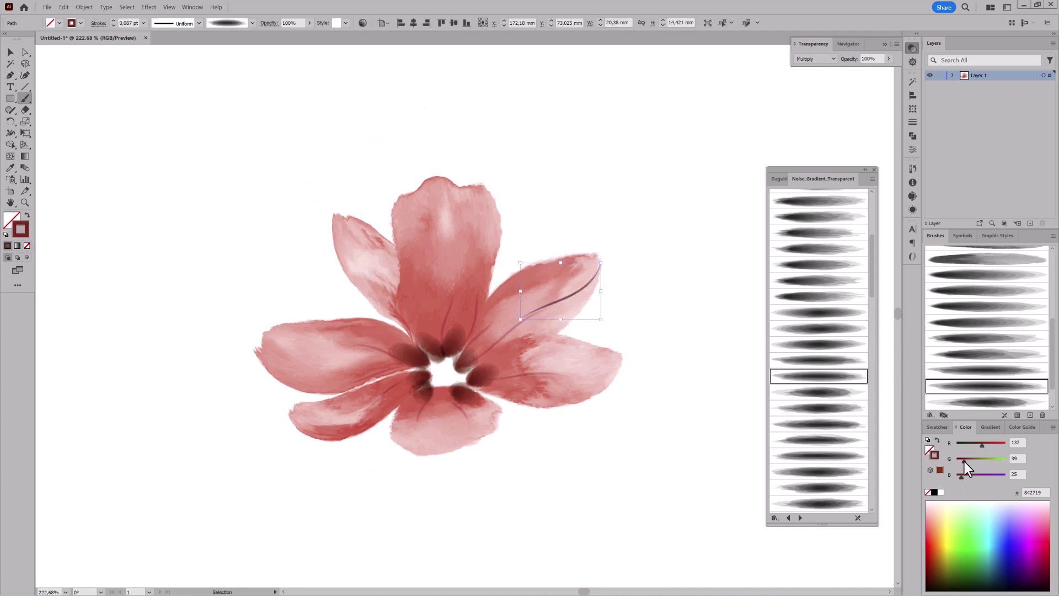
left_click_drag(964, 461, 959, 460)
key("ctrl+shift+a")
Step: Paint dark veins on the top and upper-left petals and along the lower-right petal's edge
left_click(820, 392)
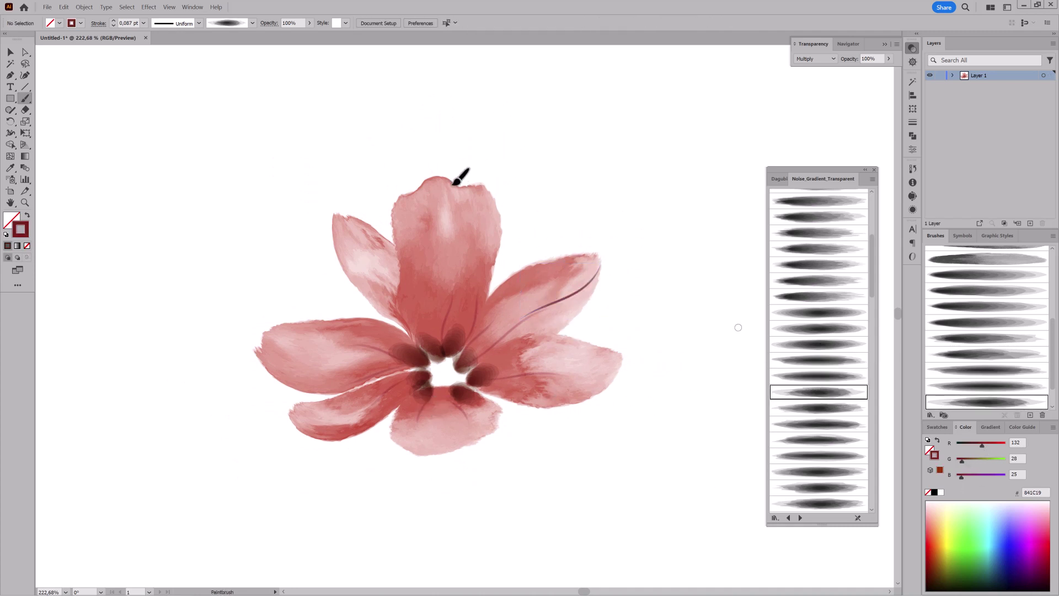
left_click_drag(458, 188, 466, 234)
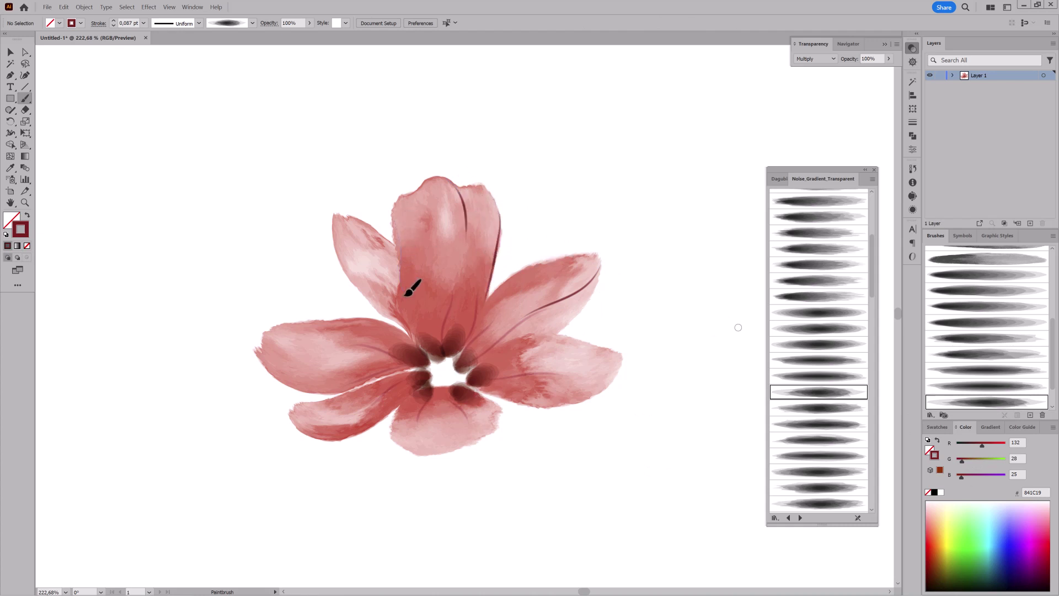
left_click(814, 410)
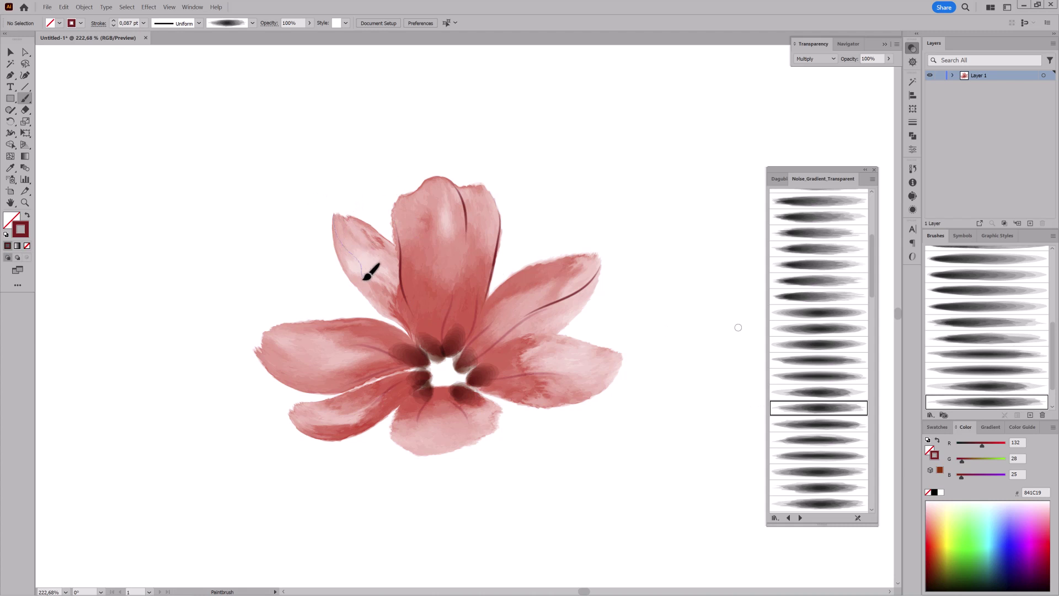
left_click_drag(364, 278, 398, 314)
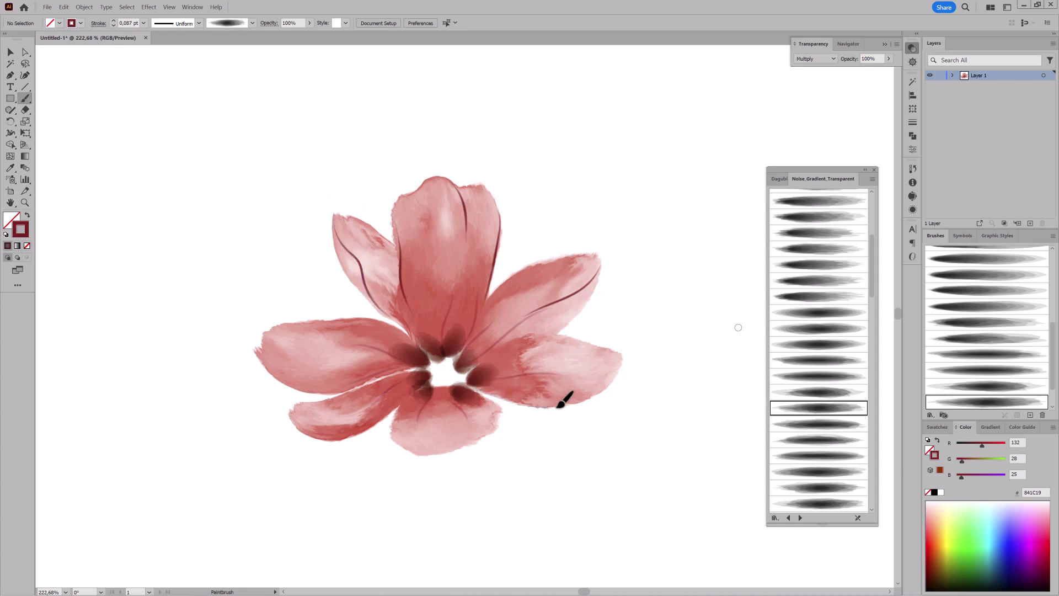
left_click_drag(557, 407, 599, 393)
left_click(819, 423)
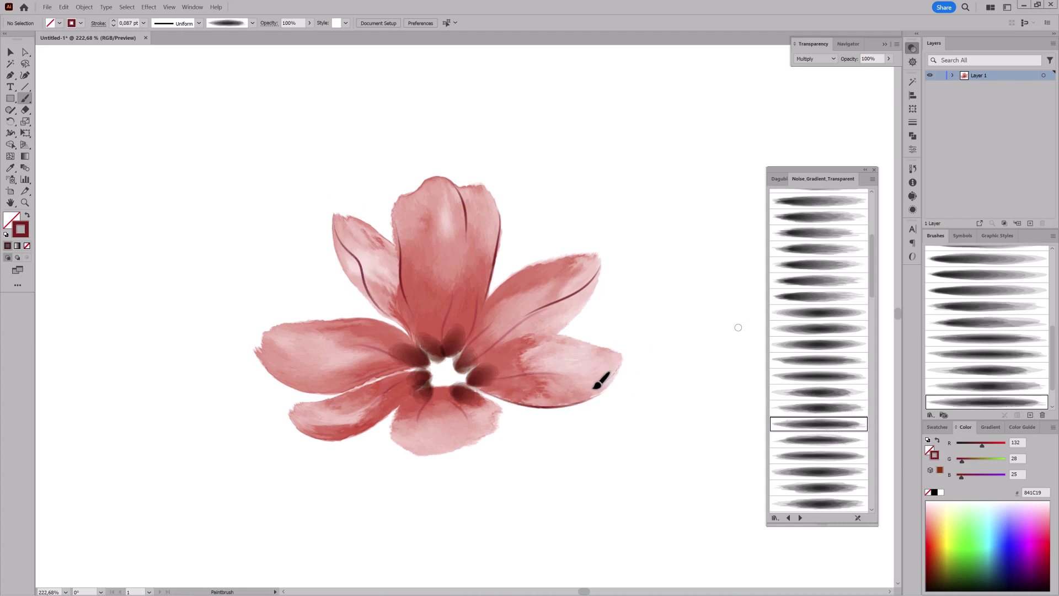
Step: Paint dark veins on the lower-left and left petals with shading left of the centre
double_click(25, 99)
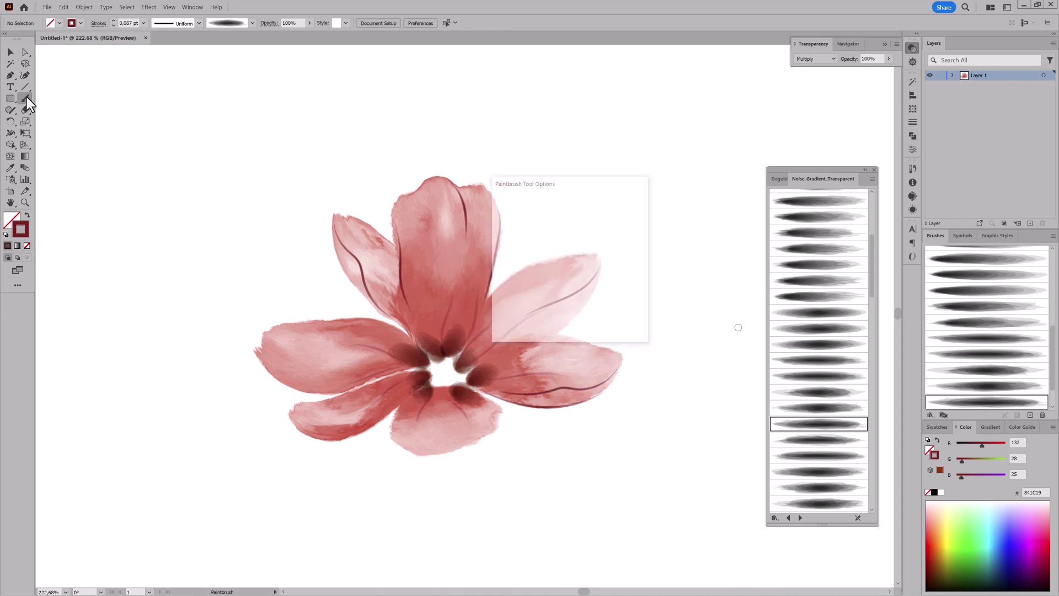
left_click(572, 323)
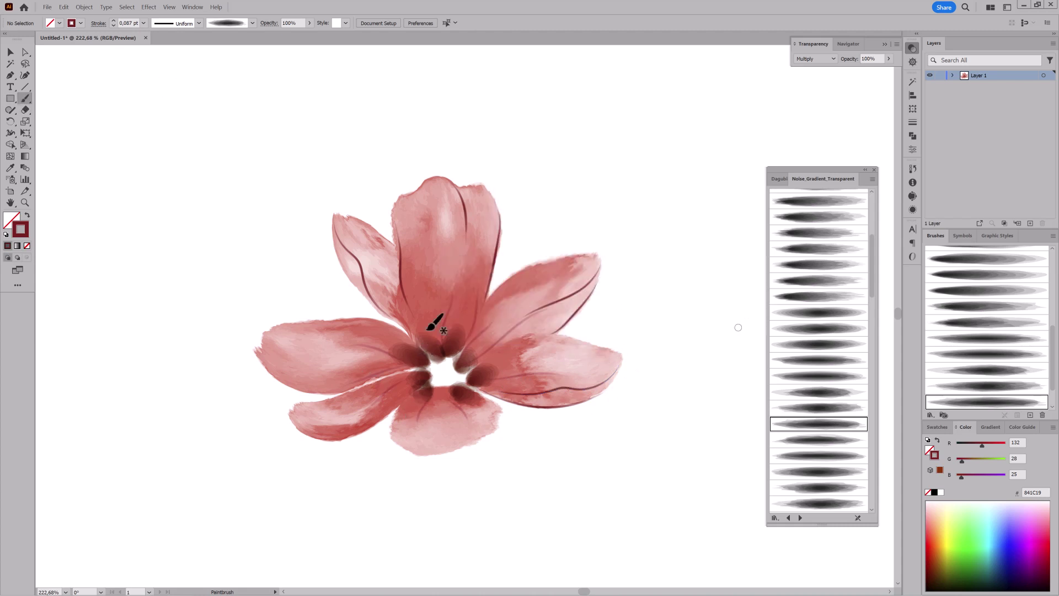
left_click_drag(398, 413, 392, 439)
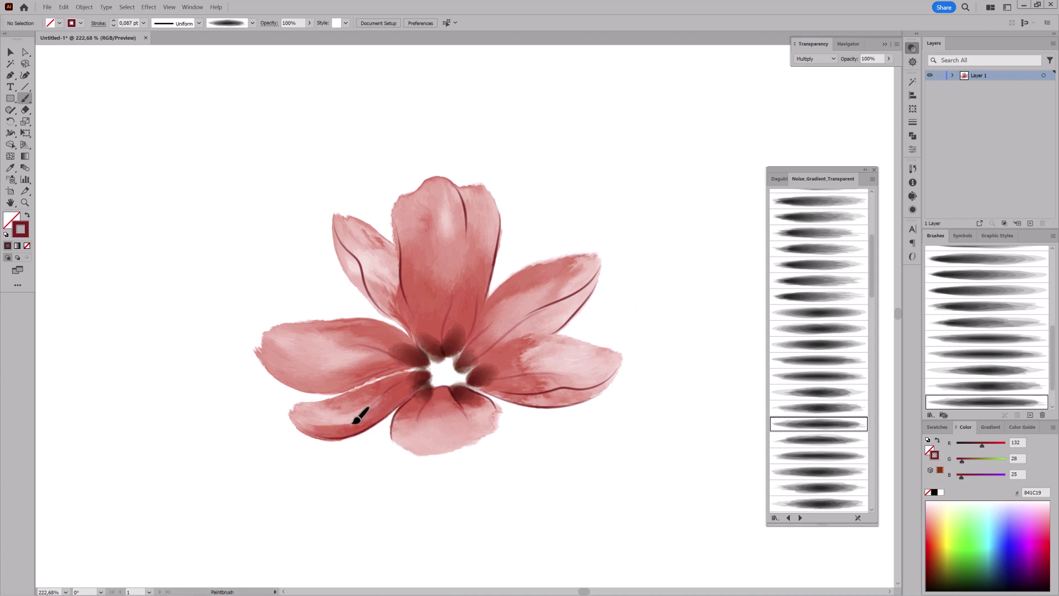
left_click_drag(356, 419, 317, 425)
left_click_drag(430, 362, 358, 353)
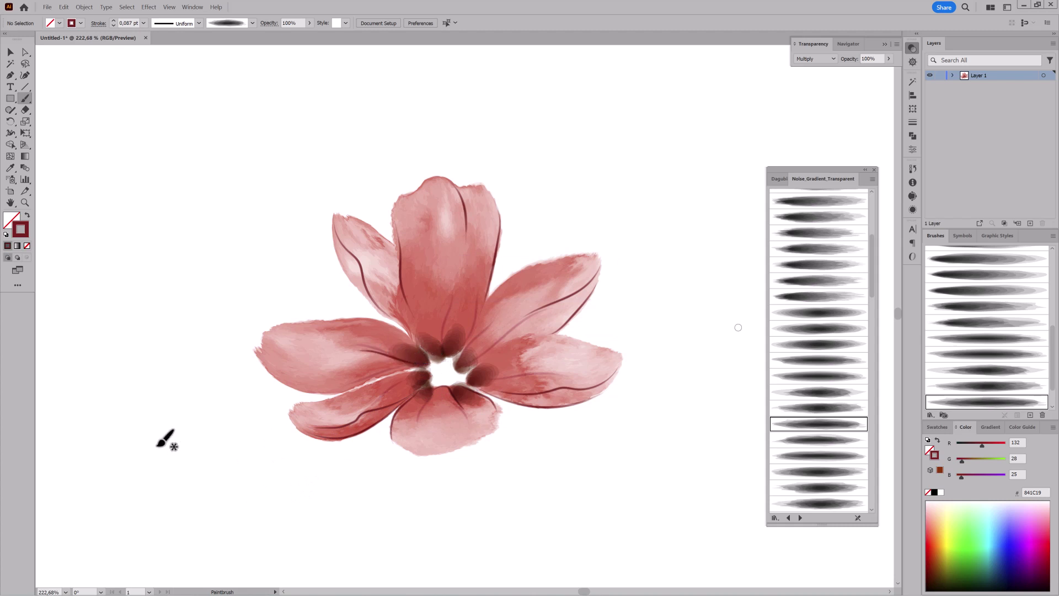
left_click_drag(293, 369, 261, 333)
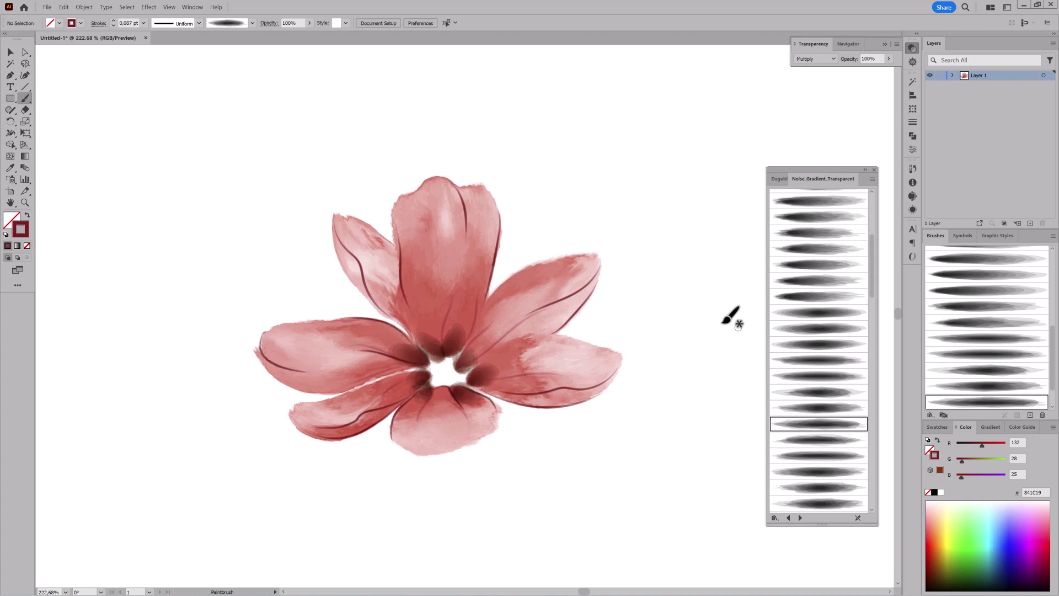
left_click(821, 281)
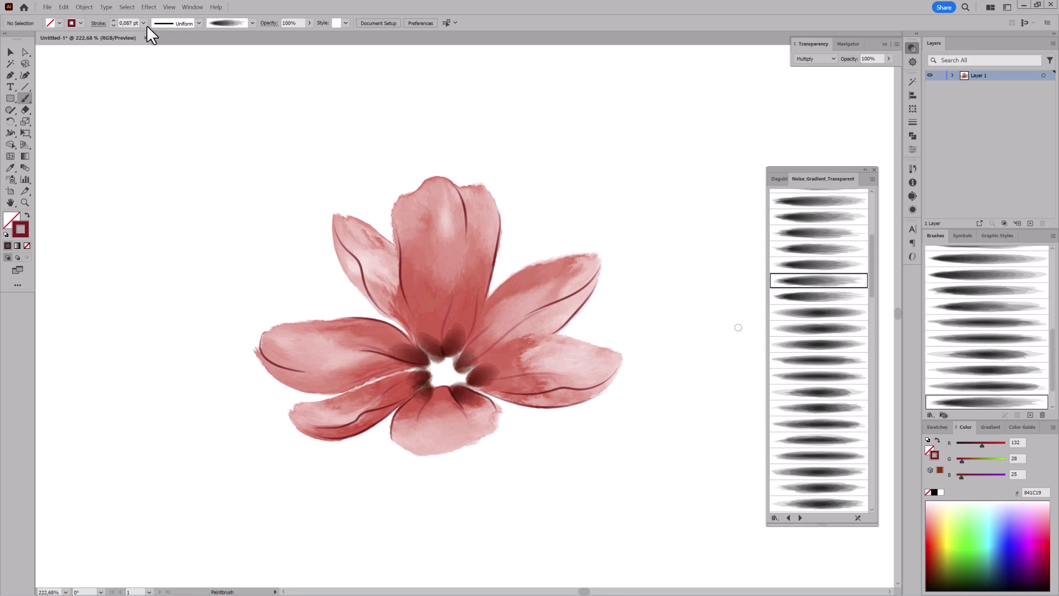
Step: Paint a faint vertical stroke on the top petal at 15% opacity, then raise it to 25%
left_click(113, 26)
type("15")
key("Return")
left_click_drag(426, 187, 426, 302)
left_click(293, 23)
type("25")
key("Return")
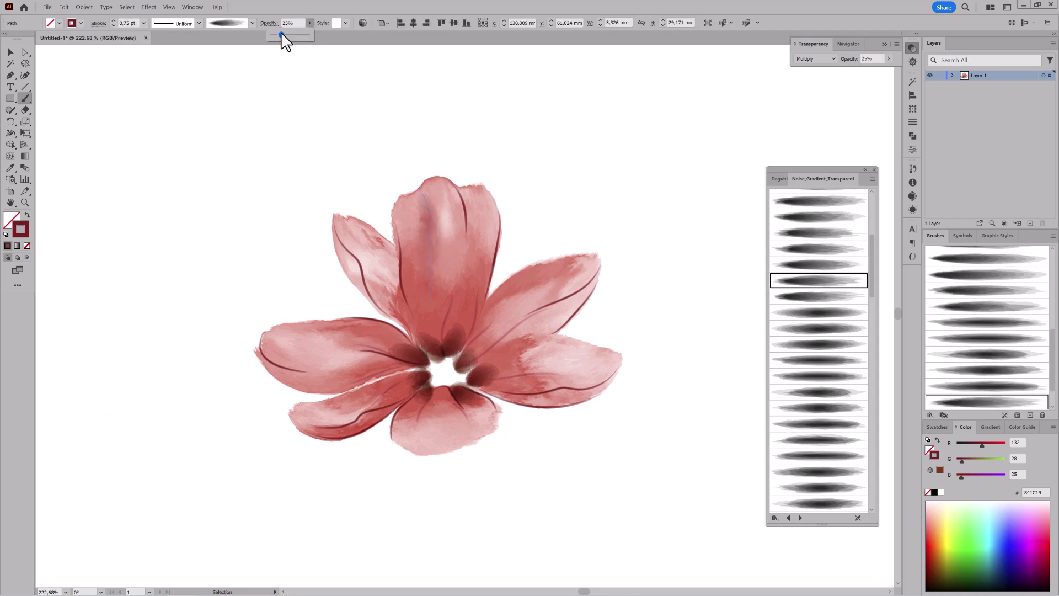
key("ctrl+shift+a")
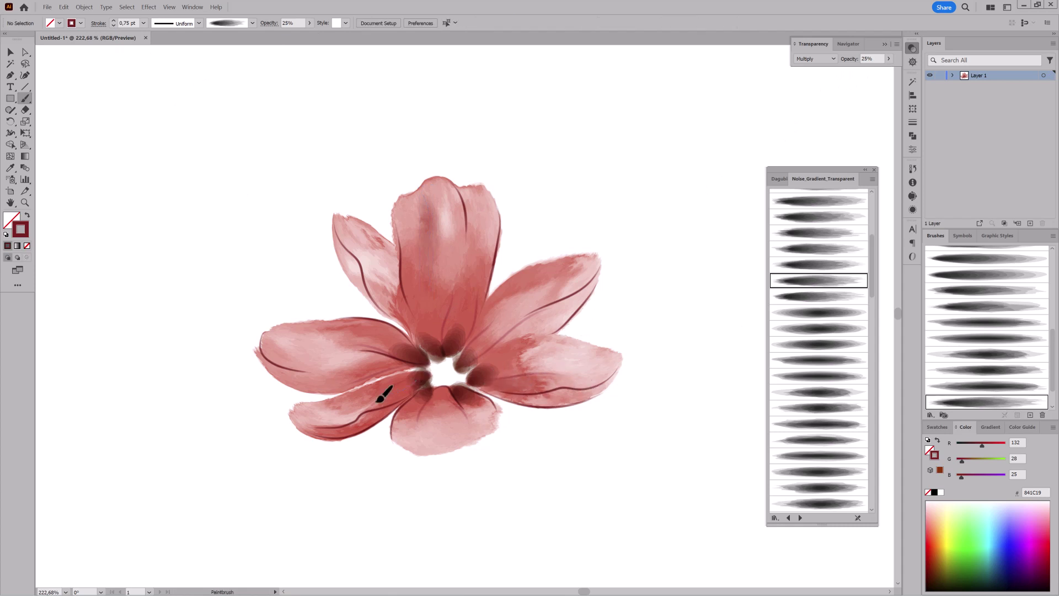
Step: Darken the bottom and centre petals, then add 76% opacity shading up the centre petal
left_click_drag(420, 398, 419, 460)
left_click_drag(420, 322, 401, 285)
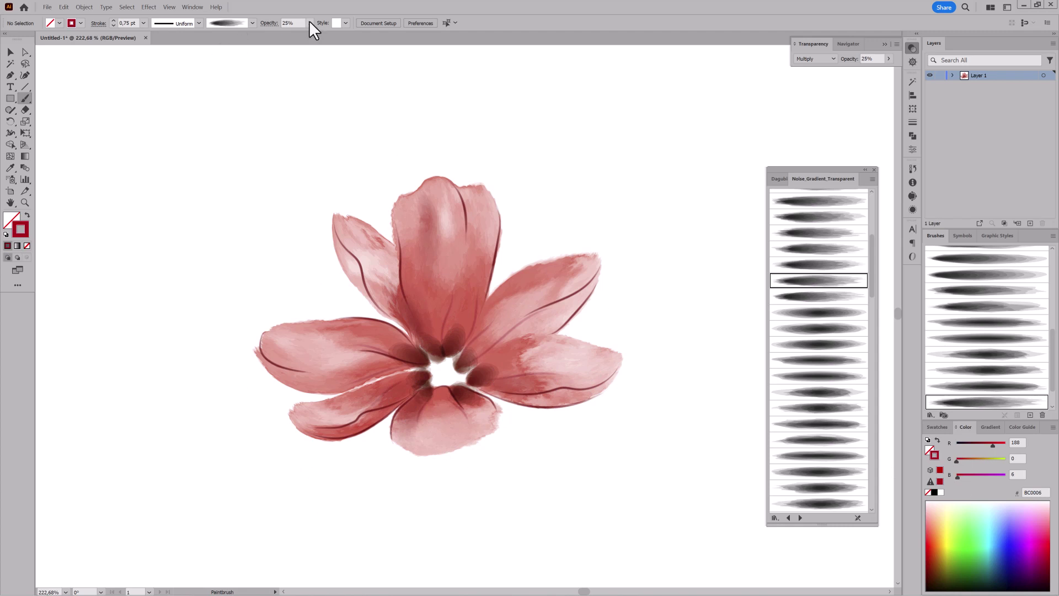
left_click_drag(310, 25, 299, 34)
left_click(808, 264)
left_click_drag(444, 356, 469, 268)
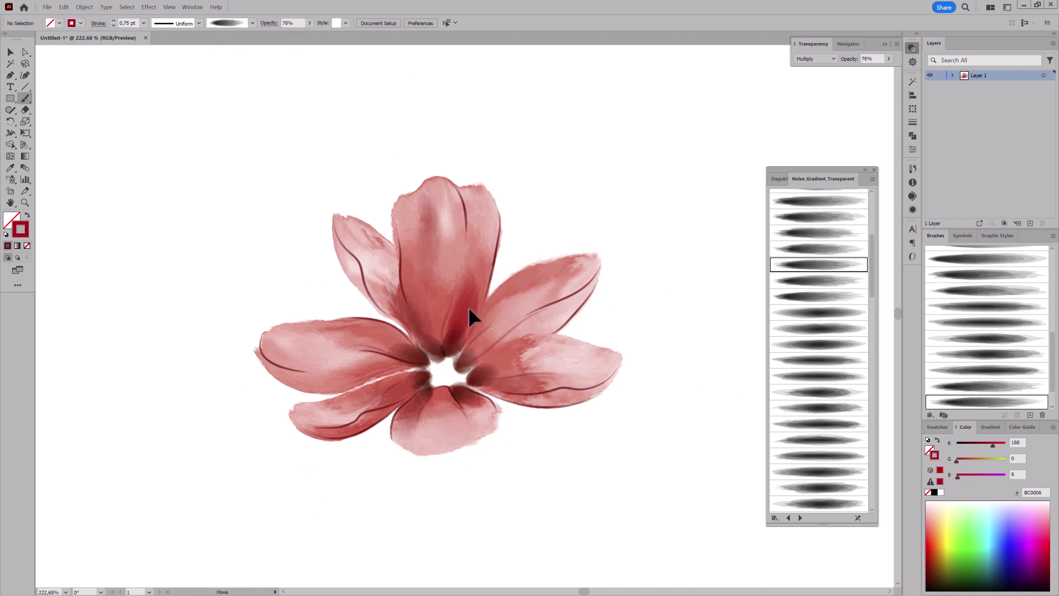
key("ctrl+shift+a")
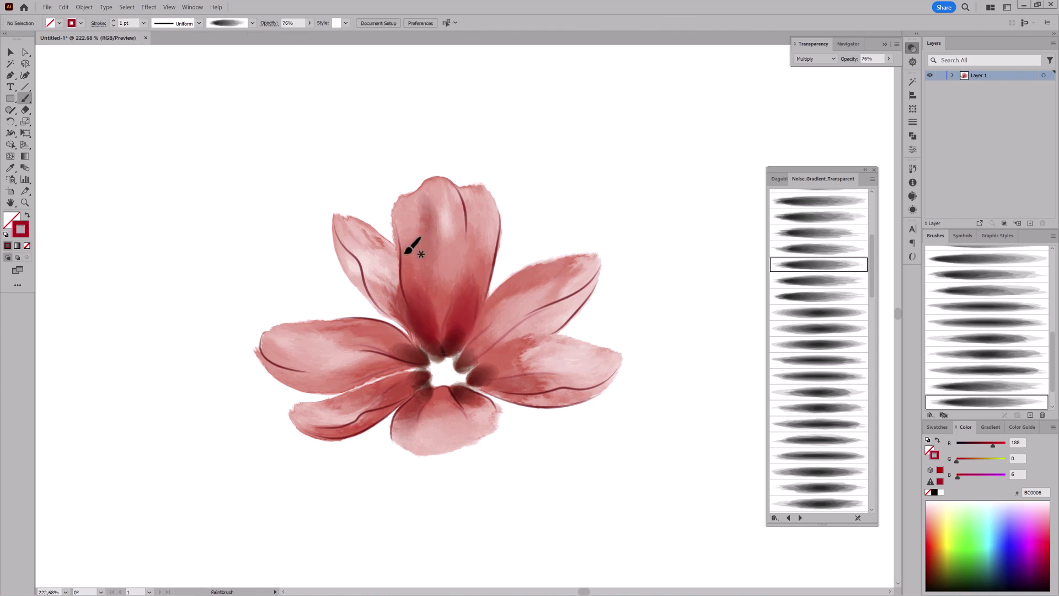
Step: Deepen the bases of the right, bottom and left petals with other gradient brushes
mouse_move(444, 355)
left_mouse_down()
mouse_move(524, 380)
mouse_move(447, 433)
left_mouse_up()
left_click(819, 280)
mouse_move(435, 386)
left_mouse_down()
mouse_move(407, 441)
mouse_move(446, 410)
left_mouse_up()
left_click_drag(420, 350, 349, 372)
left_click_drag(419, 375, 364, 408)
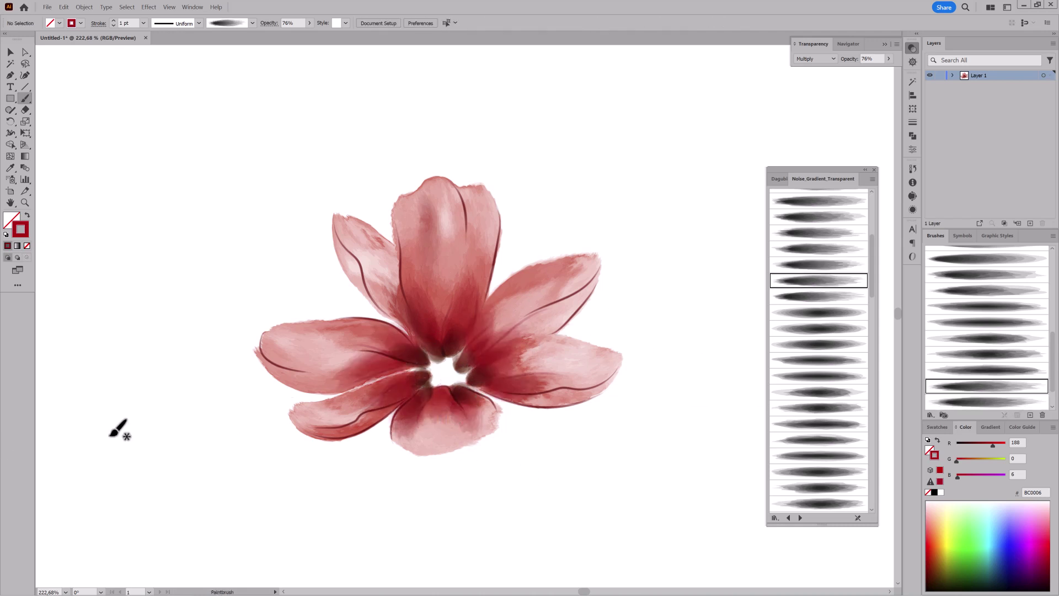
left_click(811, 296)
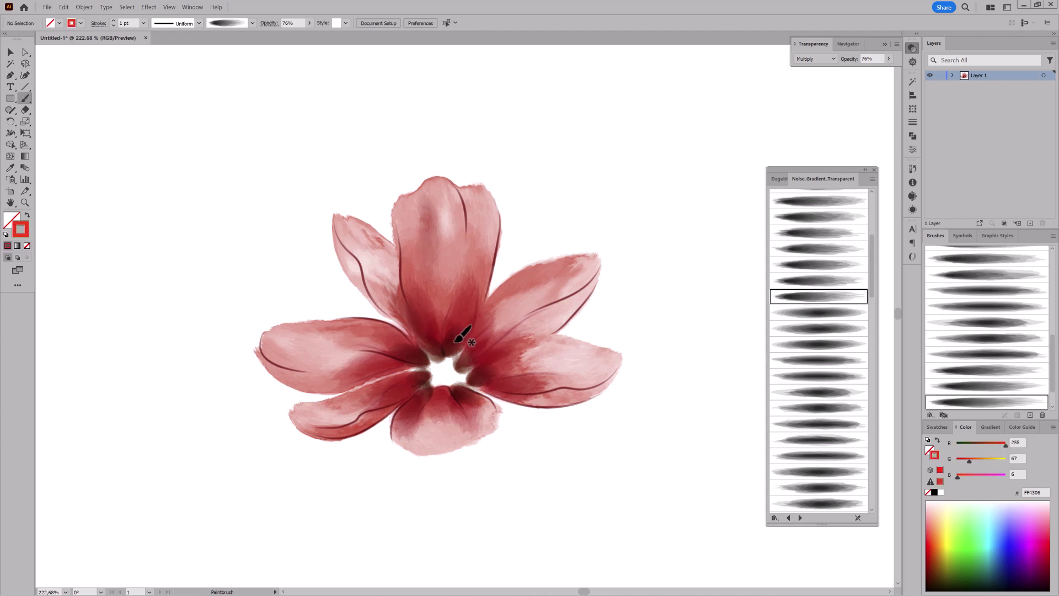
left_click_drag(455, 346, 441, 255)
mouse_move(556, 286)
left_mouse_down()
mouse_move(480, 361)
mouse_move(571, 405)
left_mouse_up()
Step: Shade the bottom and lower-left petals darker, then set the blending mode to Screen
left_click(811, 280)
left_click_drag(441, 375, 463, 449)
left_click_drag(318, 419, 411, 375)
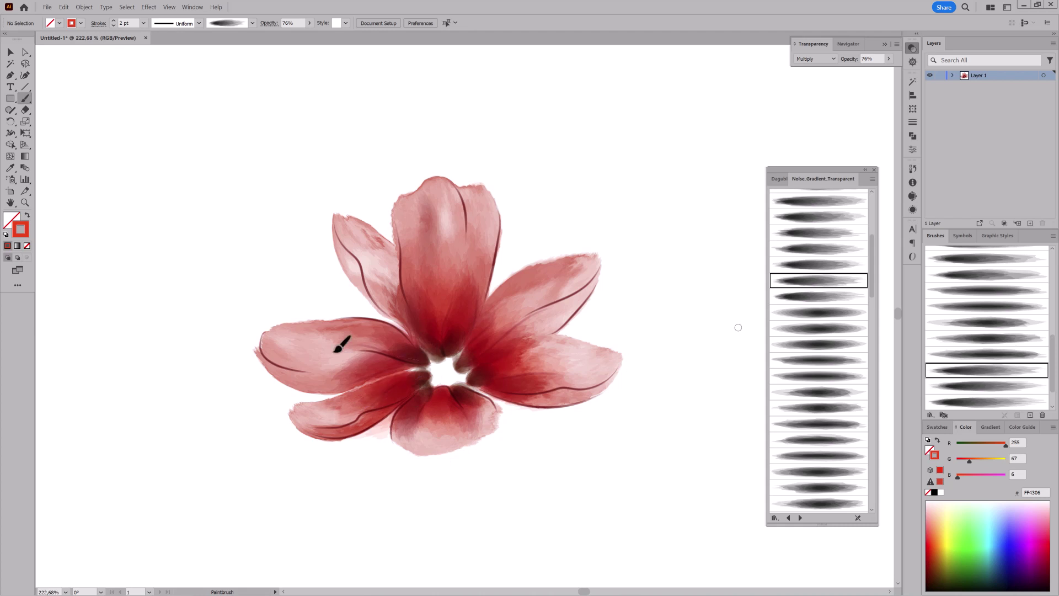
left_click_drag(339, 345, 411, 364)
left_click(815, 58)
left_click(811, 127)
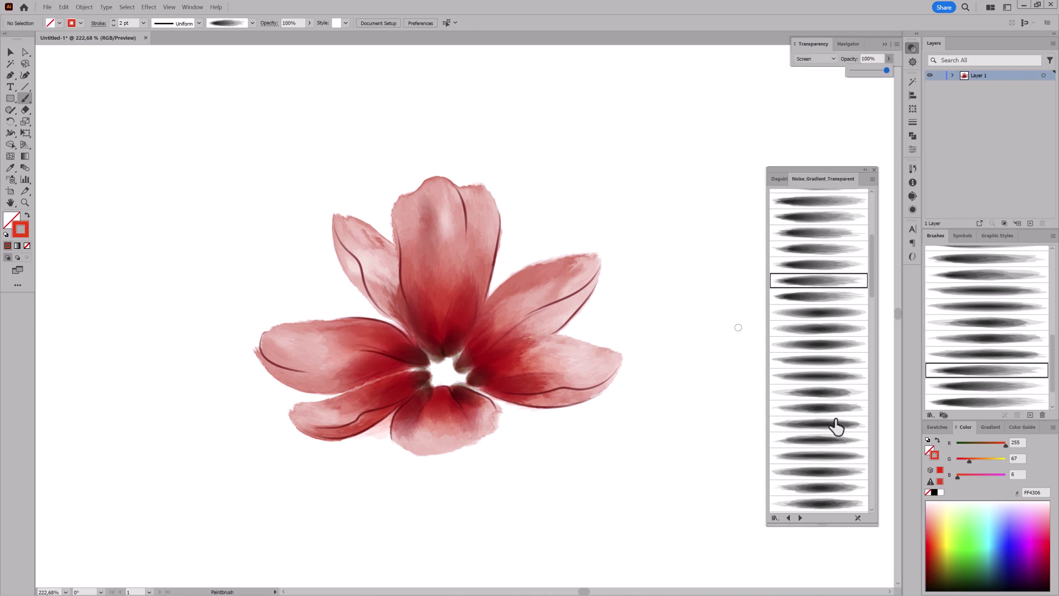
Step: Paint an orange-red highlight up the right petal and shift its colour toward pink
left_click(821, 297)
left_click(970, 459)
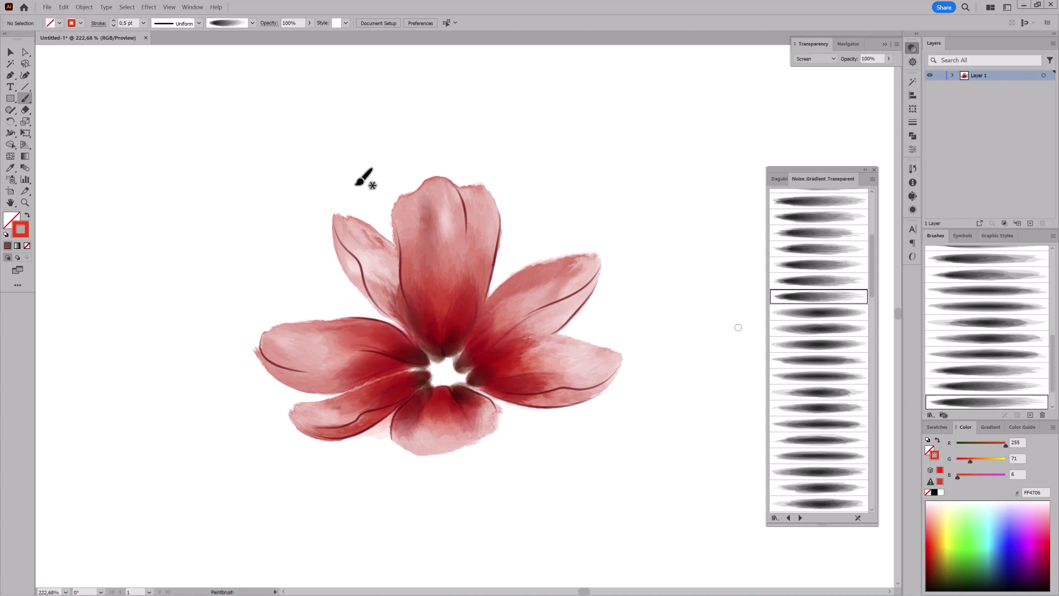
left_click_drag(476, 352, 507, 309)
left_click(1004, 444)
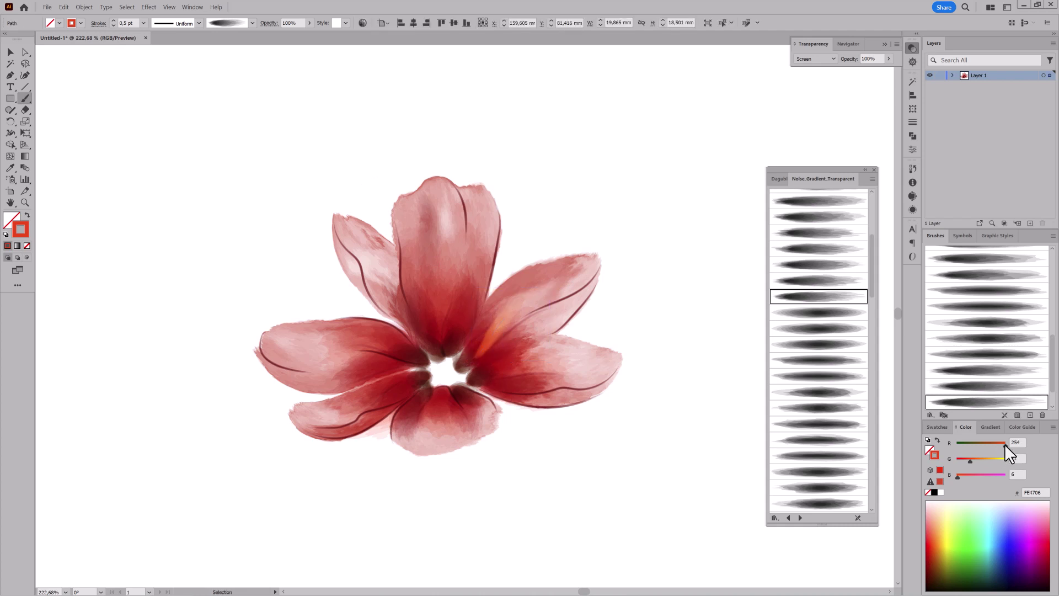
left_click_drag(972, 475, 975, 474)
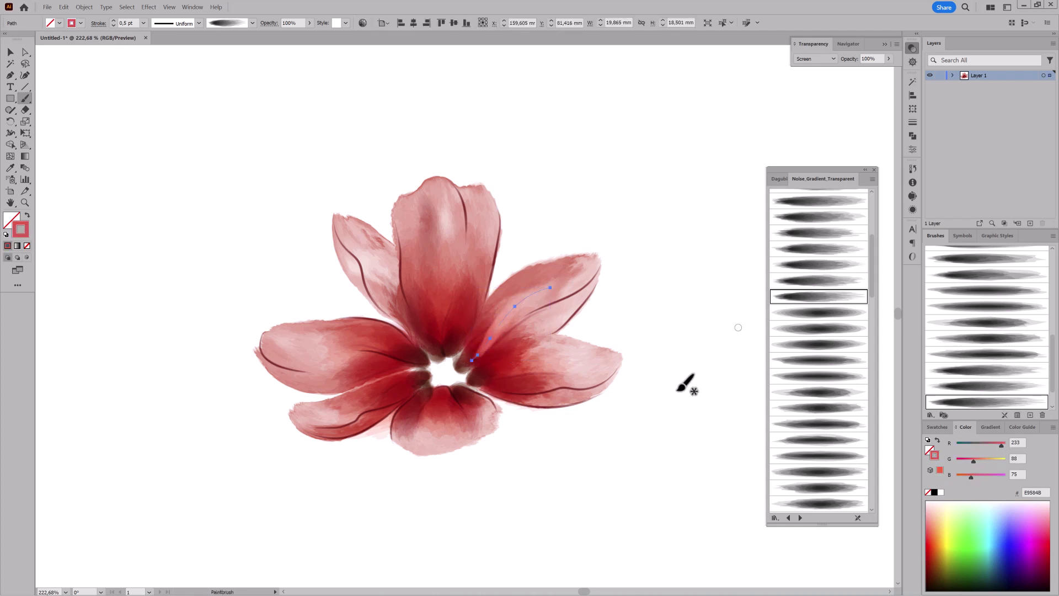
left_click(63, 7)
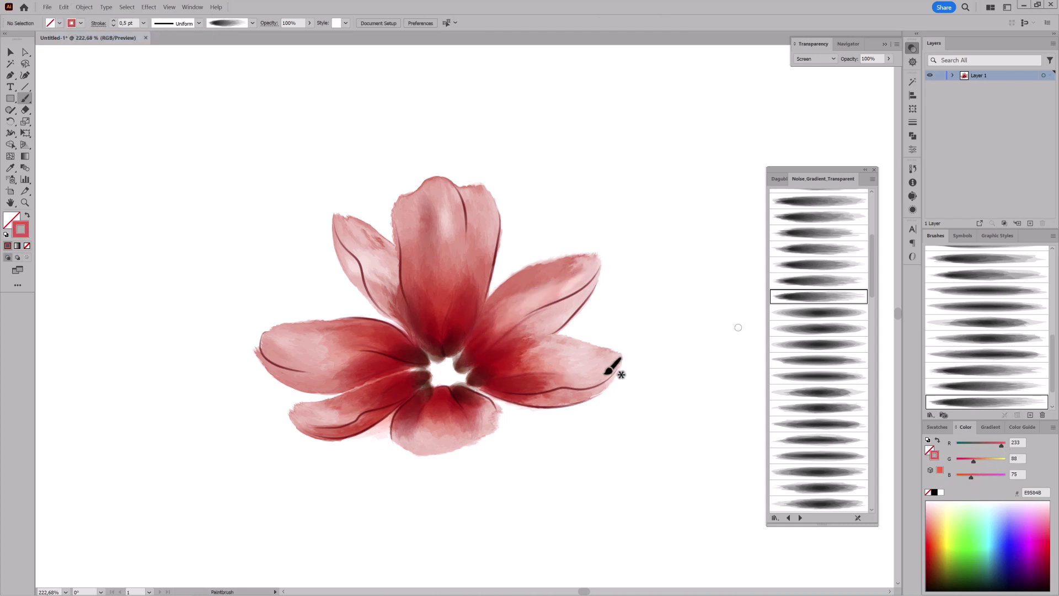
Step: Add soft pink highlights across the right petals and the upper-left petal at 1 pt
left_click_drag(479, 366, 613, 356)
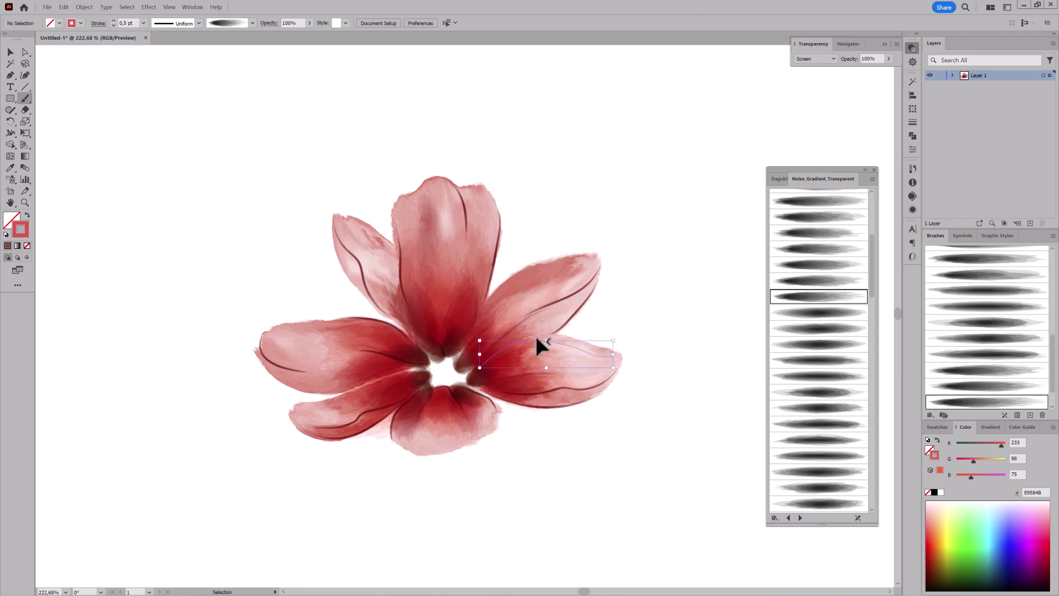
left_click_drag(974, 460, 982, 461)
key("ctrl+shift+a")
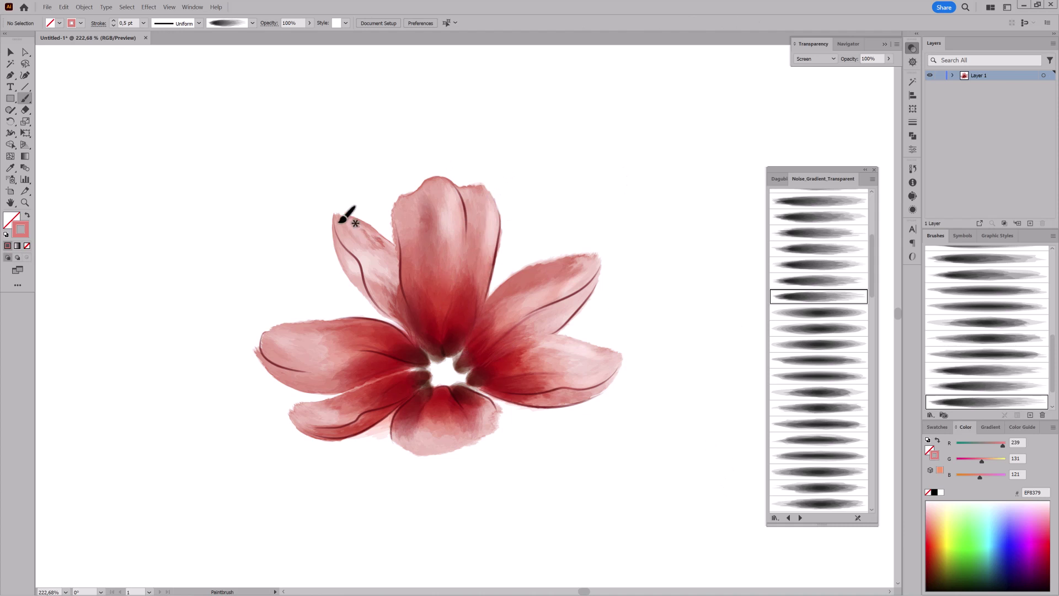
mouse_move(292, 327)
left_mouse_down()
mouse_move(449, 379)
mouse_move(460, 442)
left_mouse_up()
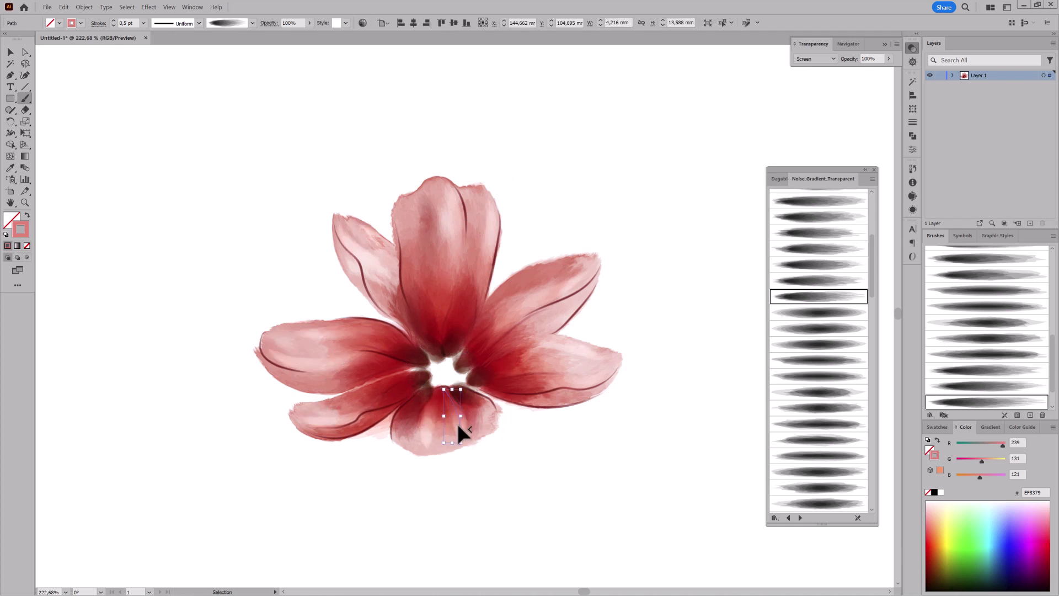
left_click(114, 20)
left_click(613, 510, "ctrl")
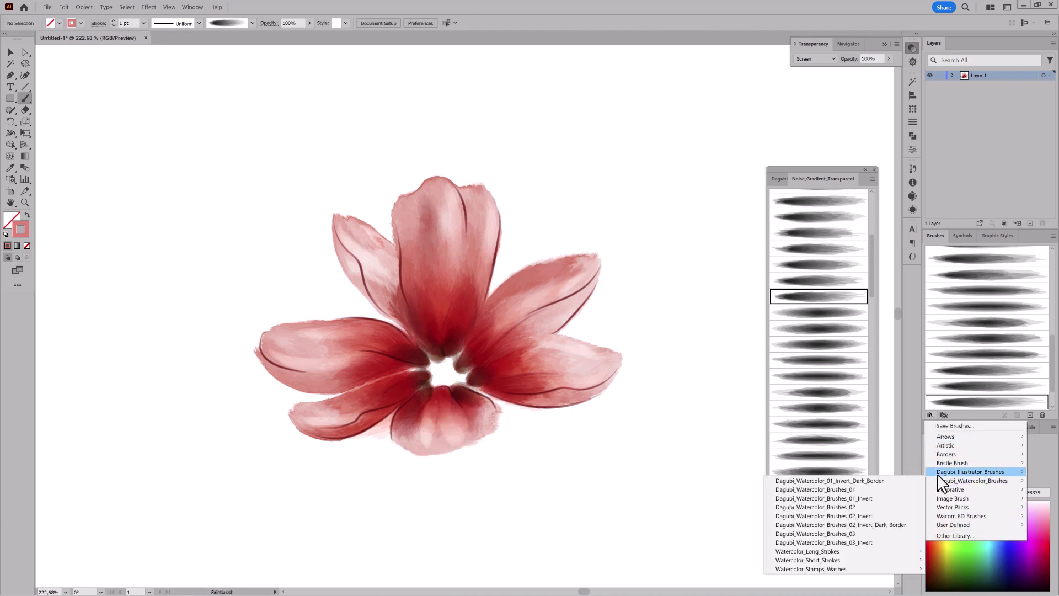
Step: Scatter dark red Multiply splatter dots around the flower centre using Dagubi_Watercolor_Splatter brushes
left_click(858, 446)
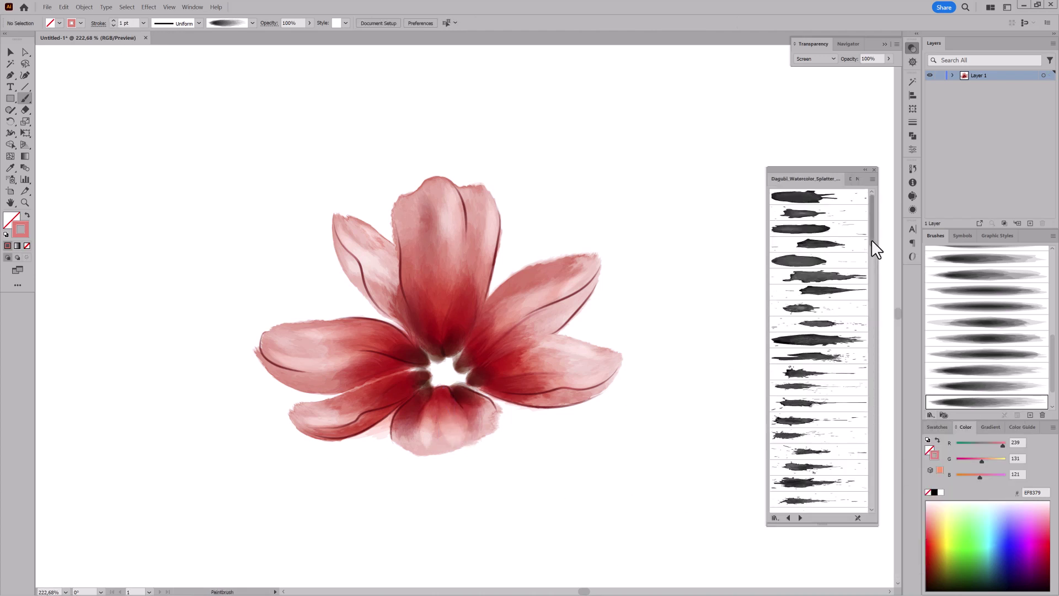
left_click_drag(871, 239, 875, 512)
left_click(835, 411)
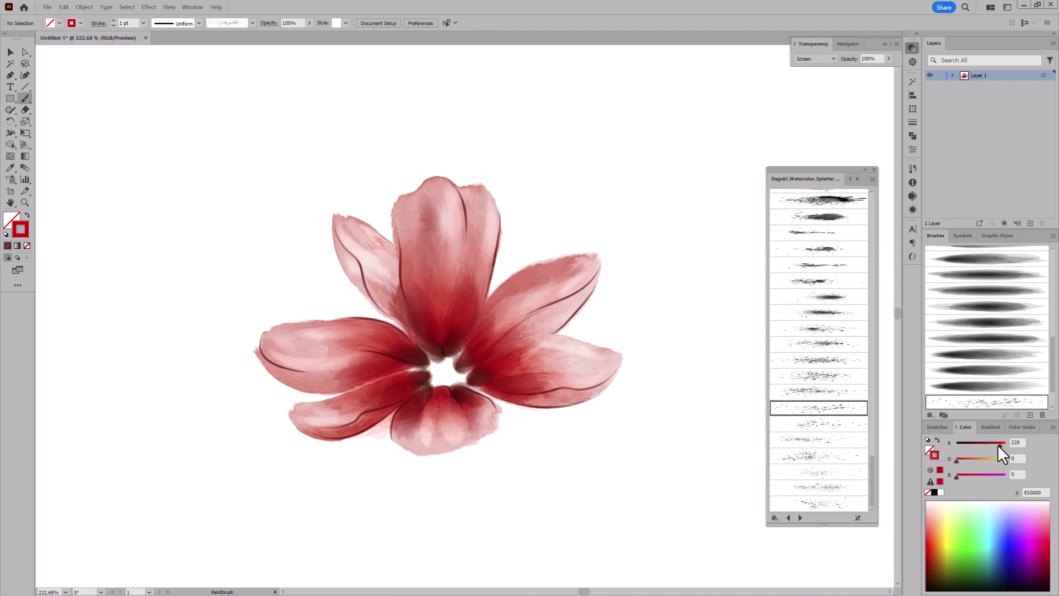
left_click(815, 58)
left_click(813, 99)
left_click_drag(426, 359, 459, 378)
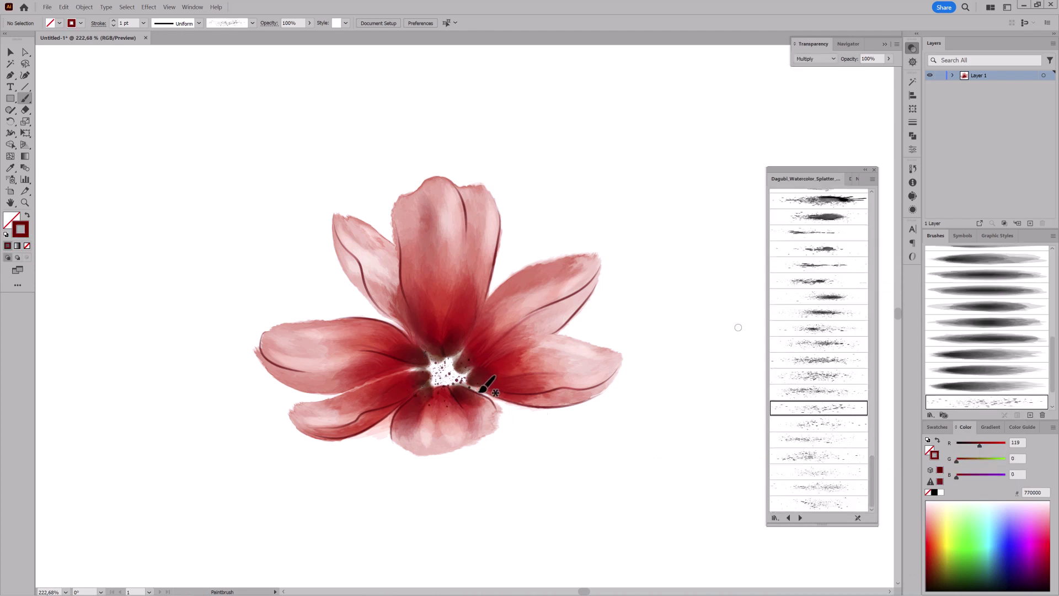
left_click(828, 329)
left_click(463, 323)
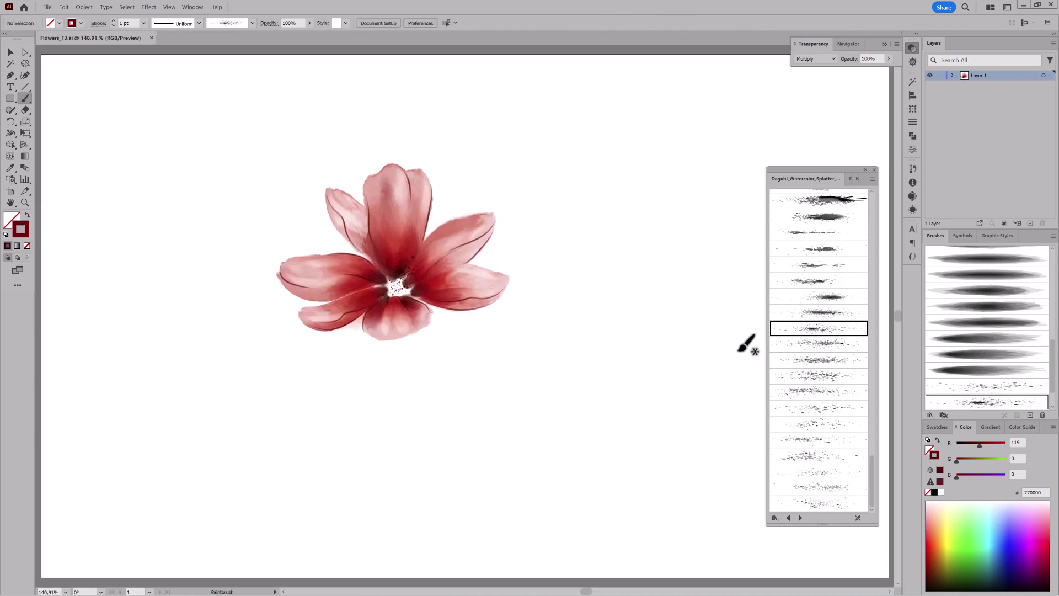
left_click(853, 178)
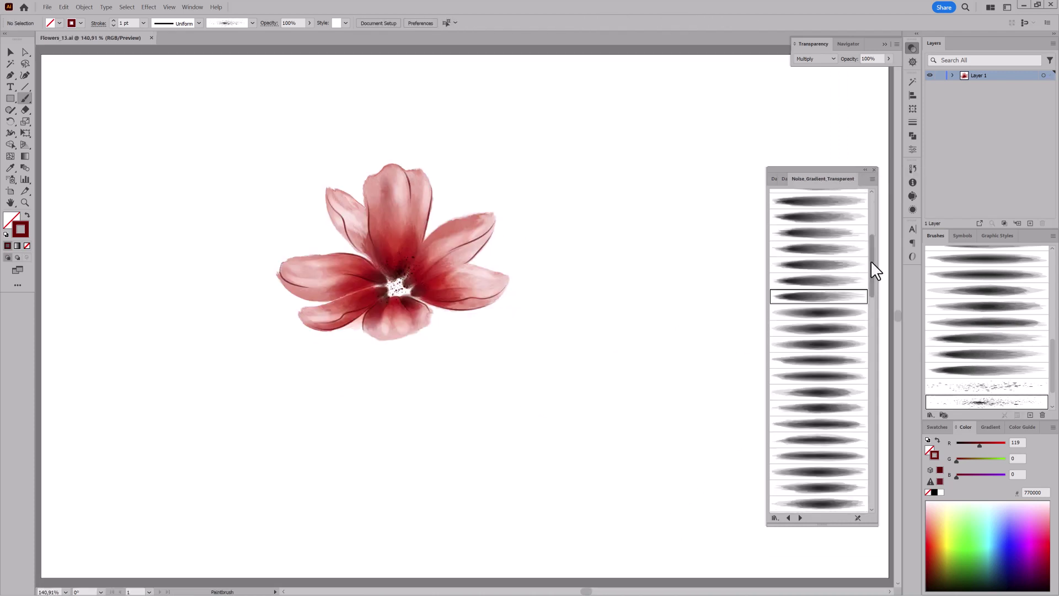
Step: Trace a thin 0.5 pt dark red line along the lower petal edge
left_click_drag(871, 261, 869, 446)
left_click(815, 390)
left_click(506, 325)
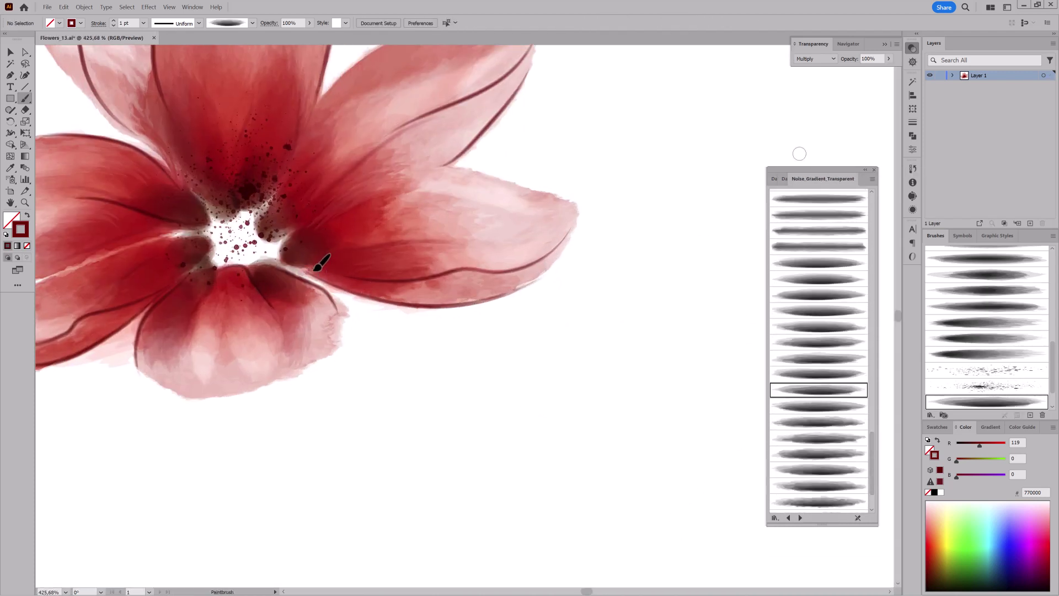
left_click_drag(558, 254, 331, 303)
left_click(113, 26)
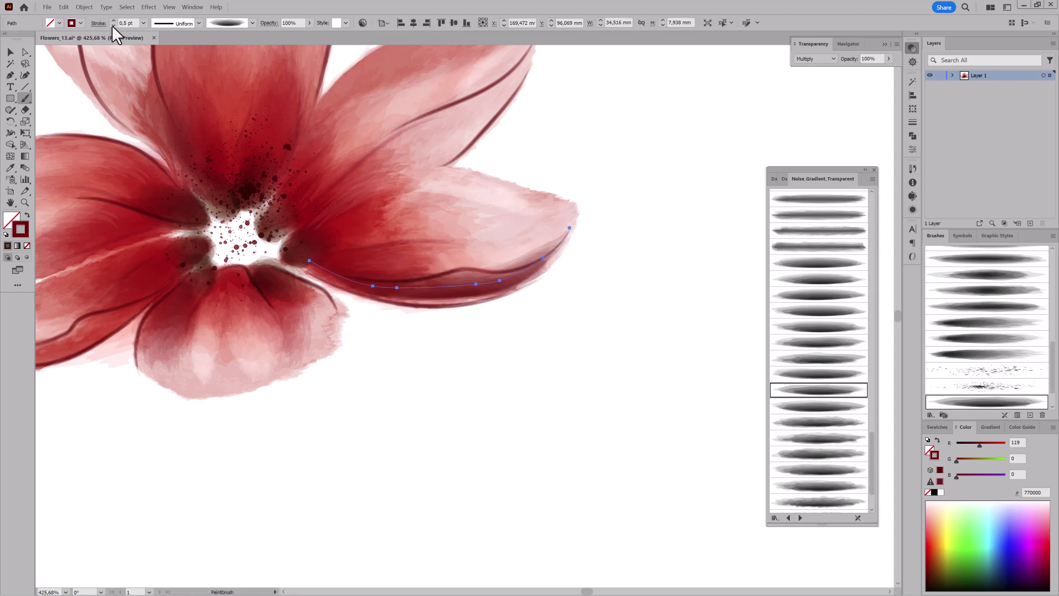
left_click(404, 449, "ctrl")
left_click_drag(404, 449, 642, 416)
Step: Try other gradient brushes, zoom out to the whole flower, and select all artwork on Layer 1
left_click(819, 406)
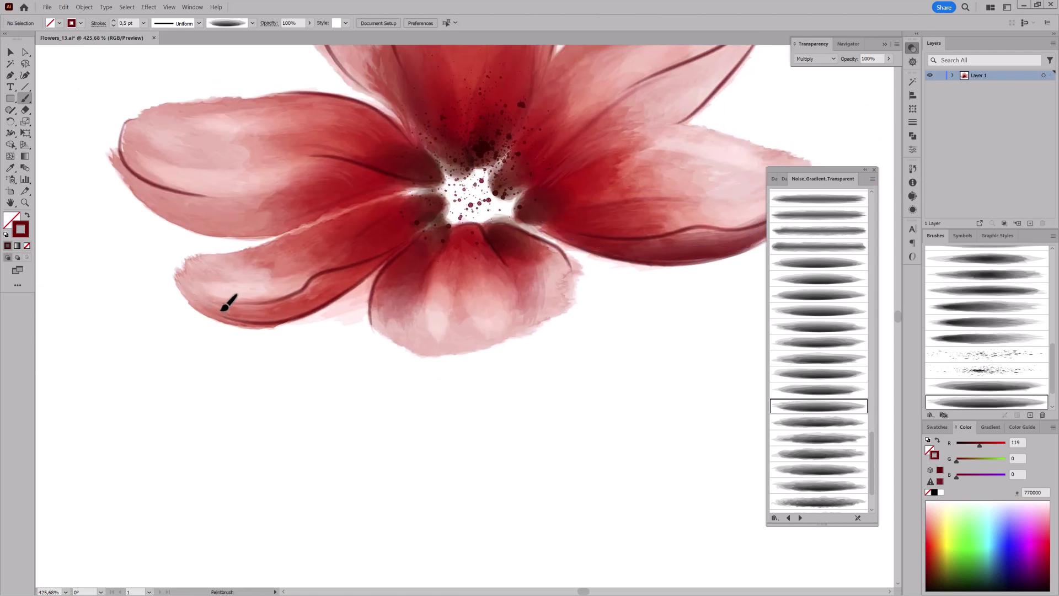
left_click_drag(470, 371, 457, 435)
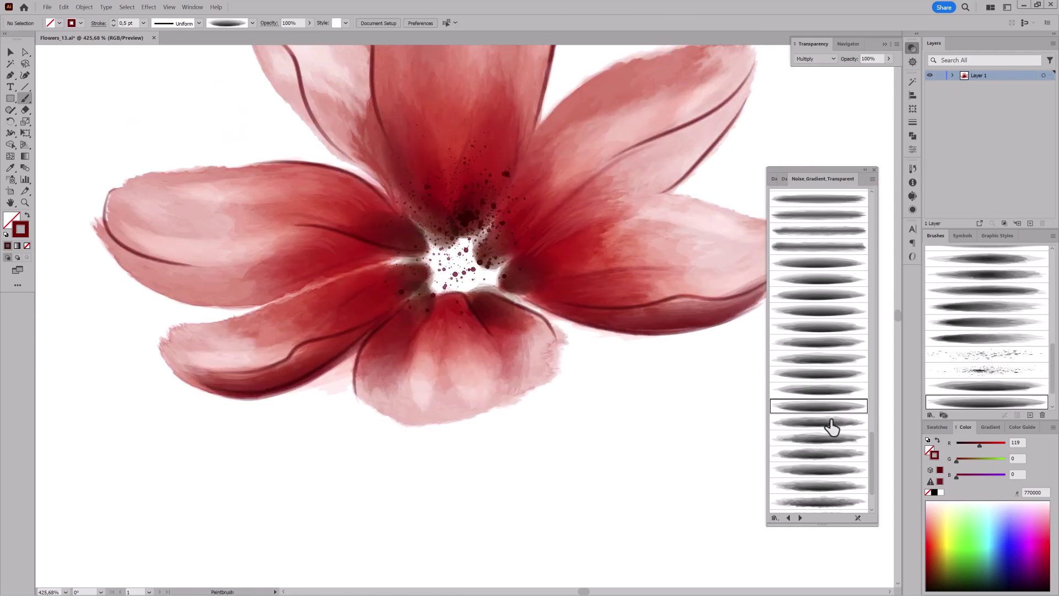
left_click(819, 358)
scroll(472, 437, "down", 5)
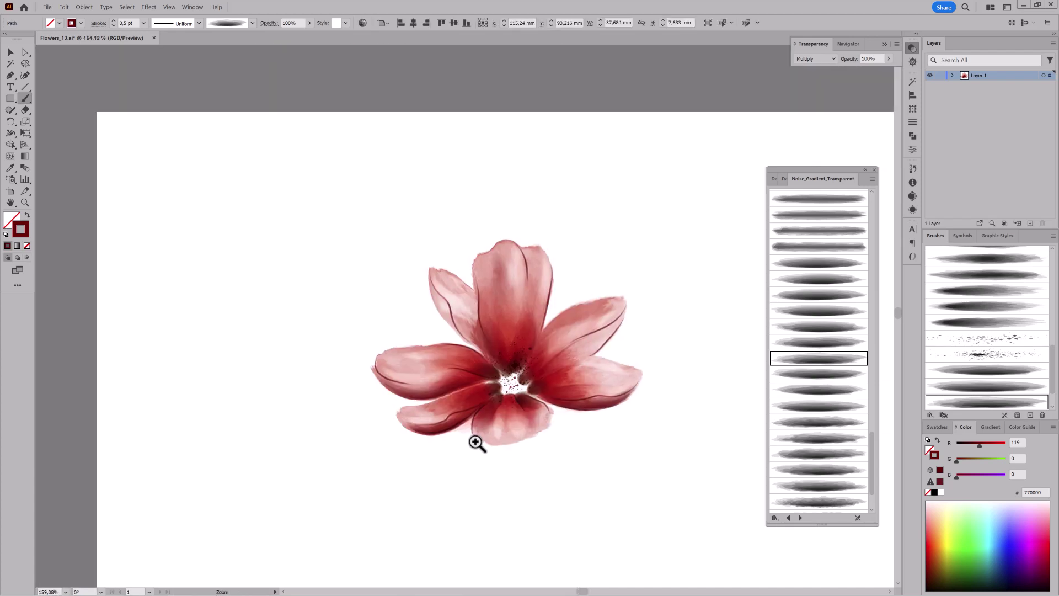
scroll(596, 333, "up", 3)
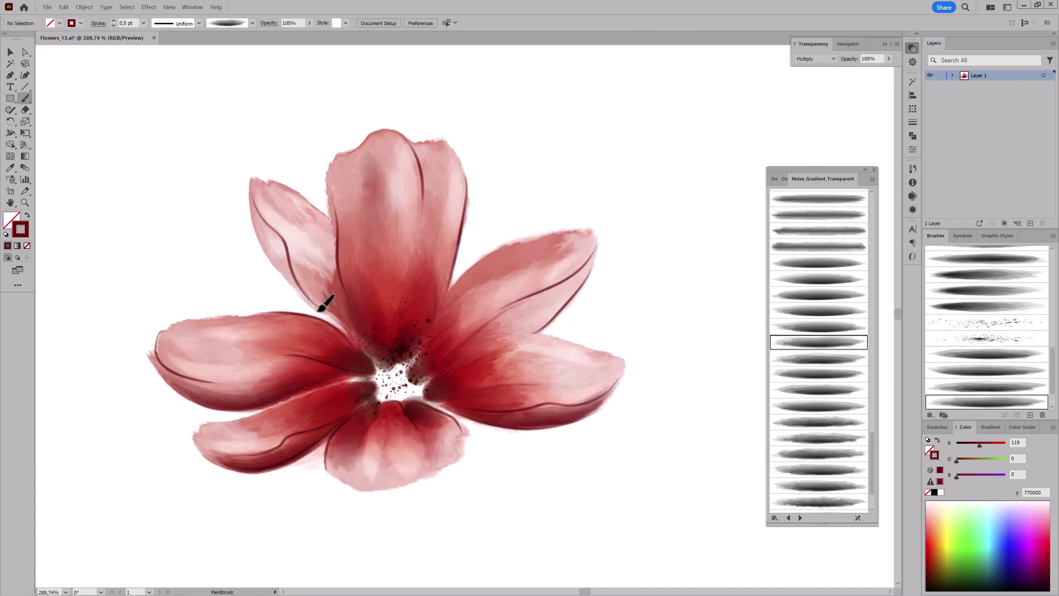
scroll(606, 404, "down", 1)
scroll(559, 408, "down", 2)
left_click_drag(560, 408, 471, 350)
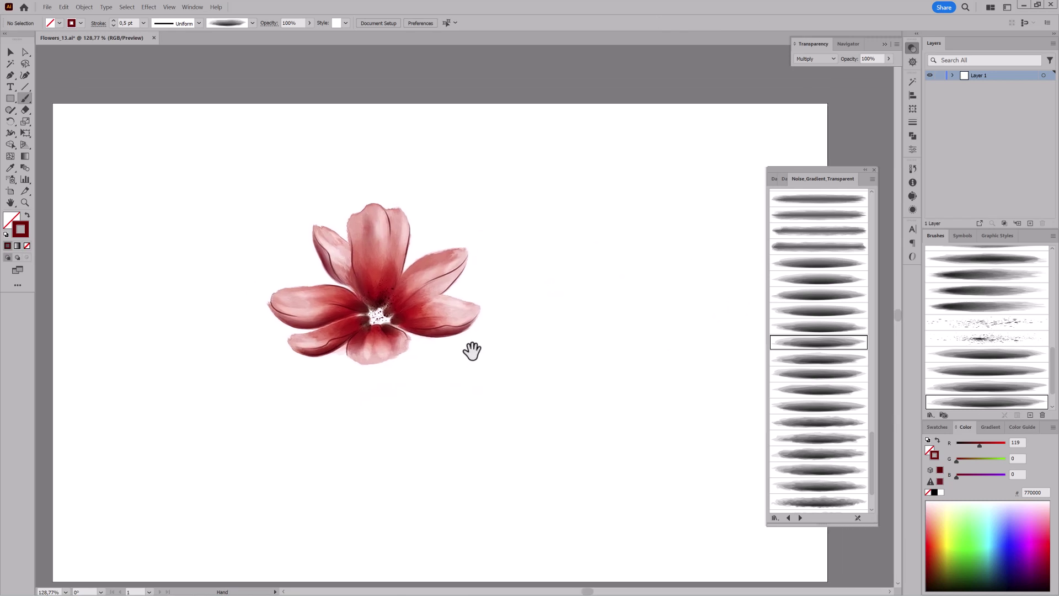
scroll(473, 348, "up", 1)
left_click(1043, 75)
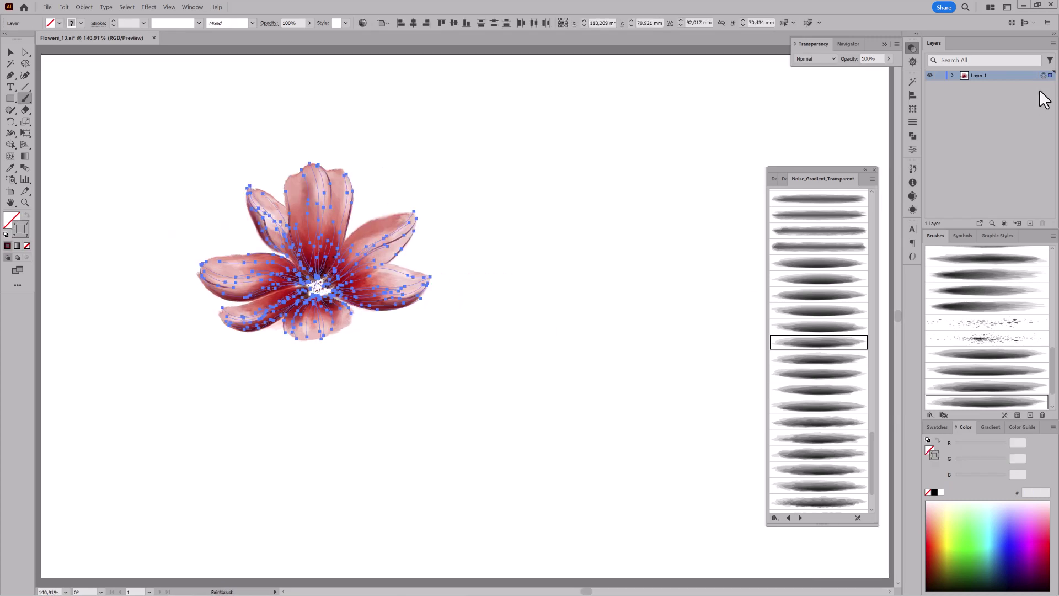
Step: On a new Layer 2, paint a first light pink petal with a watercolour wash brush
key("ctrl+shift+a")
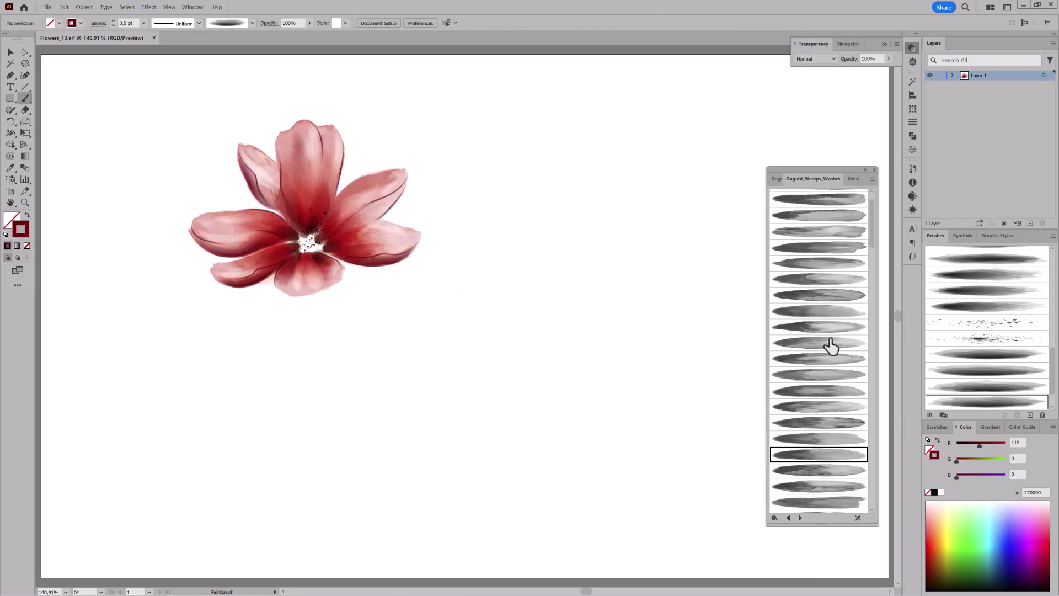
left_click(831, 327)
left_click(1029, 223)
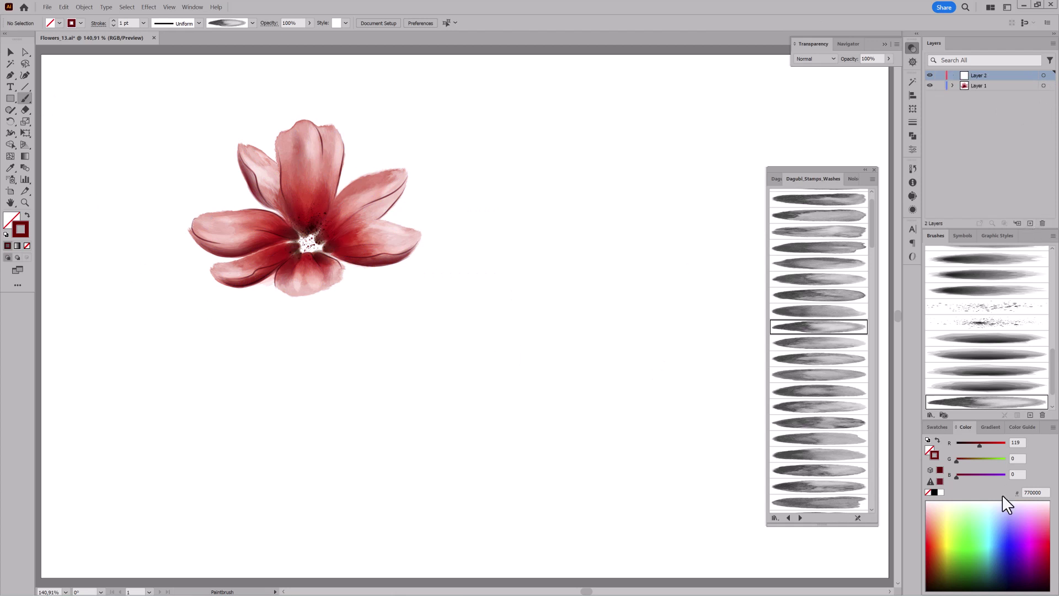
left_click(931, 518)
left_click_drag(607, 319, 633, 273)
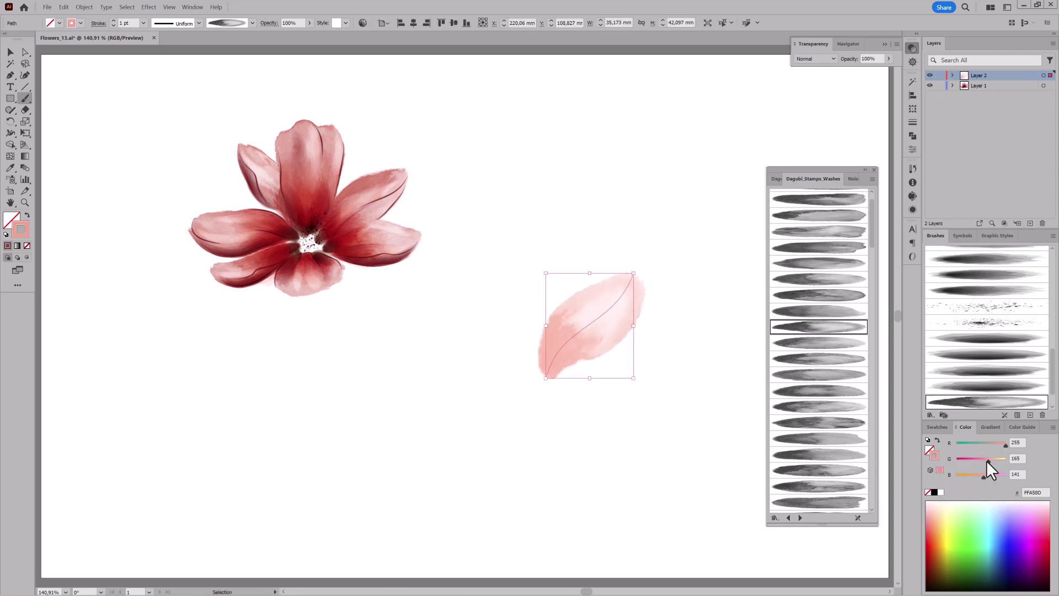
Step: Give the pink petal a softer tone, an elliptical width profile and 0.75 pt weight
left_click_drag(1005, 442, 1002, 444)
left_click(199, 23)
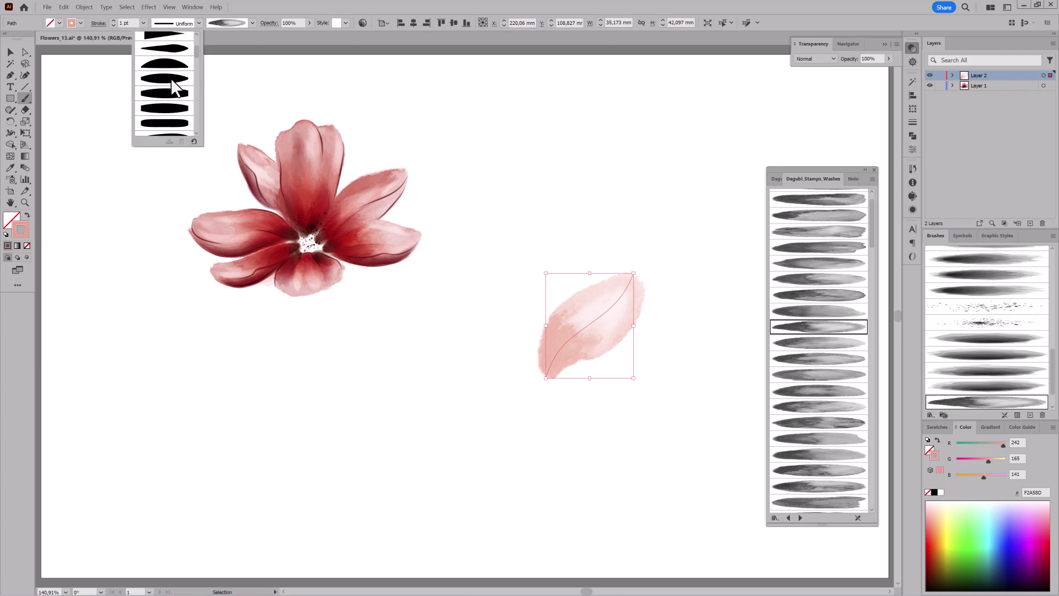
left_click(177, 85)
left_click(198, 23)
left_click(177, 71)
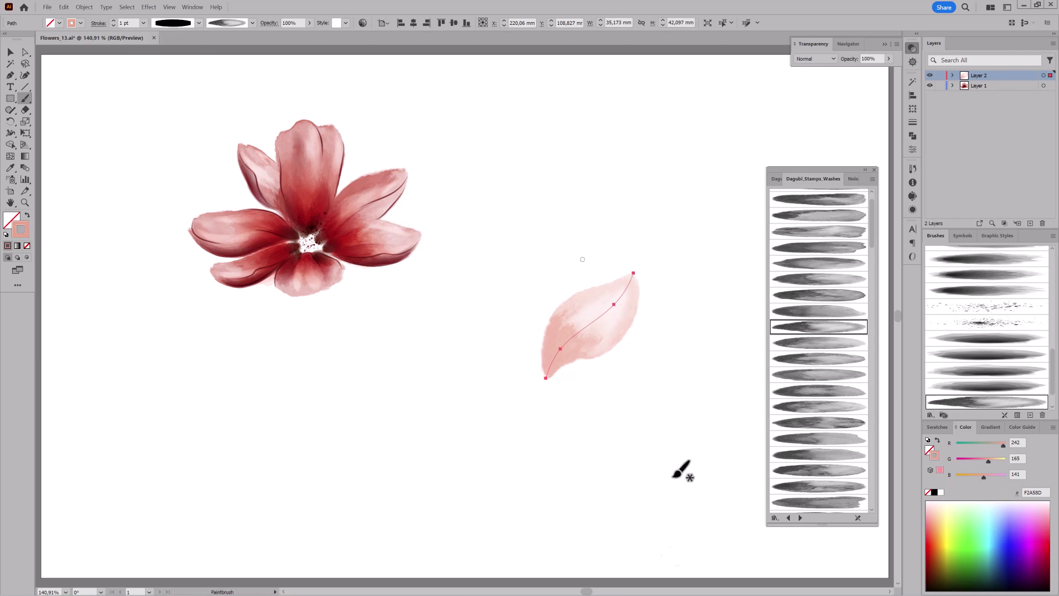
left_click(113, 25)
left_click_drag(607, 322, 605, 342)
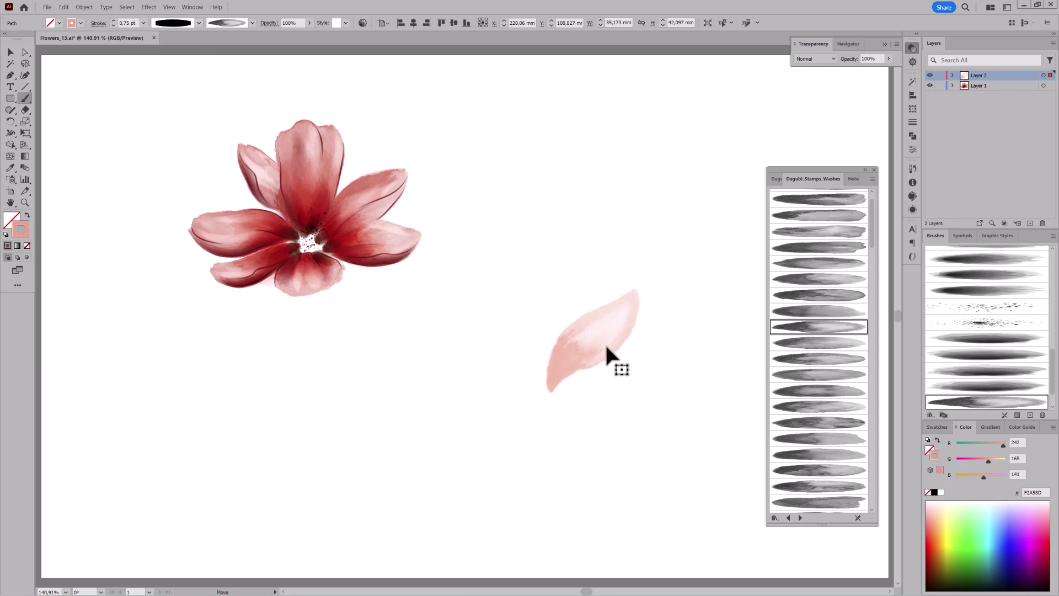
left_click(728, 379, "ctrl")
Step: Paint two more petals to the right and one on the left, blending with Darken
left_click_drag(579, 390, 627, 407)
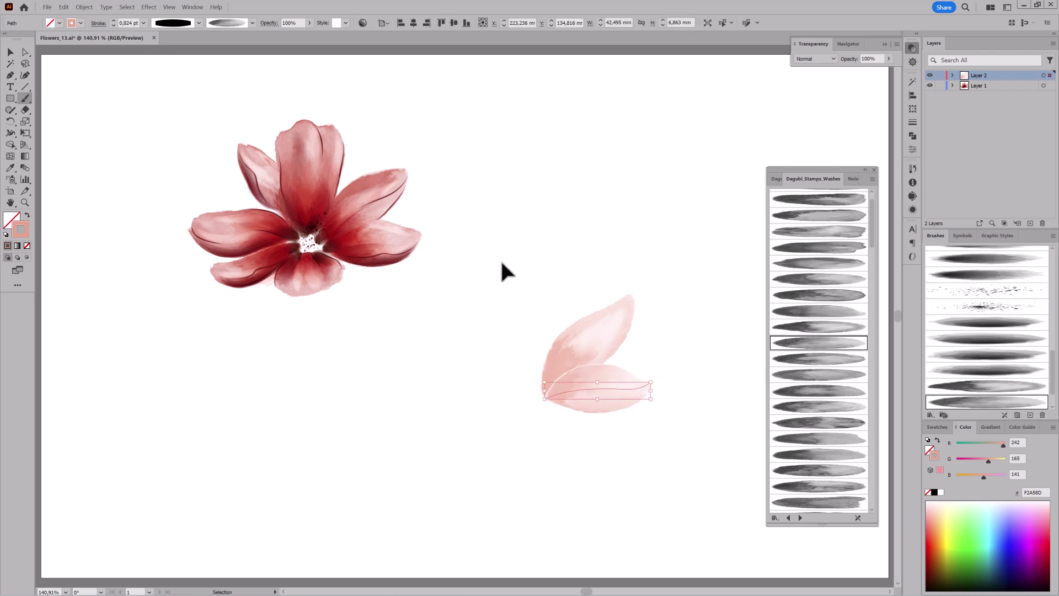
left_click_drag(500, 259, 606, 359)
left_click(815, 58)
left_click(810, 82)
left_click(696, 208, "ctrl")
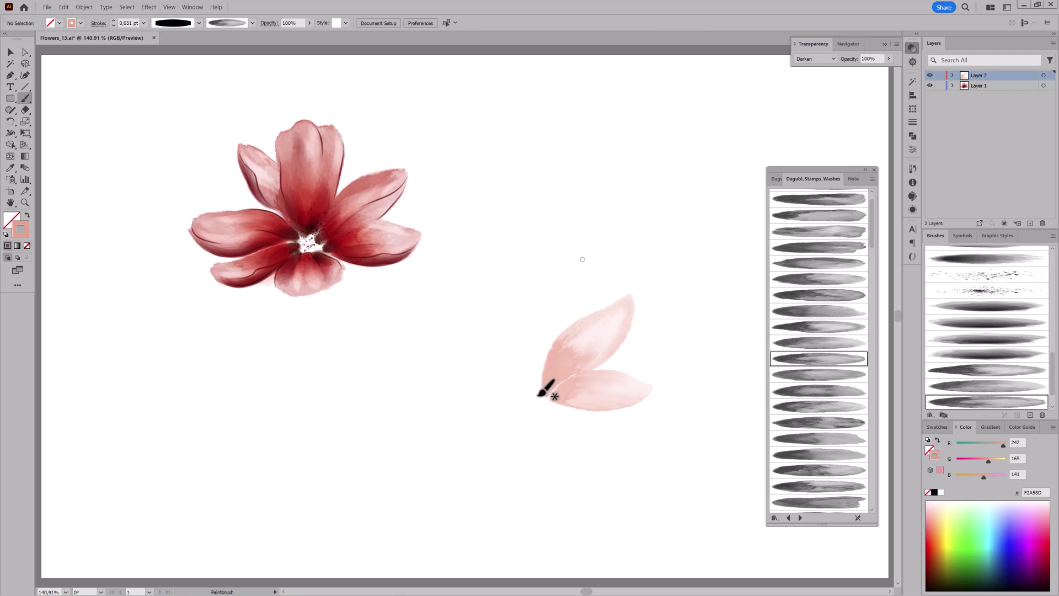
left_click_drag(517, 278, 521, 275)
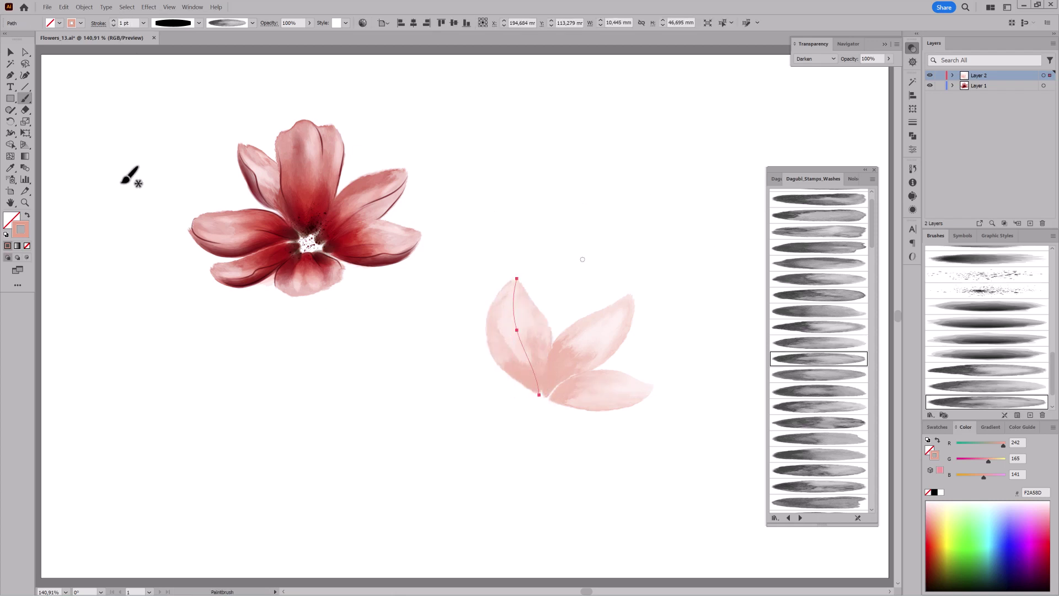
left_click(260, 471, "ctrl")
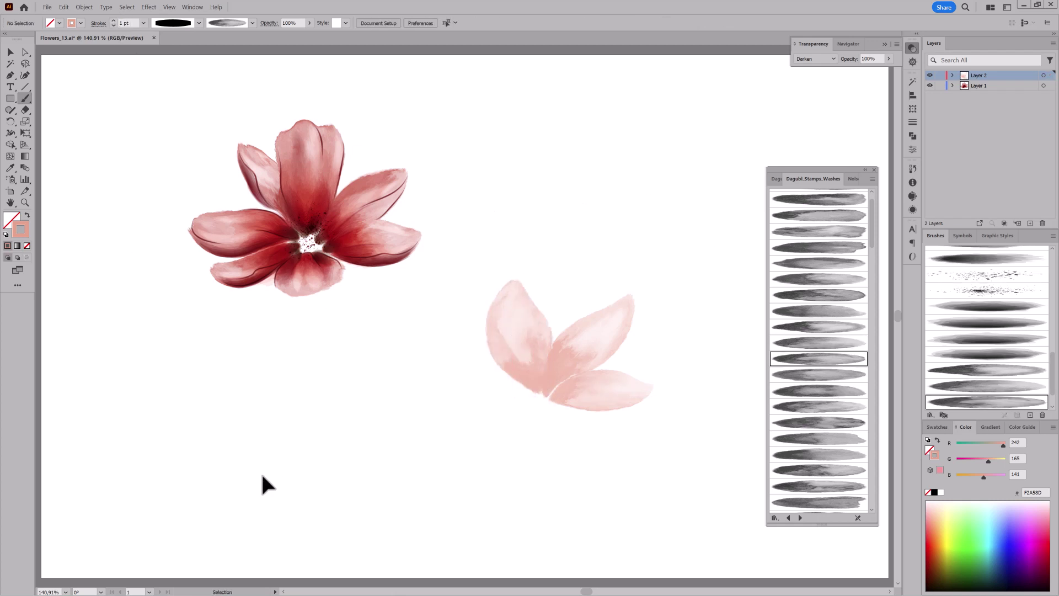
Step: Add low and left-sweeping petals and fill the upper middle petal with varied wash brushes
left_click(830, 375)
left_click_drag(532, 406, 490, 416)
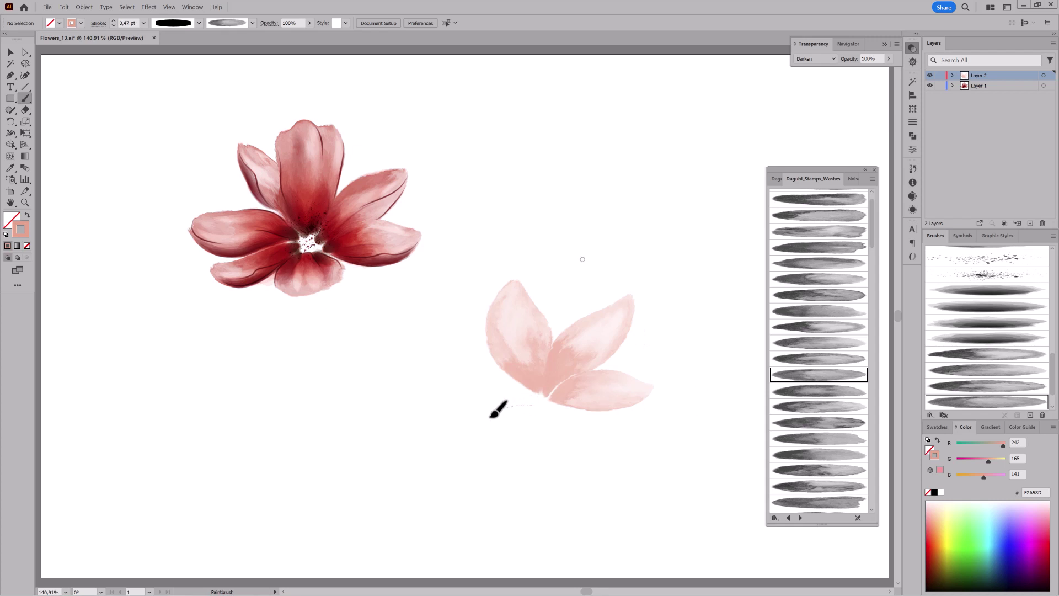
left_click(582, 507, "ctrl")
left_click(821, 407)
left_click_drag(481, 377, 423, 339)
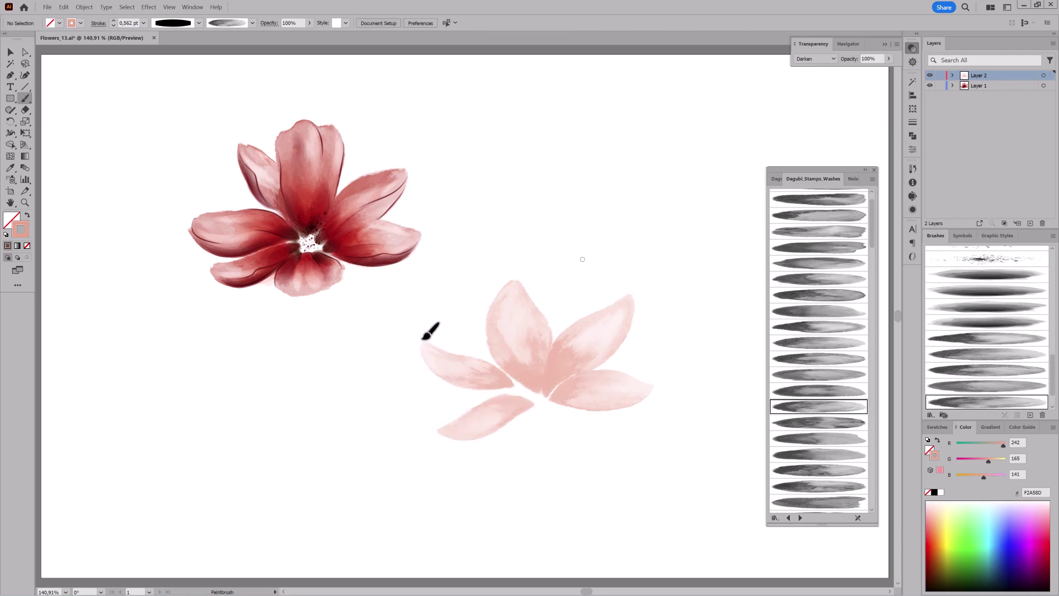
left_click(821, 457)
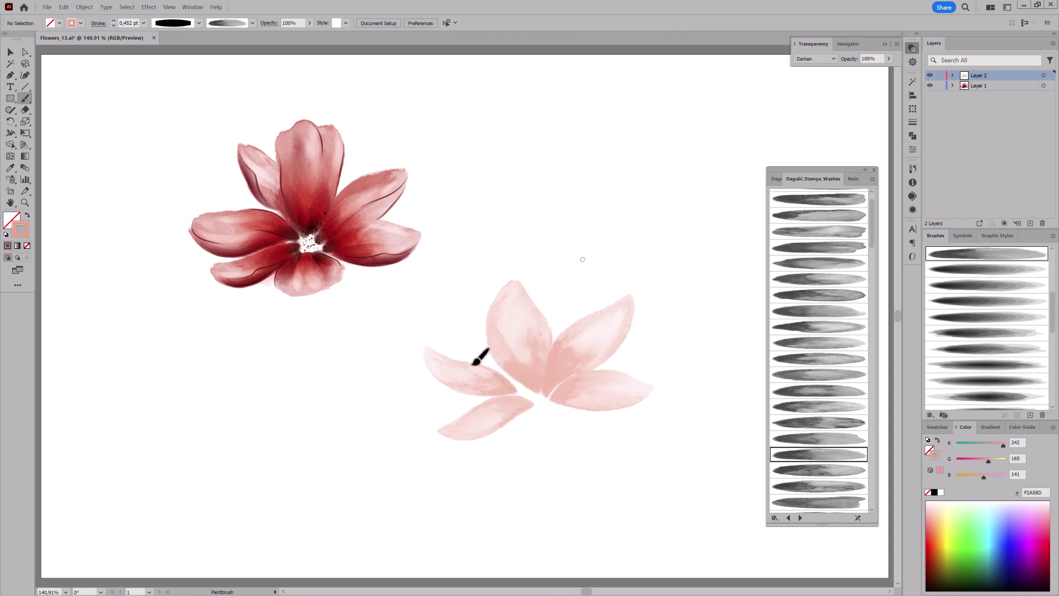
left_click_drag(473, 363, 439, 362)
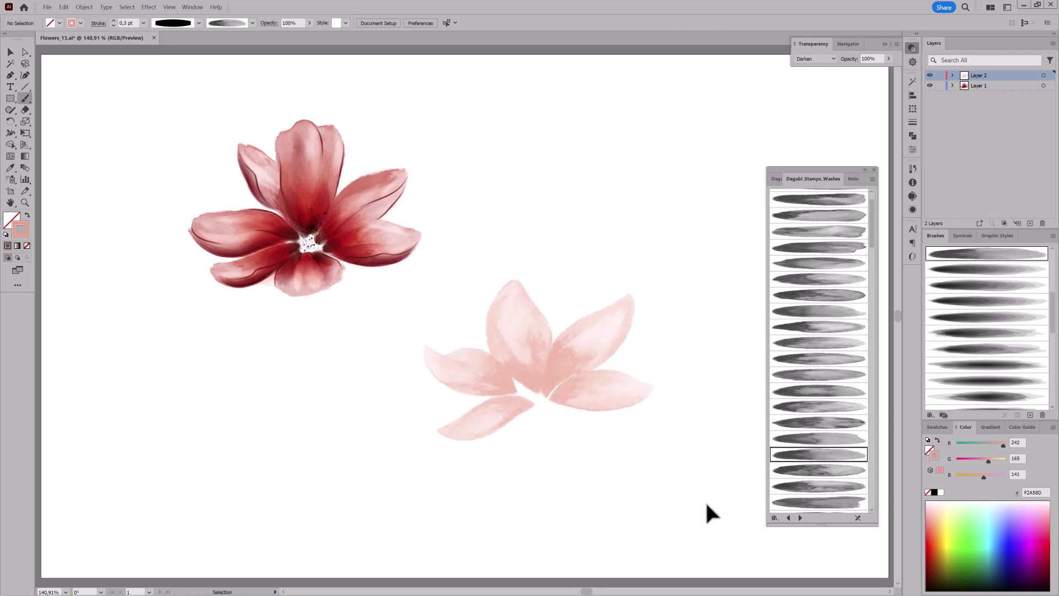
left_click(818, 470)
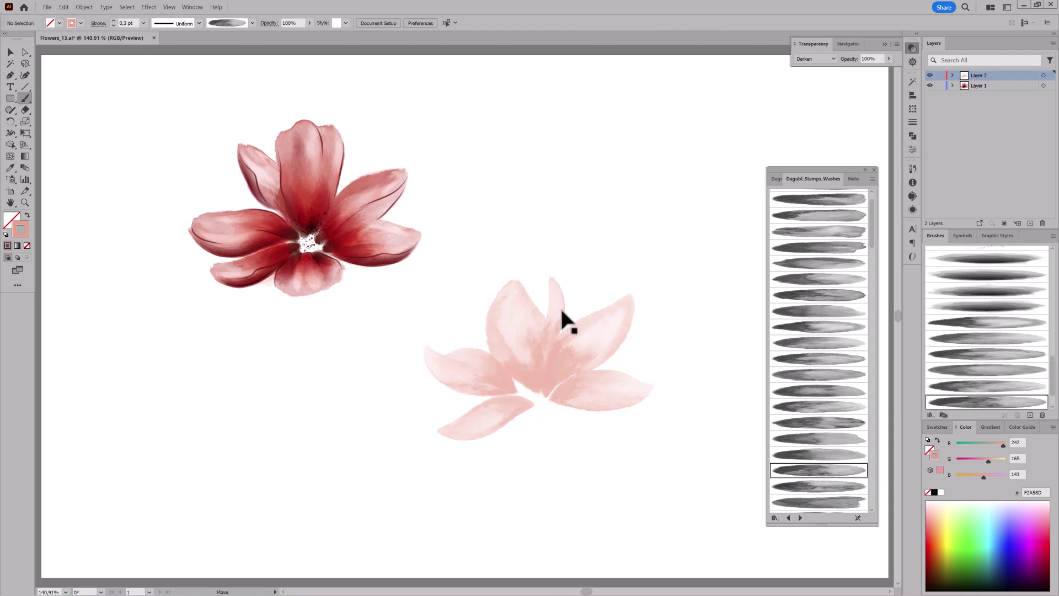
left_click_drag(556, 282, 551, 345)
Step: Fill the white gap at the centre, repaint the lower-left petals, and add a hanging bottom petal
left_click(839, 236)
left_click(843, 264)
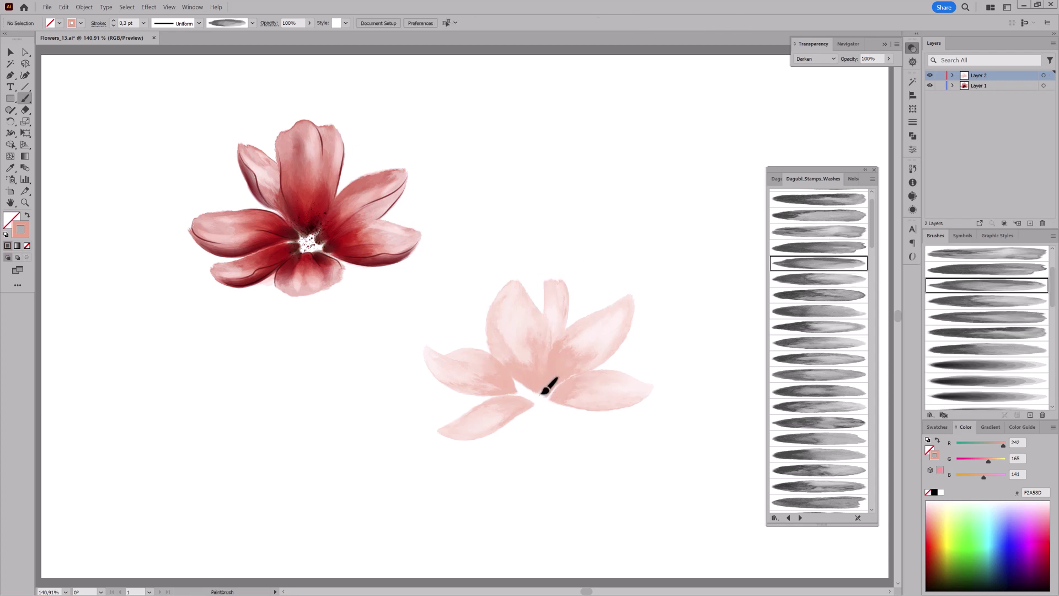
left_click_drag(546, 389, 543, 287)
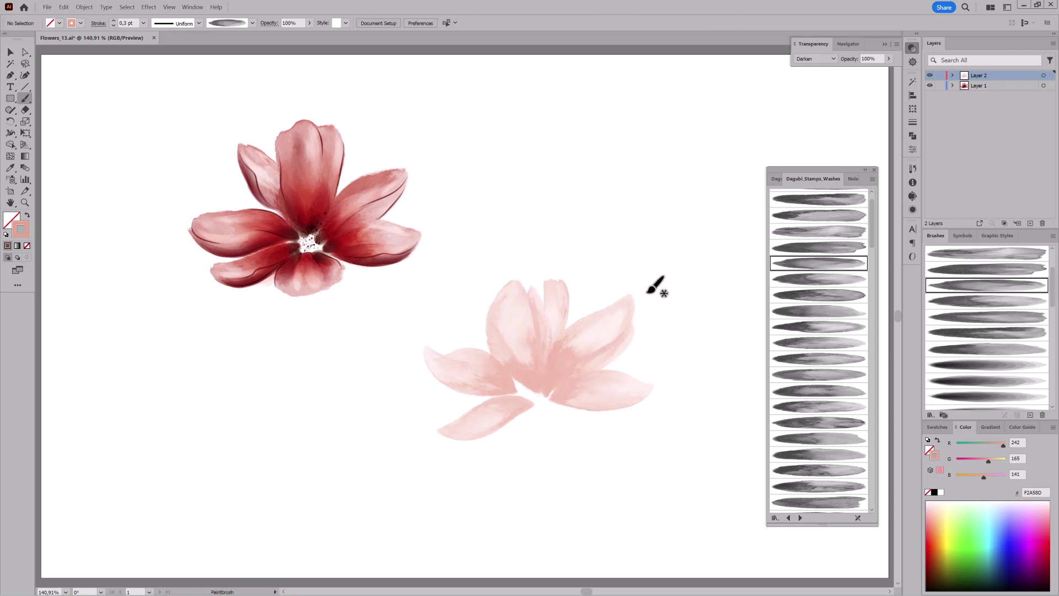
scroll(830, 420, "down", 3)
left_click(838, 397)
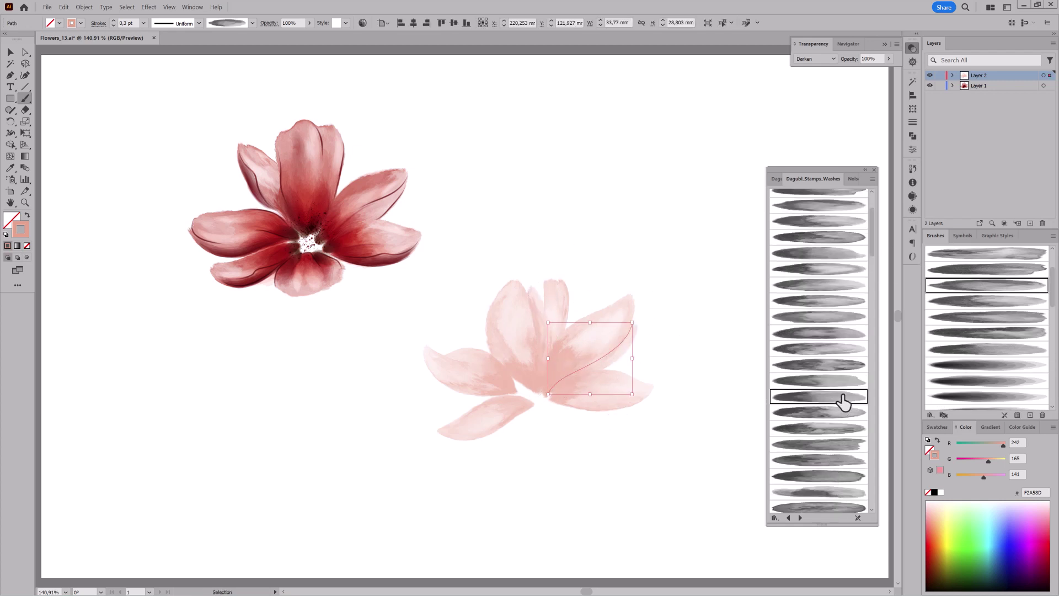
left_click_drag(532, 405, 436, 439)
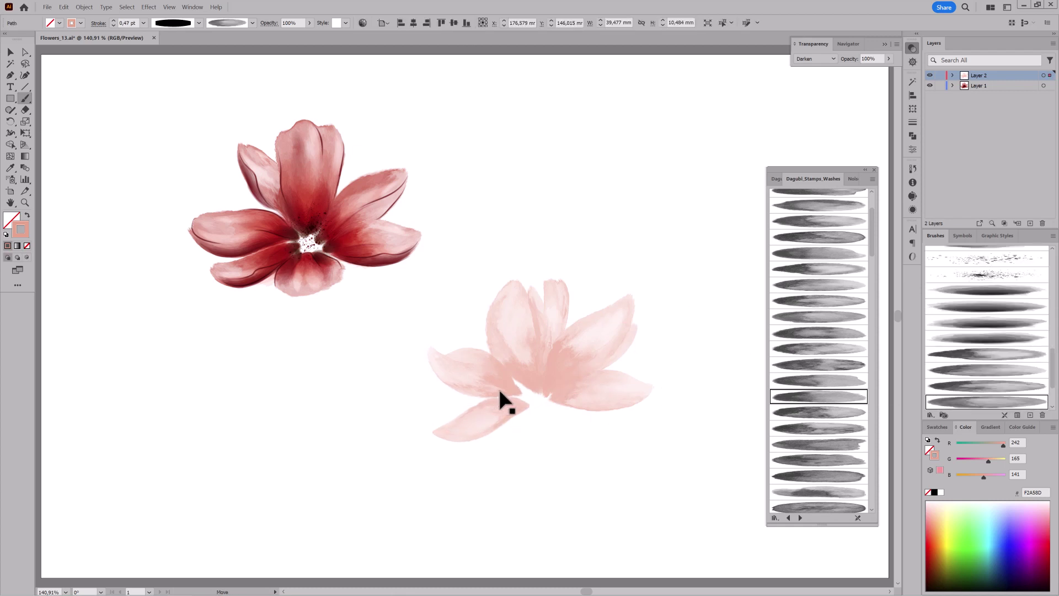
left_click(817, 271)
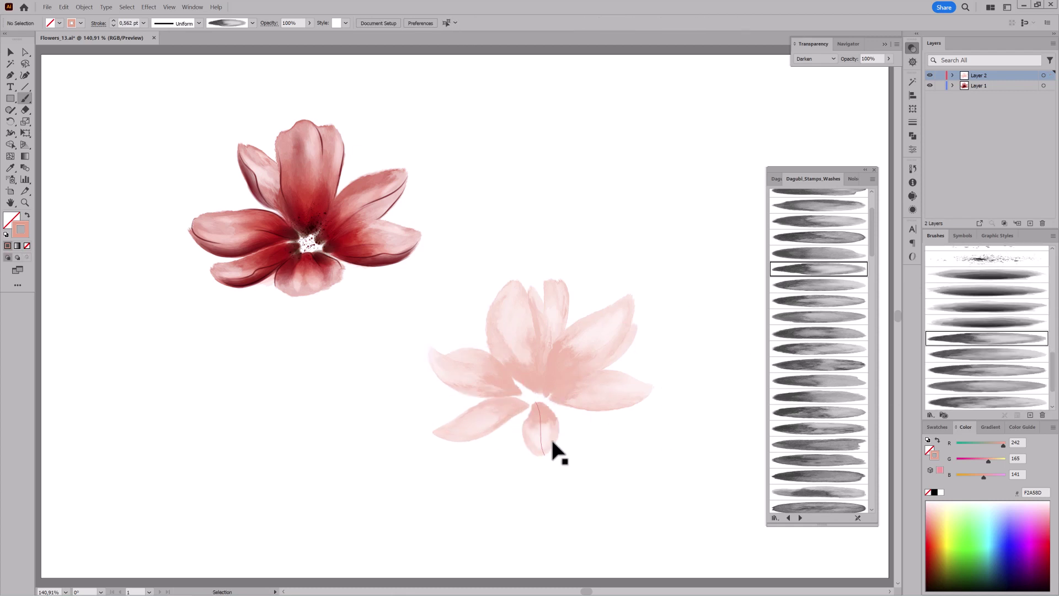
left_click_drag(551, 441, 545, 455)
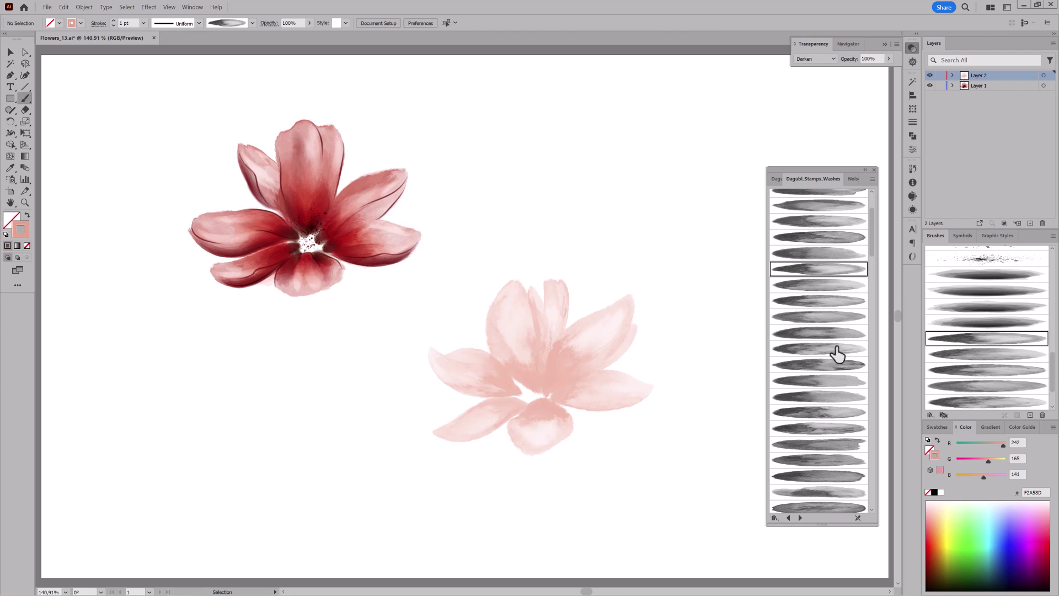
Step: Add a wash from the centre over the lower petal and restyle it with lighter wash brushes
scroll(838, 353, "down", 3)
left_click(831, 316)
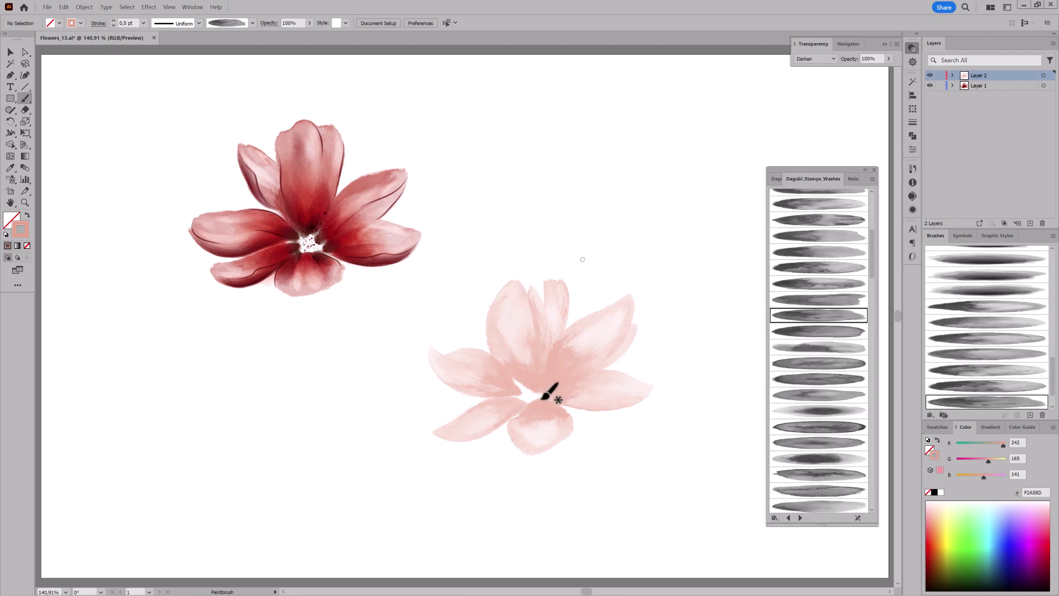
left_click_drag(543, 398, 573, 438)
left_click(567, 433, "ctrl")
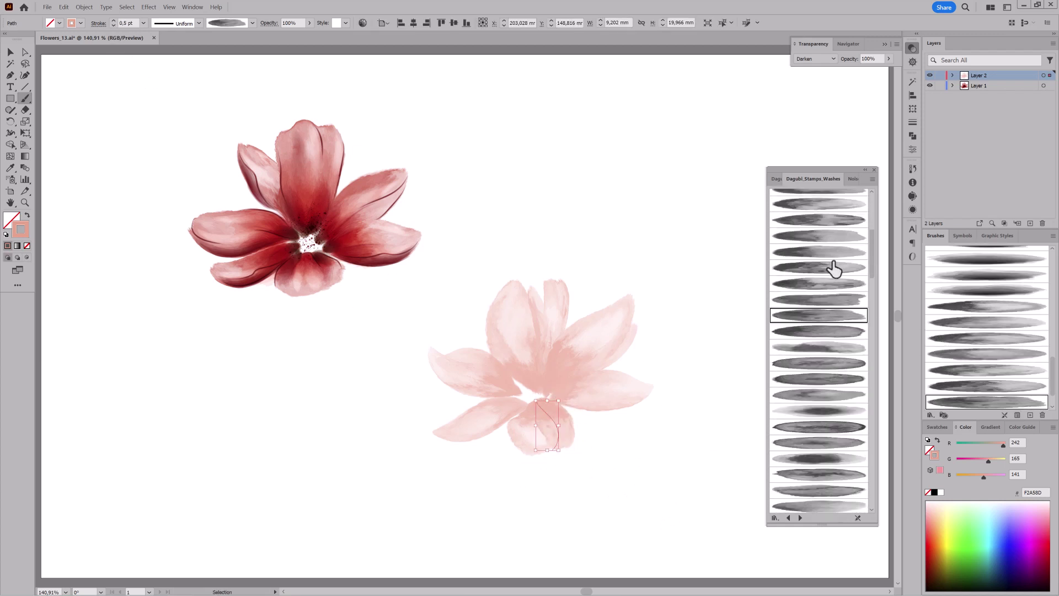
scroll(777, 308, "down", 3)
left_click(778, 404)
left_click(683, 491, "ctrl")
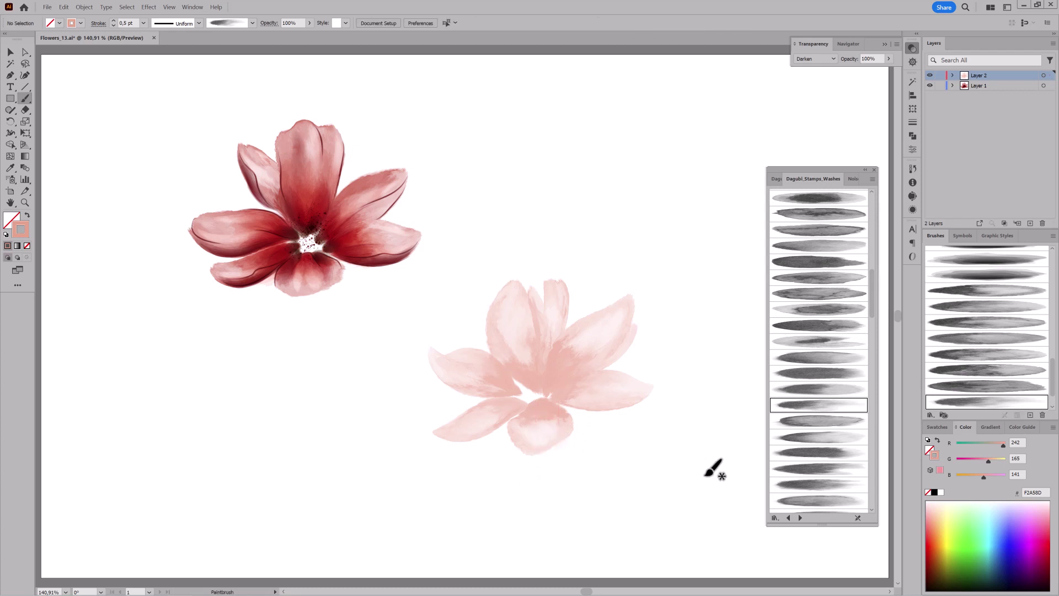
Step: Paint a thin dark plum stroke at the flower centre with a Noise_Gradient_Transparent brush
left_click(514, 333, "ctrl")
left_click(687, 513, "ctrl")
left_click(853, 178)
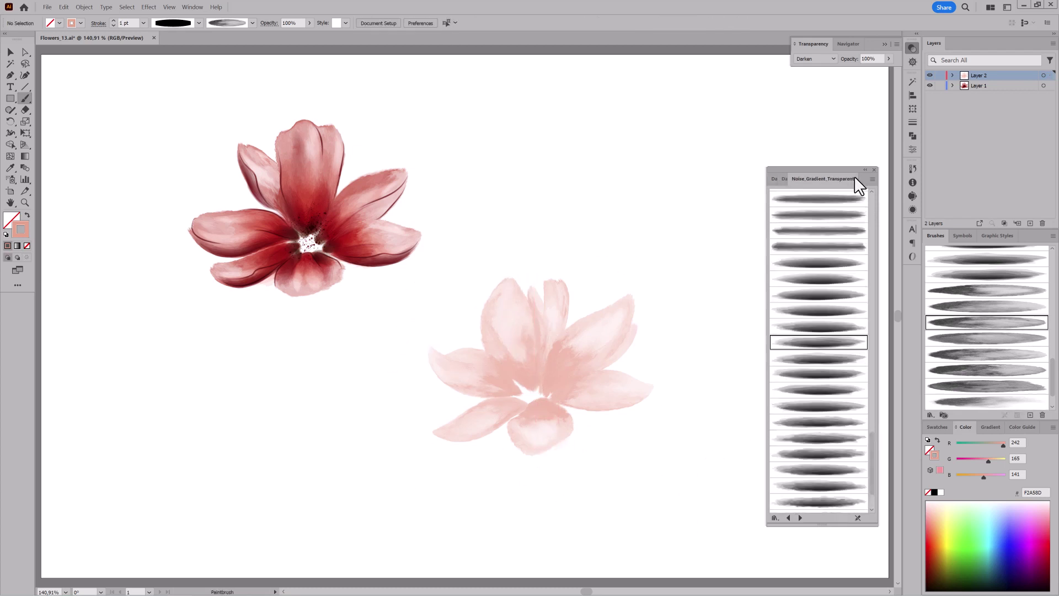
left_click(862, 249)
left_click_drag(988, 460, 970, 459)
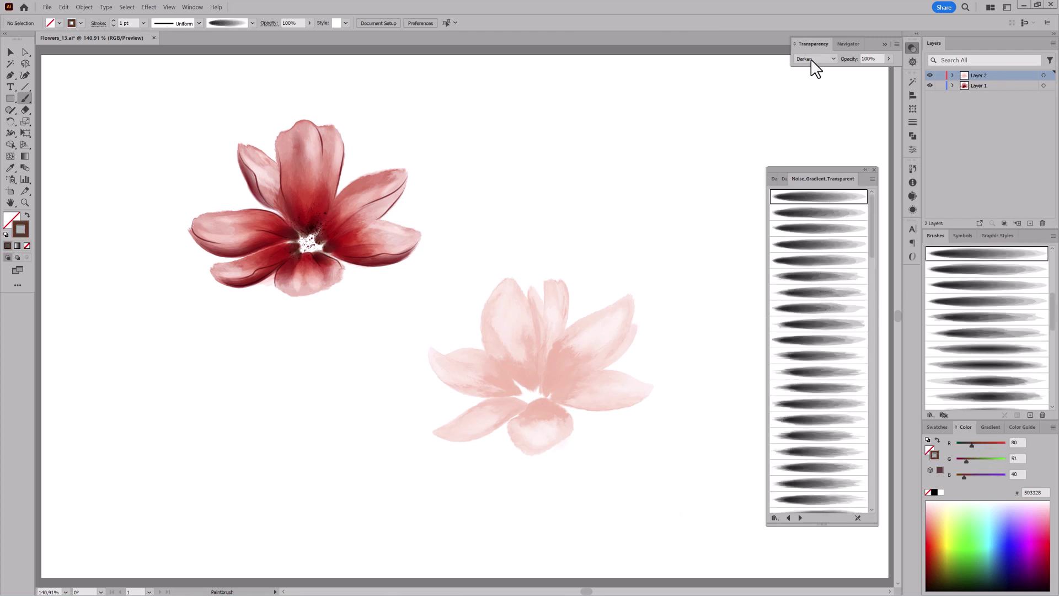
mouse_move(554, 371)
left_mouse_down()
mouse_move(553, 393)
mouse_move(631, 428)
left_mouse_up()
left_click(113, 26)
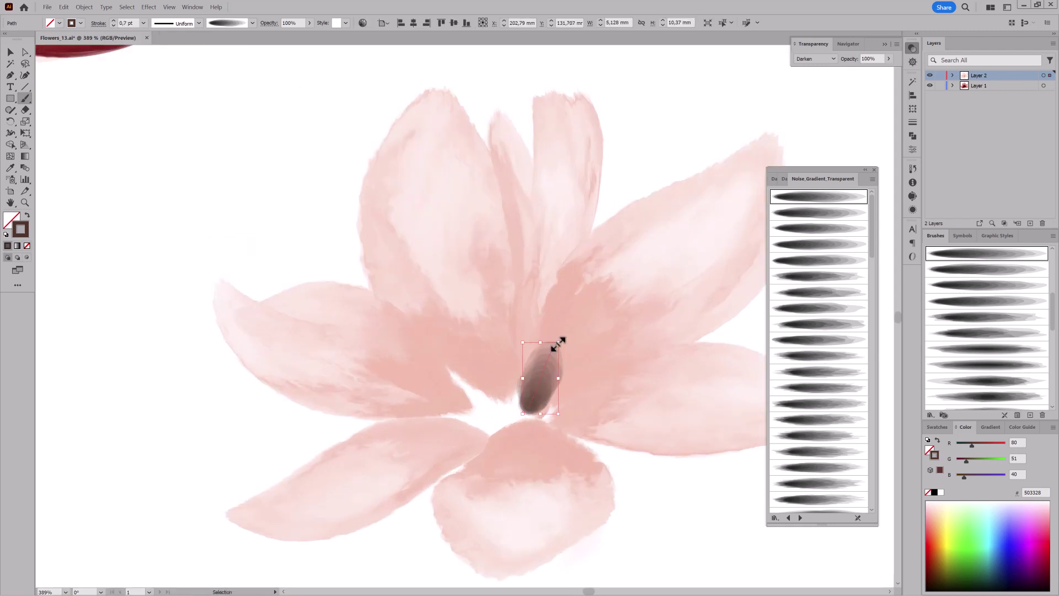
left_click_drag(559, 343, 551, 372)
left_click(113, 25)
left_click(114, 25)
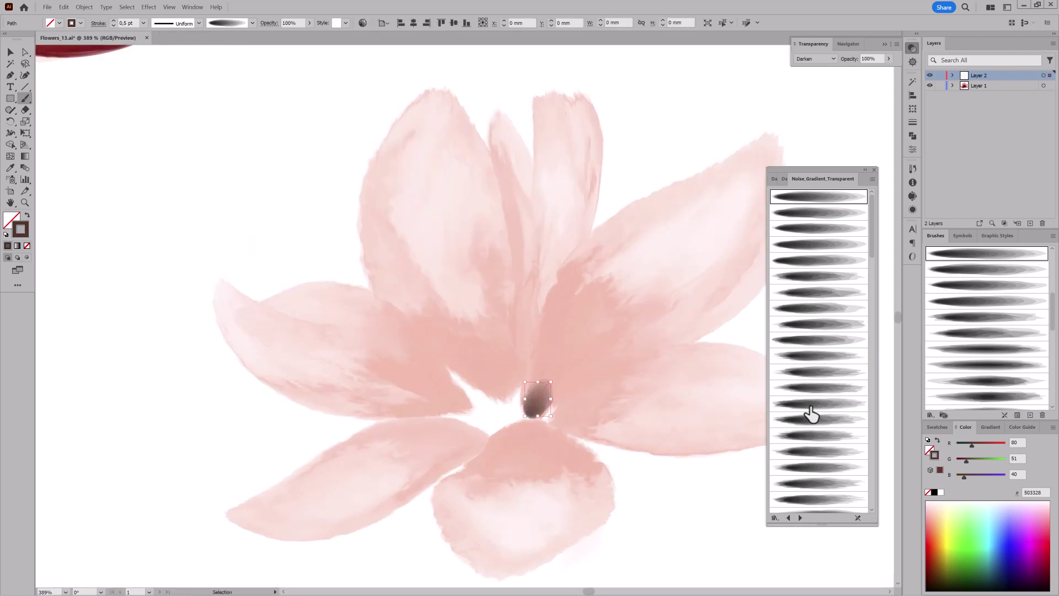
left_click_drag(965, 460, 961, 461)
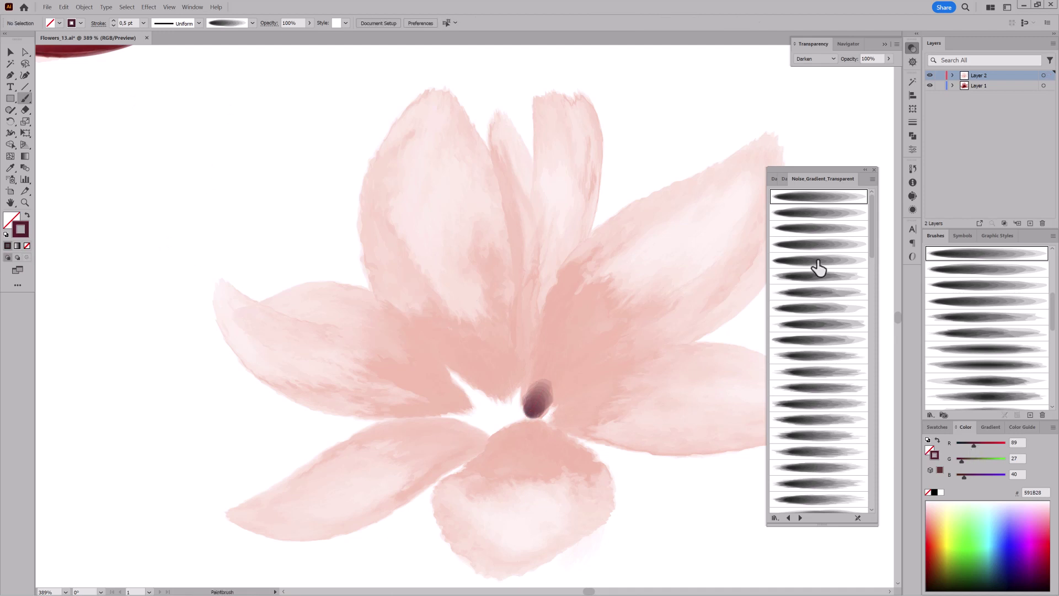
Step: Add several more plum stamen strokes around the centre using different noise gradient brushes
left_click(822, 291)
mouse_move(549, 415)
left_mouse_down()
mouse_move(579, 423)
mouse_move(484, 445)
left_mouse_up()
left_click_drag(502, 390, 460, 374)
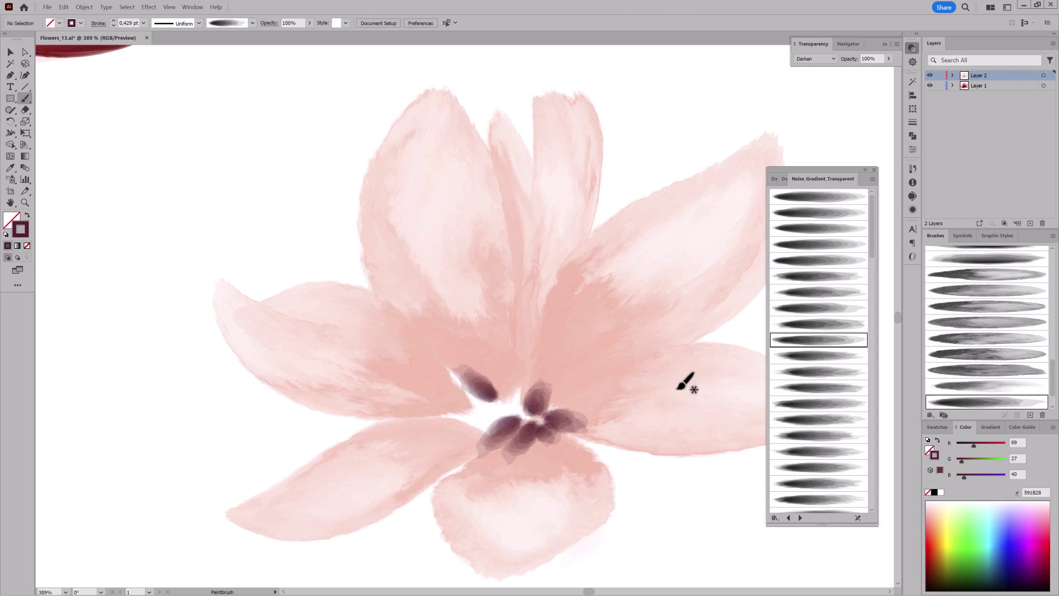
left_click(819, 356)
left_click_drag(515, 395, 530, 354)
mouse_move(488, 434)
left_mouse_down()
mouse_move(460, 441)
mouse_move(481, 426)
mouse_move(554, 449)
left_mouse_up()
left_click(846, 387)
scroll(601, 463, "down", 3)
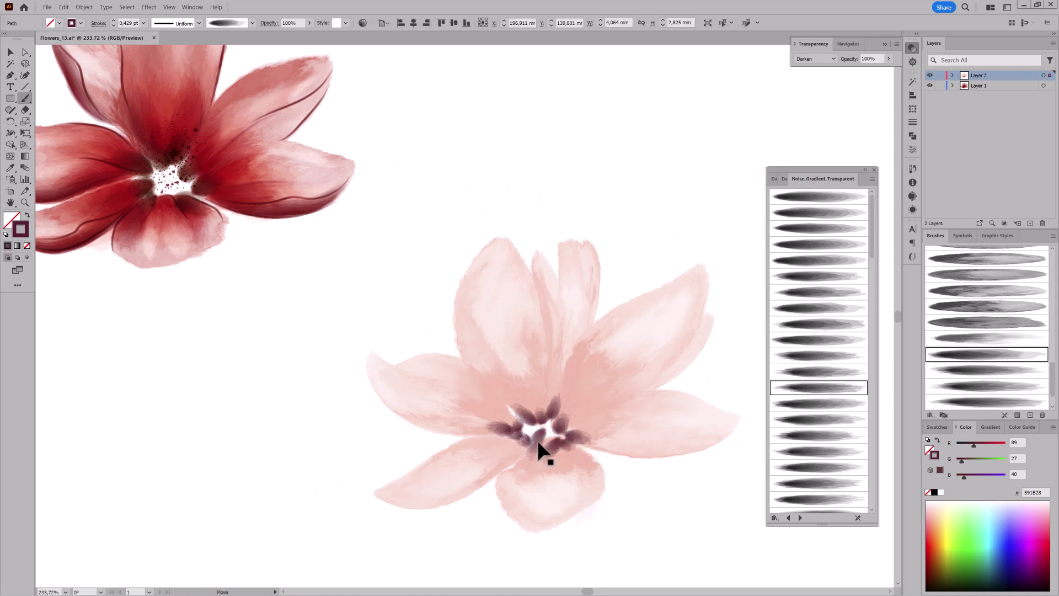
left_click_drag(557, 435, 543, 457)
Step: Switch to a finer, thinner library brush and draw a muted mauve line along the right petal
key("ctrl+shift+a")
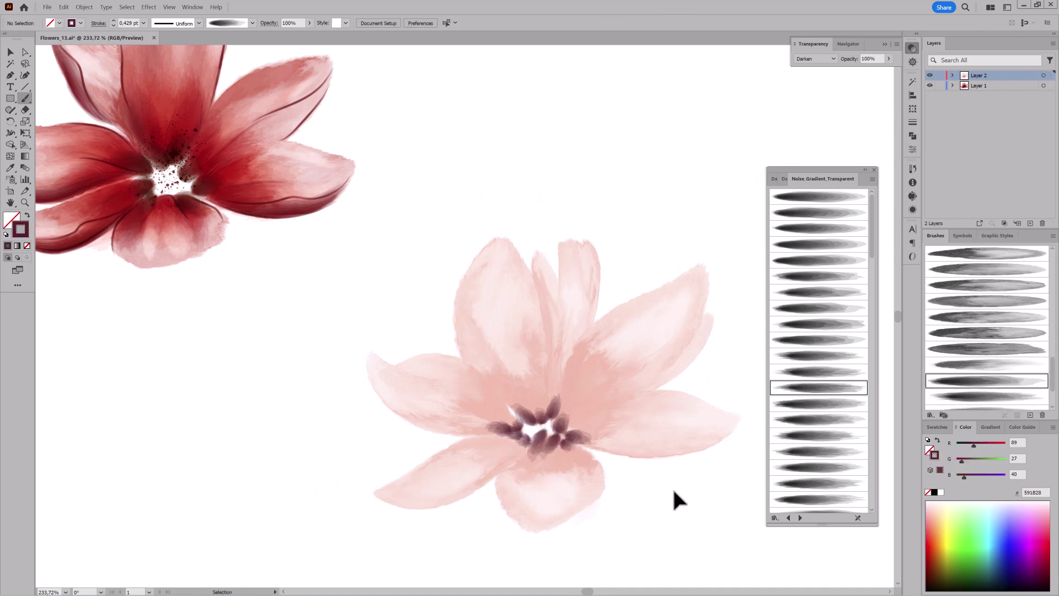
scroll(811, 336, "down", 3)
left_click(820, 246)
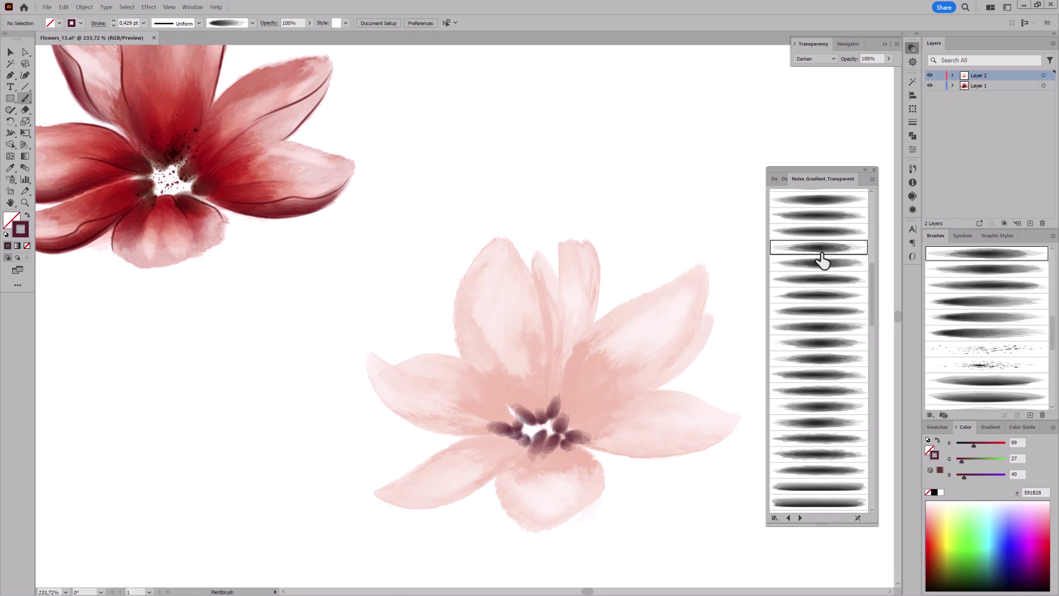
left_click(142, 23)
left_click(141, 34)
left_click_drag(675, 364, 643, 389)
left_click_drag(973, 444, 985, 445)
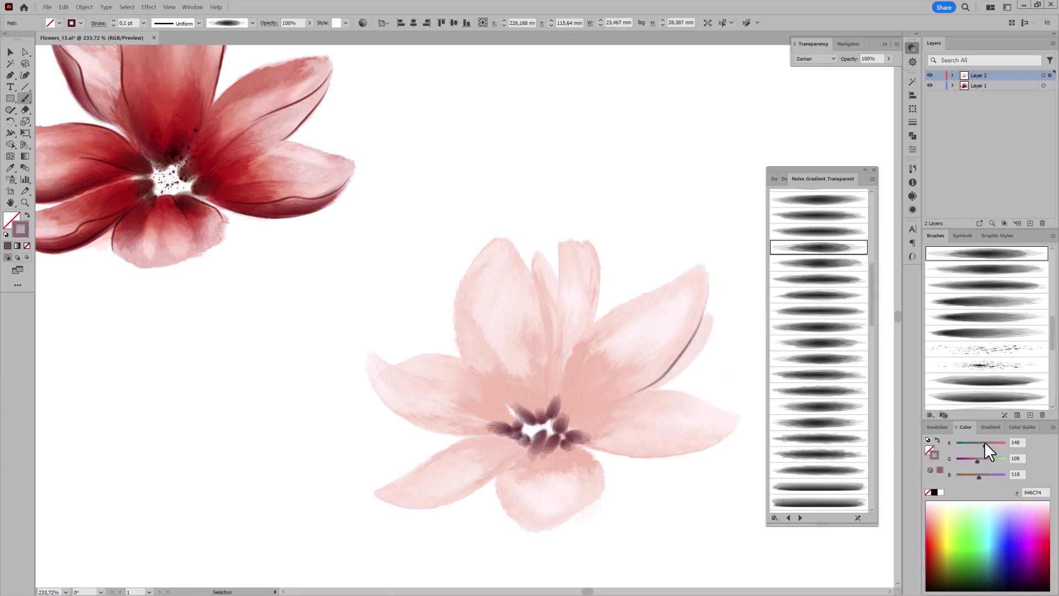
left_click(678, 529, "ctrl")
Step: Outline the lower-right, right and bottom petal edges with thin mauve lines
left_click_drag(728, 418, 674, 441)
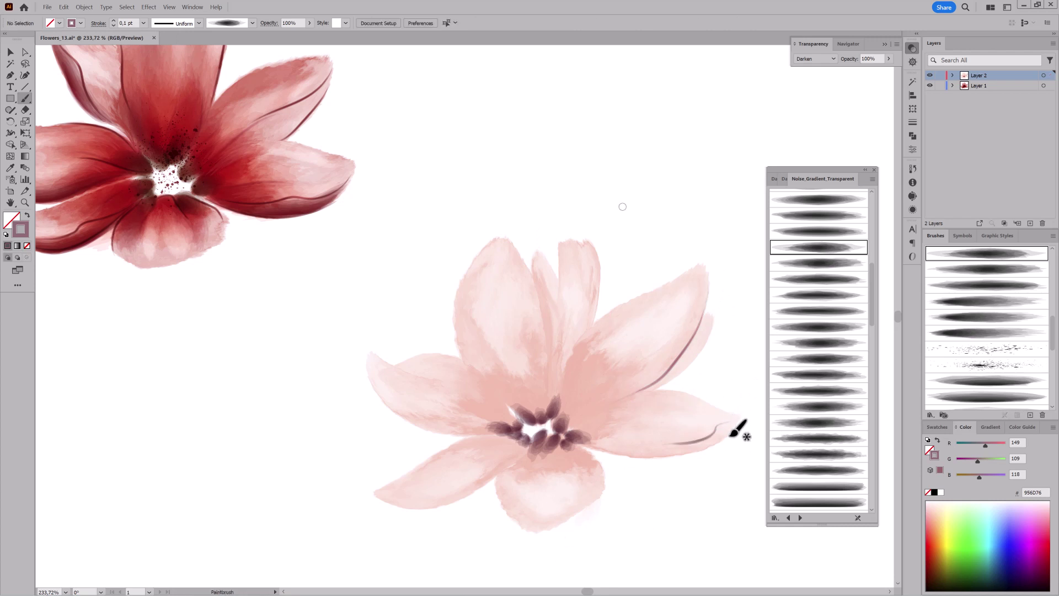
left_click_drag(735, 428, 628, 456)
left_click_drag(713, 330, 687, 363)
left_click_drag(512, 465, 499, 499)
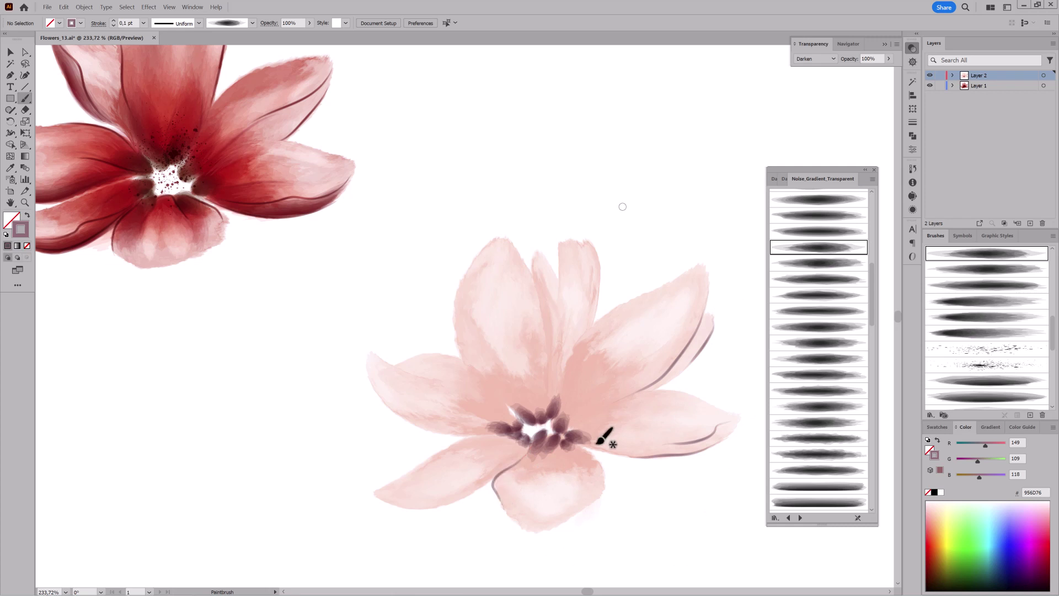
key("Return")
left_click(568, 322)
Step: Set the newly drawn outline paths on Layer 2 to Multiply blending
left_click(844, 263)
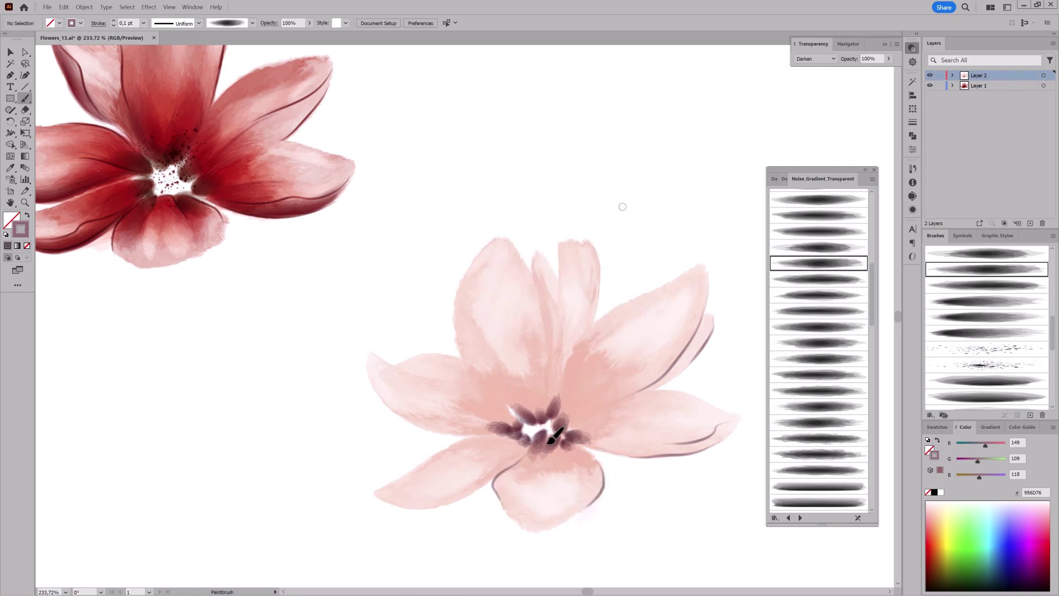
left_click(818, 279)
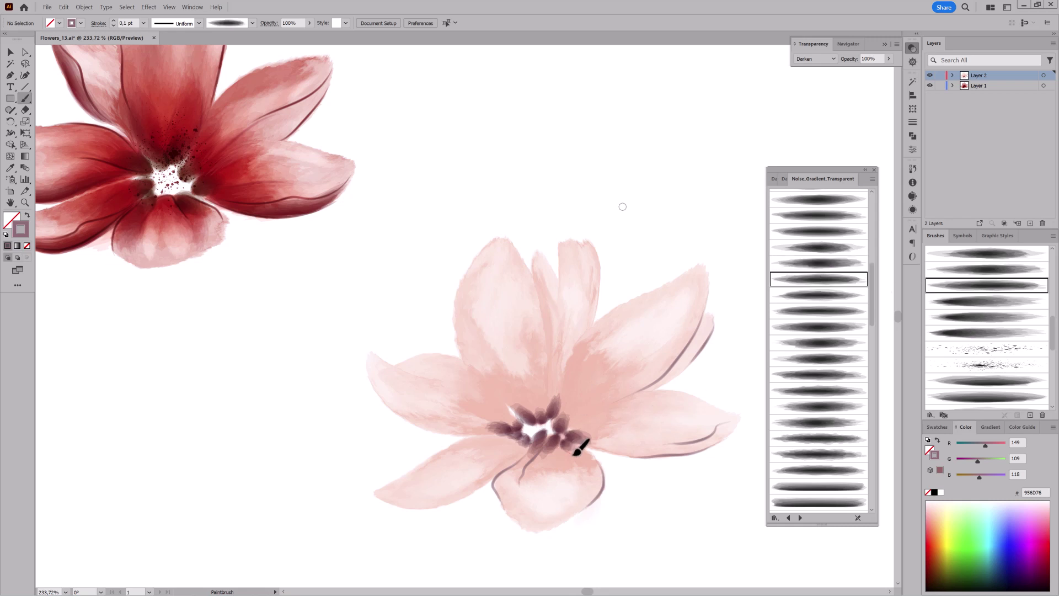
left_click(953, 75)
left_click_drag(1044, 85, 1044, 156)
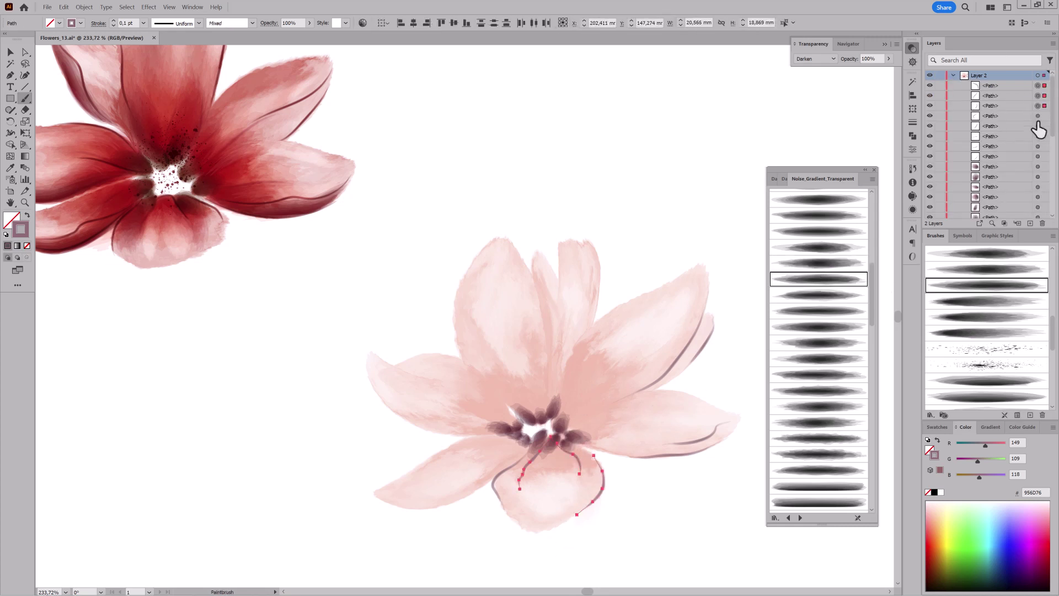
left_click(815, 58)
left_click(812, 93)
key("ctrl+shift+a")
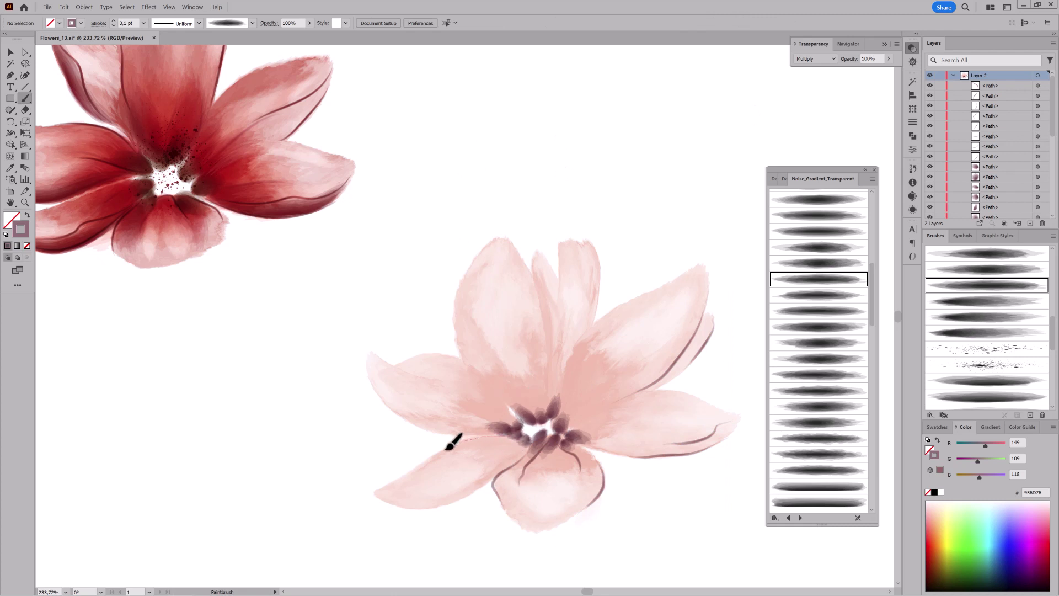
Step: Outline the lower-left and left petals' edges with even thinner mauve strokes
left_click_drag(450, 444, 414, 460)
left_click(143, 23)
left_click(154, 41)
key("ctrl+shift+a")
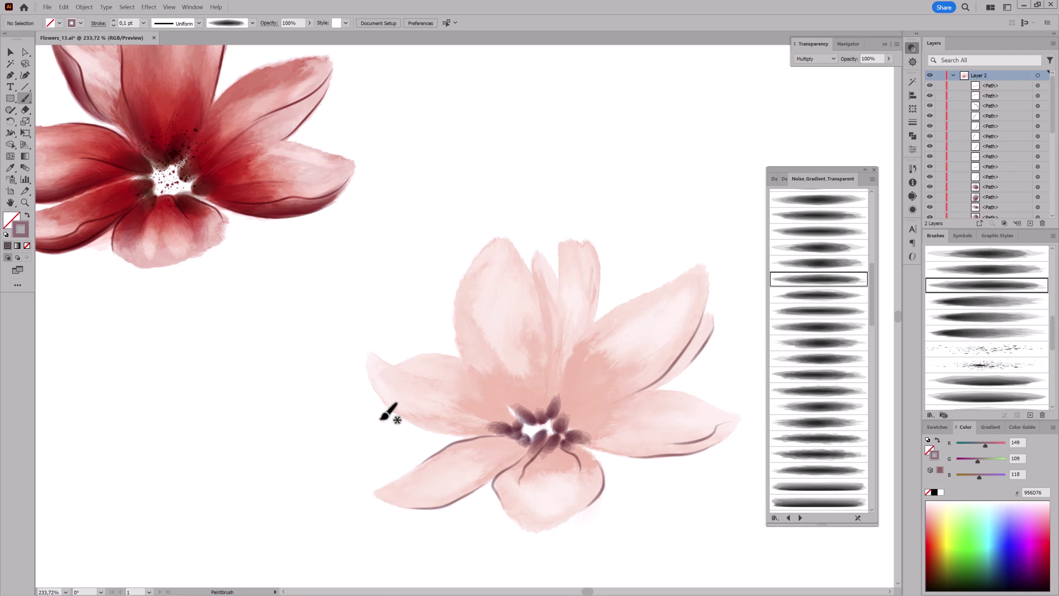
left_click_drag(386, 490, 493, 489)
left_click_drag(368, 351, 445, 380)
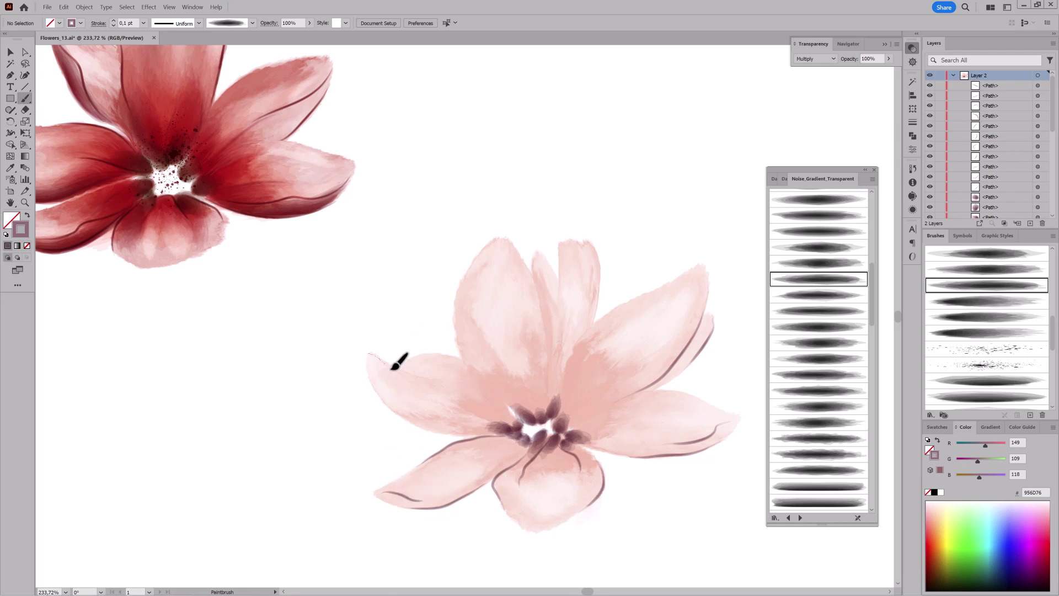
left_click(319, 396, "ctrl")
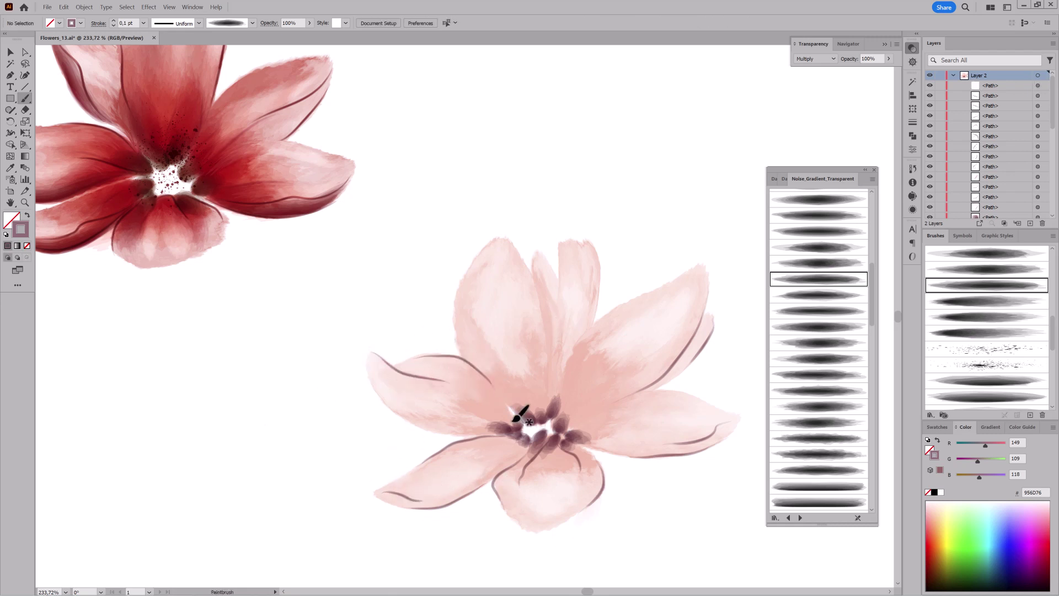
Step: Outline the upper and upper-right petals' edges and add short lines on the right petal
left_click(851, 296)
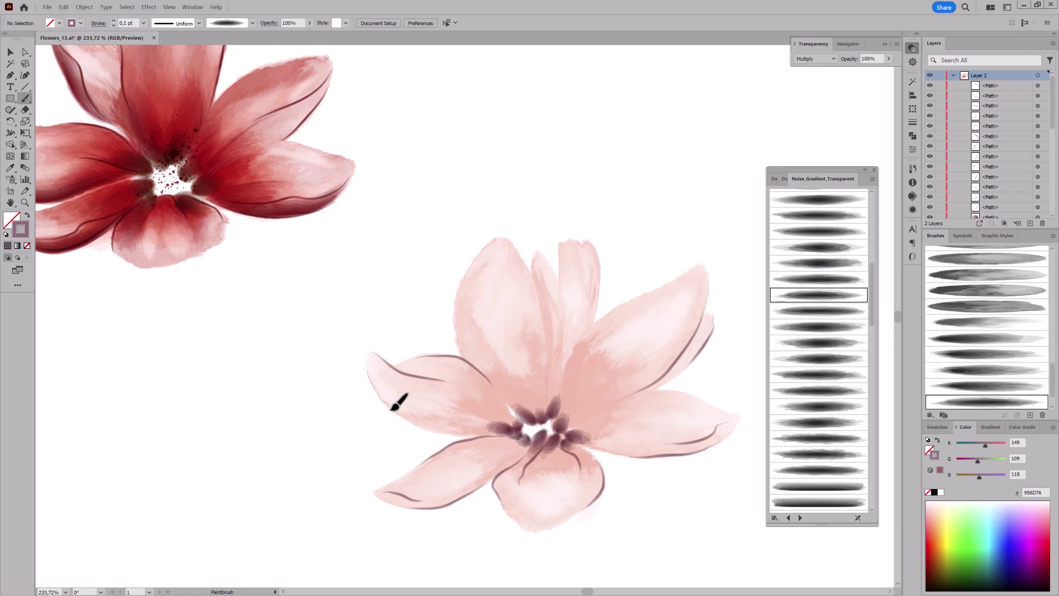
left_click_drag(491, 240, 469, 292)
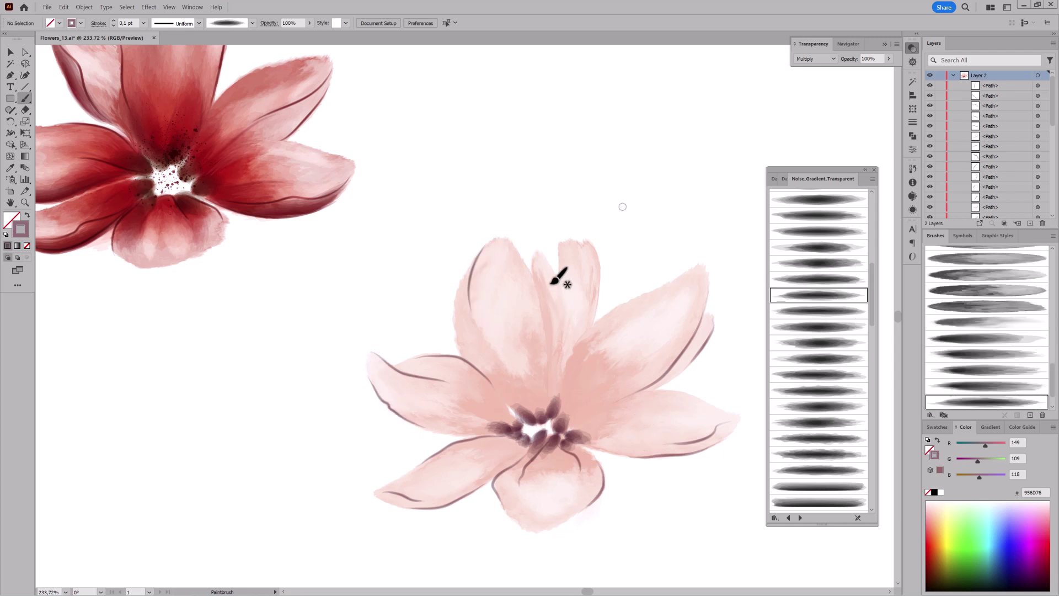
left_click_drag(519, 248, 547, 356)
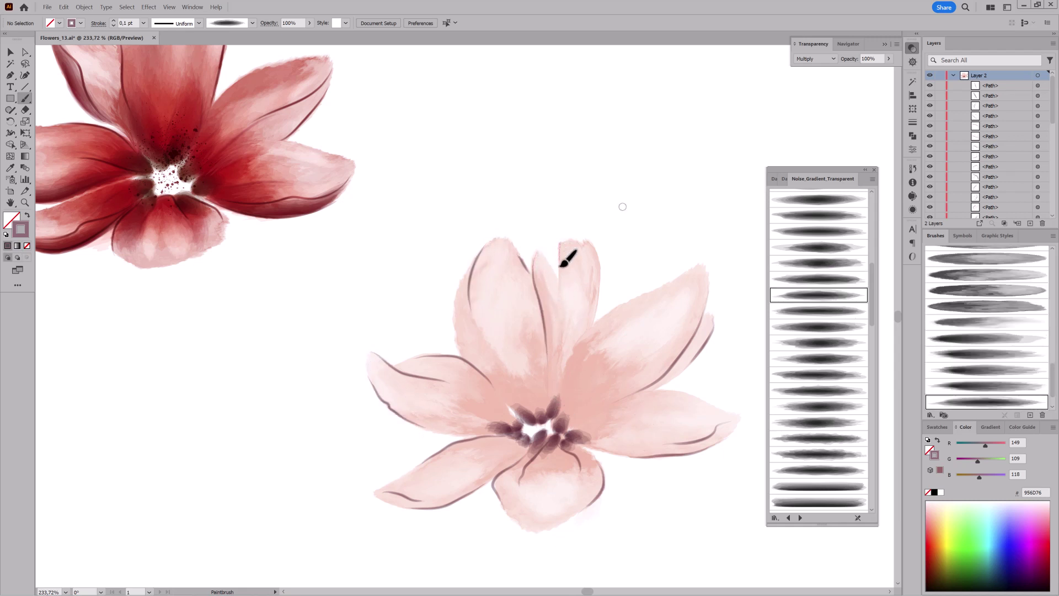
left_click(819, 310)
mouse_move(573, 238)
left_mouse_down()
mouse_move(601, 273)
mouse_move(598, 306)
left_mouse_up()
left_click_drag(655, 288, 610, 307)
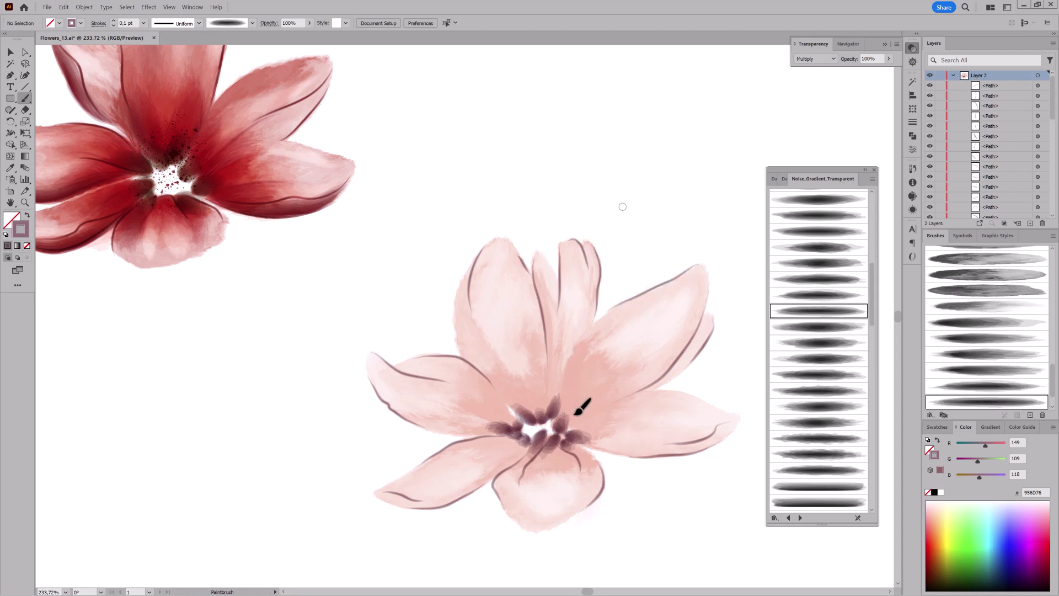
left_click_drag(574, 415, 606, 395)
left_click_drag(665, 448, 646, 456)
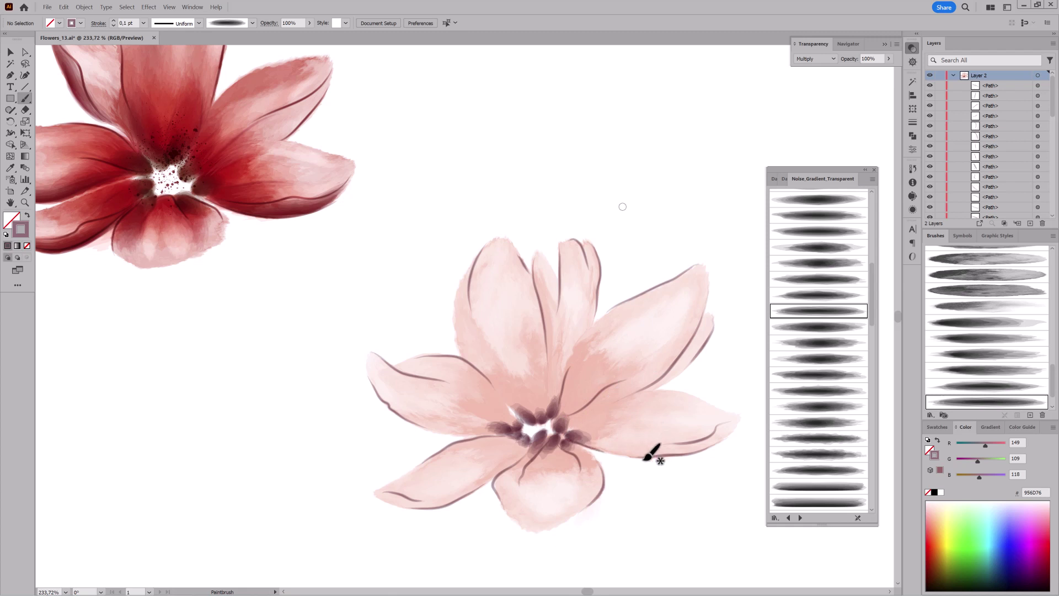
Step: Paint a 0.5 pt soft pink E5ACB1 shading stroke at about 60% opacity on the right petal
left_click(113, 20)
left_click_drag(977, 460, 981, 458)
left_click_drag(568, 415, 617, 393)
left_click(819, 247)
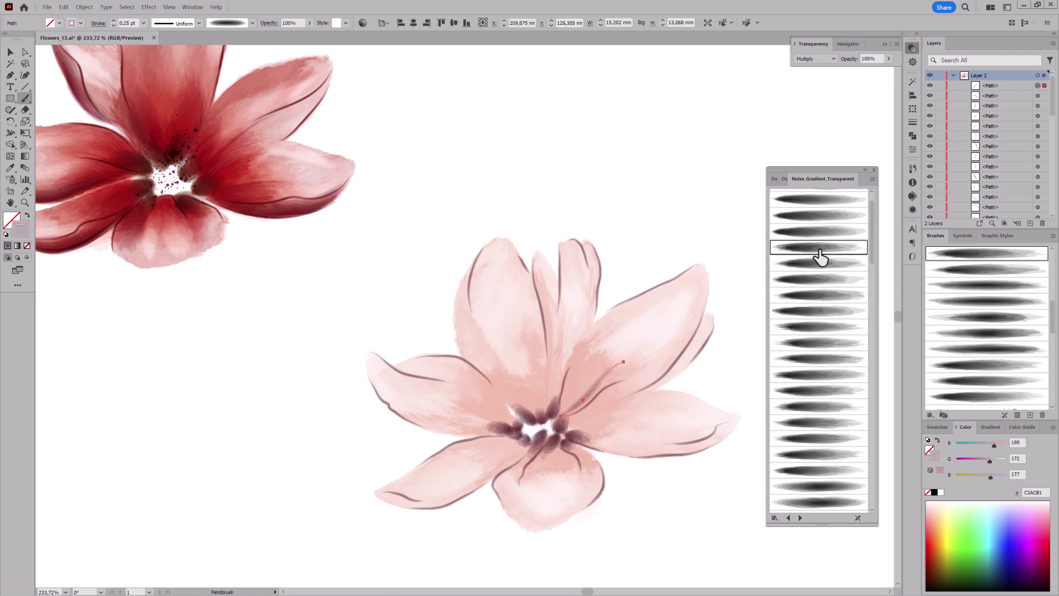
left_click(113, 21)
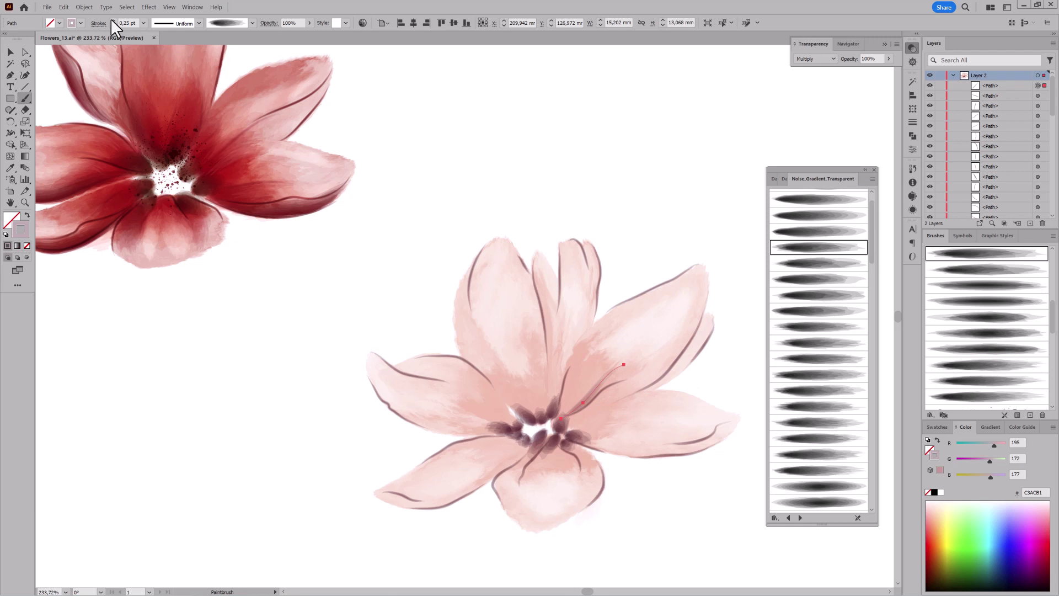
left_click(310, 23)
left_click_drag(308, 34, 294, 34)
left_click_drag(974, 443, 999, 445)
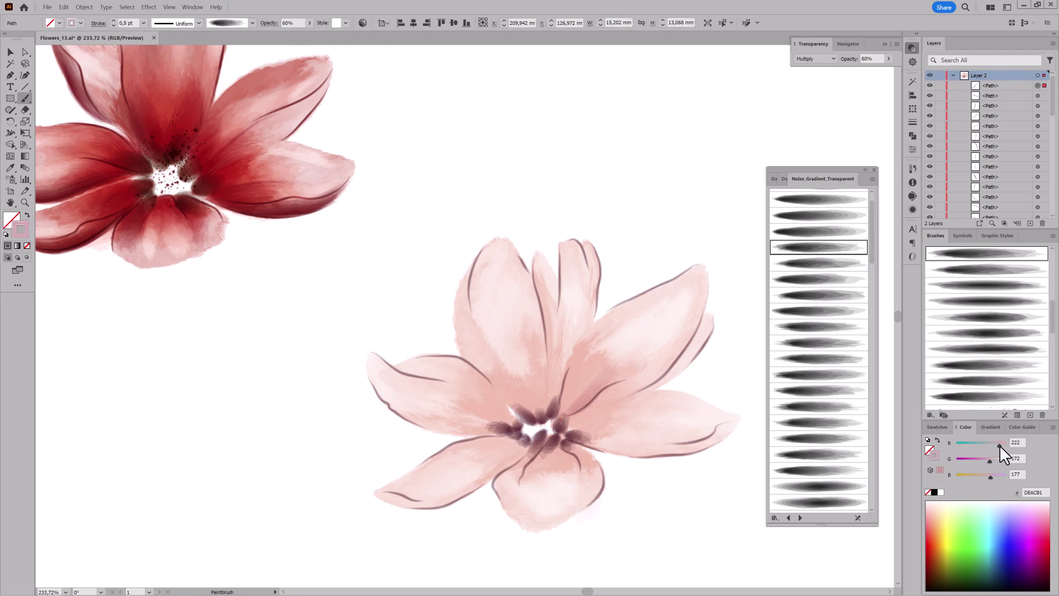
left_click(746, 547, "ctrl")
Step: Add soft pink shading strokes around the centre, widening to 2 pt up the upper petal
left_click_drag(531, 422, 516, 409)
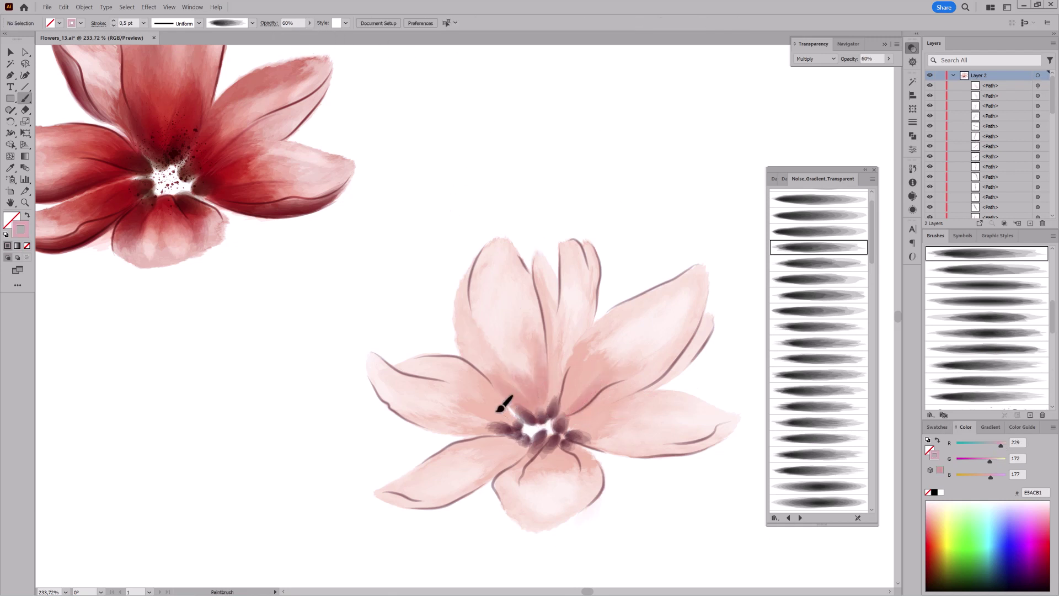
left_click_drag(580, 441, 569, 458)
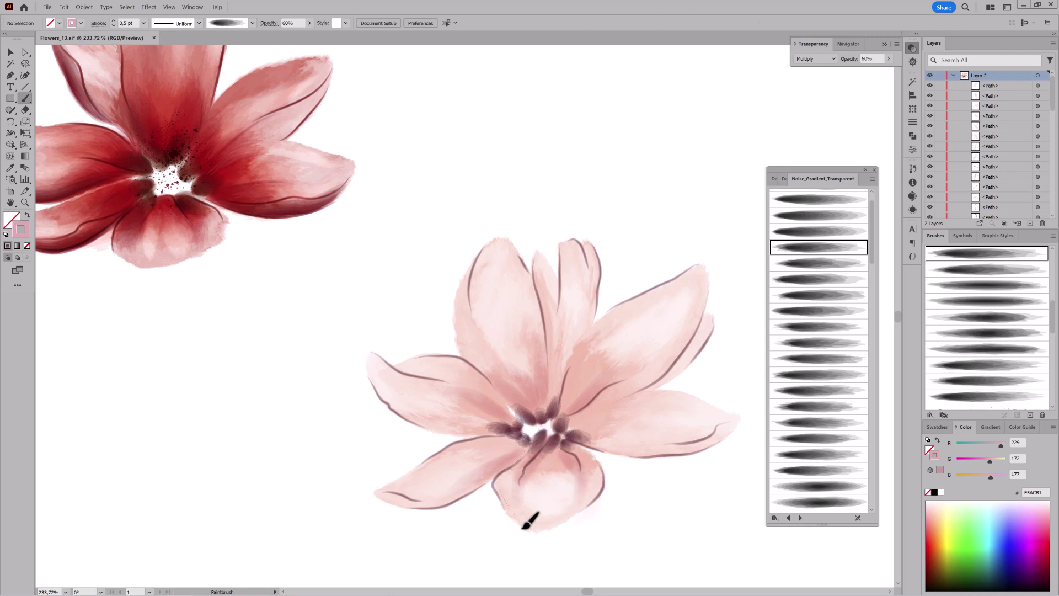
left_click_drag(640, 442, 586, 428)
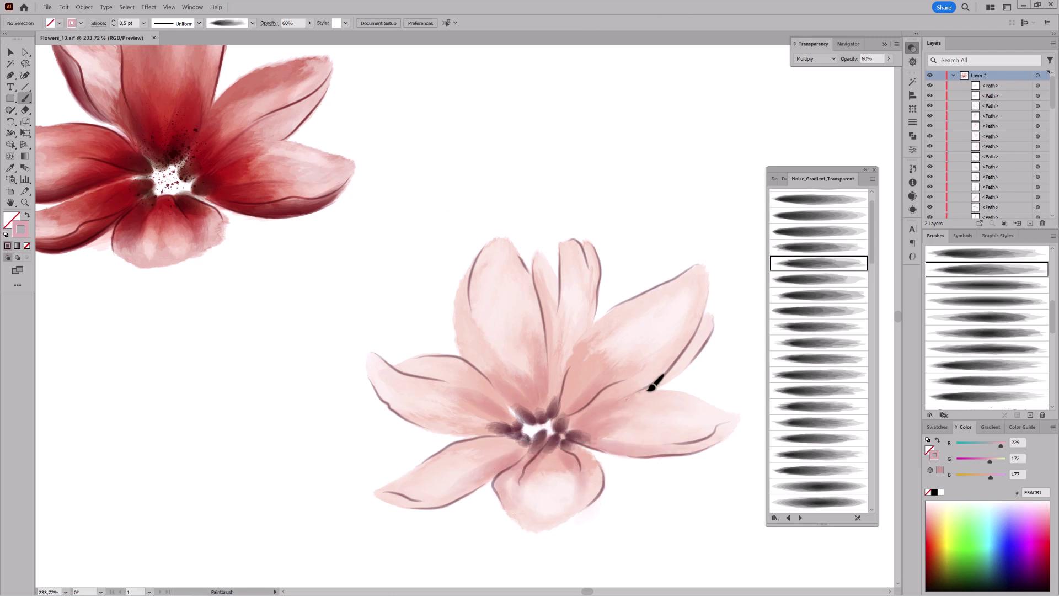
left_click_drag(608, 384, 558, 428)
key("ctrl+shift+a")
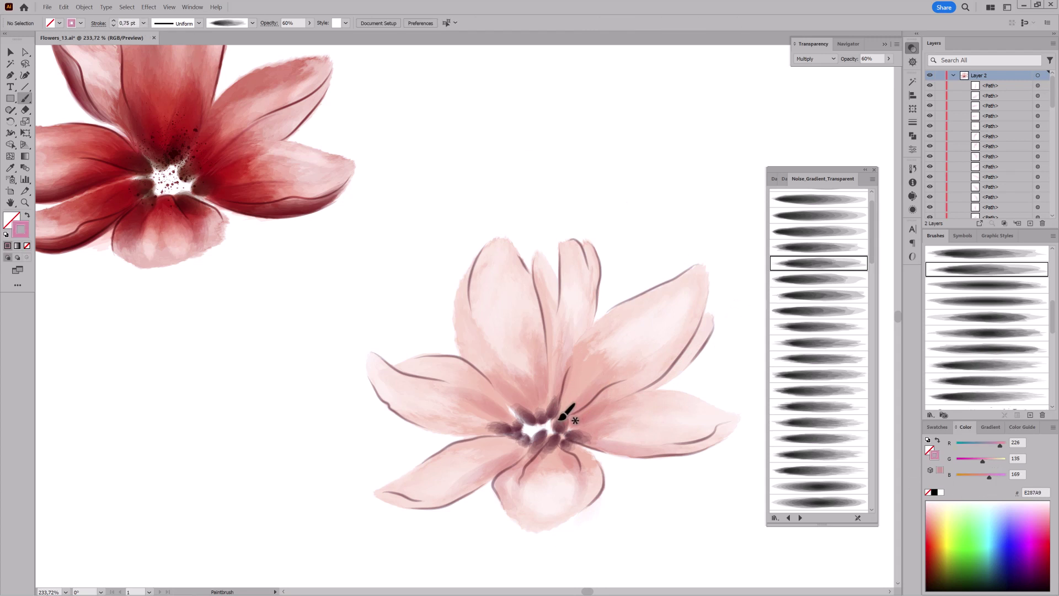
left_click_drag(634, 358, 591, 407)
left_click(113, 21)
key("ctrl+shift+a")
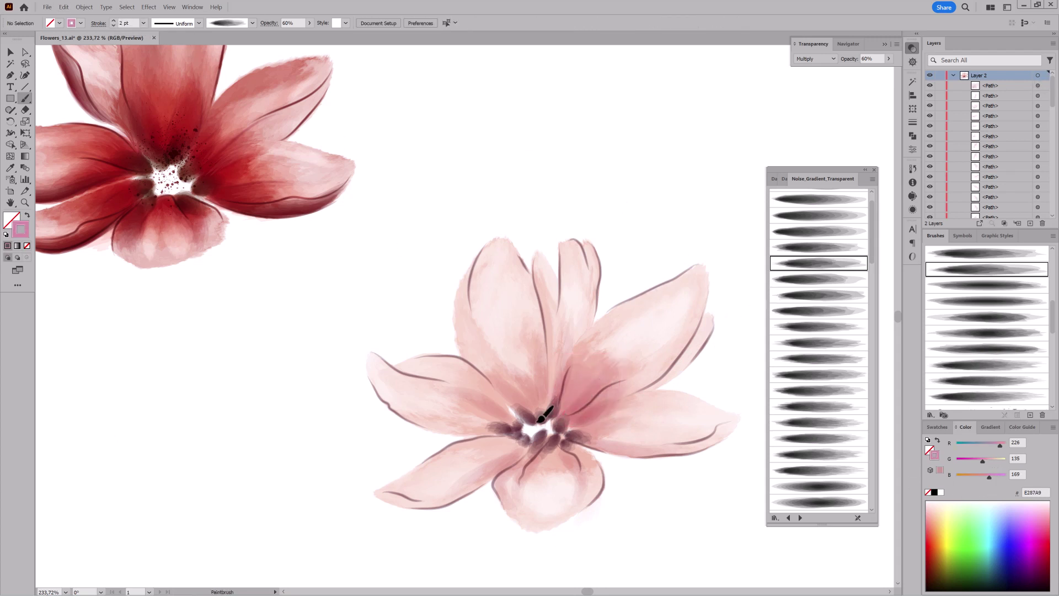
left_click_drag(540, 430, 512, 329)
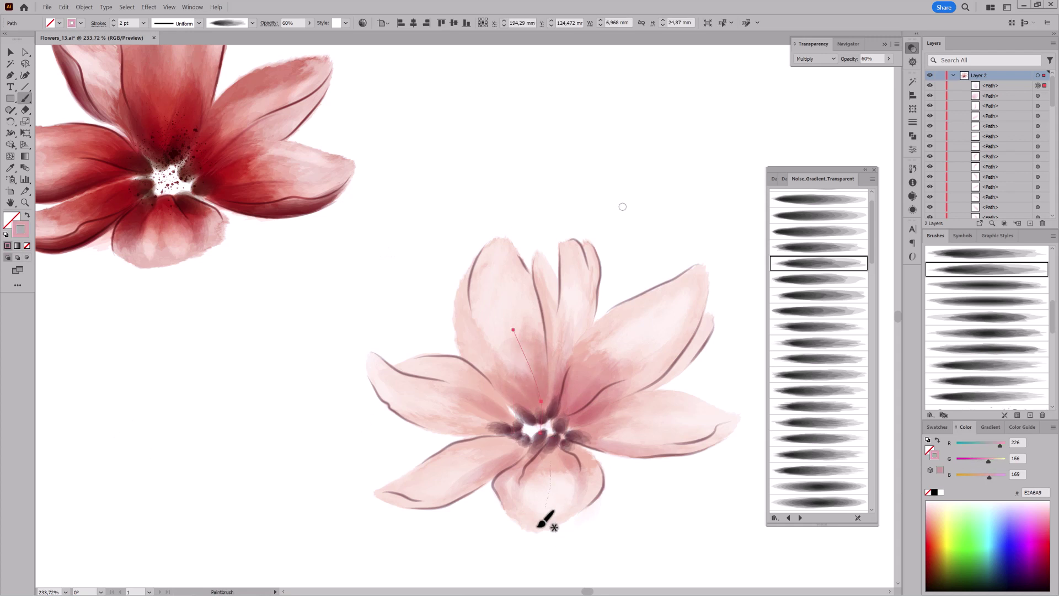
key("ctrl+shift+a")
Step: Switch to Screen blending with a 1 pt brush and paint a faint light stroke on a petal
left_click(809, 58)
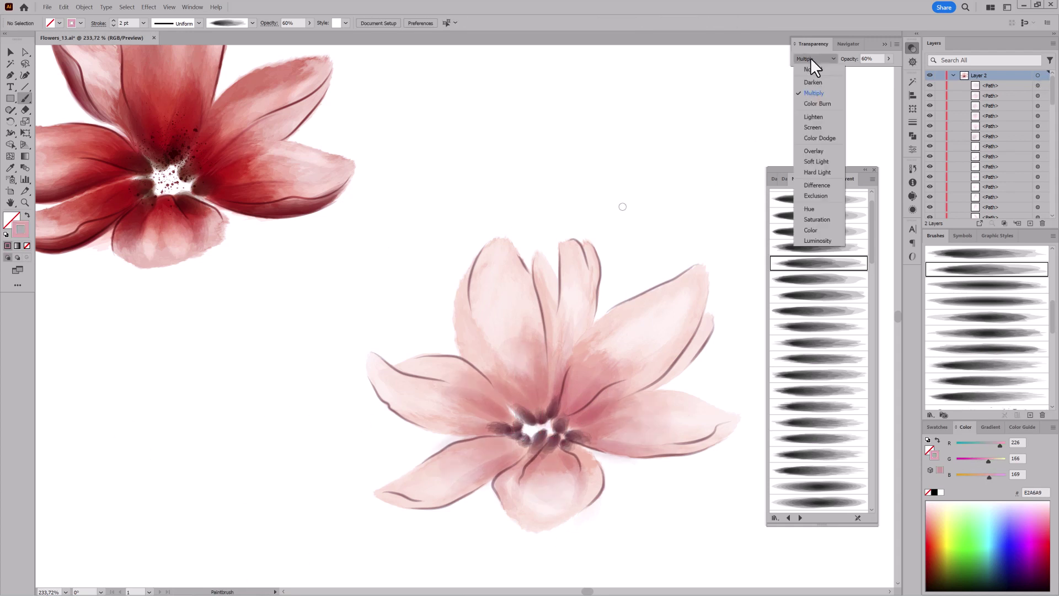
left_click(812, 127)
left_click_drag(888, 58, 903, 78)
left_click(819, 311)
left_click(113, 26)
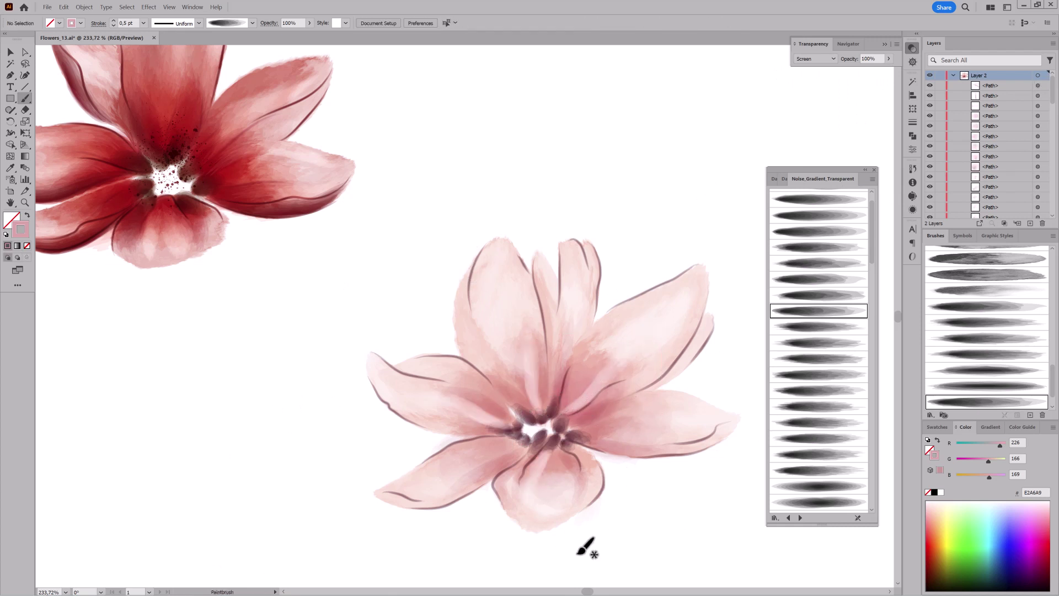
left_click_drag(499, 455, 449, 470)
Step: Set stroke opacity to 46% and paint light highlight strokes across the petals
left_click(291, 23)
type("46")
key("Return")
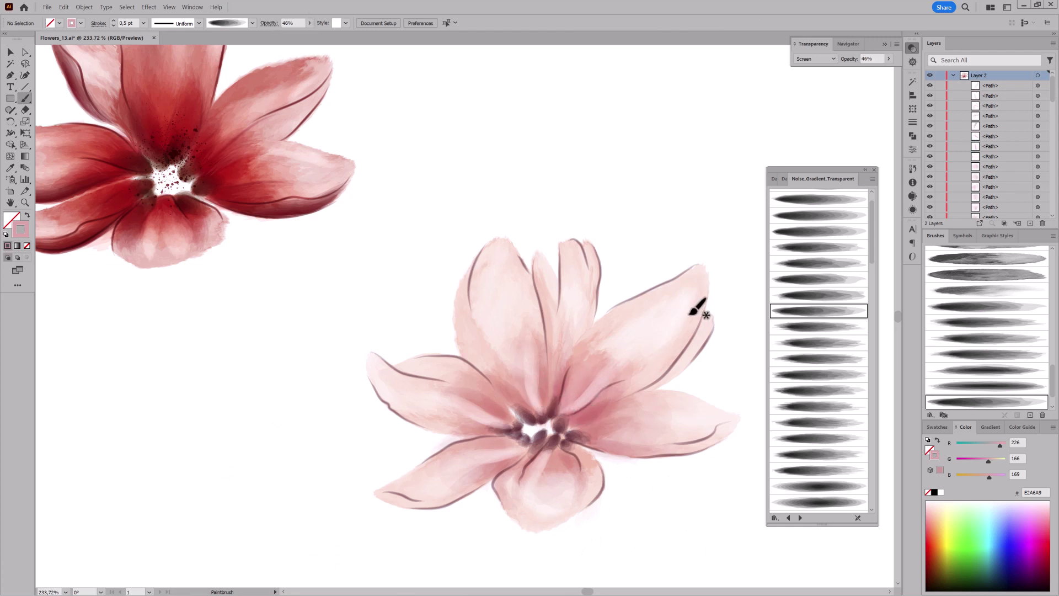
left_click(310, 23)
left_click_drag(293, 34, 328, 40)
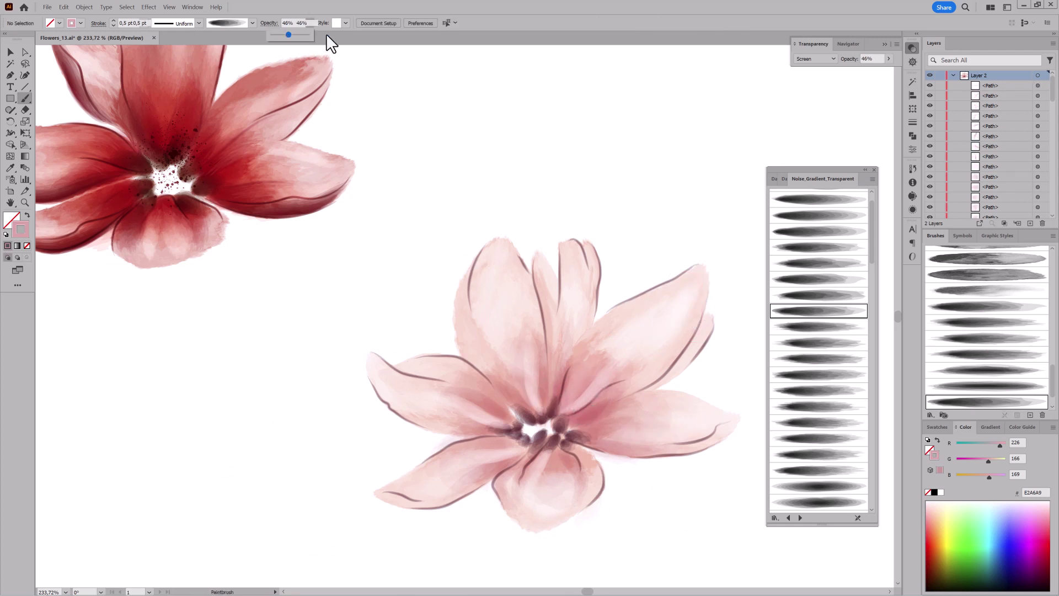
left_click_drag(413, 480, 458, 472)
left_click_drag(388, 362, 463, 354)
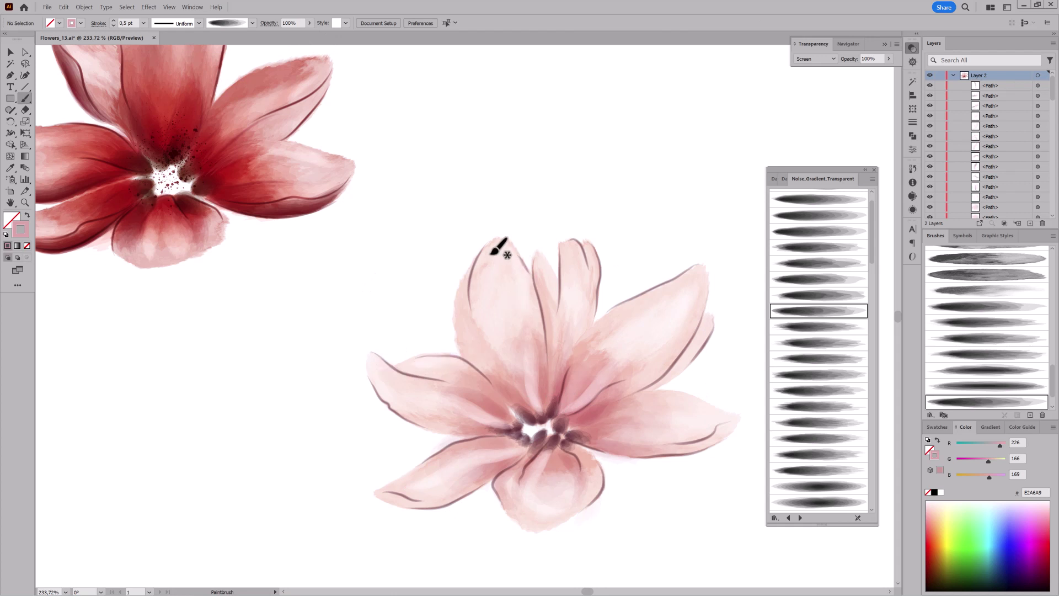
left_click_drag(528, 265, 499, 244)
Step: Choose a Dagubi watercolor splatter brush and set it to Multiply blending
mouse_move(645, 463)
left_mouse_down()
mouse_move(520, 378)
mouse_move(544, 355)
mouse_move(595, 373)
left_mouse_up()
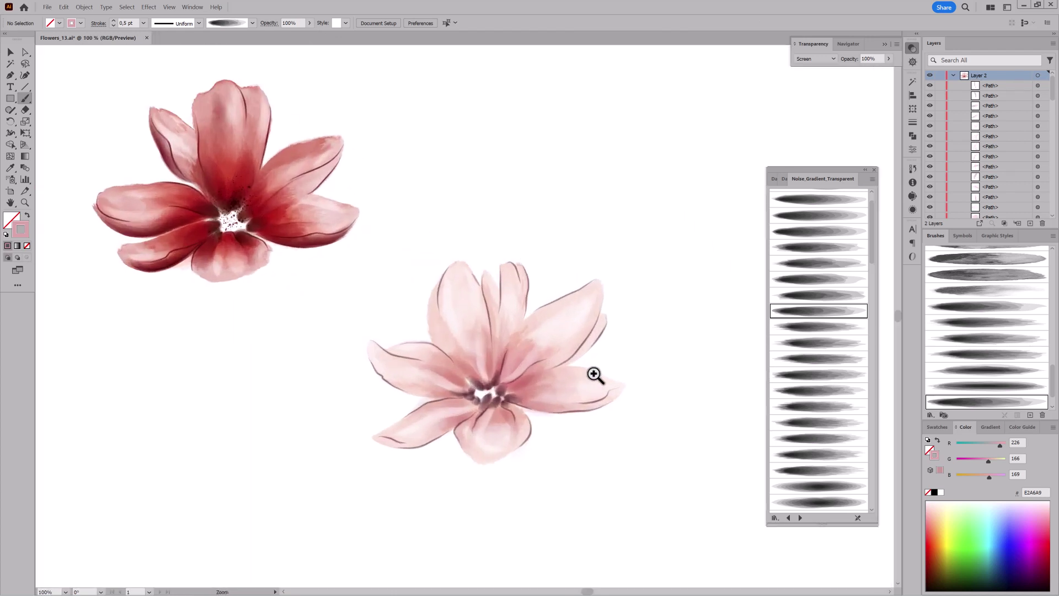
left_click(775, 179)
left_click(818, 408)
left_click(815, 58)
left_click(811, 83)
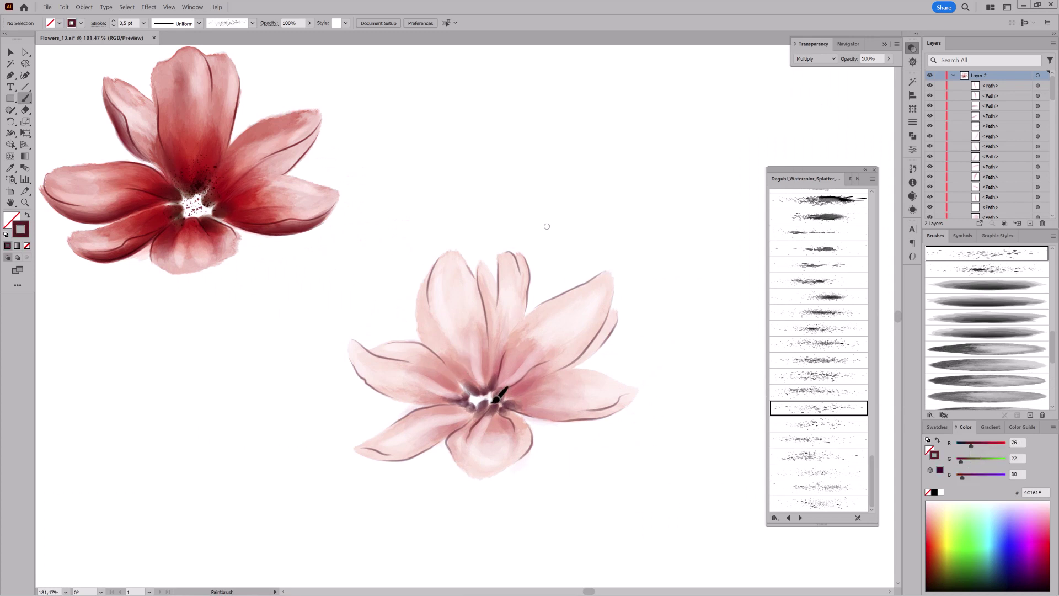
Step: Speckle dark maroon splatter dots around the pink flower's centre at a heavier weight
left_click_drag(494, 401, 510, 419)
left_click(113, 20)
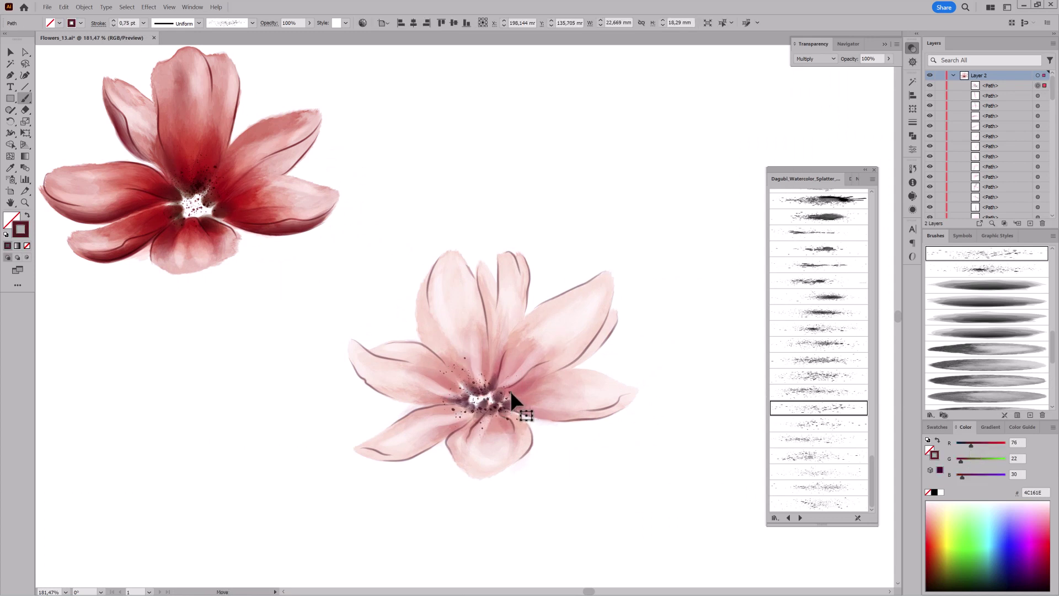
left_click(684, 464, "ctrl")
Step: Reset to Normal blending with a white splatter brush, lock Layer 2 and target Layer 1
left_click(815, 59)
left_click(825, 426)
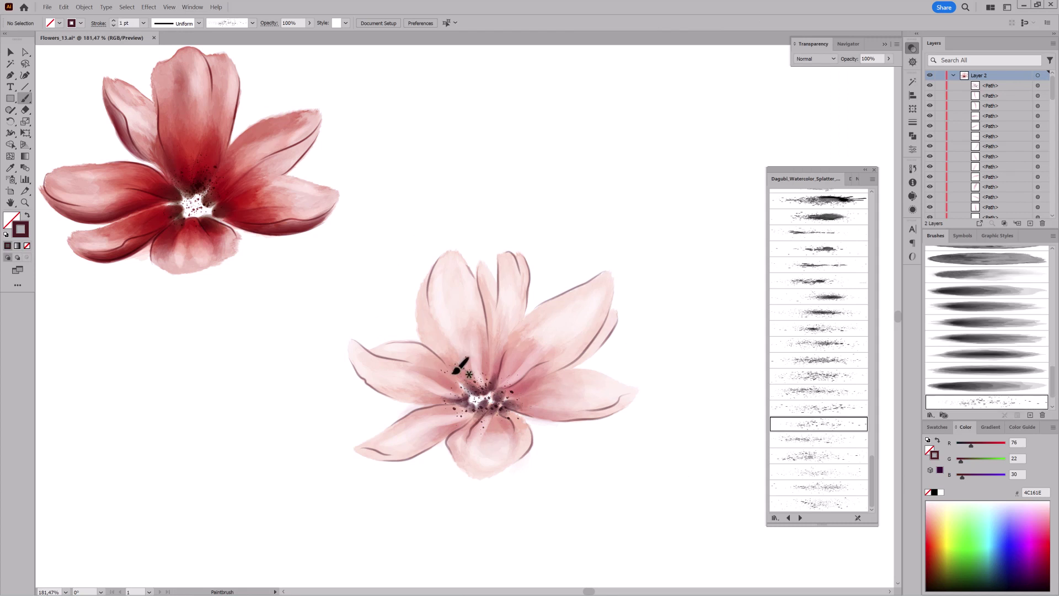
left_click(940, 492)
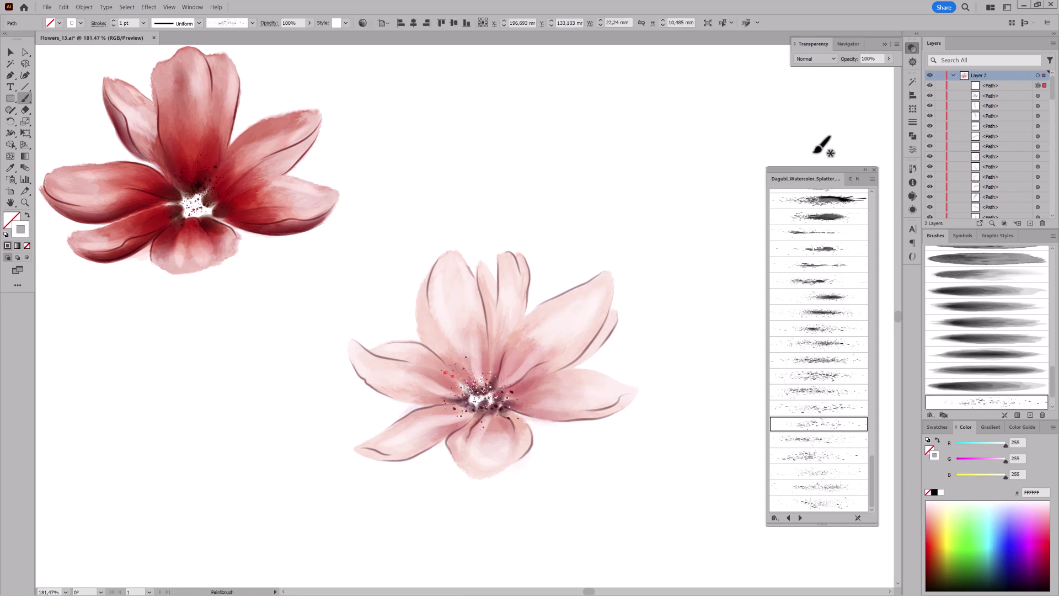
left_click(953, 75)
left_click(940, 75)
left_click(987, 86)
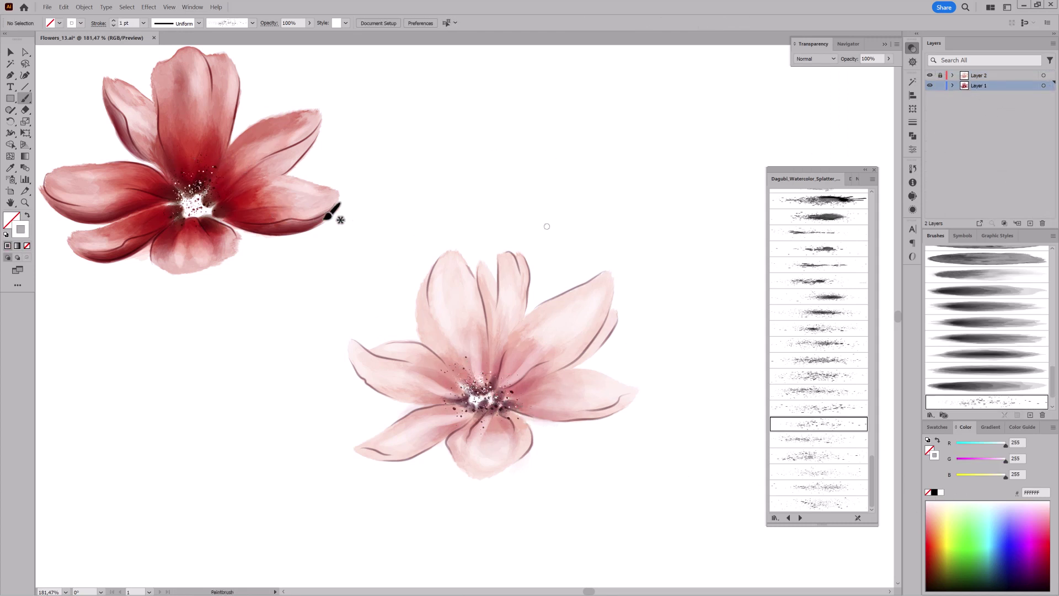
Step: Expand the red flower's brush strokes on Layer 1 into plain artwork
scroll(712, 308, "down", 2, "alt")
left_click(1044, 85)
key("e")
left_click(169, 7)
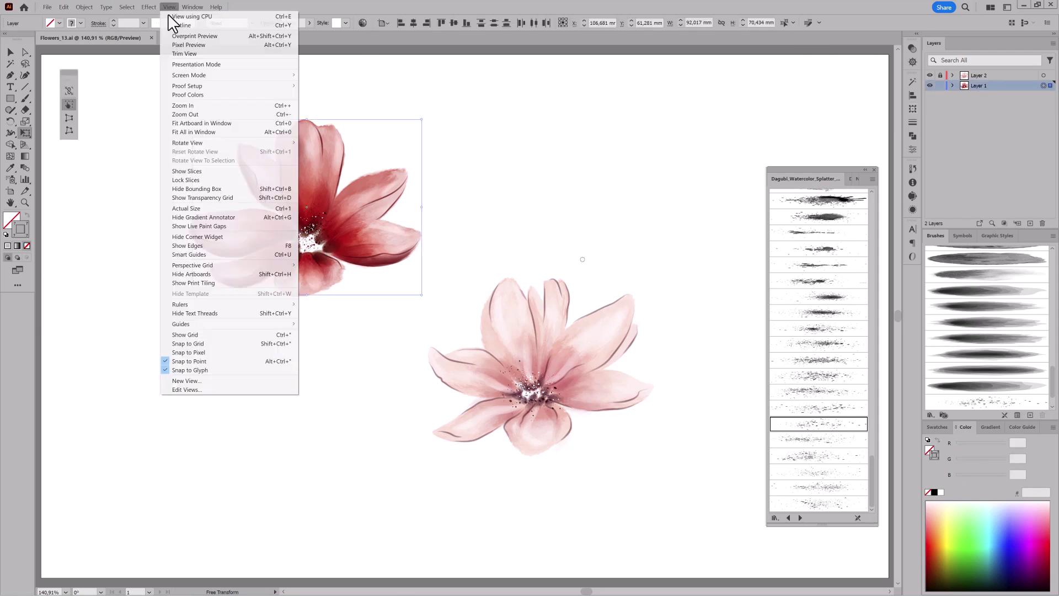
left_click(279, 246)
left_click(84, 6)
left_click(91, 123)
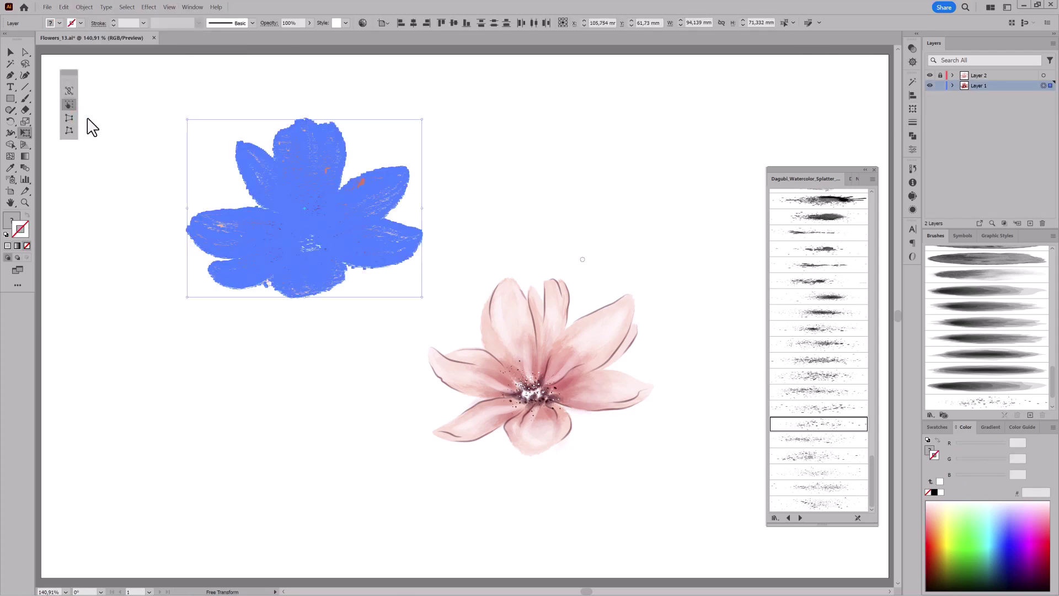
scroll(480, 302, "up", 3, "alt")
left_click_drag(574, 335, 346, 253)
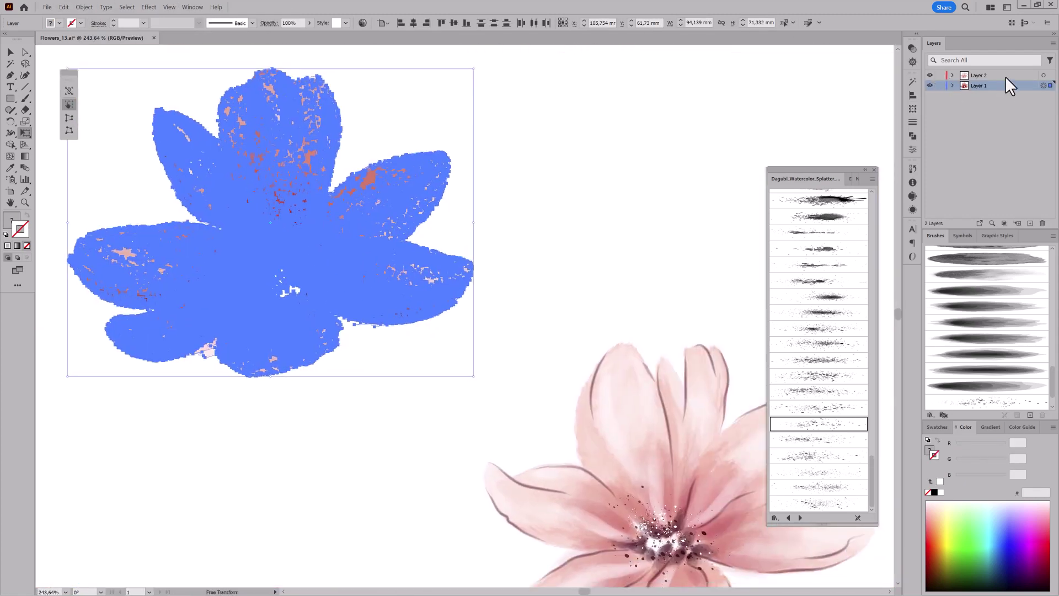
Step: Expand the pink flower's brush strokes on Layer 2 into artwork and hide selection edges
left_click(1043, 75)
left_click_drag(654, 383, 500, 253)
left_click(84, 7)
left_click(104, 119)
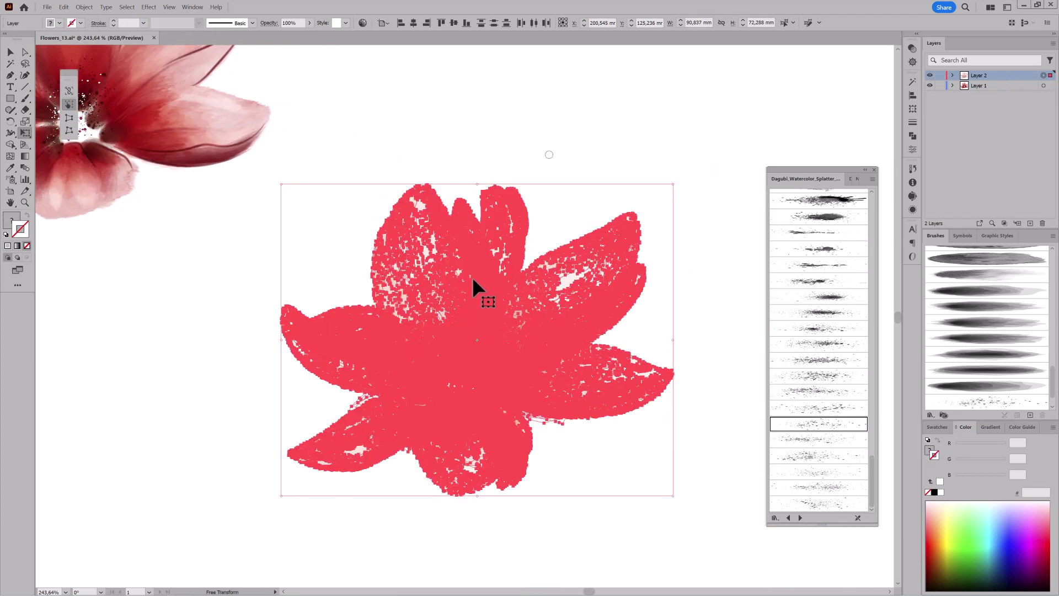
scroll(550, 263, "down", 3, "alt")
left_click(169, 6)
left_click(187, 245)
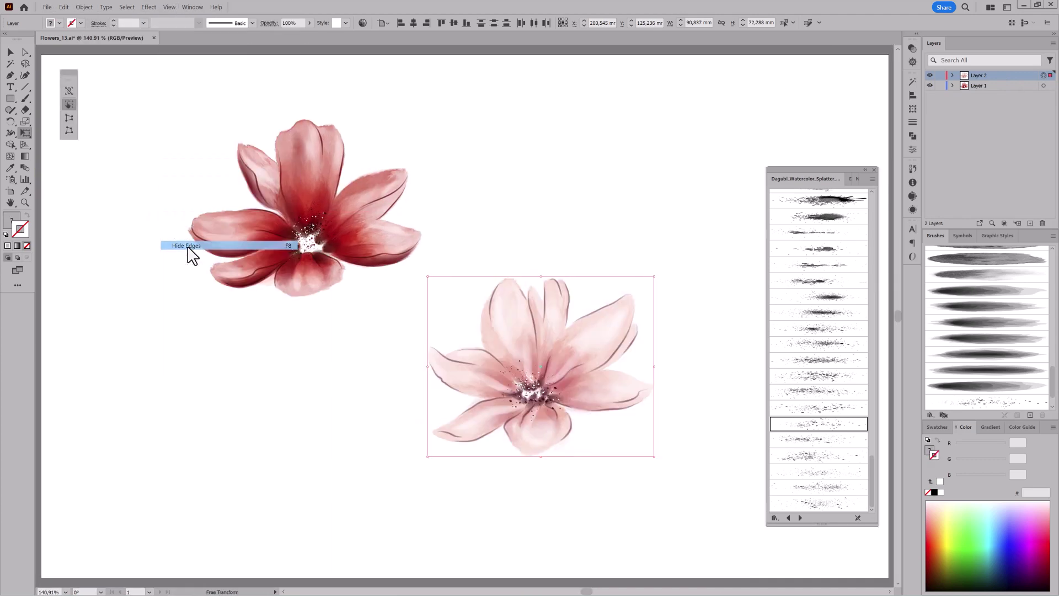
Step: Tilt the red flower slightly and nudge it to the right
left_click(1043, 85)
left_click_drag(196, 288, 212, 276)
left_click_drag(385, 221, 394, 224)
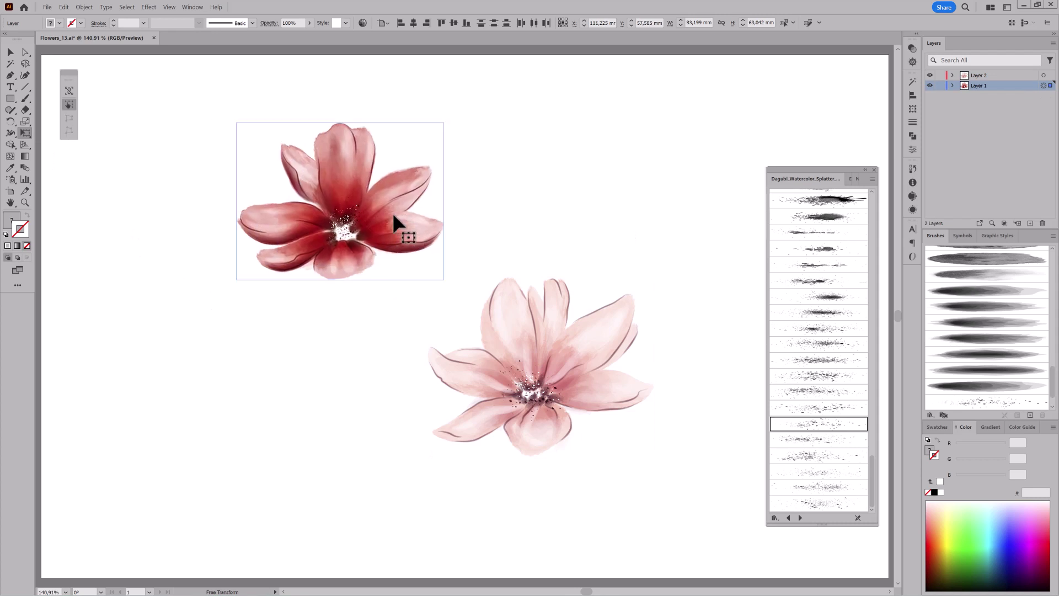
left_click_drag(445, 281, 432, 295)
key("ctrl+shift+a")
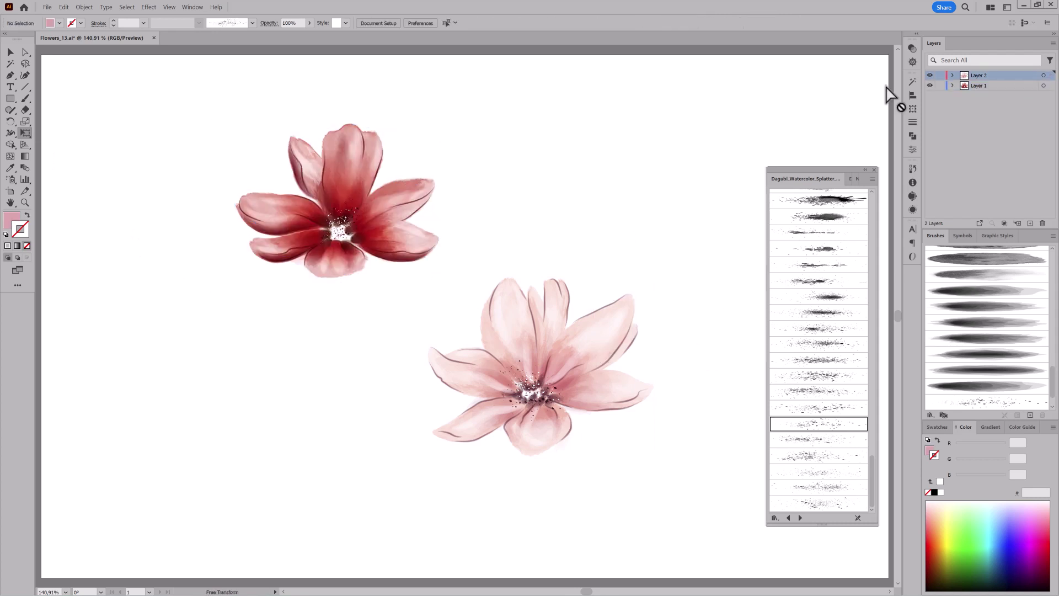
Step: Rotate the pink flower clockwise and settle its final position
left_click(1043, 75)
left_click_drag(673, 287, 687, 274)
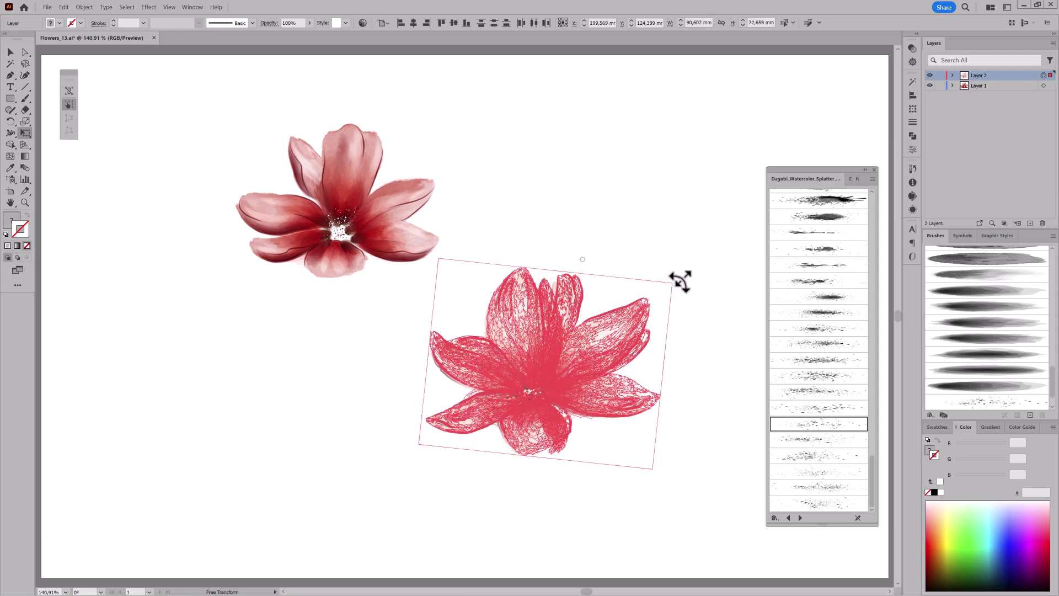
left_click_drag(571, 343, 554, 320)
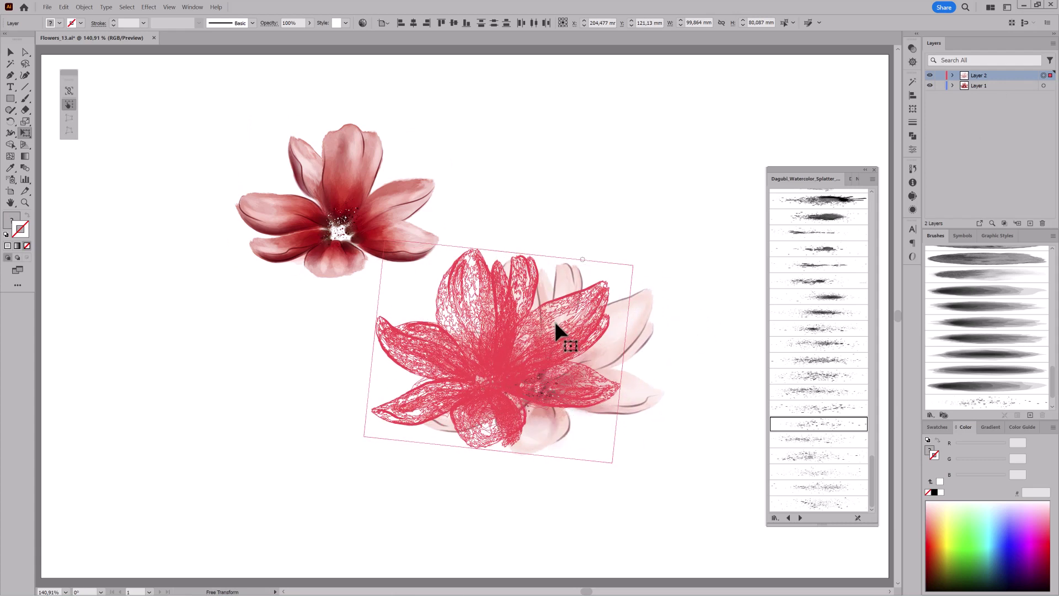
left_click(680, 197)
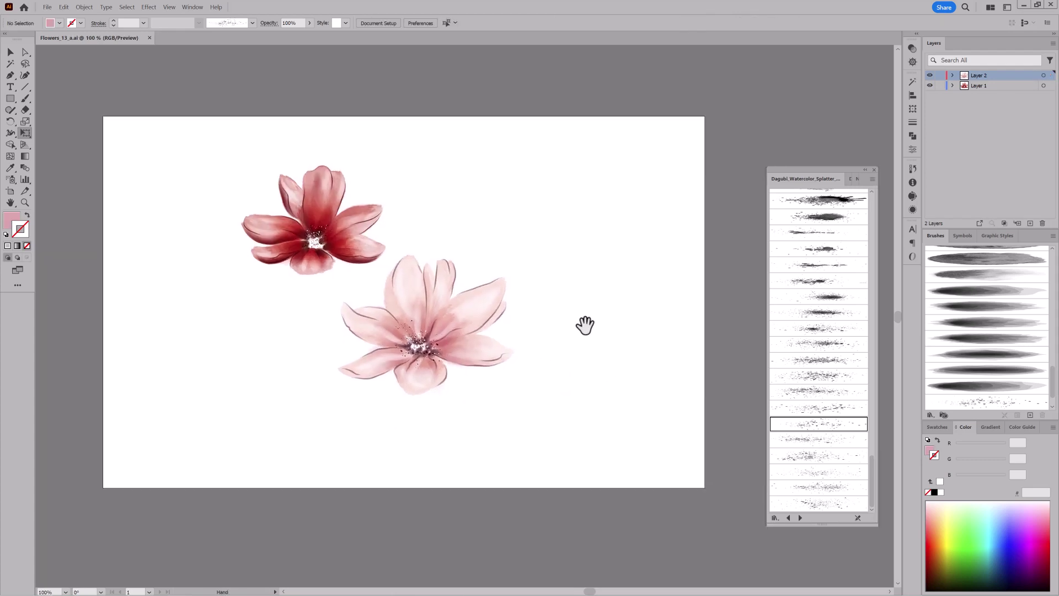
Step: Enlarge the artboard to about 392.9 × 242.7 mm around both flowers and fit it to the window
left_click(10, 191)
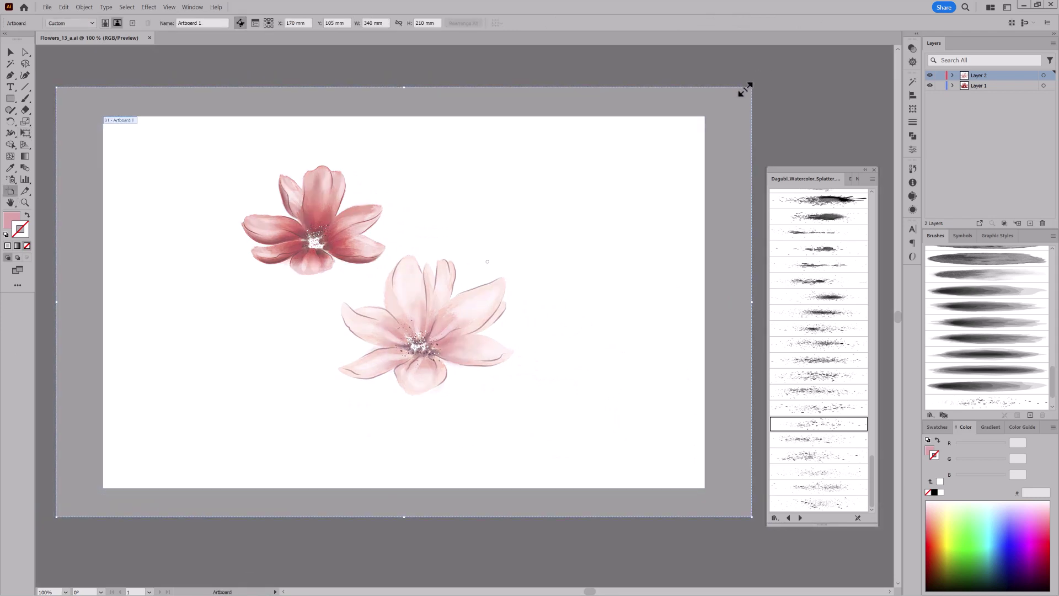
left_click_drag(707, 117, 750, 87)
mouse_move(664, 128)
left_mouse_down()
mouse_move(665, 147)
mouse_move(667, 130)
left_mouse_up()
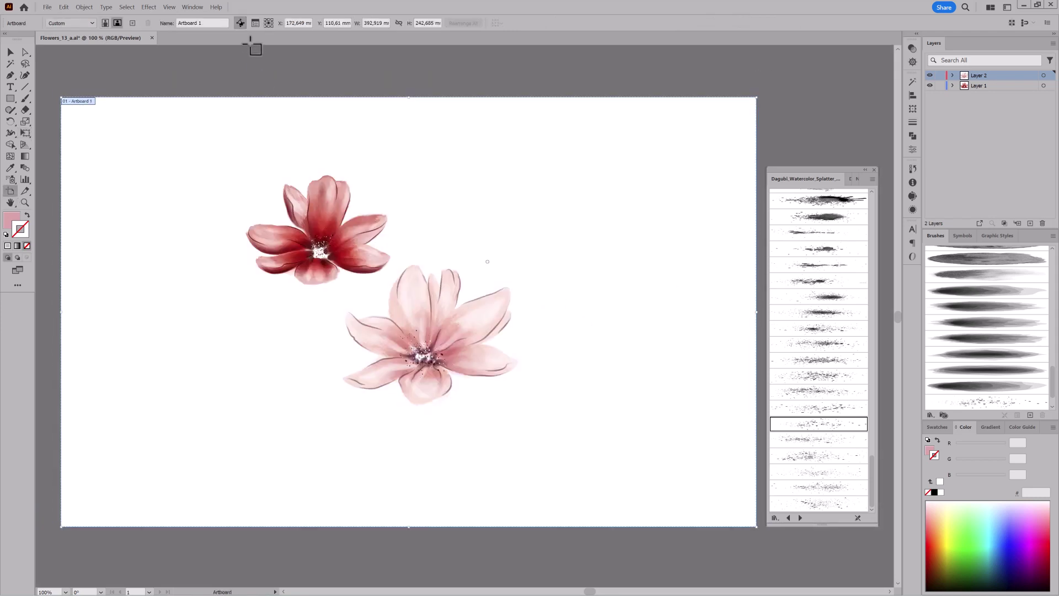
left_click_drag(563, 176, 573, 195)
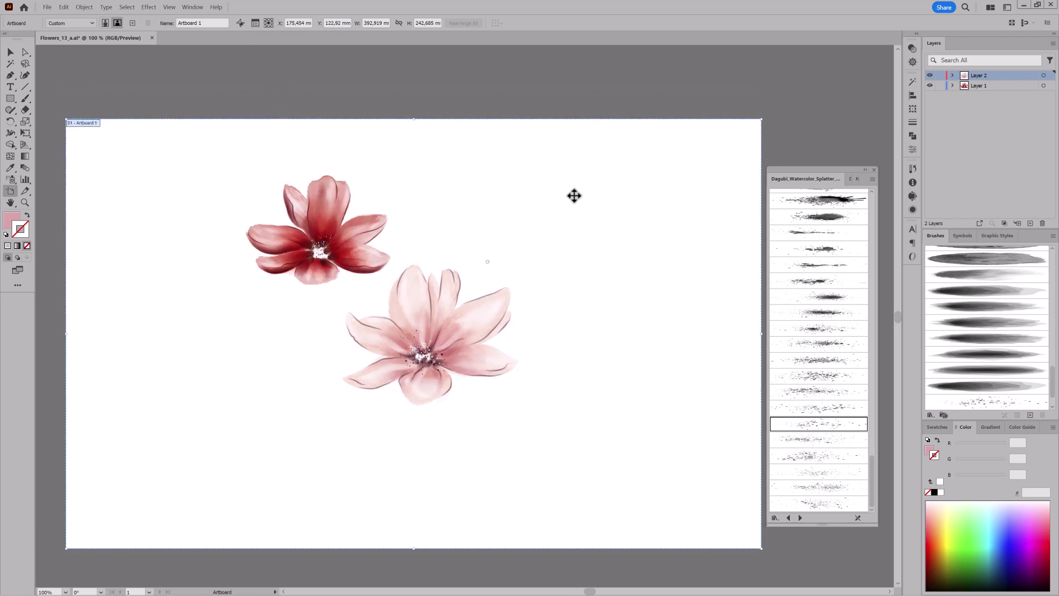
key("v")
key("ctrl+0")
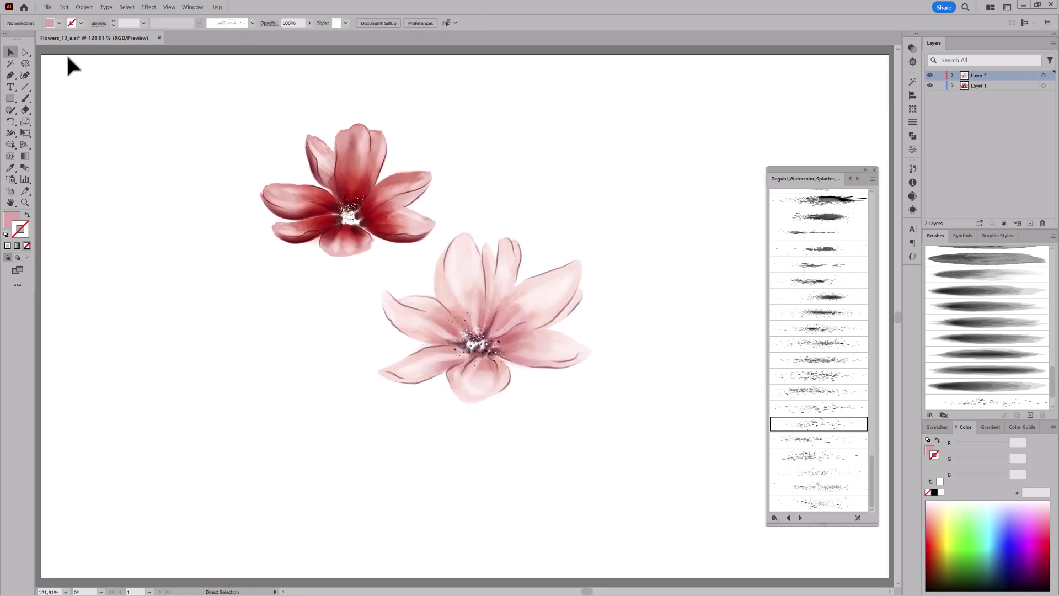
Step: On a new layer, paint a dark brown Noise_Gradient stem below the pink flower, thinned to 0.25 pt
left_click(849, 179)
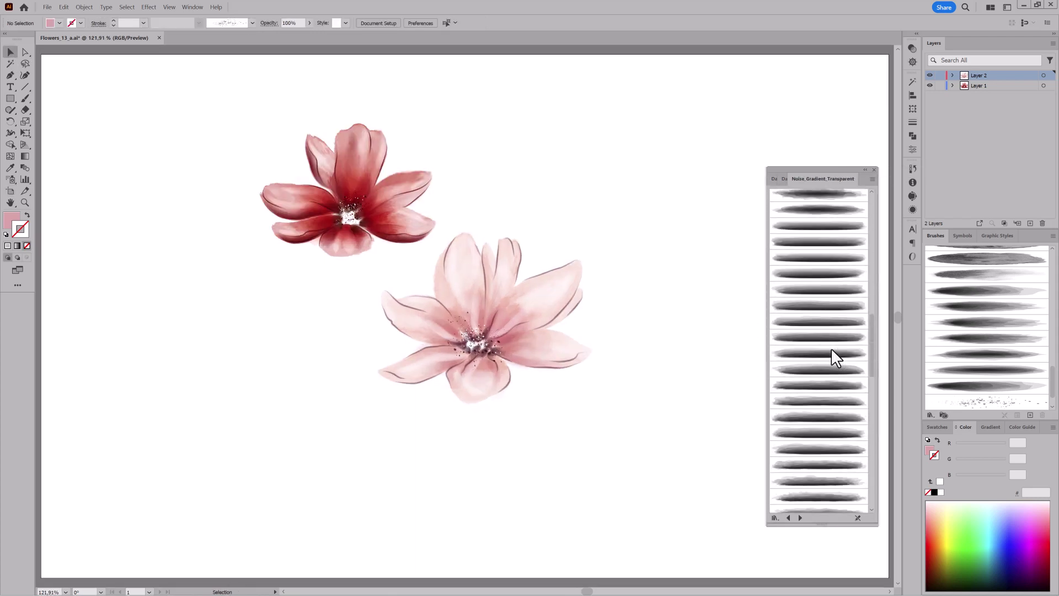
left_click(1030, 223)
left_click(818, 318)
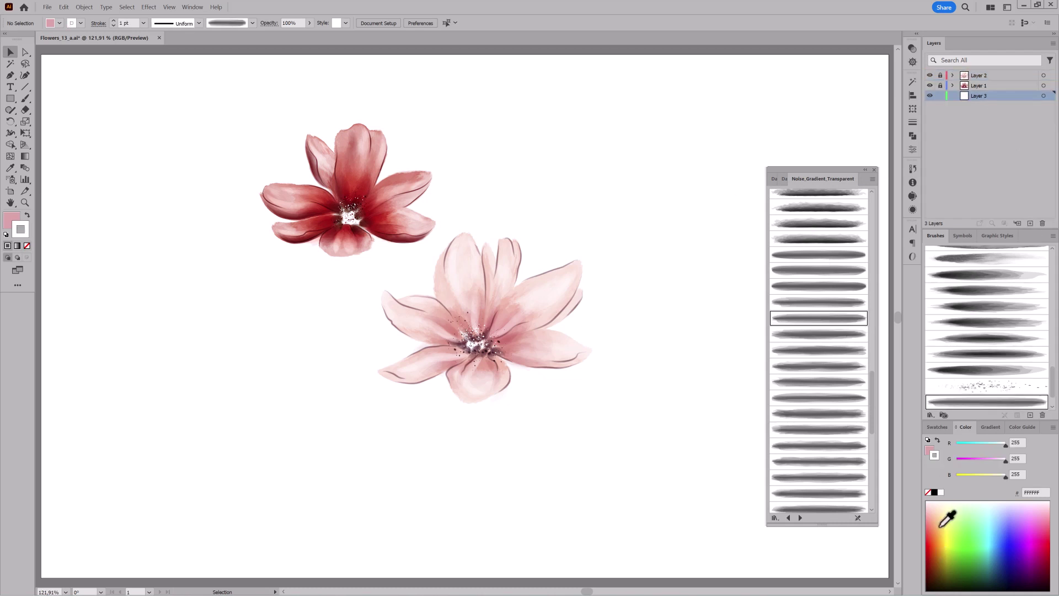
left_click_drag(940, 526, 904, 570)
double_click(25, 98)
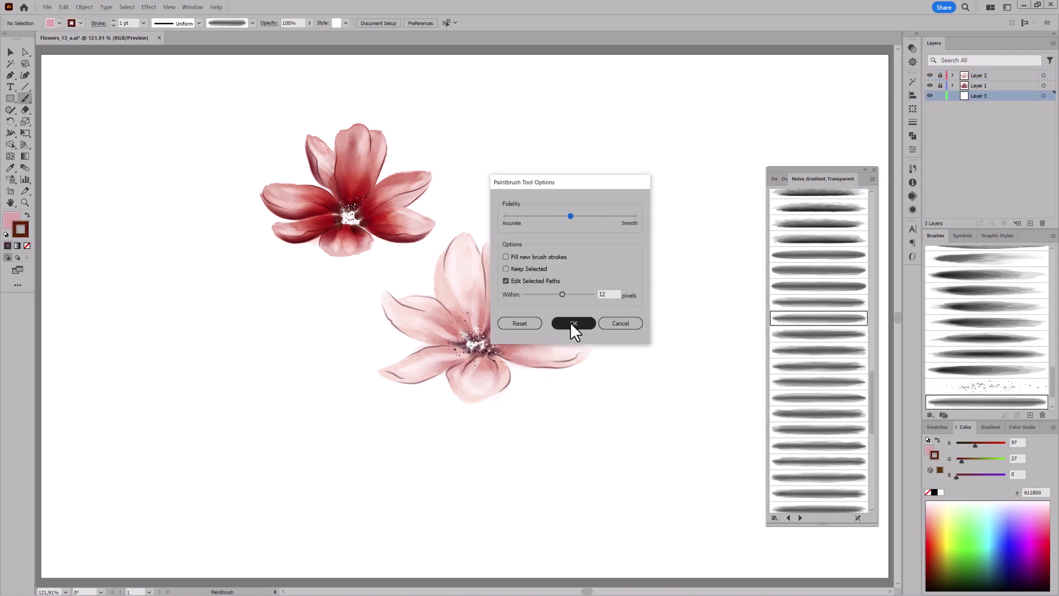
left_click(570, 323)
left_click_drag(392, 516, 446, 383)
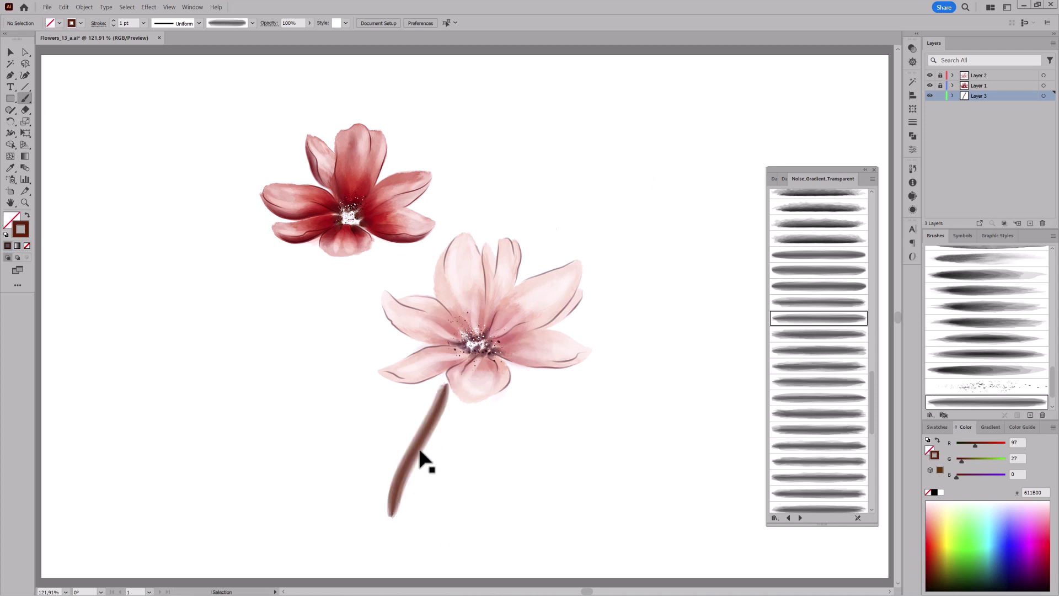
left_click(113, 25)
left_click(113, 25)
type("0,25")
Step: Switch to a thinner watercolor brush and paint a second stem from the red flower
key("ctrl")
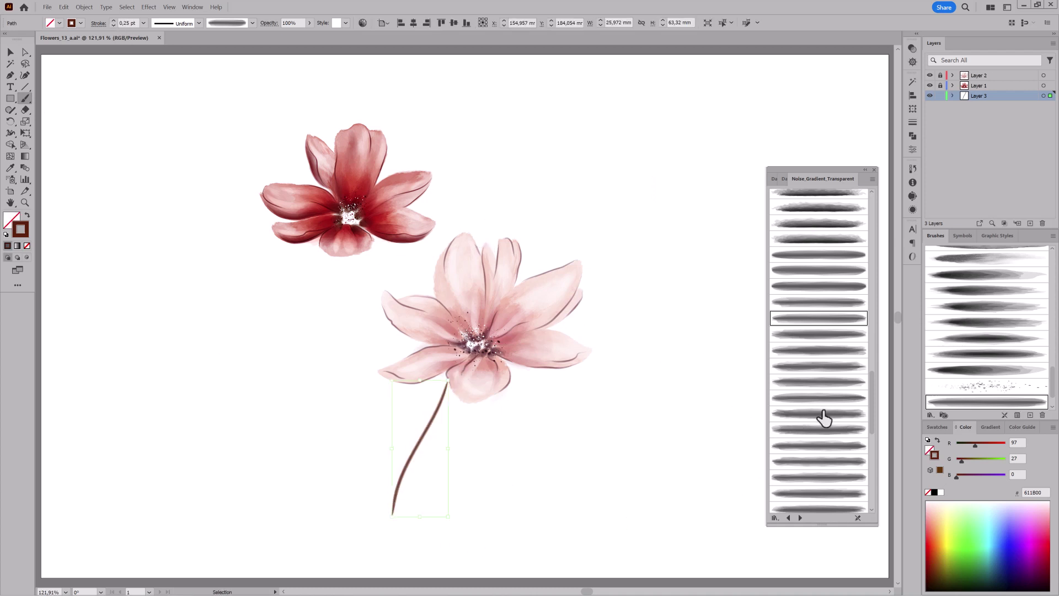
left_click(813, 444)
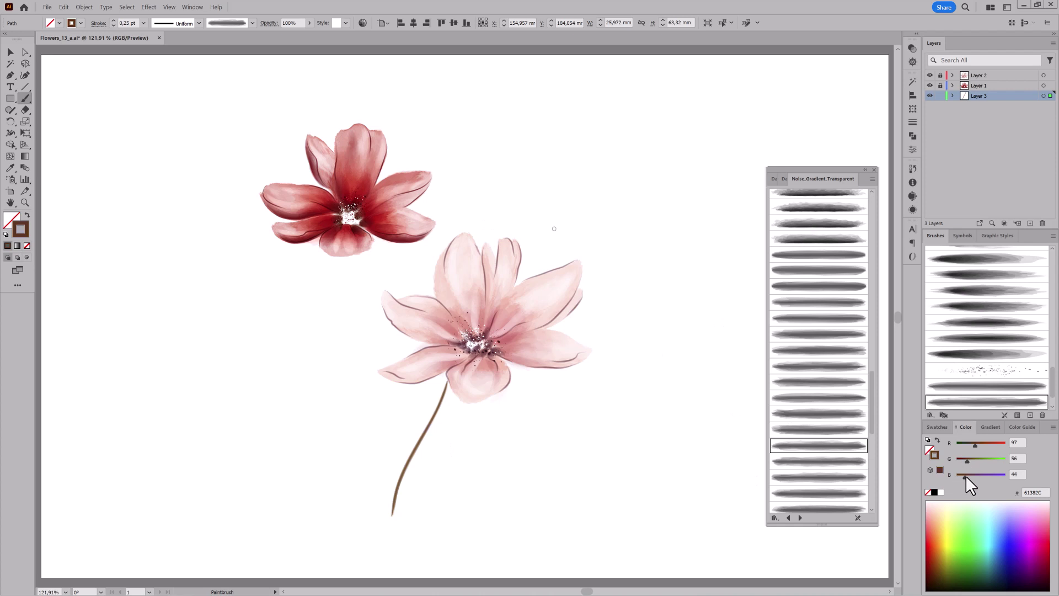
left_click(755, 487, "ctrl")
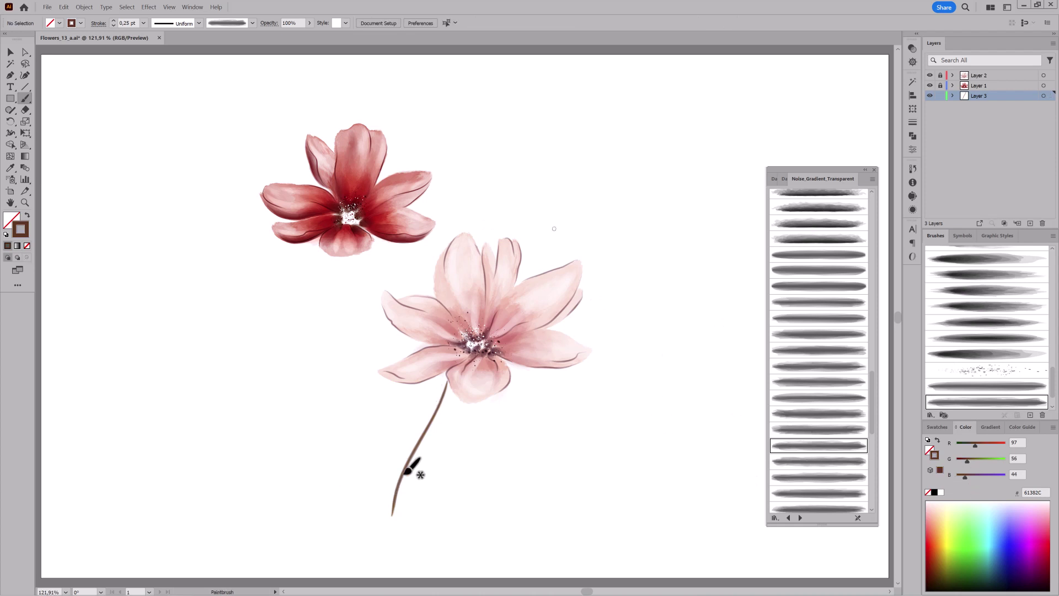
scroll(832, 371, "down", 3)
scroll(828, 403, "down", 2)
left_click(822, 425)
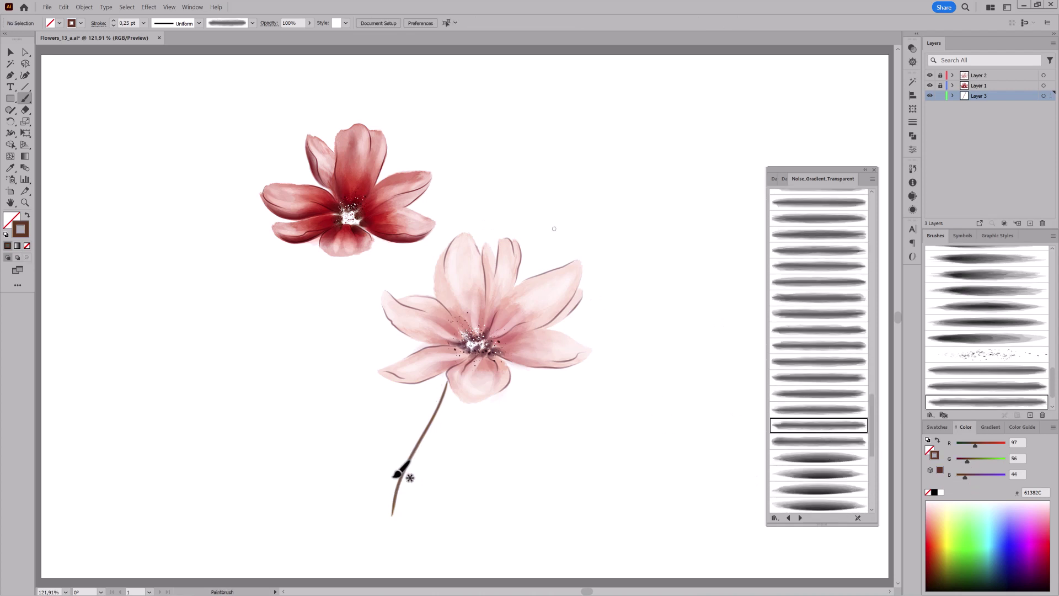
left_click_drag(375, 250, 374, 248)
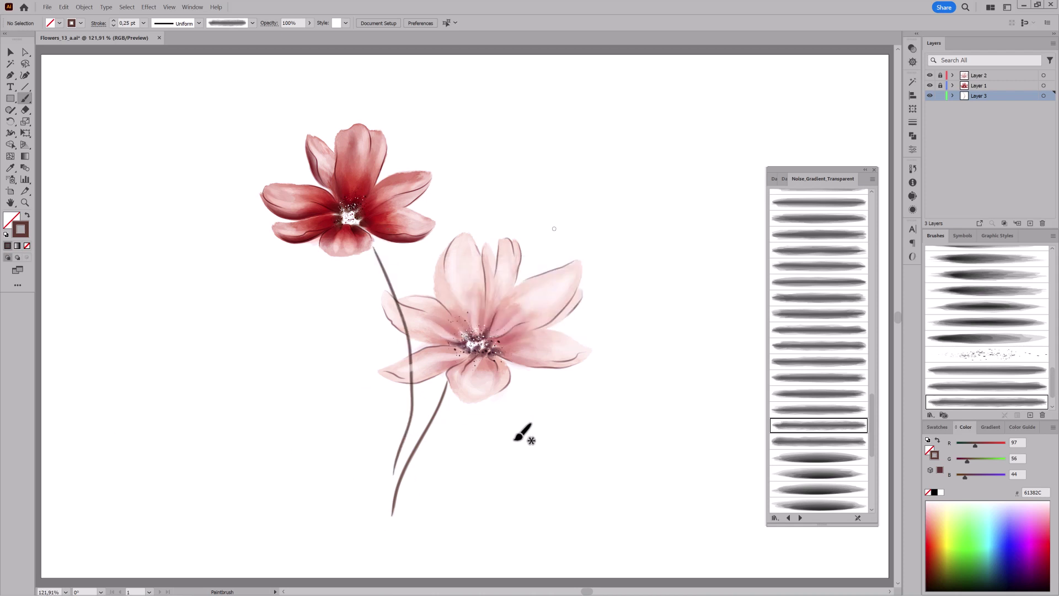
Step: Delete the stem under the red flower and repaint it downward from the flower
key("v")
left_click(434, 456)
mouse_move(434, 455)
left_mouse_down()
mouse_move(525, 439)
mouse_move(458, 424)
left_mouse_up()
key("ctrl+0")
key("Delete")
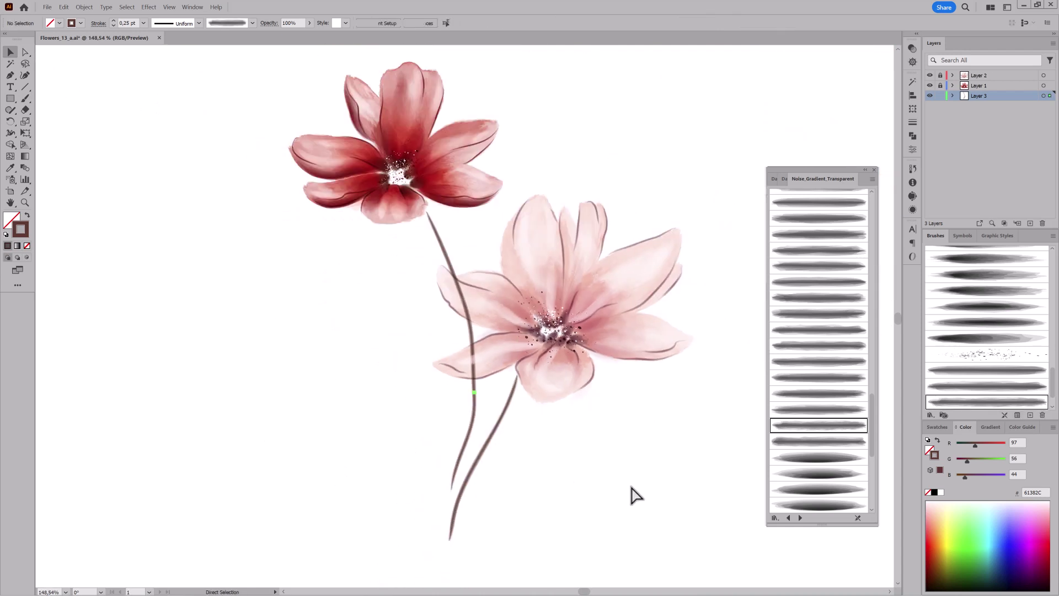
key("b")
left_click_drag(450, 489, 473, 381)
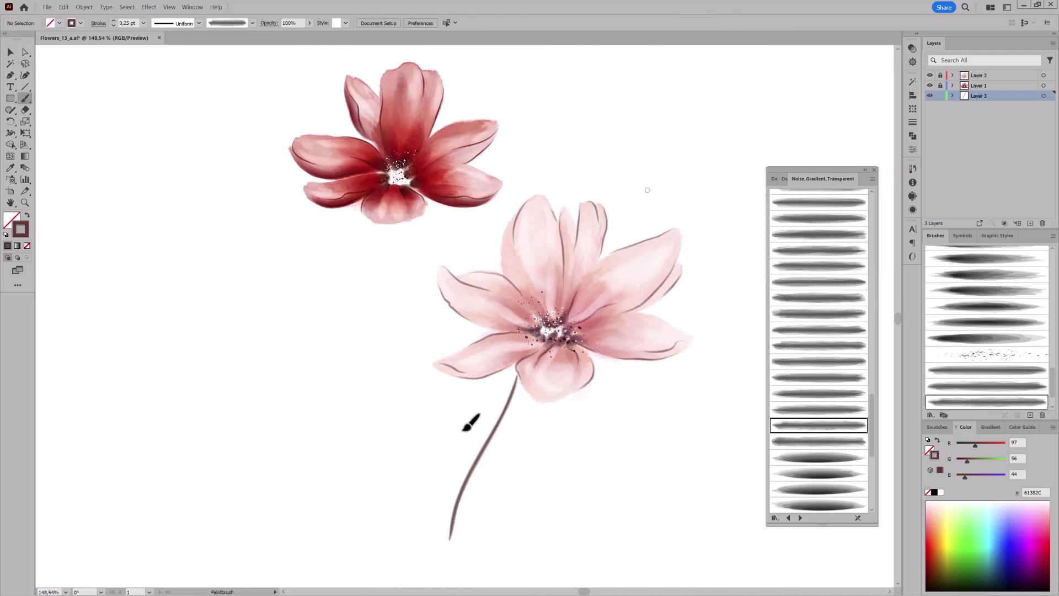
left_click_drag(421, 210, 459, 274)
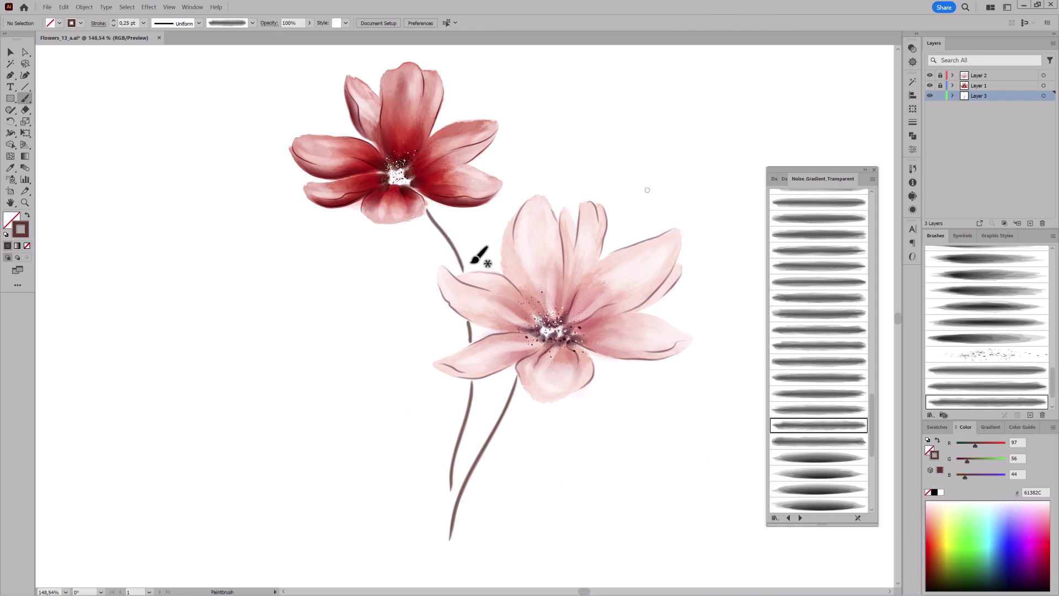
Step: Try several stroke width profiles on the red flower's new stem
left_click(198, 23)
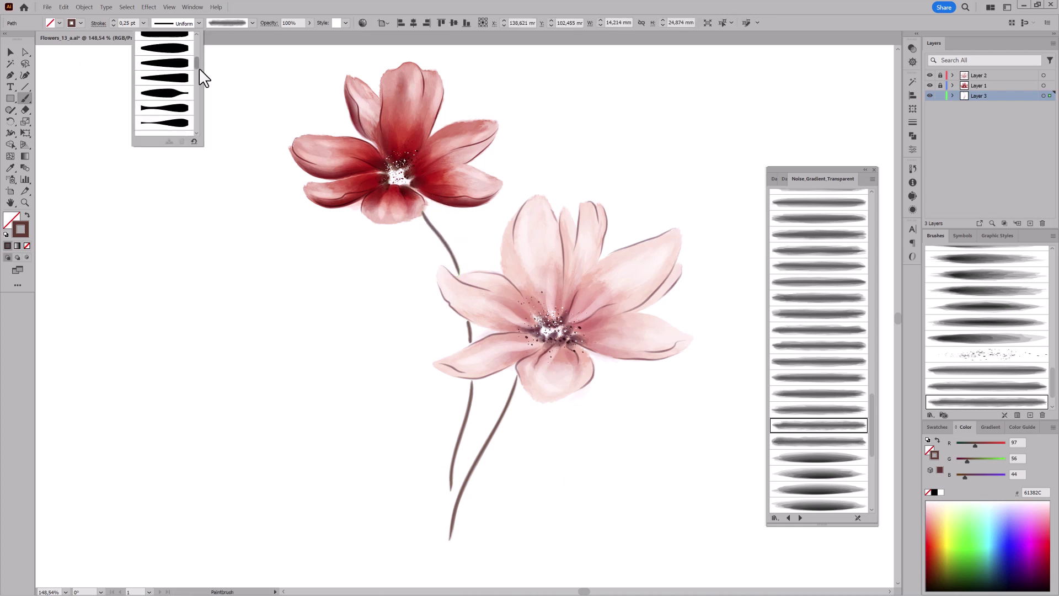
scroll(199, 94, "down", 5)
left_click(193, 122)
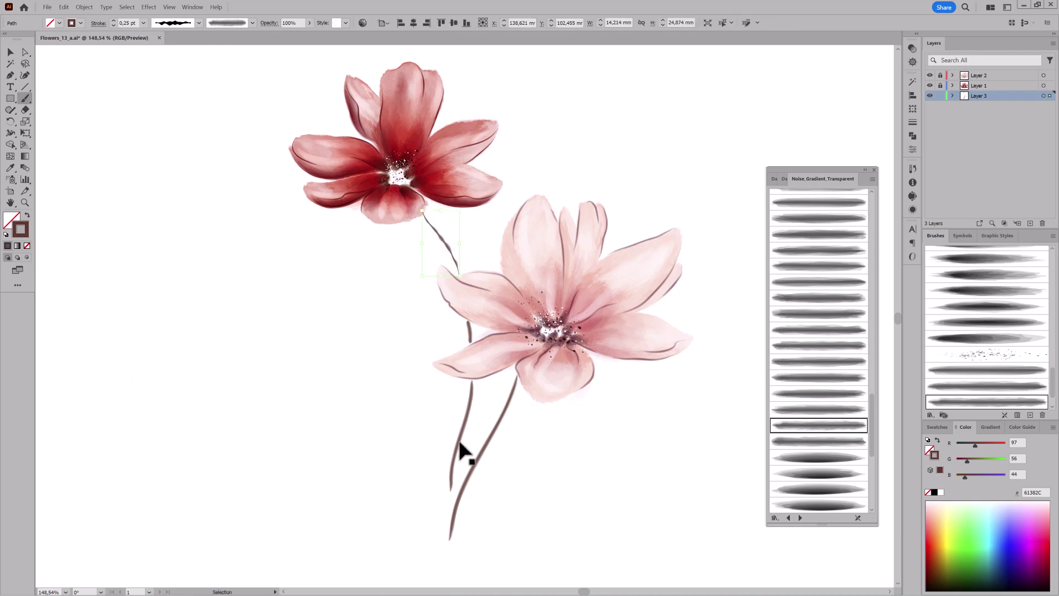
left_click(199, 22)
left_click_drag(197, 65, 198, 132)
left_click(164, 124)
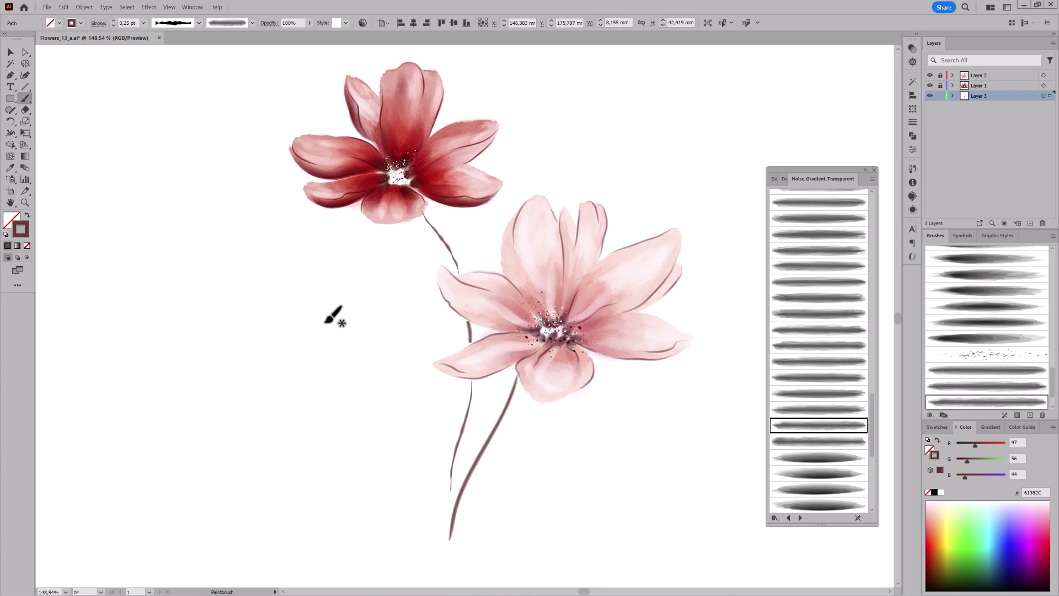
left_click(199, 23)
Step: Give the other stem a tapered lens-shaped width profile
left_click(516, 530, "ctrl")
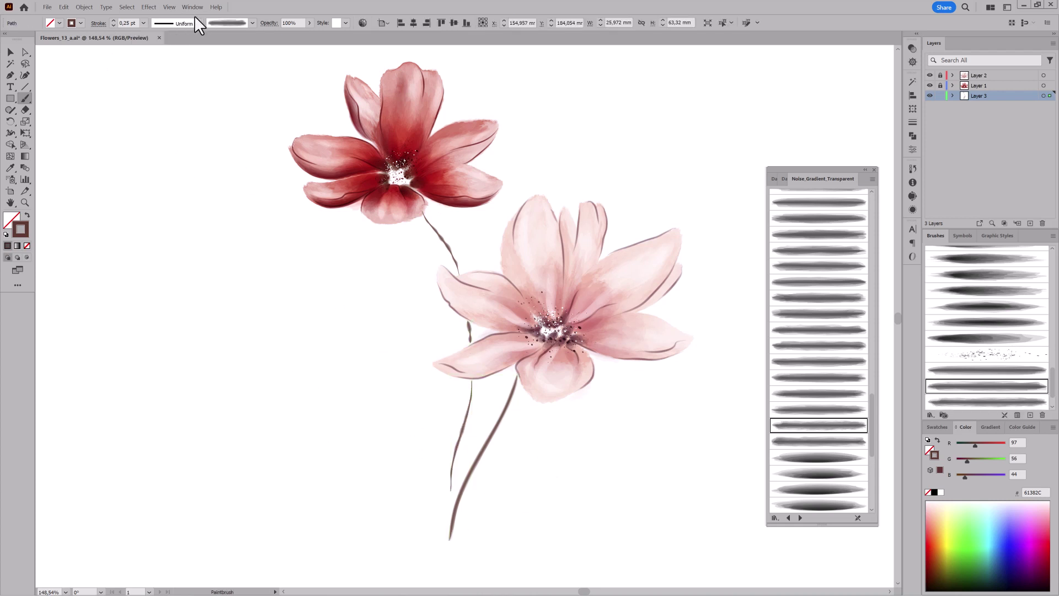
left_click(198, 23)
left_click_drag(197, 75, 196, 39)
left_click(165, 56)
left_click(158, 422, "ctrl")
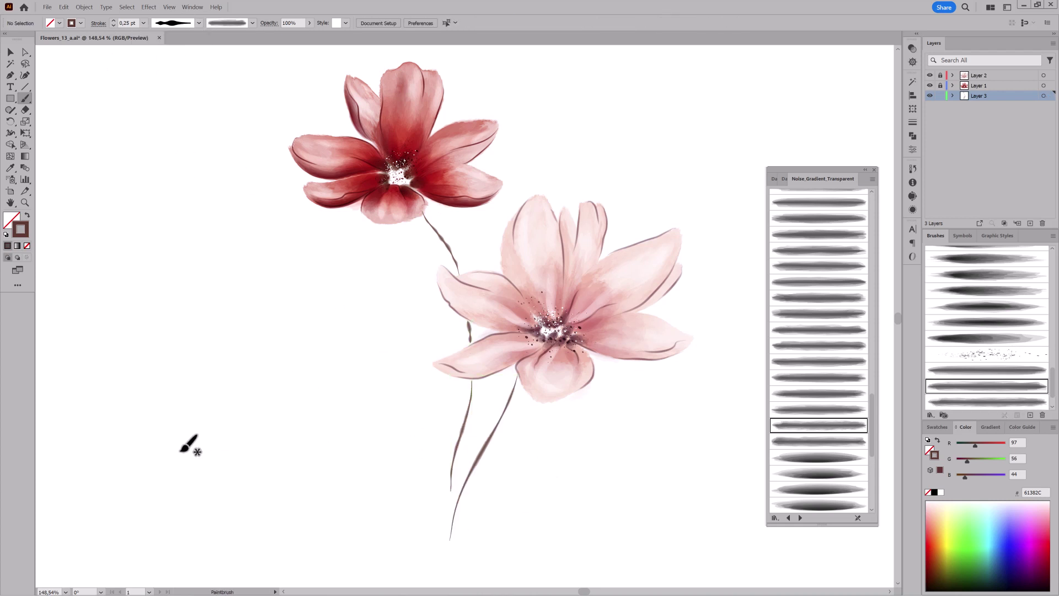
Step: With a thin-tail bulging profile, paint a small leaf and a sprig on the lower stem
left_click(839, 411)
left_click(199, 23)
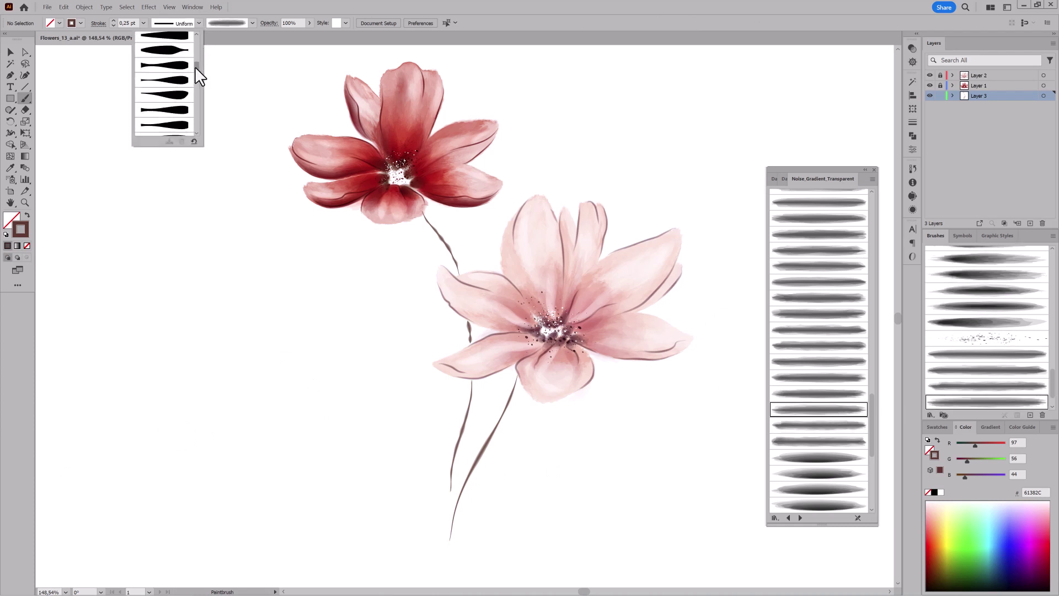
left_click_drag(197, 71, 197, 102)
left_click(165, 101)
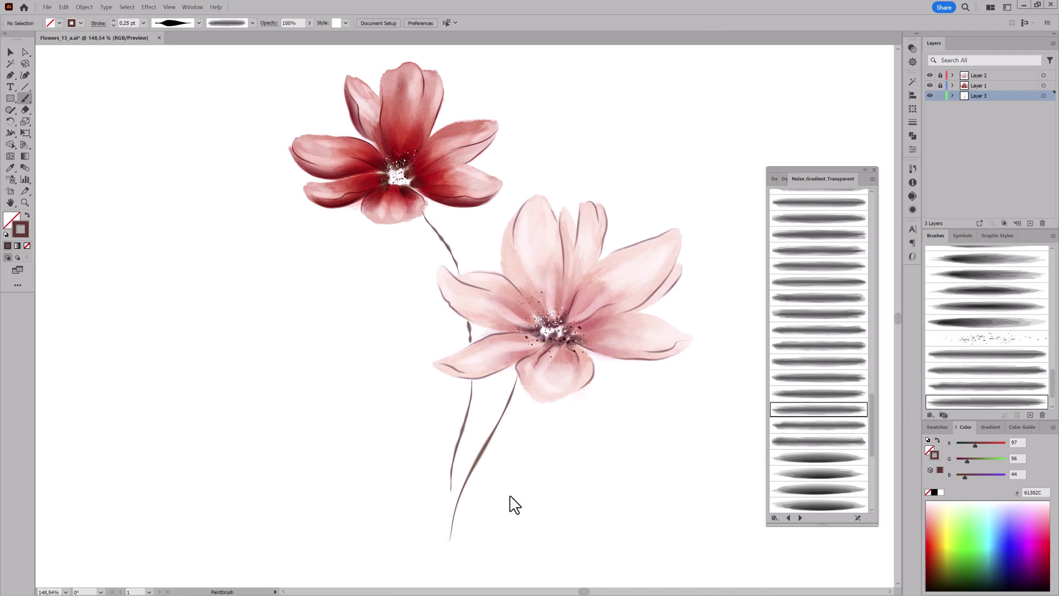
left_click_drag(488, 474, 458, 504)
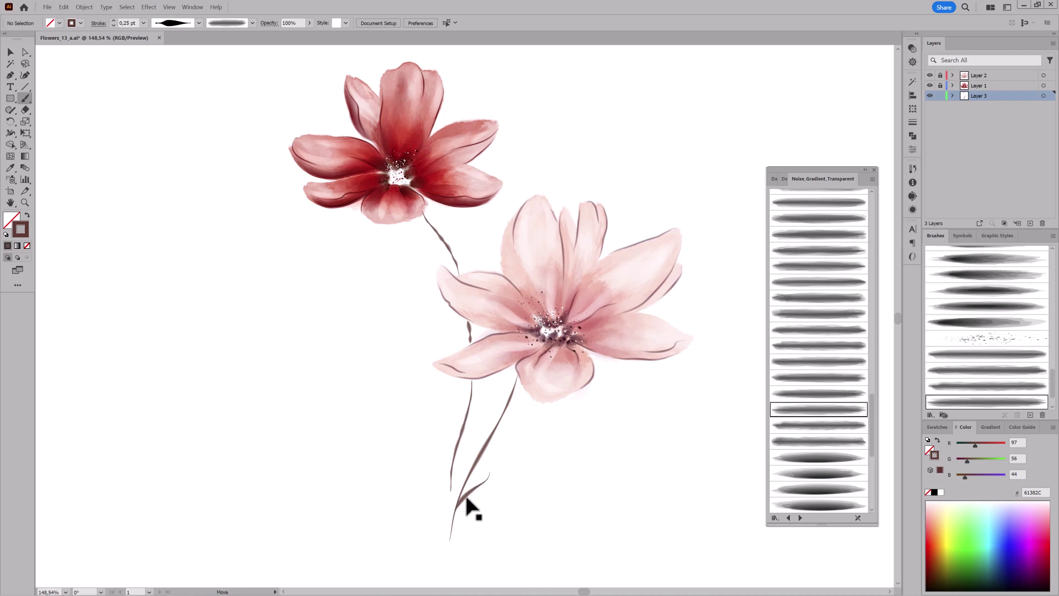
left_click(819, 425)
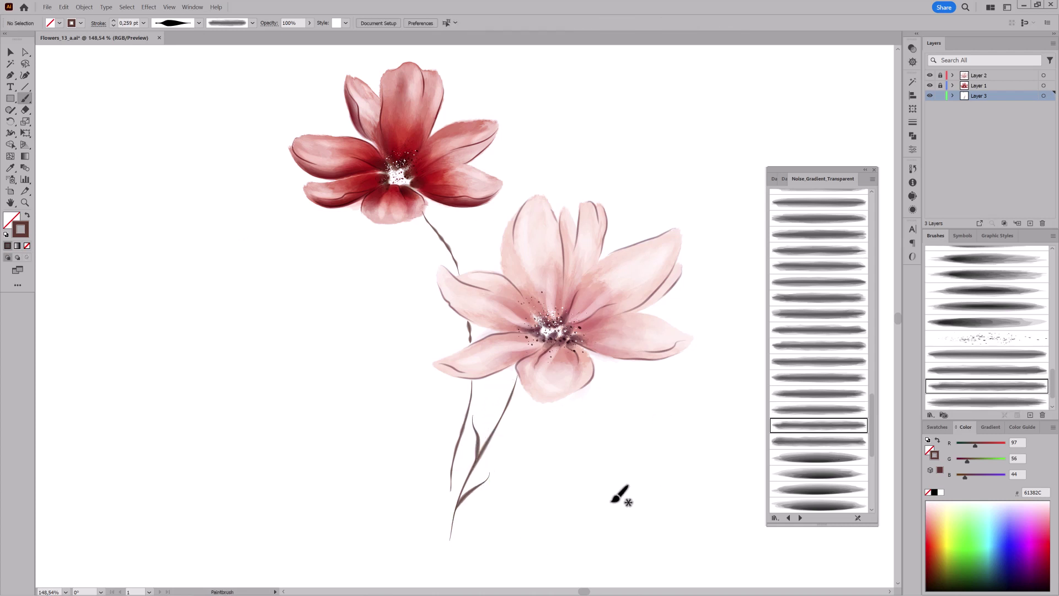
left_click_drag(512, 424, 483, 455)
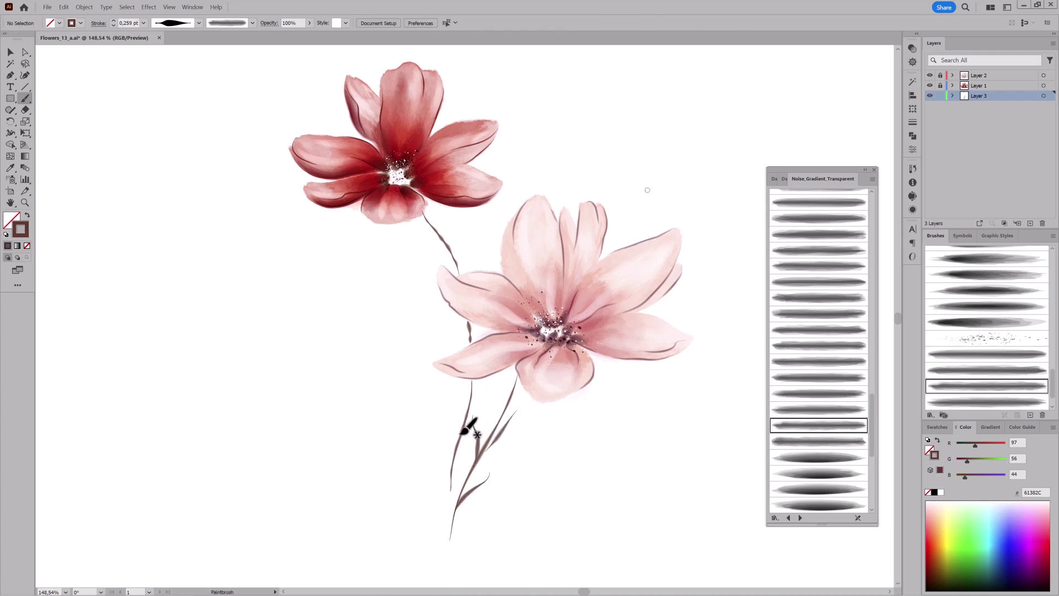
Step: Paint more library-brush leaves beside the lower stem, near the pink flower and on the upper stem
left_click(814, 442)
left_click_drag(444, 406, 499, 377)
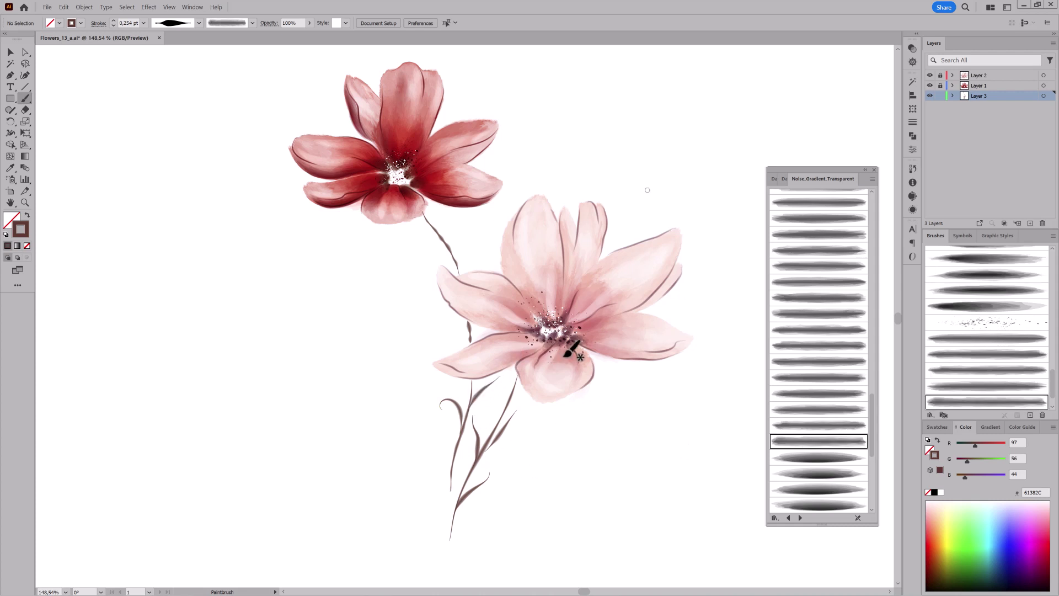
left_click(829, 415)
mouse_move(472, 336)
left_mouse_down()
mouse_move(435, 290)
mouse_move(456, 326)
left_mouse_up()
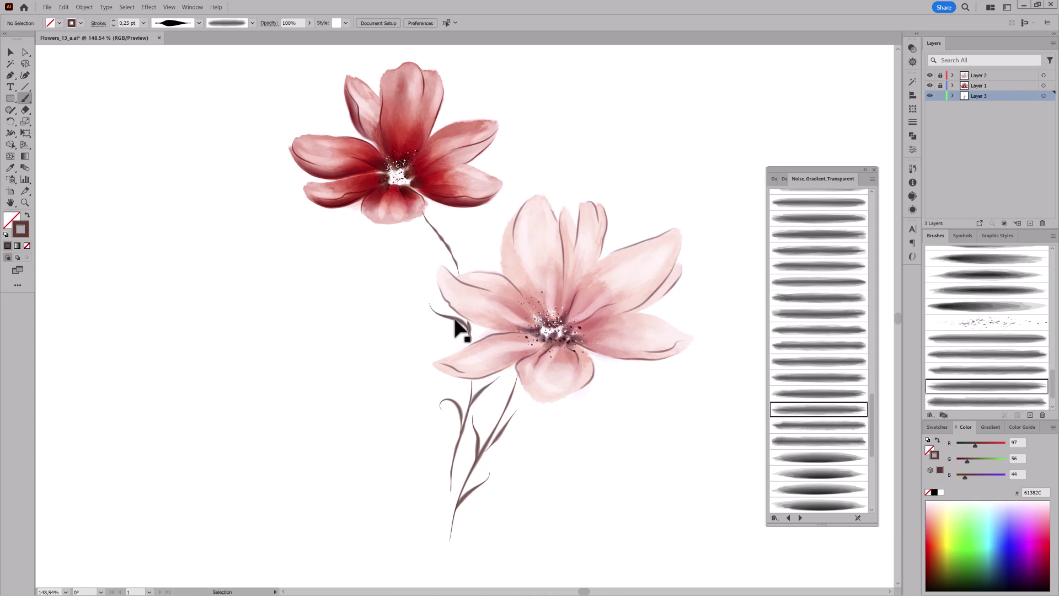
left_click(508, 386, "ctrl")
left_click(816, 329)
left_click_drag(456, 267, 451, 236)
Step: Tint the three selected stem strokes olive green
left_click(25, 52)
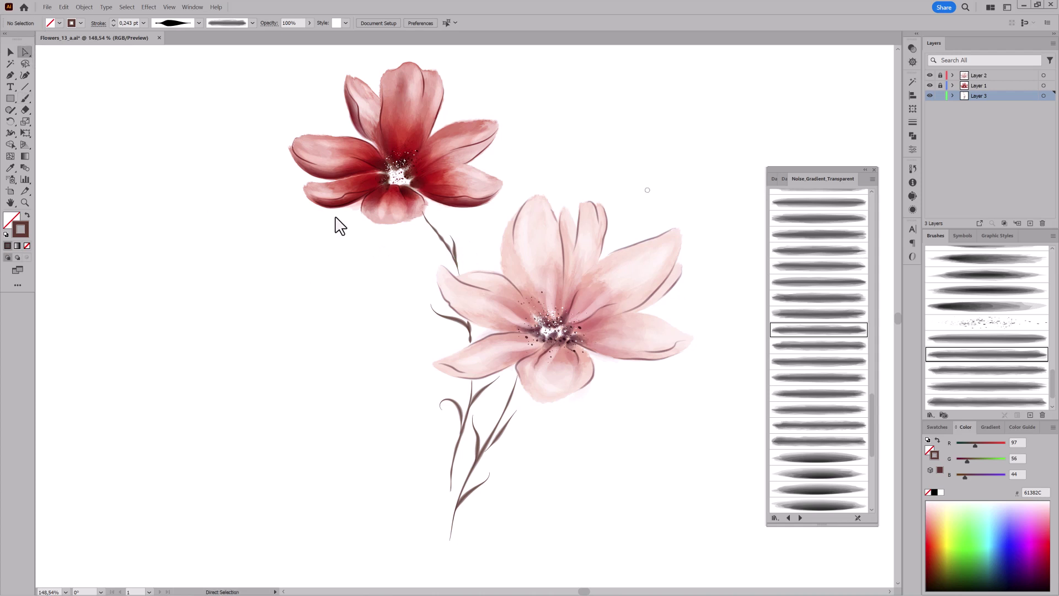
left_click(455, 260)
left_click(463, 353, "shift")
left_click(503, 439, "shift")
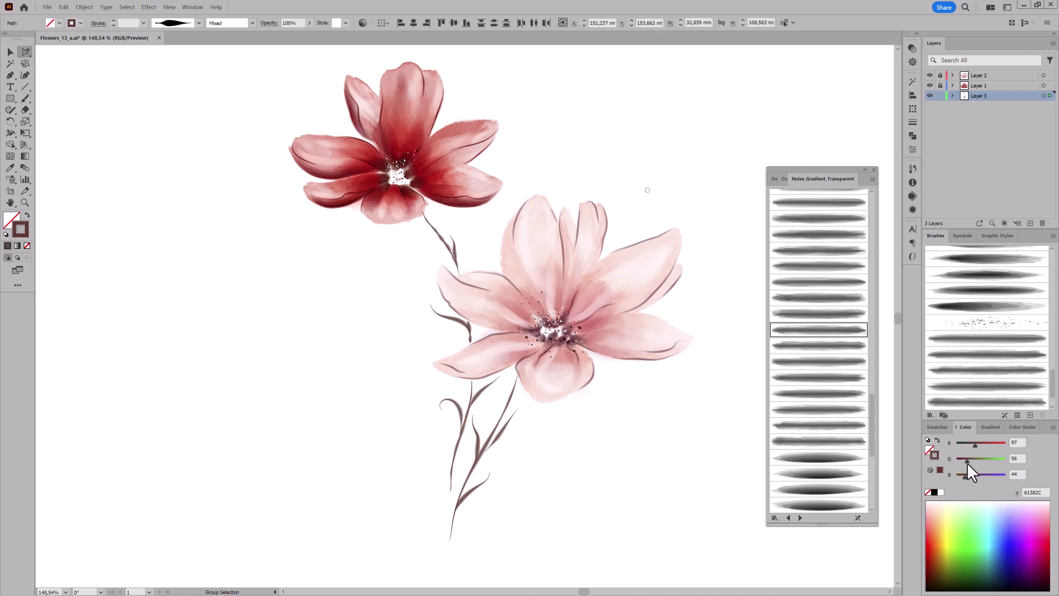
left_click_drag(967, 461, 978, 460)
left_click(624, 461)
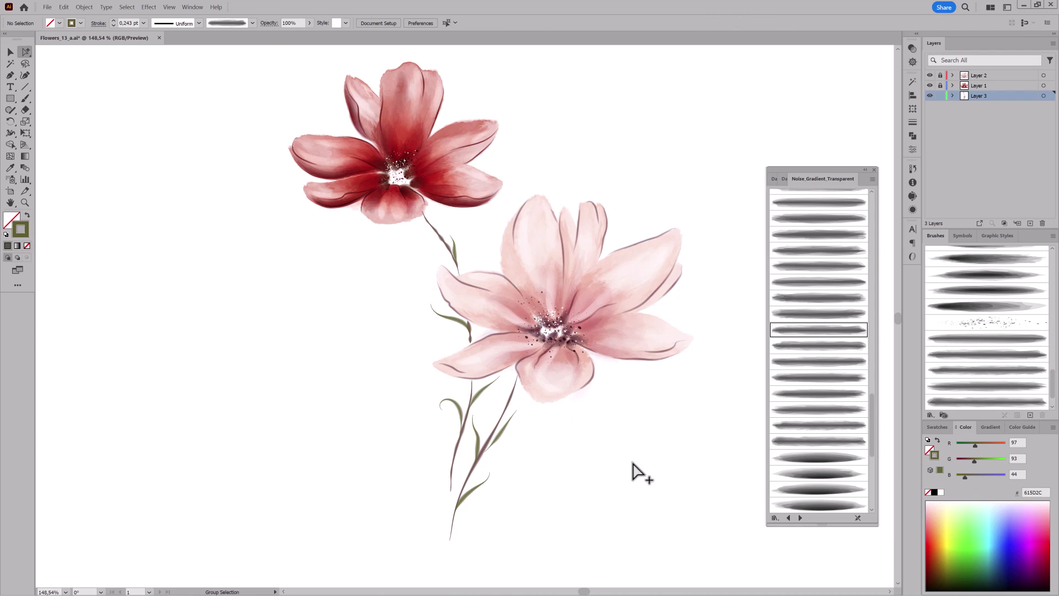
Step: With a new brush and tapered width profile, paint a long arching olive leaf from the stem
left_click(827, 335)
left_click(199, 23)
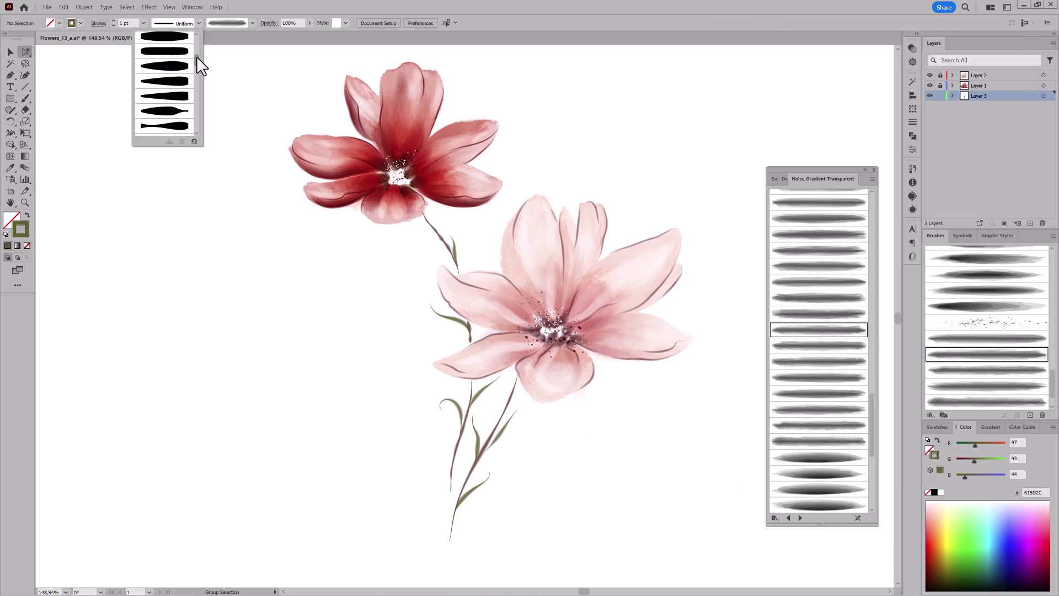
left_click(166, 81)
left_click_drag(603, 414, 479, 403)
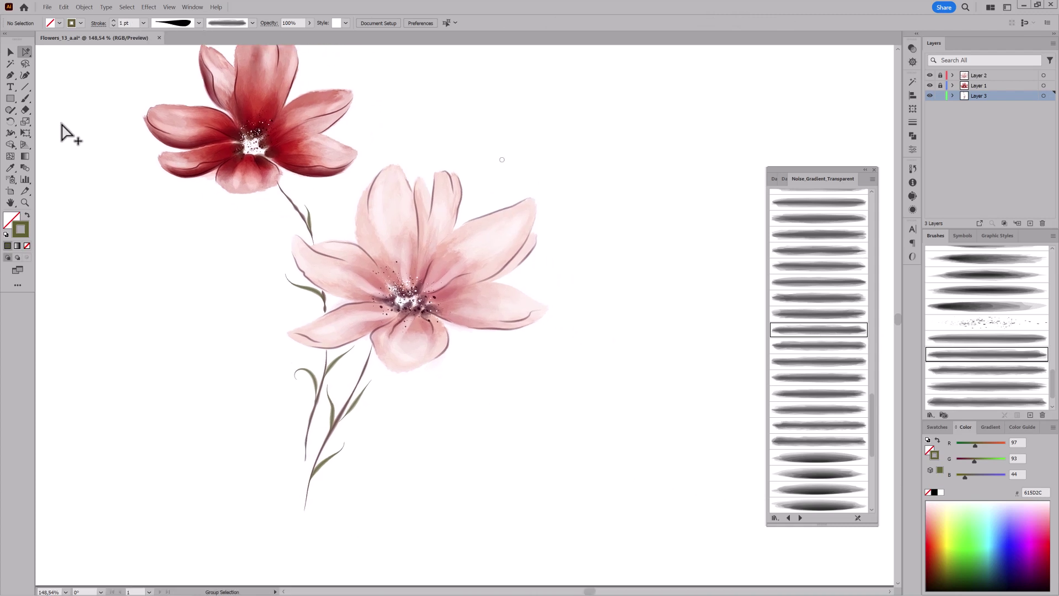
left_click(25, 98)
left_click_drag(311, 505, 424, 404)
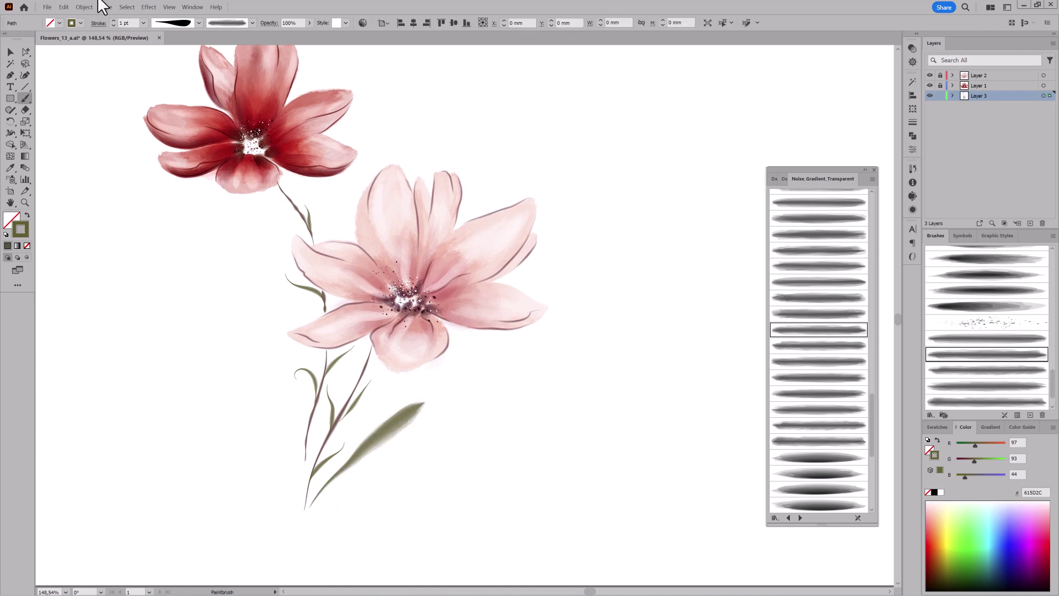
key("ctrl+z")
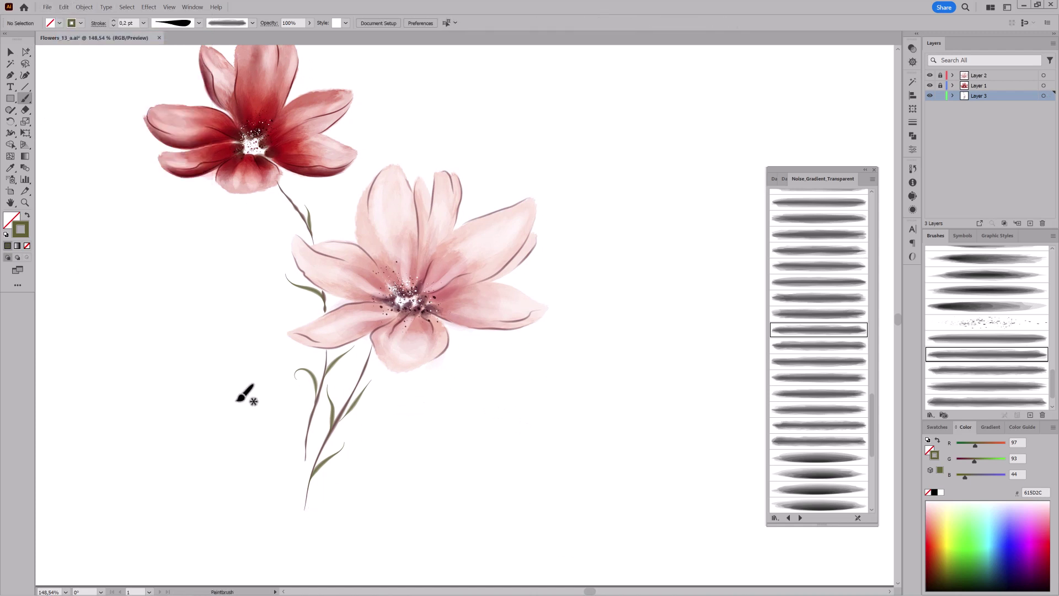
mouse_move(317, 506)
left_mouse_down()
mouse_move(425, 396)
mouse_move(540, 405)
mouse_move(594, 431)
left_mouse_up()
Step: Switch brush, set the stroke weight to 0.1 pt, and paint a thin rising stem
left_click(828, 346)
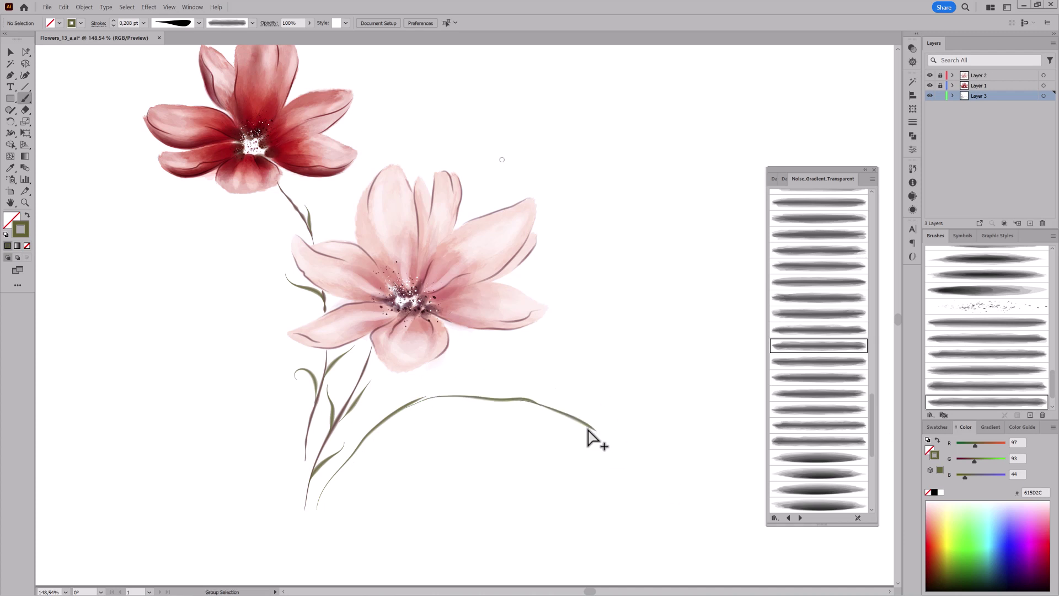
left_click(83, 7)
left_click(242, 245)
key("ctrl+shift+a")
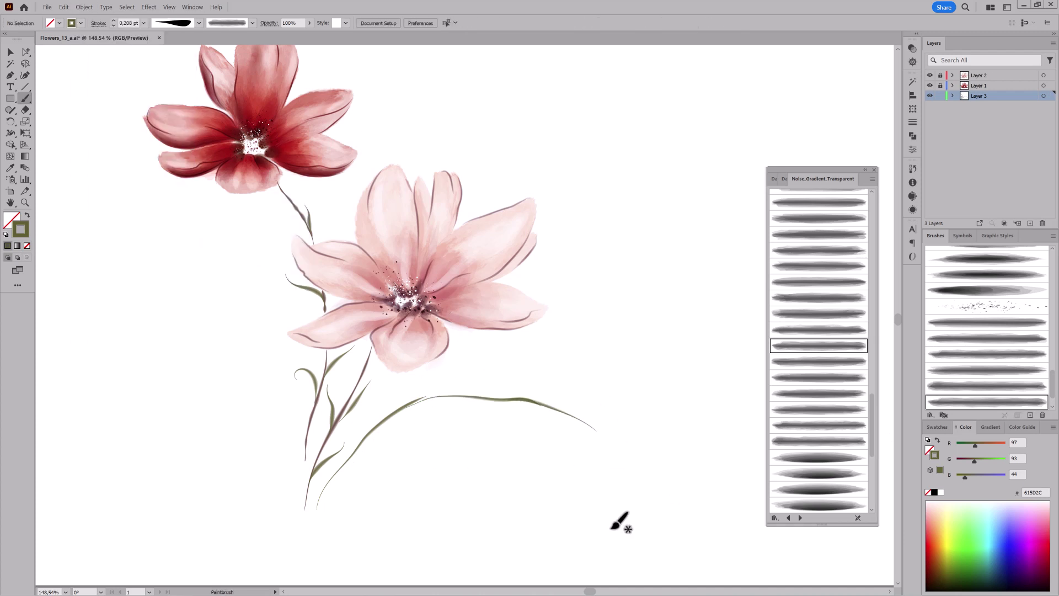
left_click(113, 26)
left_click_drag(296, 503, 232, 338)
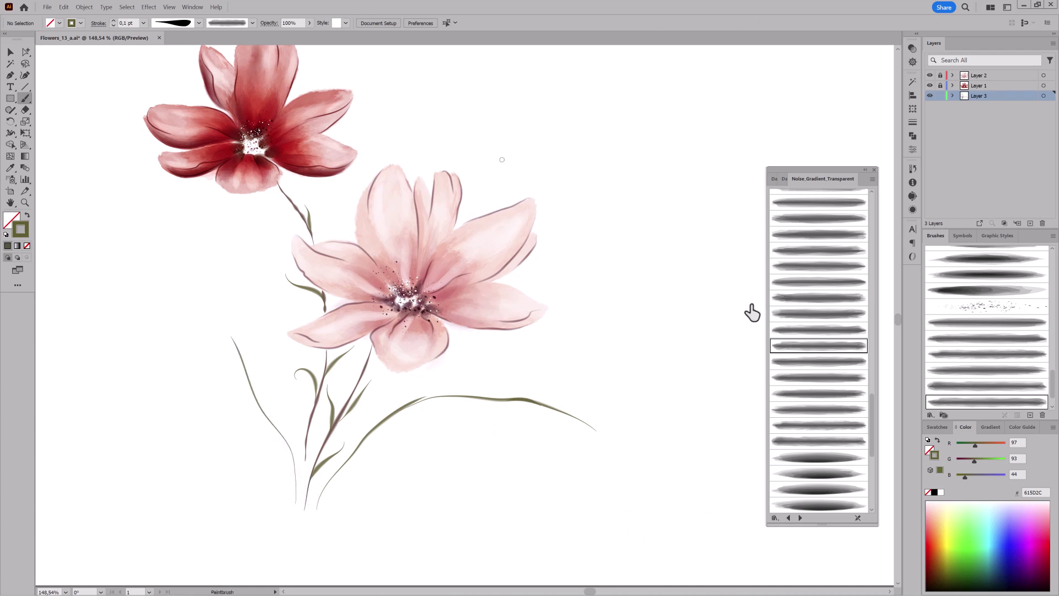
mouse_move(508, 265)
left_mouse_down()
mouse_move(419, 342)
mouse_move(552, 346)
left_mouse_up()
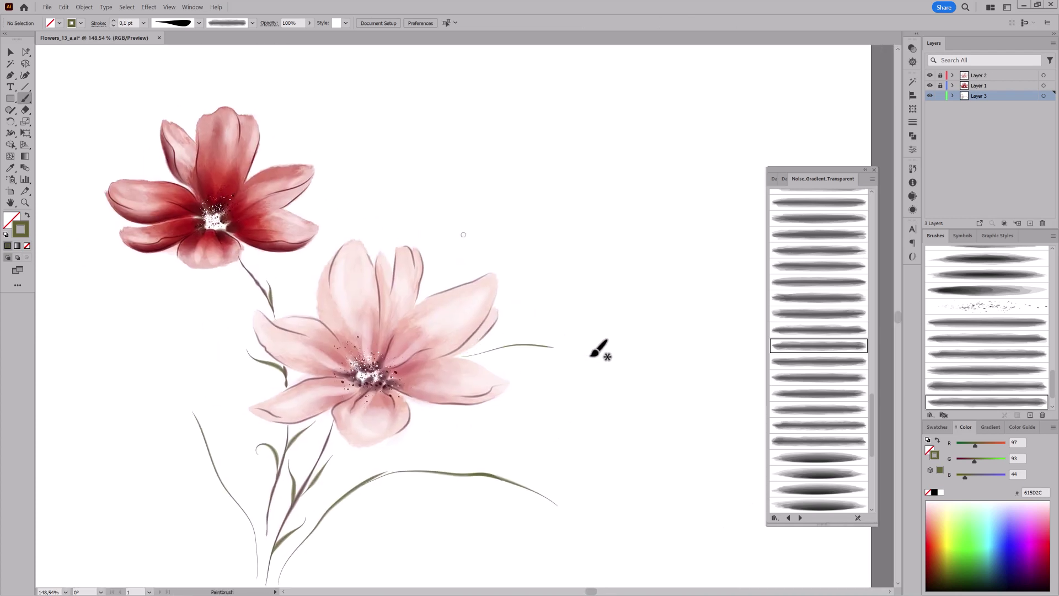
left_click_drag(456, 243, 478, 203)
scroll(814, 316, "down", 3)
scroll(814, 316, "down", 3)
scroll(814, 315, "up", 6)
Step: Choose the first watercolor library brush with a pointed width profile and 0.5 pt stroke
left_click(783, 199)
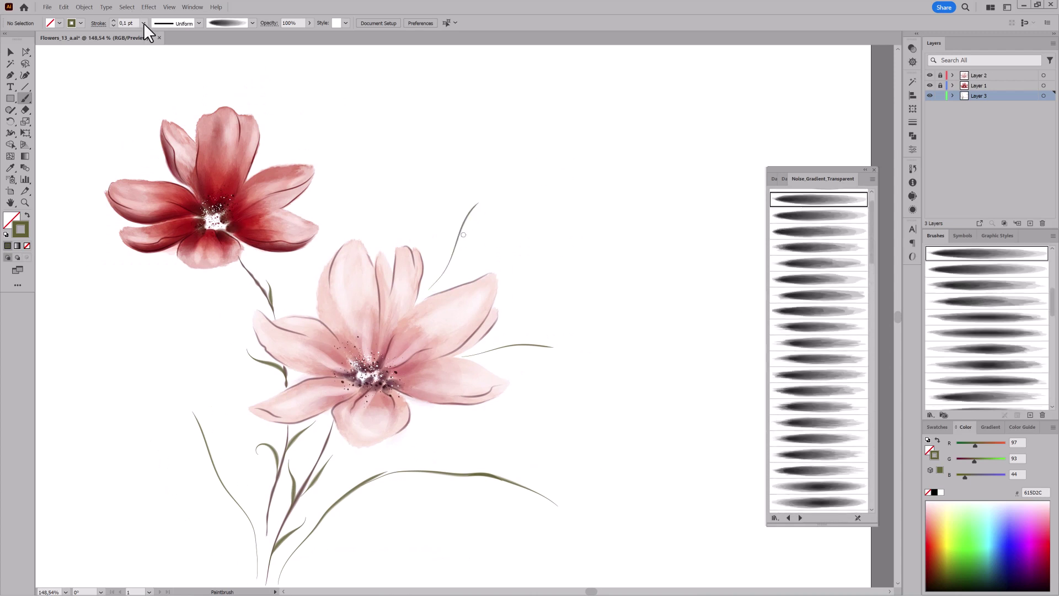
left_click(199, 23)
mouse_move(195, 52)
left_mouse_down()
mouse_move(197, 88)
mouse_move(196, 44)
left_mouse_up()
left_click(175, 96)
left_click(143, 23)
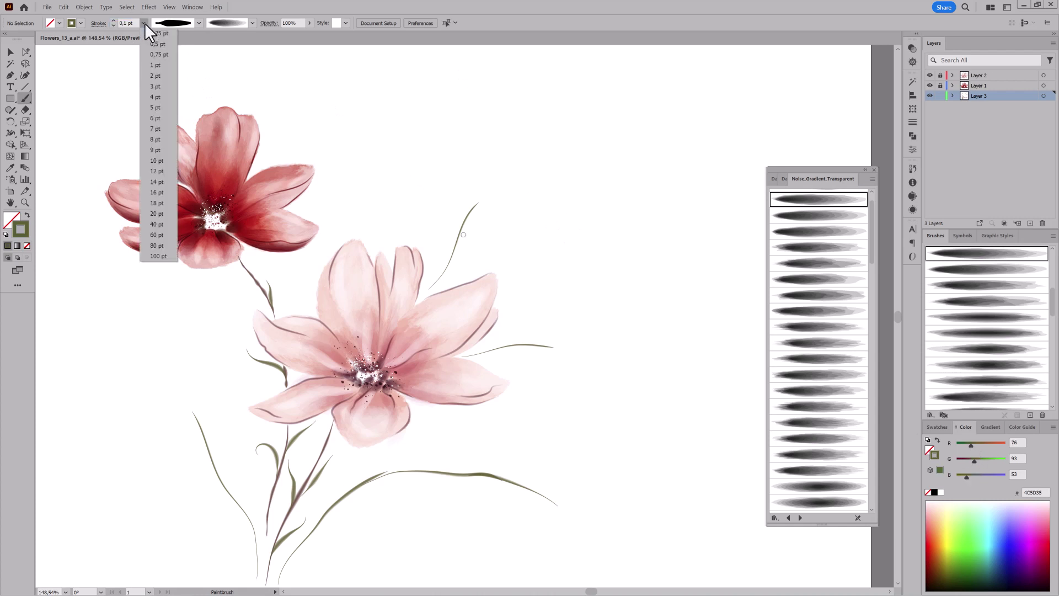
left_click(150, 43)
Step: Paint four leaves along the new stem, changing watercolor brush for each one
left_click_drag(475, 205, 499, 186)
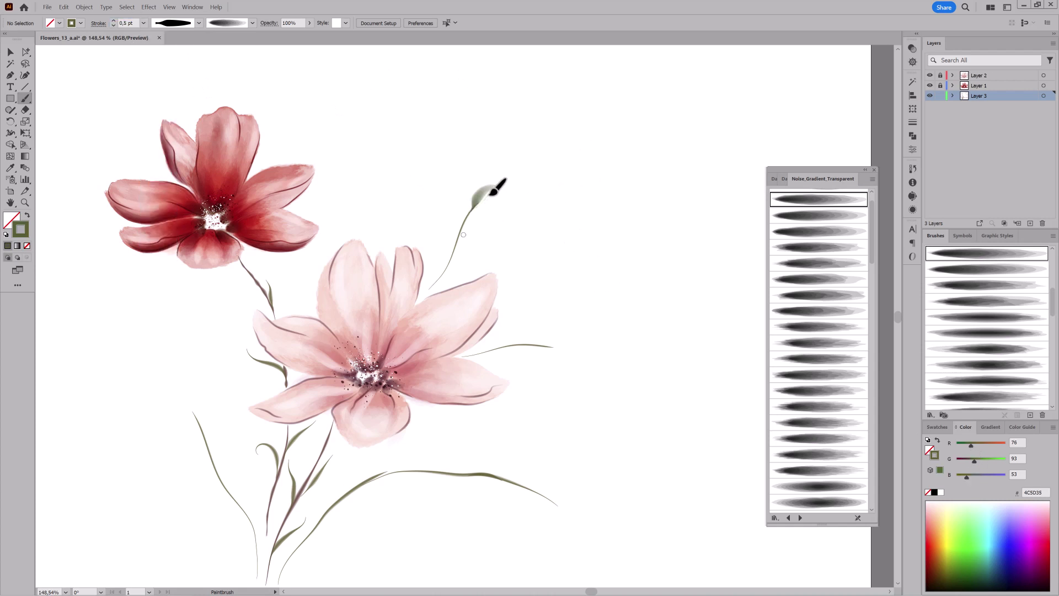
left_click(818, 215)
left_click_drag(458, 236, 454, 196)
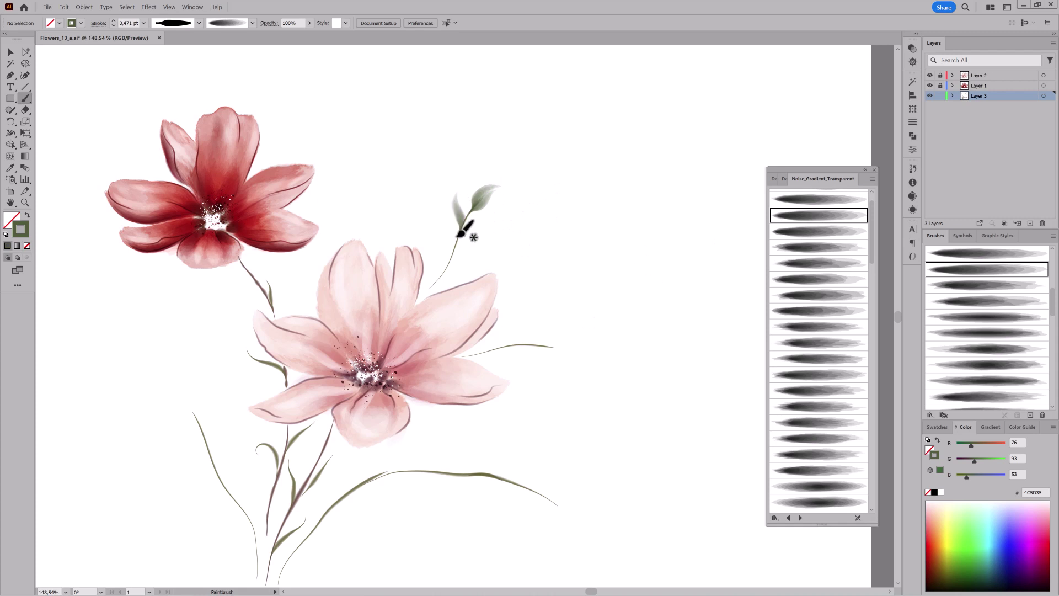
left_click(826, 231)
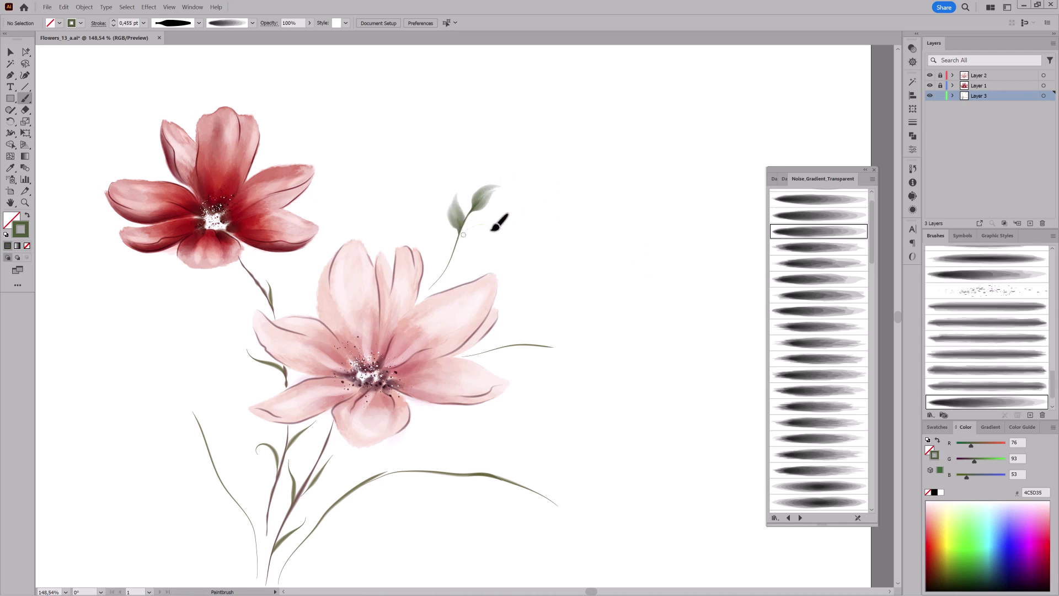
left_click_drag(465, 241, 488, 223)
left_click(825, 246)
left_click_drag(449, 264, 437, 236)
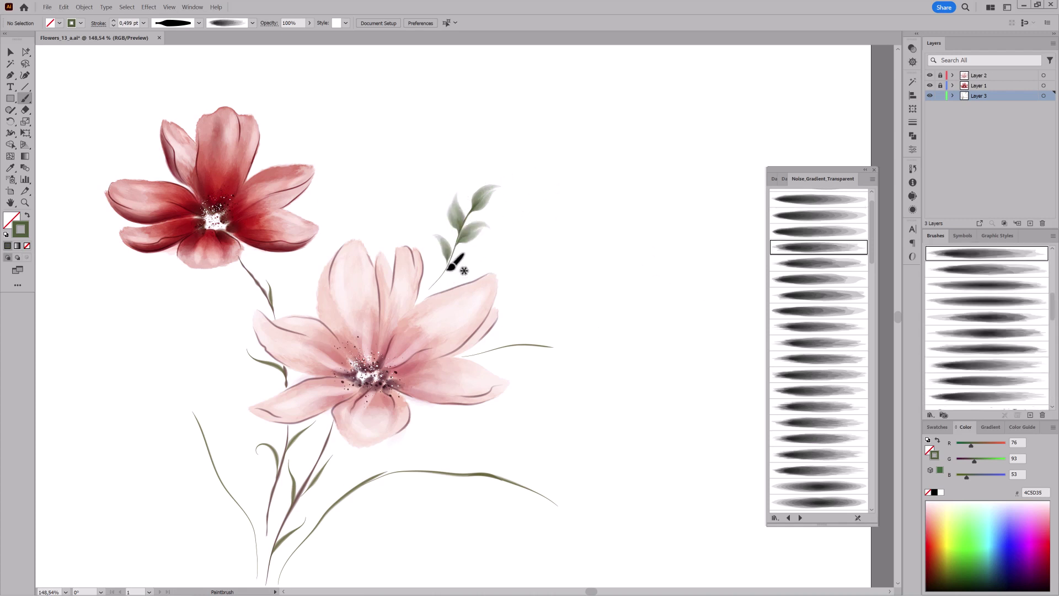
left_click(833, 264)
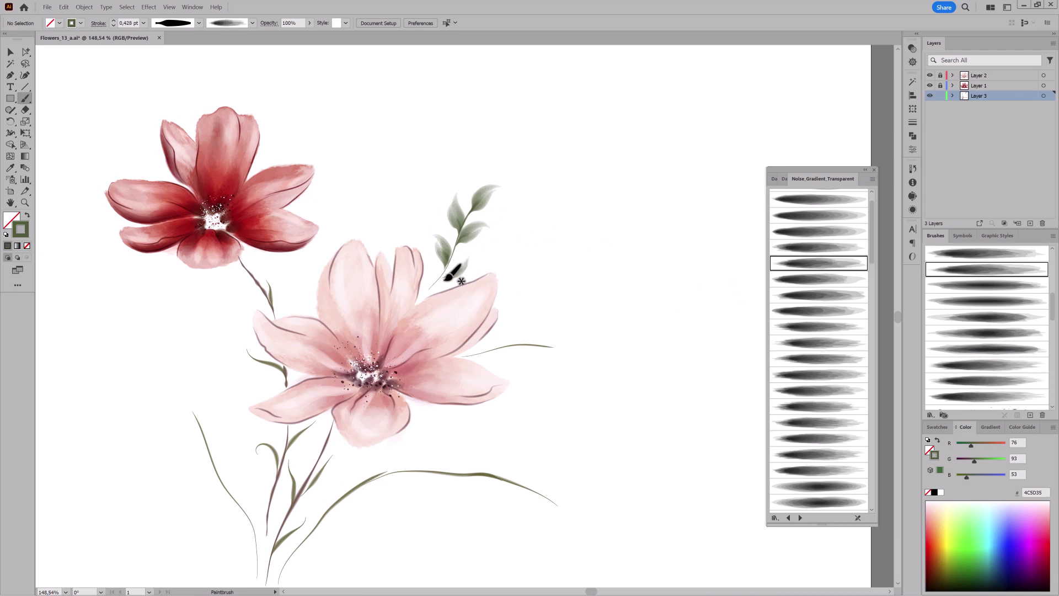
left_click(822, 278)
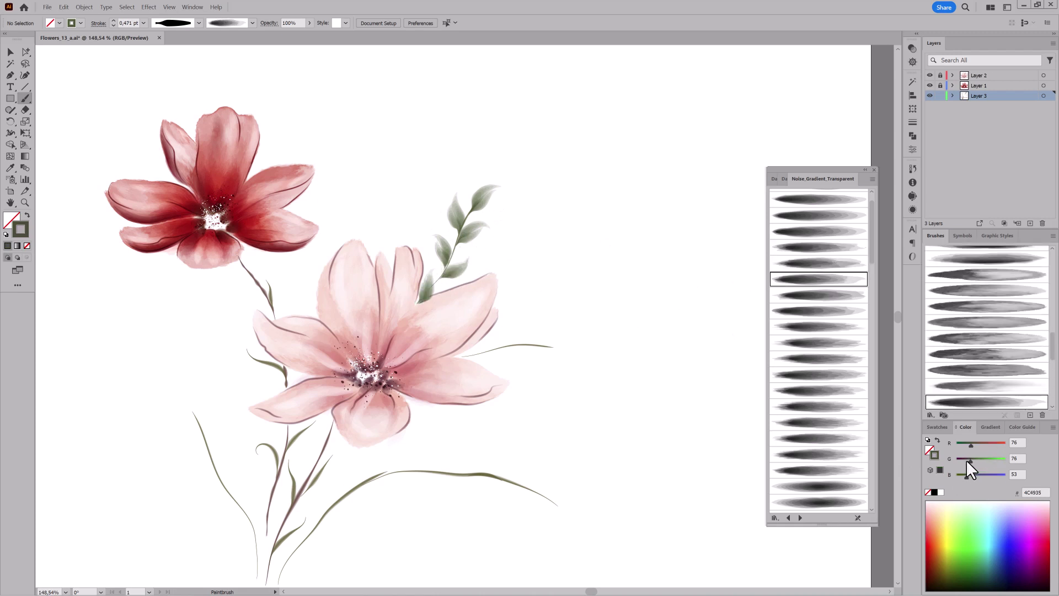
Step: Paint a mauve bud with a petal at the stem tip and restyle it with another brush
left_click(199, 22)
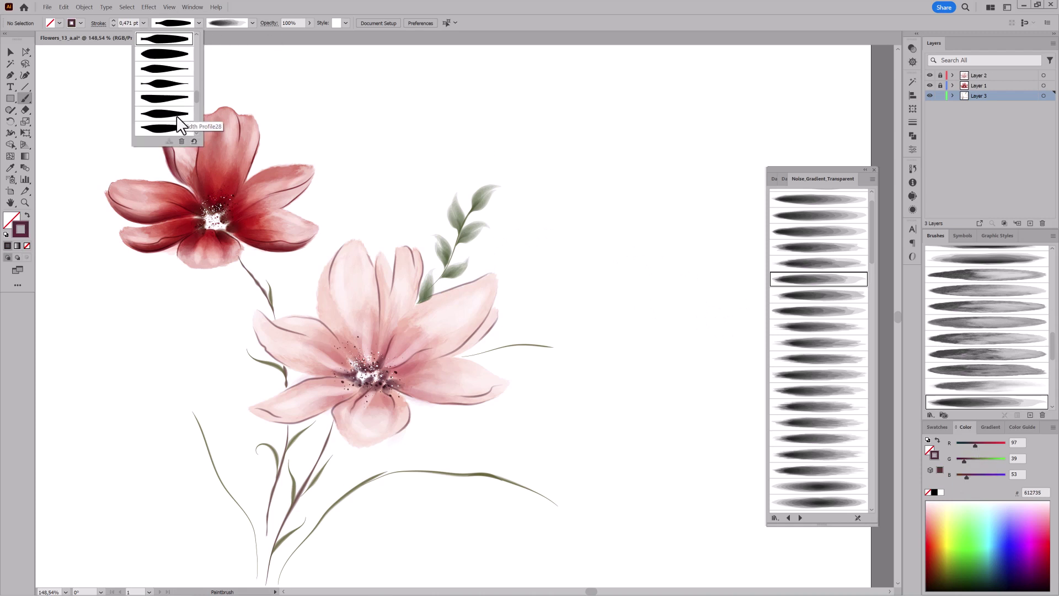
left_click_drag(530, 345, 570, 355)
left_click(822, 295)
left_click(834, 311)
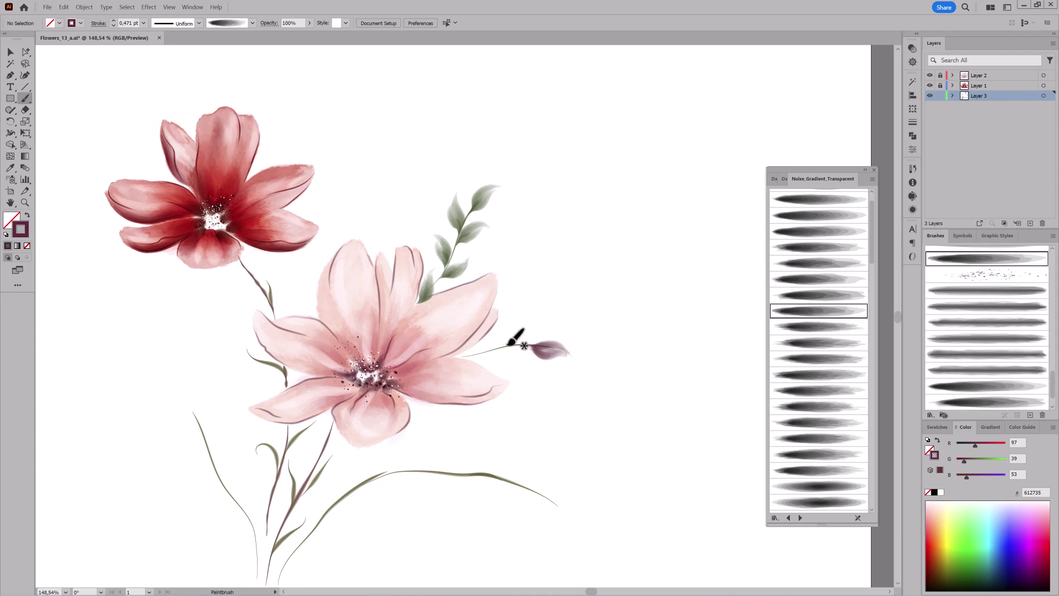
left_click_drag(504, 347, 546, 328)
left_click(543, 353, "ctrl")
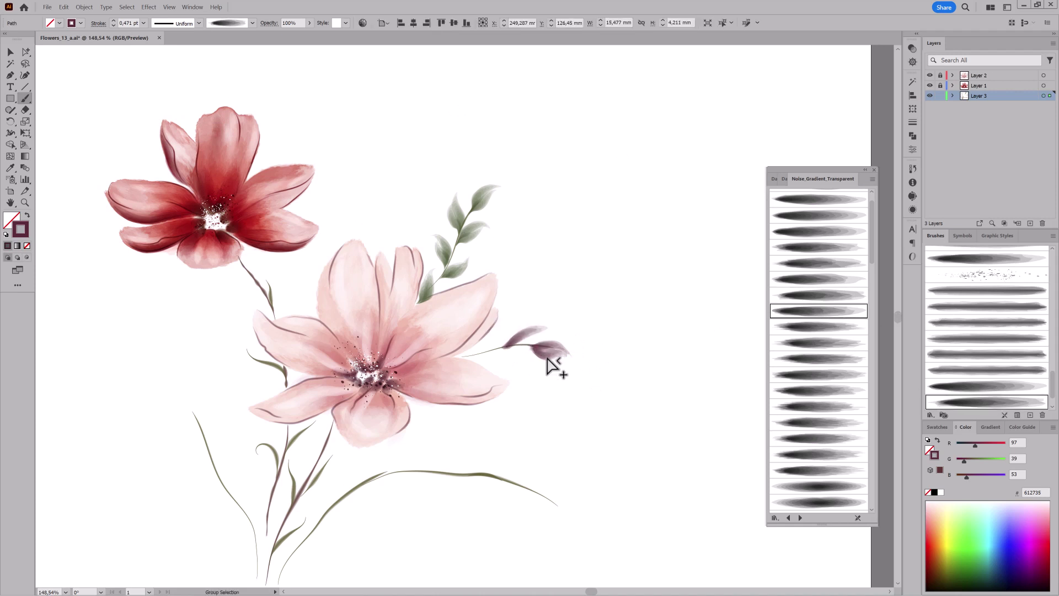
left_click(553, 346, "ctrl")
left_click(817, 330)
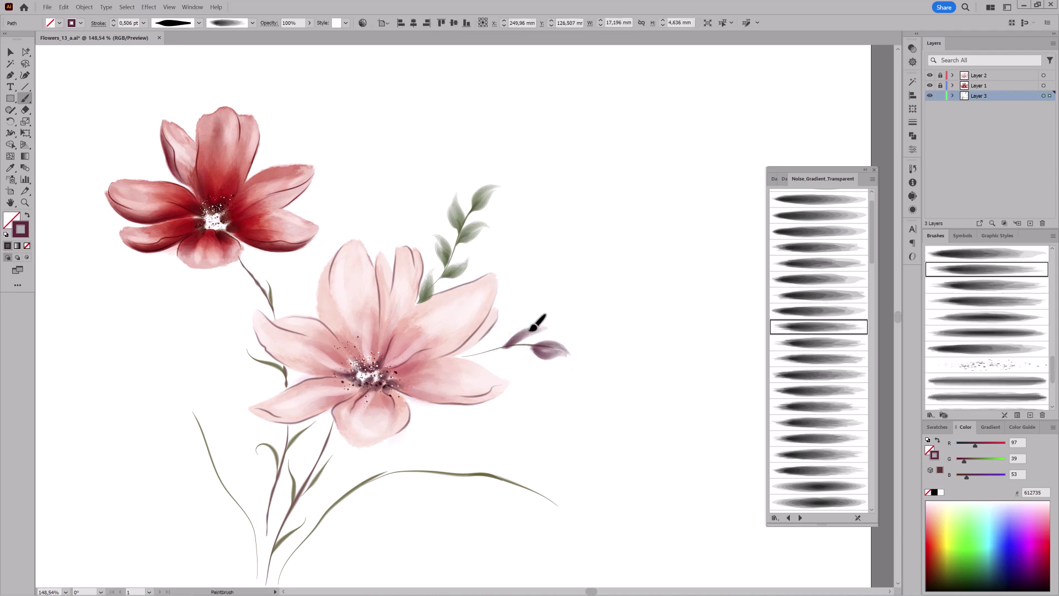
key("ctrl+shift+a")
Step: Paint a mauve leaf below the bud, then shift the view toward the lower stems
left_click(833, 343)
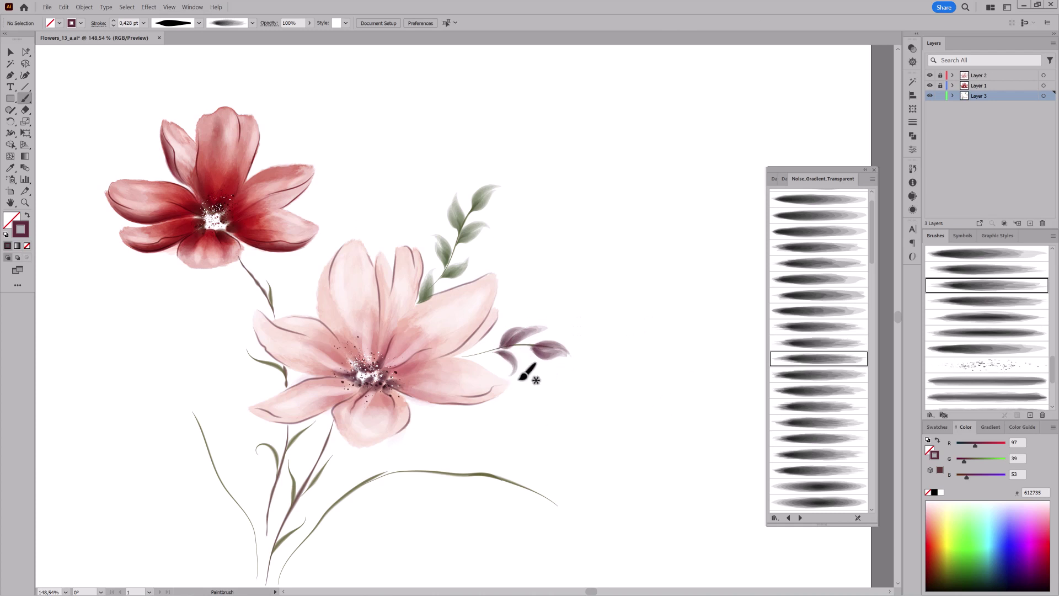
left_click_drag(518, 344, 505, 372)
left_click(832, 376)
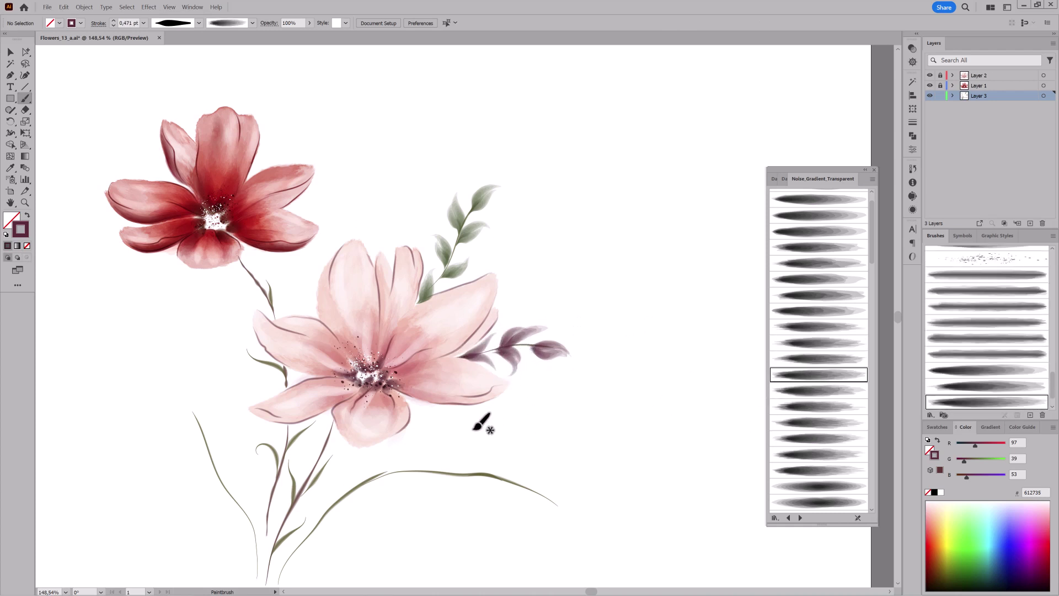
left_click_drag(379, 435, 441, 342)
Step: Thicken a lower olive stem to 0.4 pt, then set a dusty pink colour at 0.6 pt
left_click(344, 370, "ctrl")
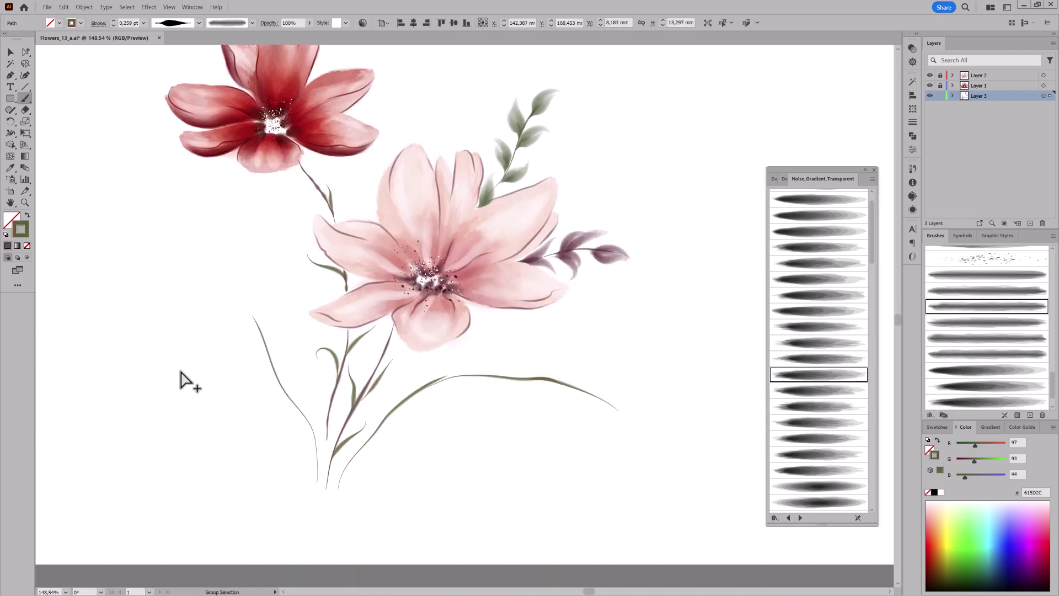
left_click(113, 20)
left_click(137, 311, "ctrl")
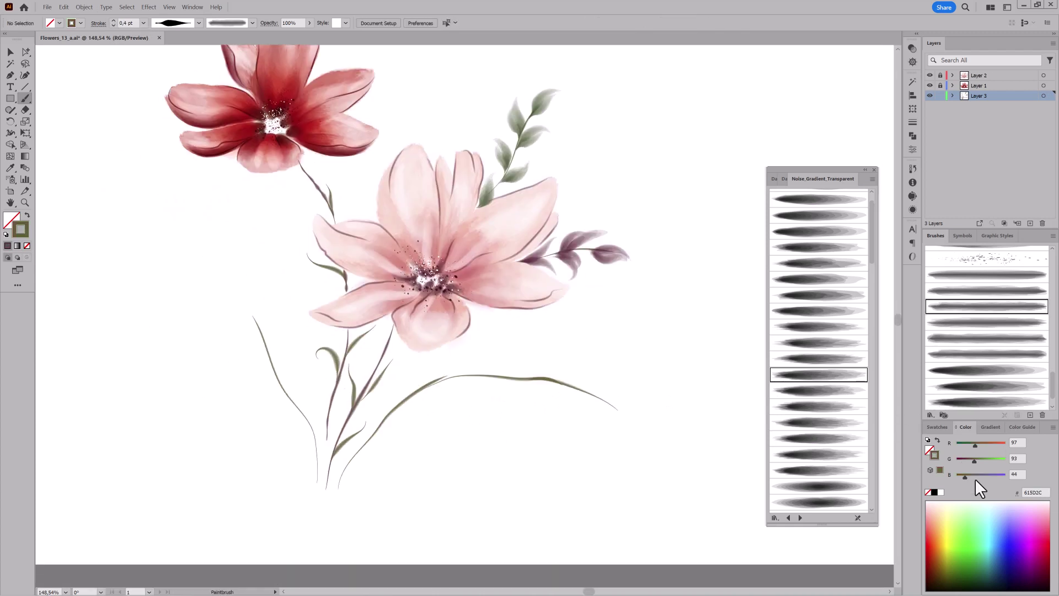
left_click(991, 444)
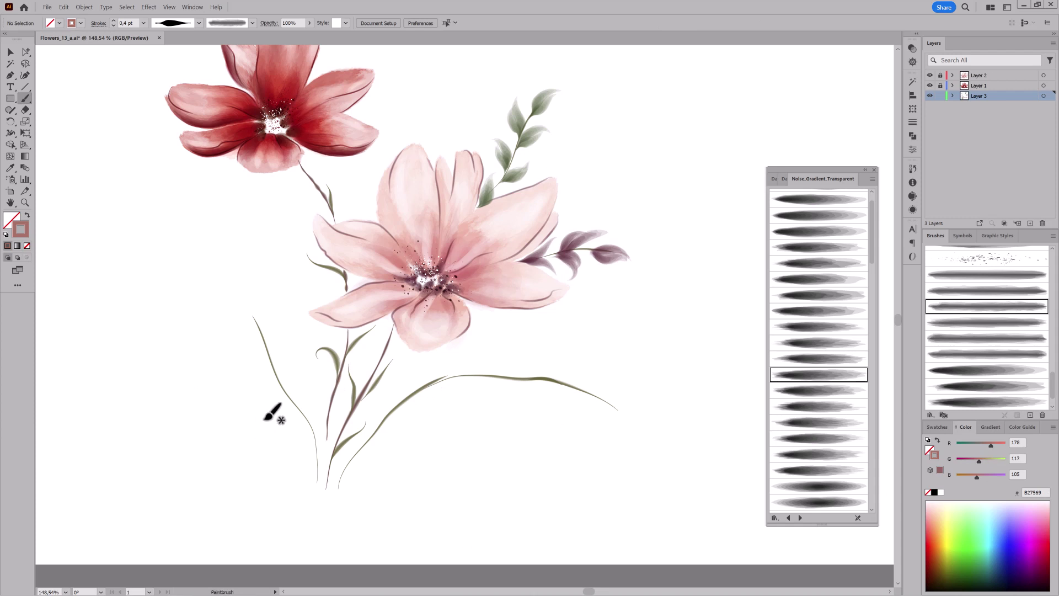
key("]")
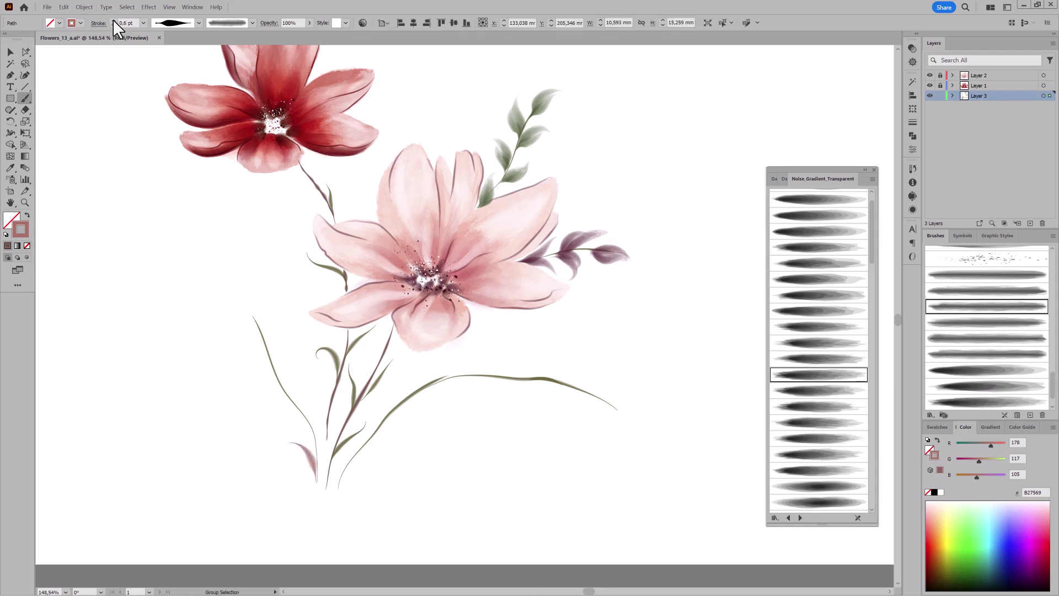
Step: Paint seven pink leaves up the lower-left stem, ending with a curled leaf at the top
left_click_drag(291, 442, 319, 481)
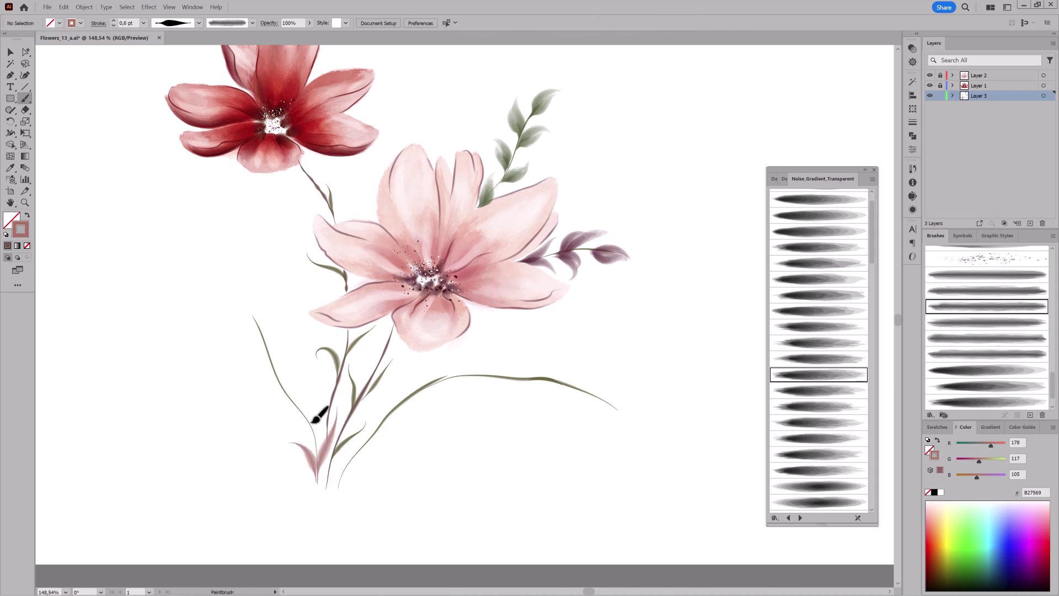
left_click_drag(312, 392, 316, 443)
left_click_drag(266, 399, 301, 409)
left_click_drag(295, 356, 292, 397)
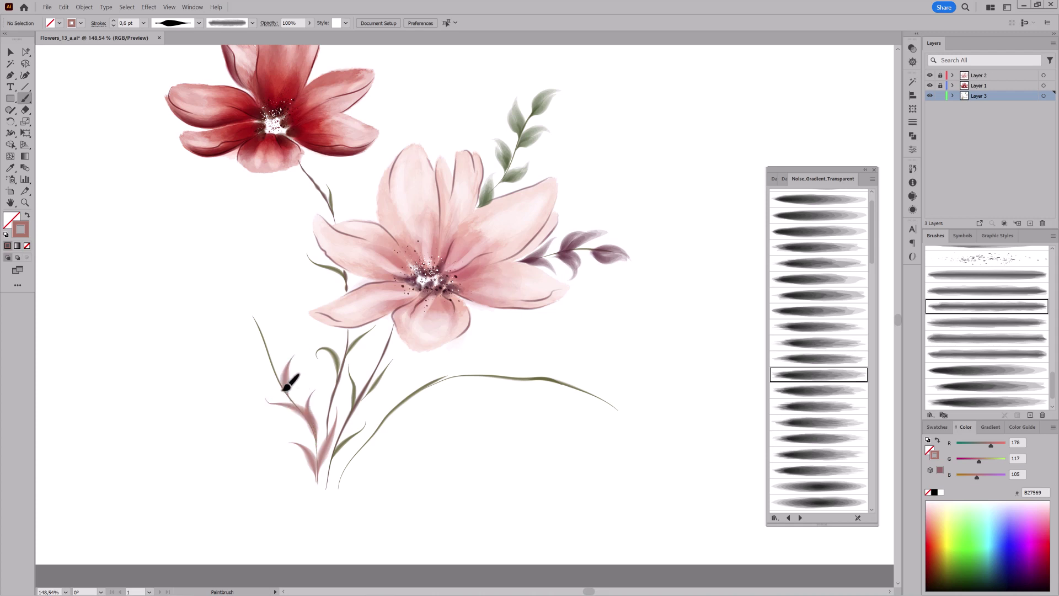
left_click_drag(243, 371, 284, 387)
left_click_drag(272, 324, 265, 353)
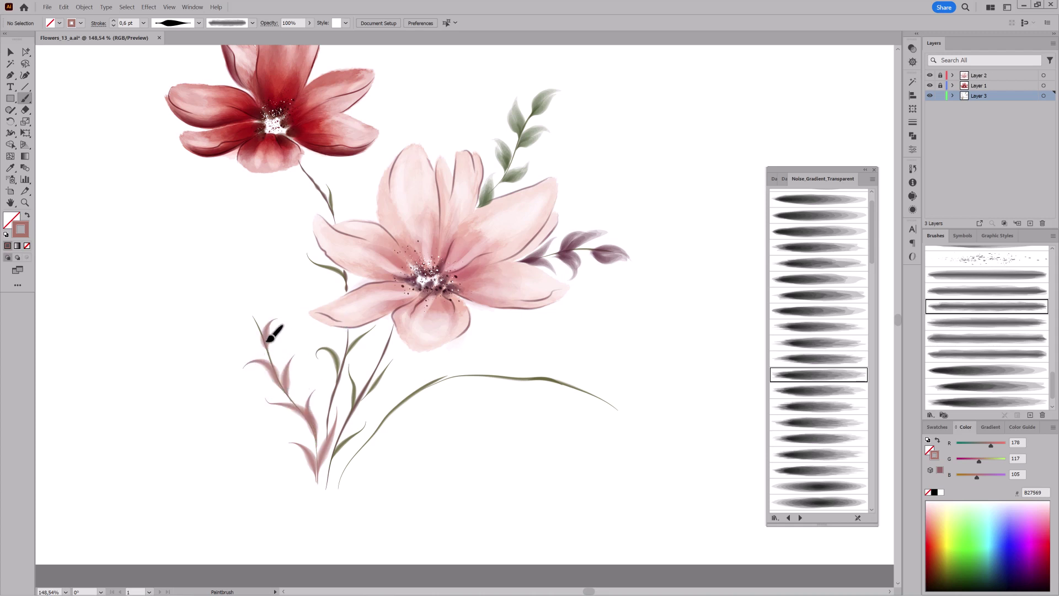
left_click_drag(229, 306, 268, 341)
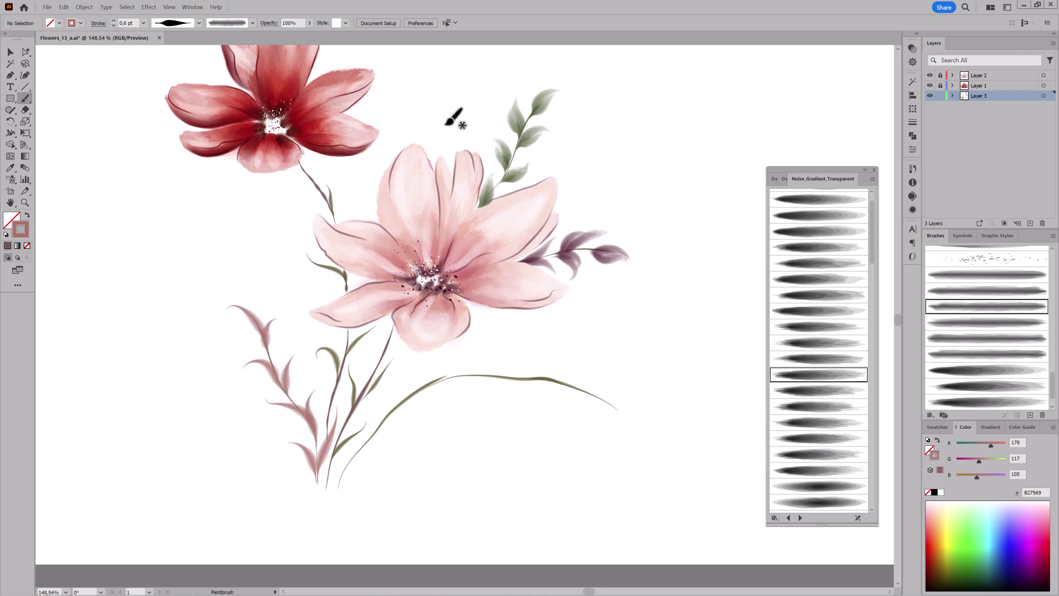
Step: Darken the paint colour to a deep reddish brown and reduce the brush to 0.1 pt
left_click(912, 48)
left_click(815, 59)
left_click(822, 95)
mouse_move(979, 459)
left_mouse_down()
mouse_move(968, 459)
mouse_move(979, 445)
left_mouse_up()
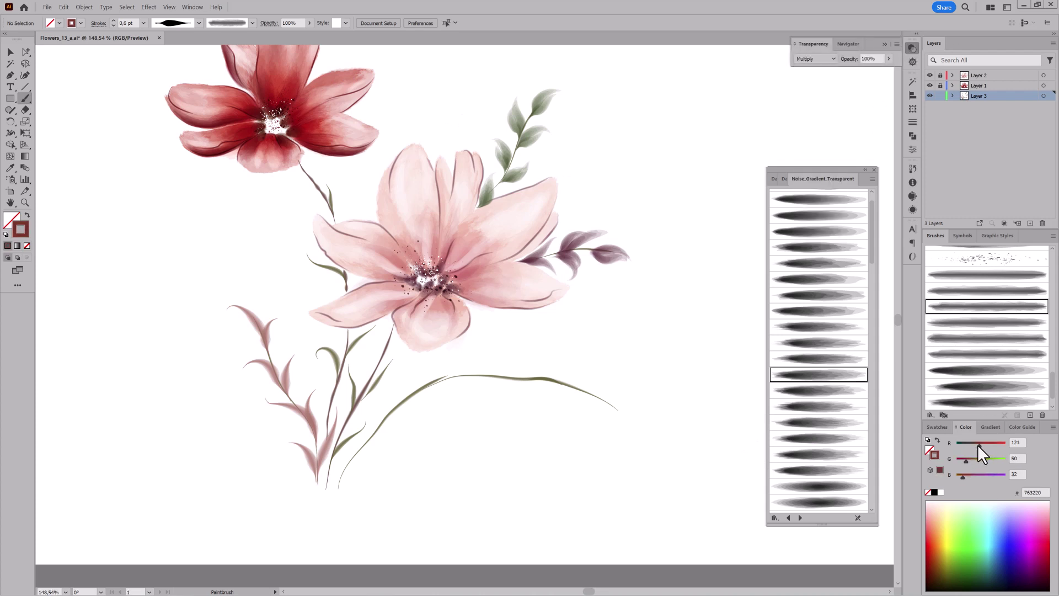
left_click(113, 25)
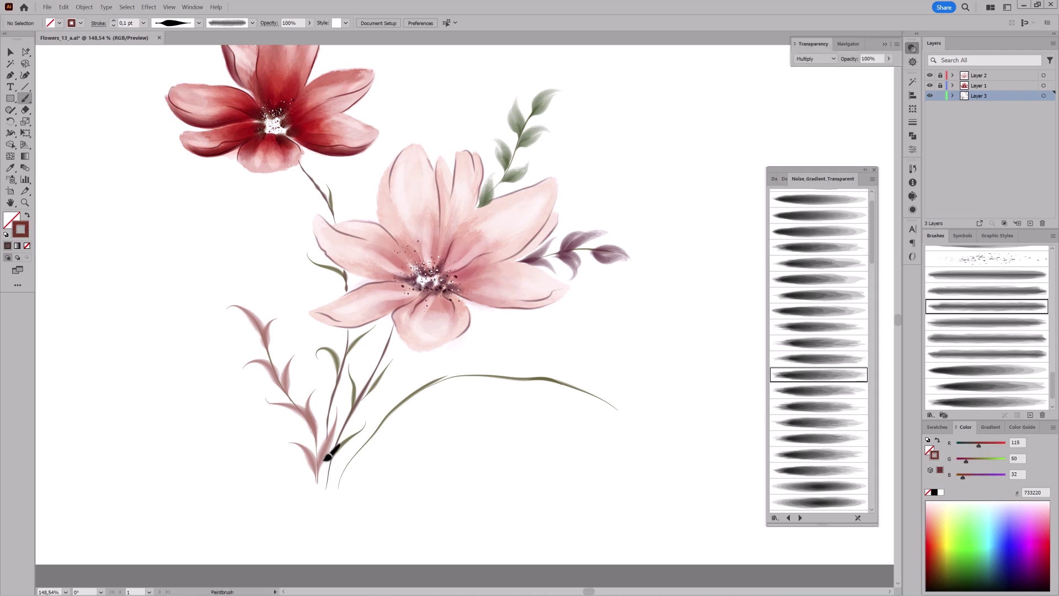
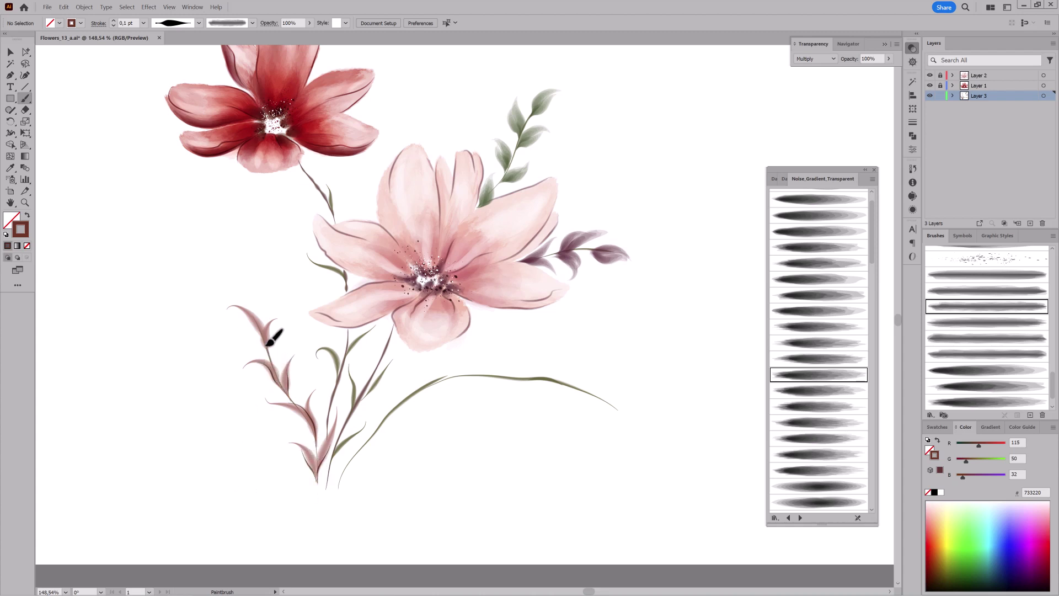
Step: Zoom in to check the purple sprig, then load the first Noise_Gradient_Transparent brush in dark green
scroll(556, 467, "down", 2)
scroll(529, 297, "up", 2)
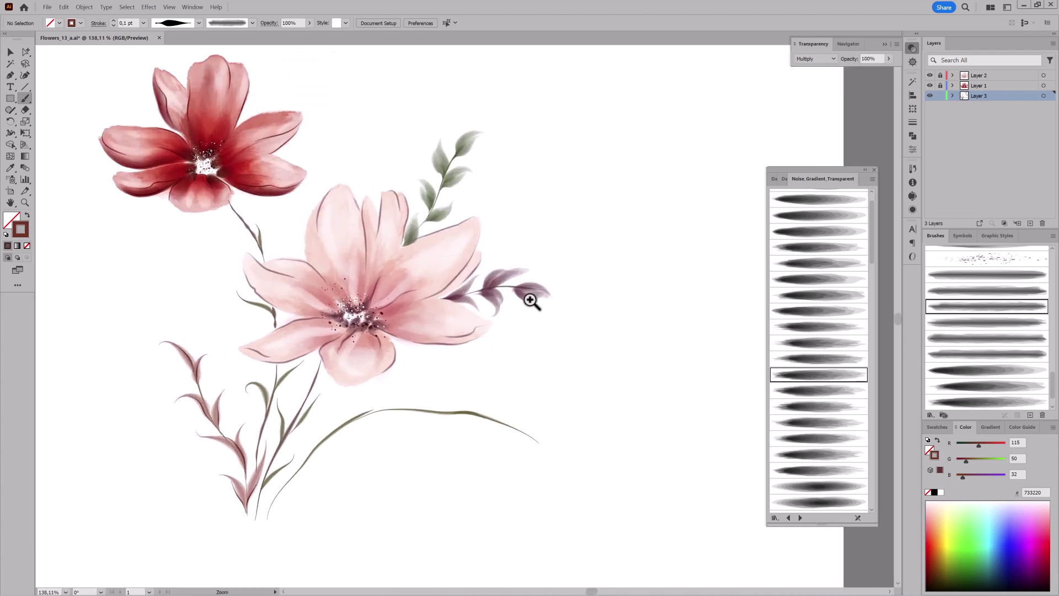
scroll(385, 313, "up", 3)
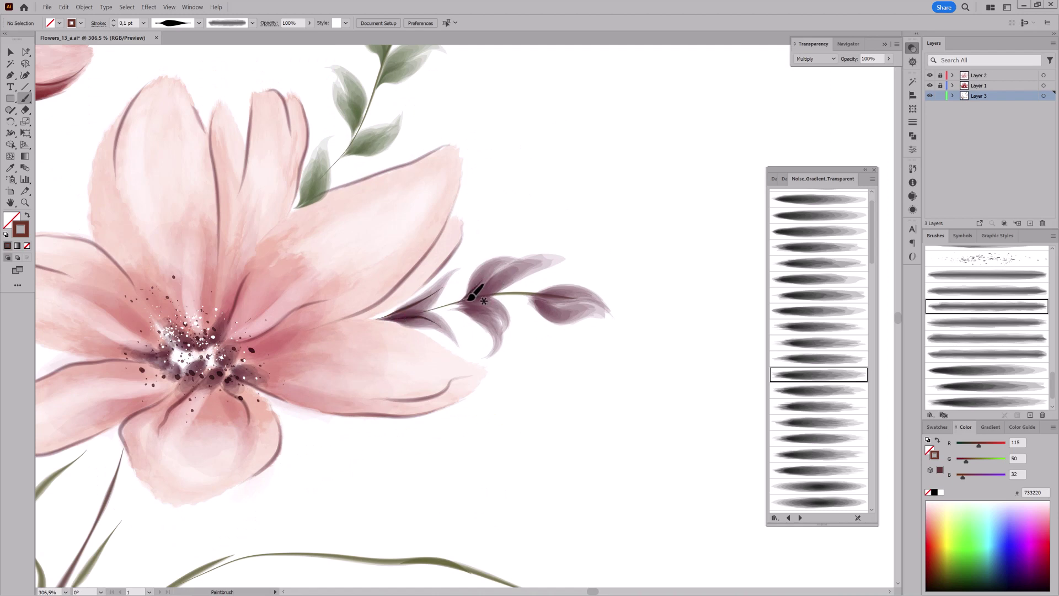
scroll(539, 421, "down", 2)
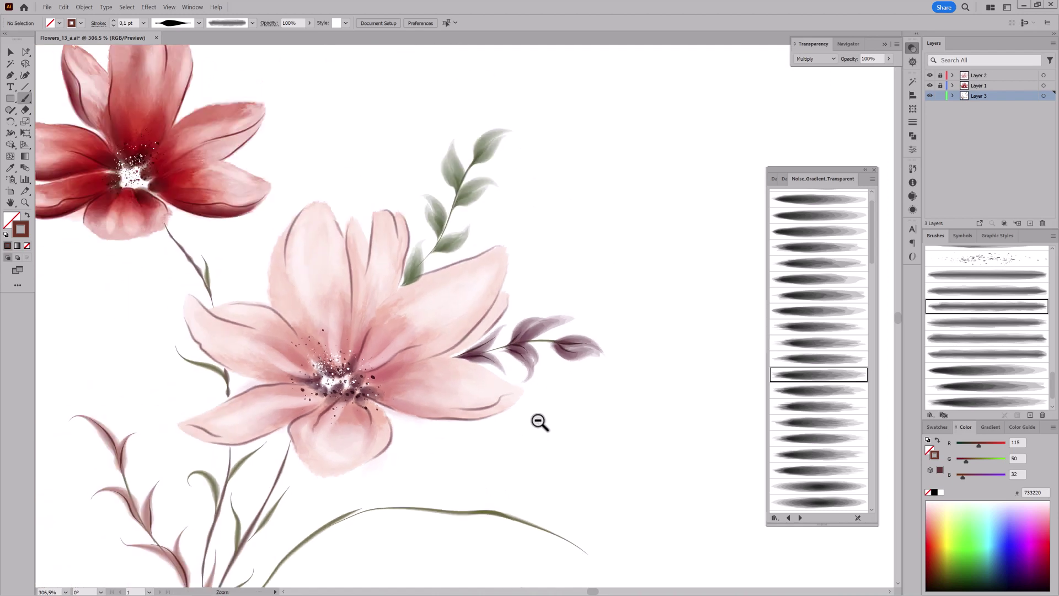
scroll(596, 442, "down", 2)
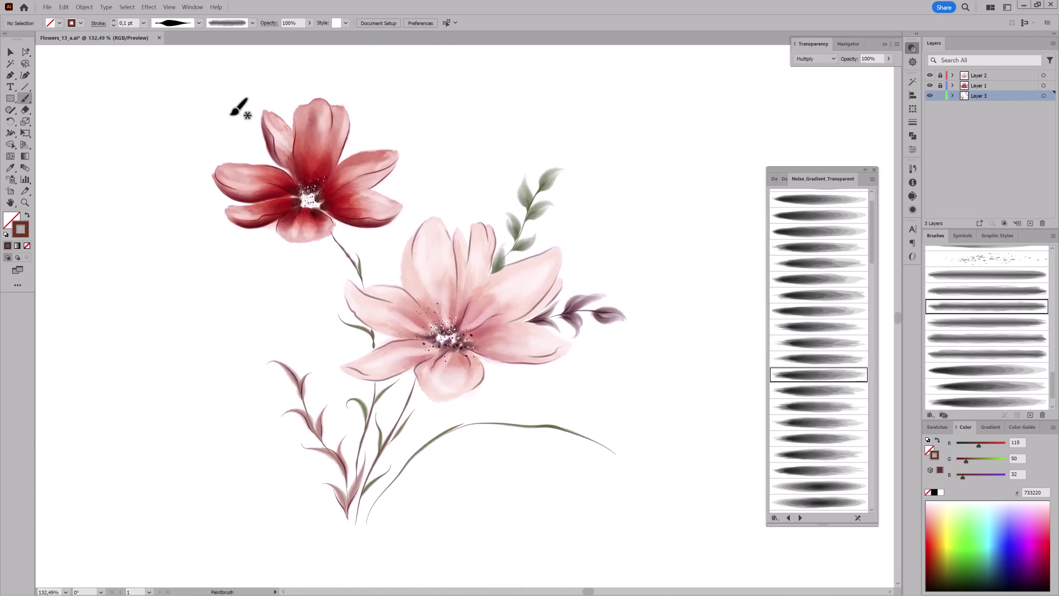
left_click(820, 199)
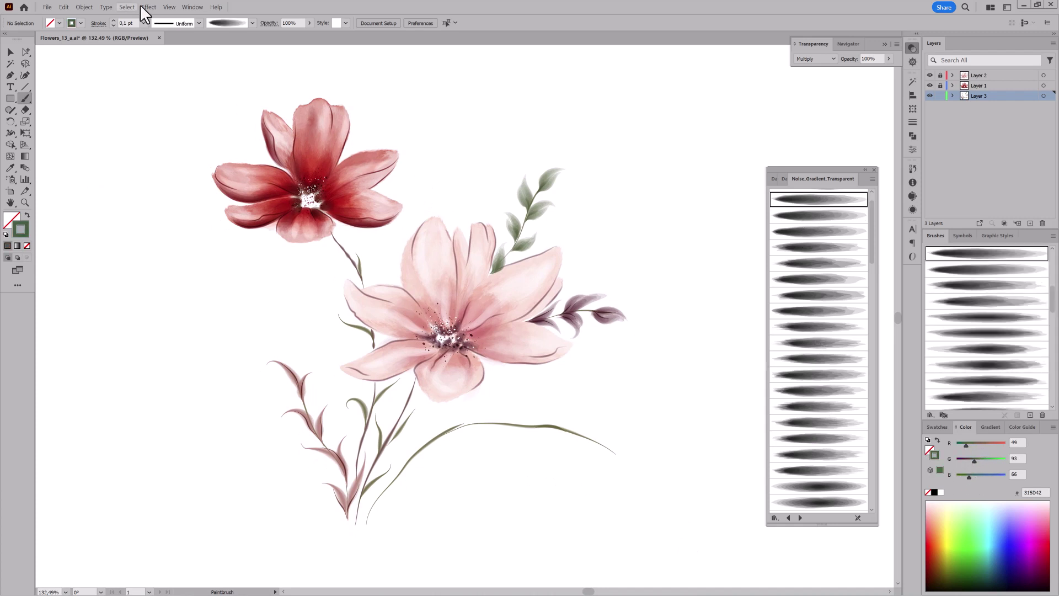
Step: Paint a long tapered 1 pt stem toward the lower right in a greyer green
left_click(198, 23)
left_click(173, 80)
left_click_drag(579, 424, 640, 464)
left_click(144, 23)
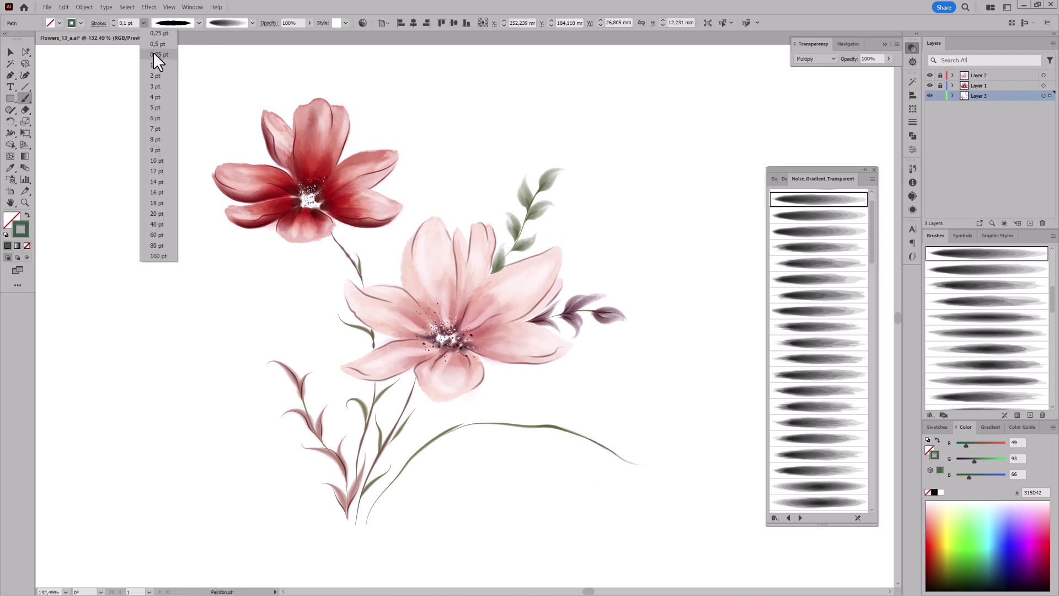
left_click(157, 54)
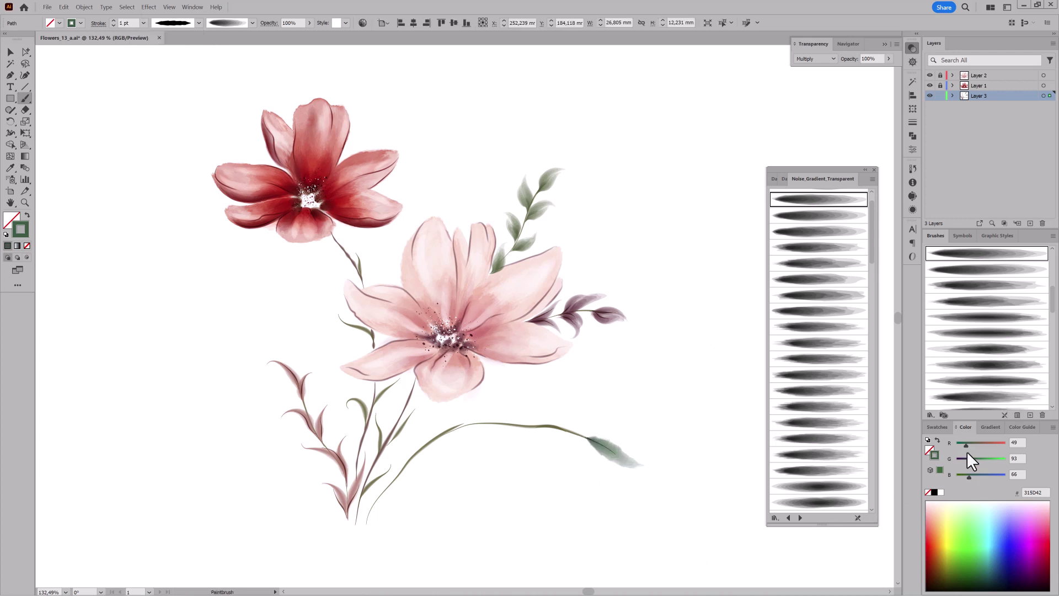
left_click(981, 458, "shift")
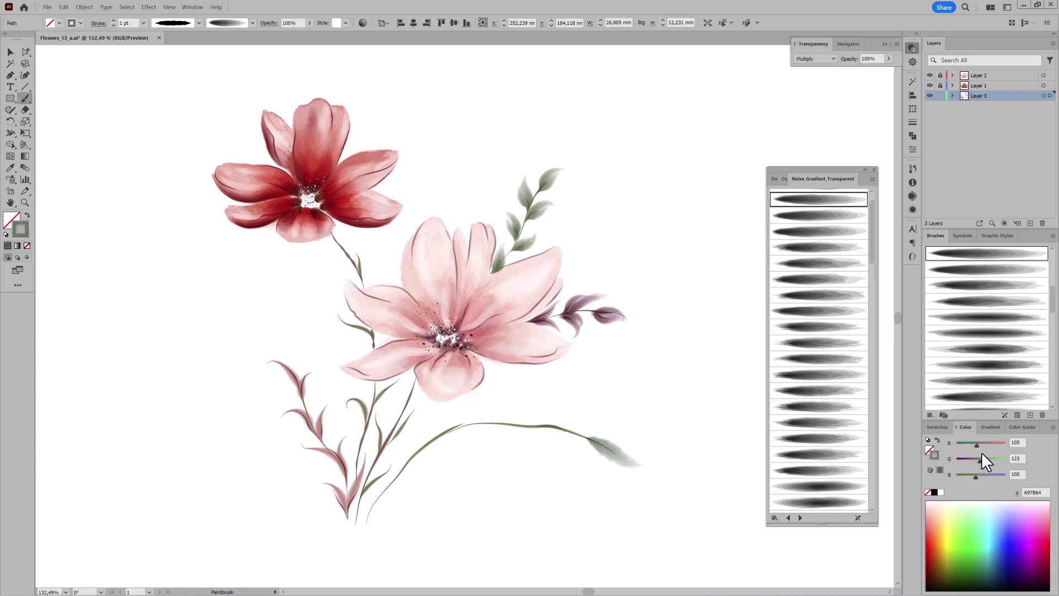
Step: Paint soft leaves along the stem with several Noise_Gradient brushes, from tip to base
left_click(813, 228)
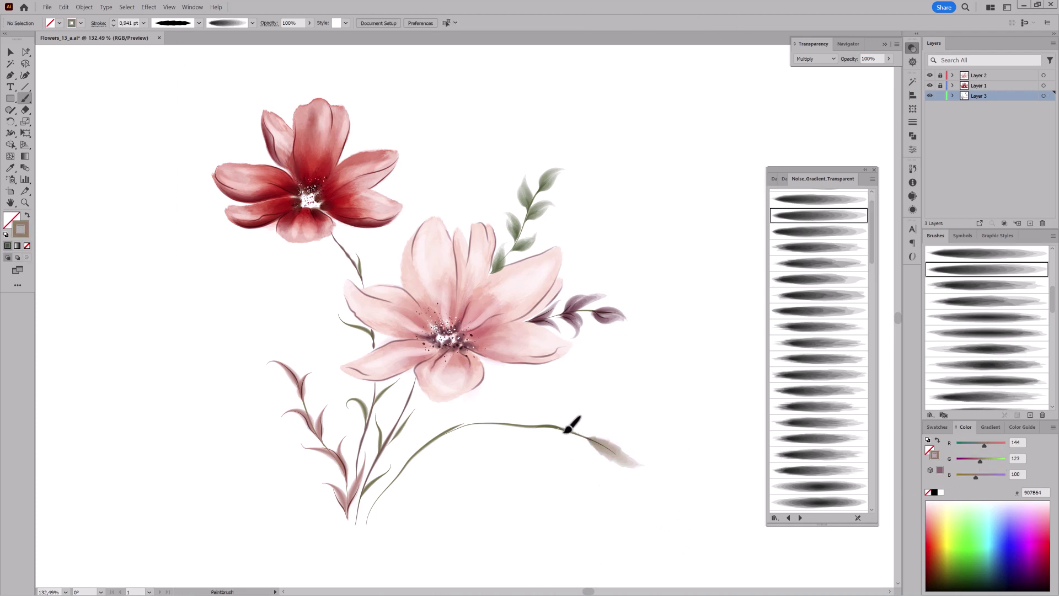
left_click_drag(570, 428, 633, 475)
left_click_drag(599, 417, 543, 425)
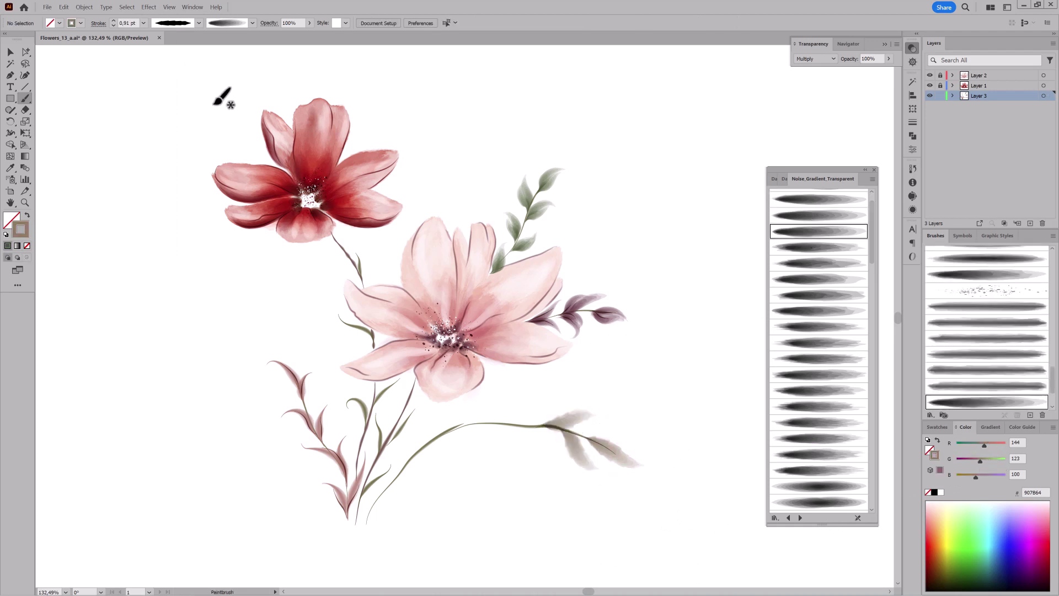
left_click(830, 248)
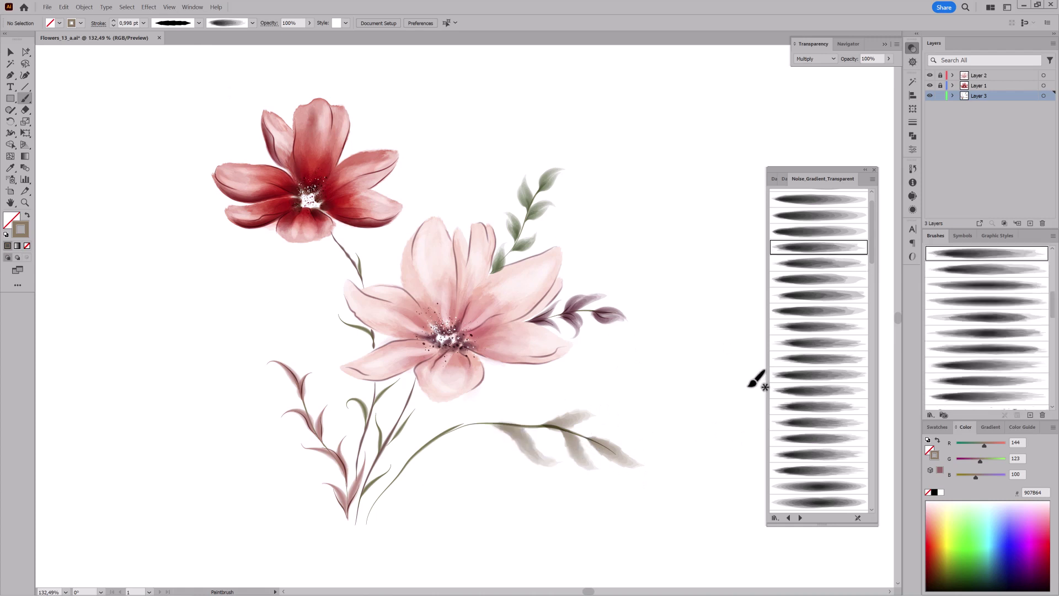
left_click(819, 263)
left_click_drag(497, 419, 538, 398)
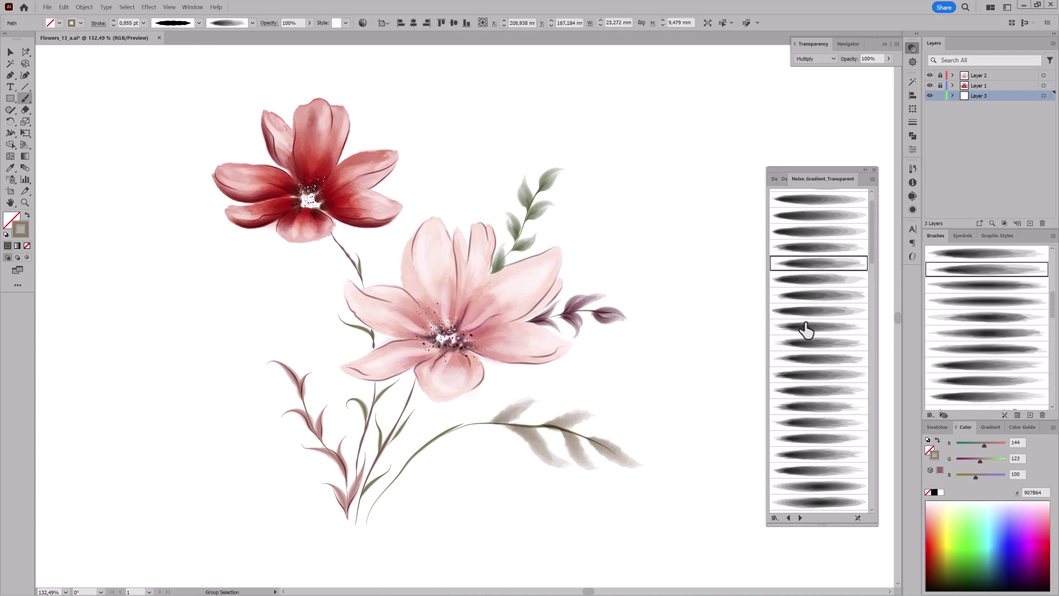
left_click(811, 280)
left_click(827, 295)
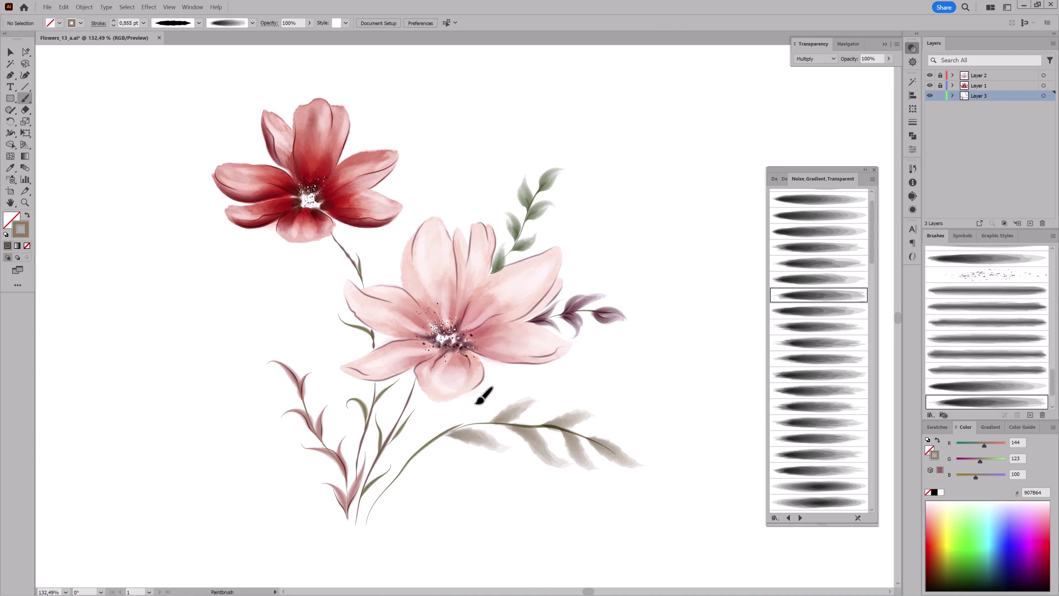
left_click_drag(490, 396, 448, 429)
left_click(811, 311)
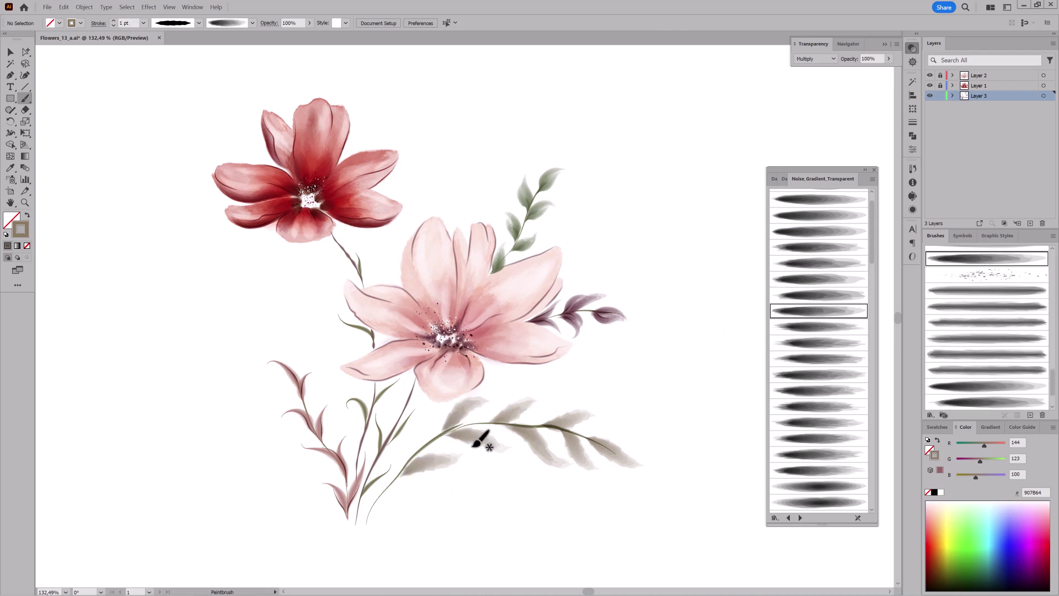
left_click_drag(396, 475, 411, 436)
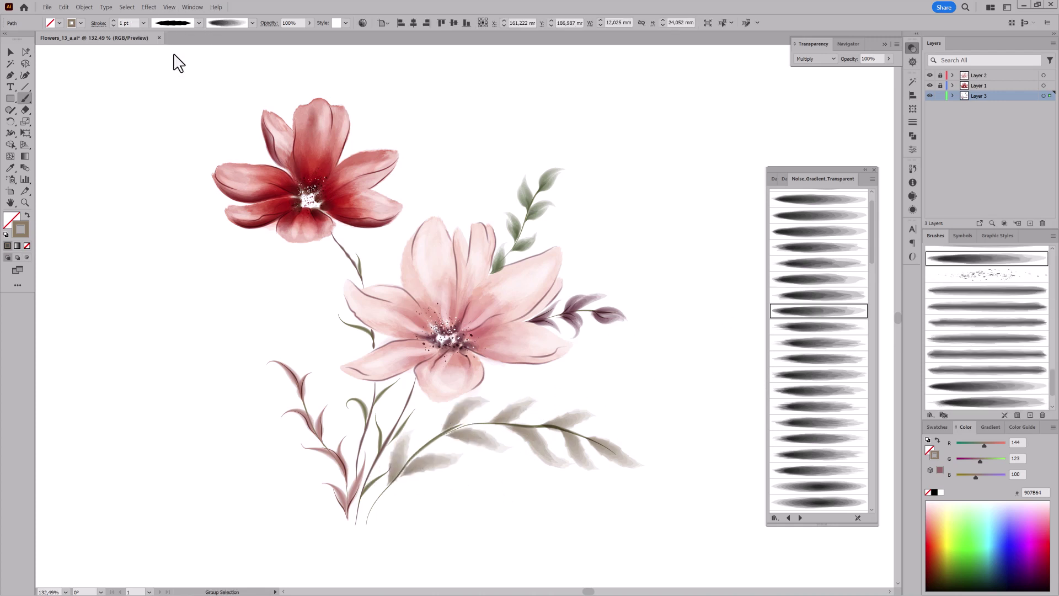
Step: Recolour the new leaves olive green by lowering the B slider
left_click(477, 414, "ctrl")
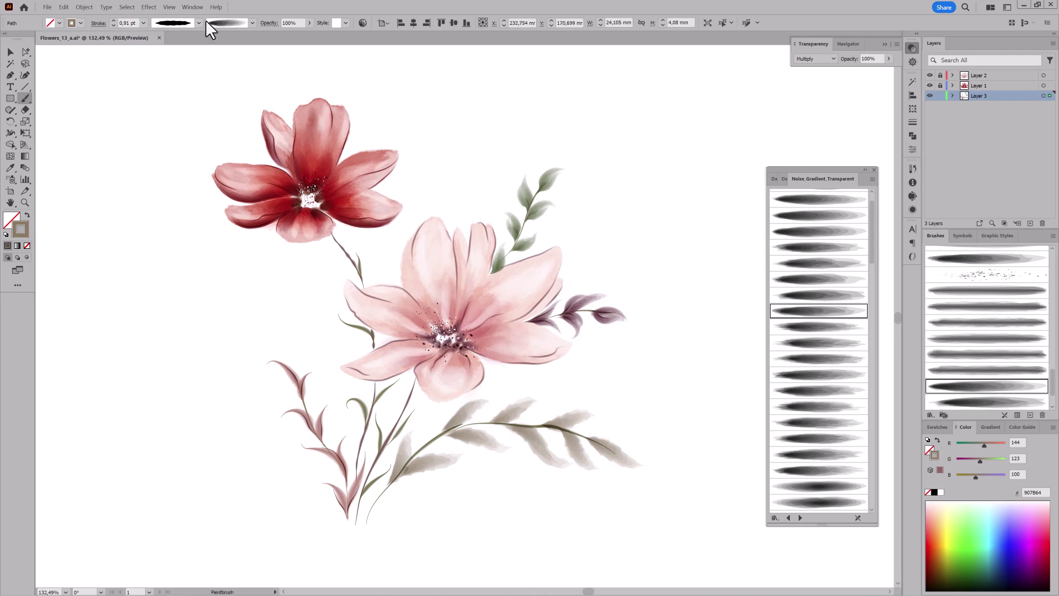
left_click(552, 461, "ctrl")
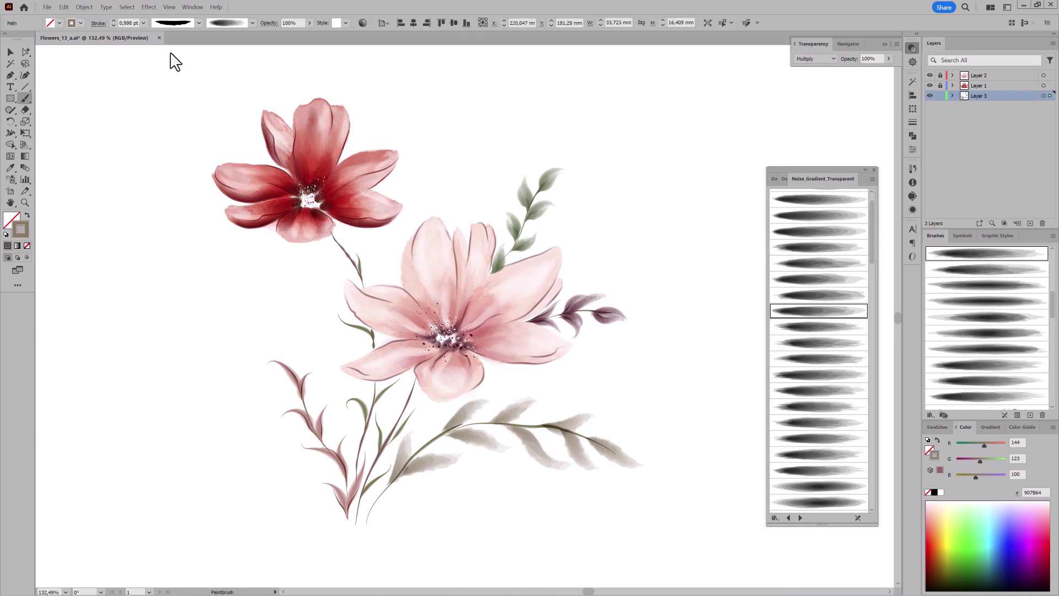
left_click(457, 437, "ctrl+shift")
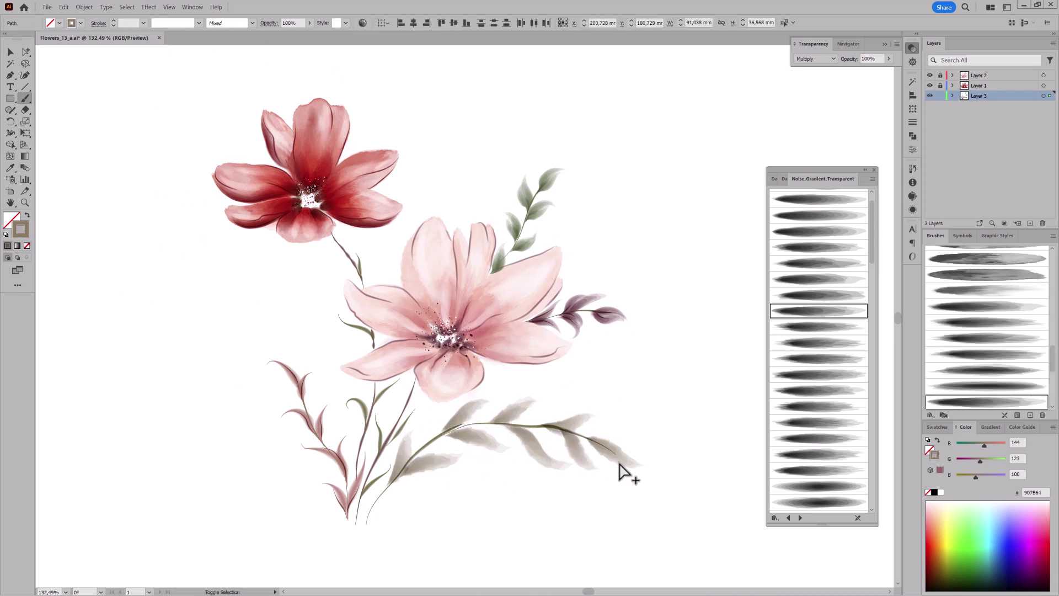
left_click_drag(975, 475, 967, 475)
left_click(562, 543, "ctrl")
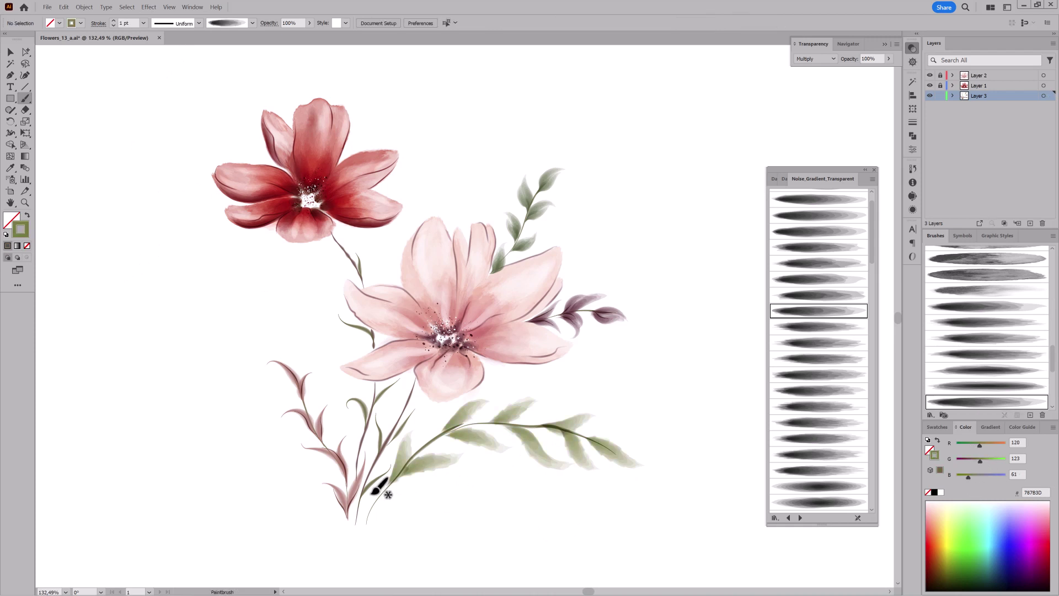
Step: On Layer 4, paint a pale cream 2 pt wash beside the stems
left_click(322, 437, "ctrl")
left_click(993, 106)
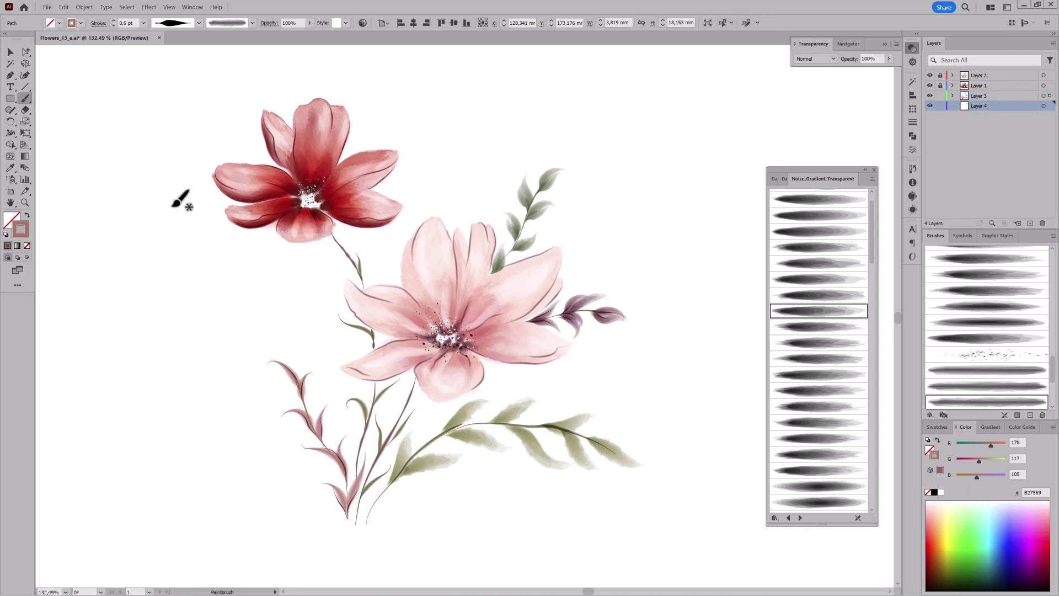
left_click(948, 503)
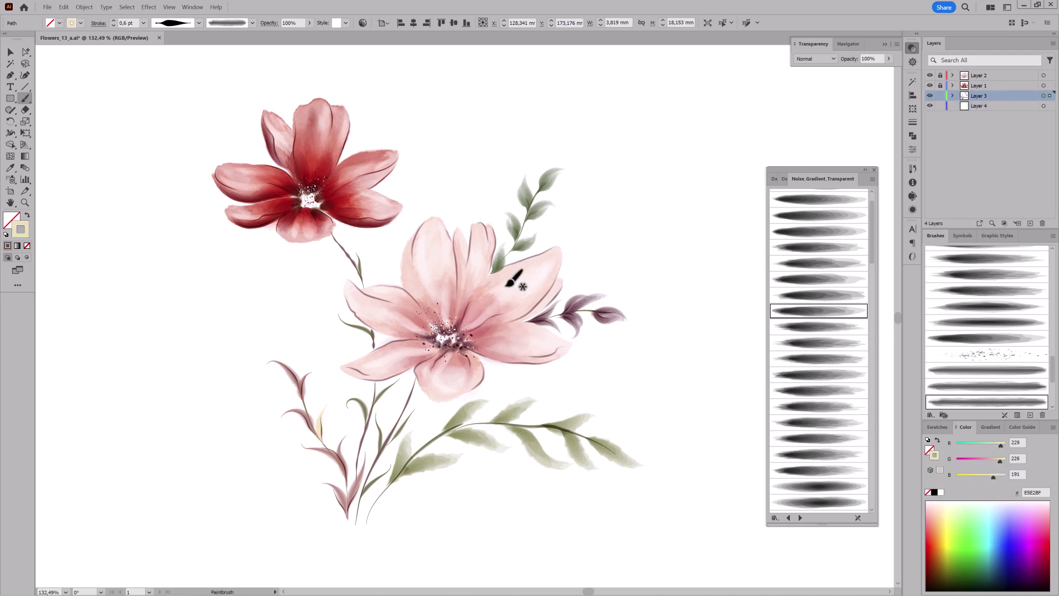
left_click(143, 23)
left_click(160, 72)
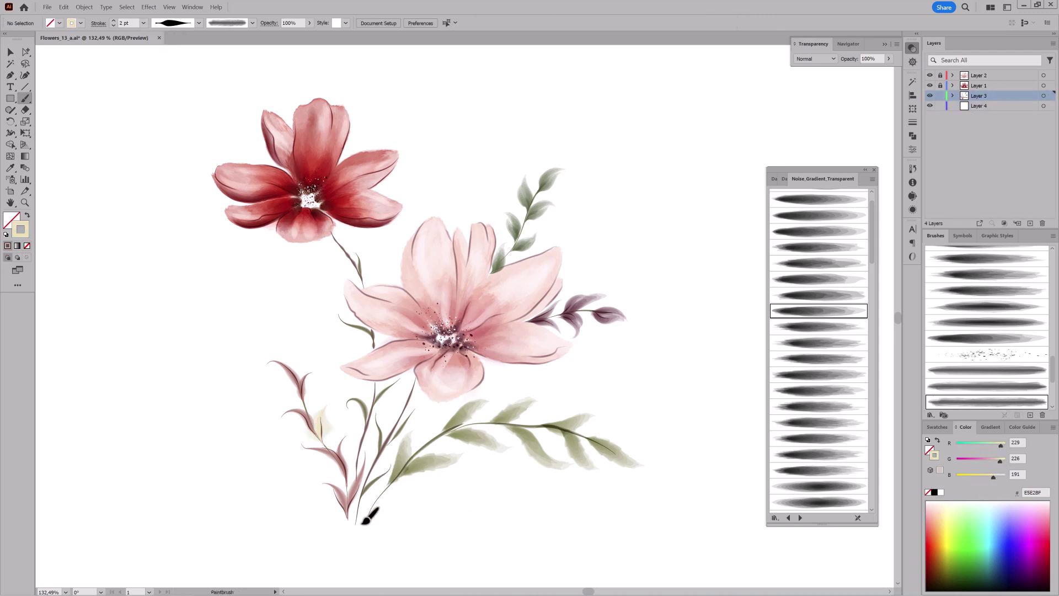
left_click_drag(358, 499, 222, 228)
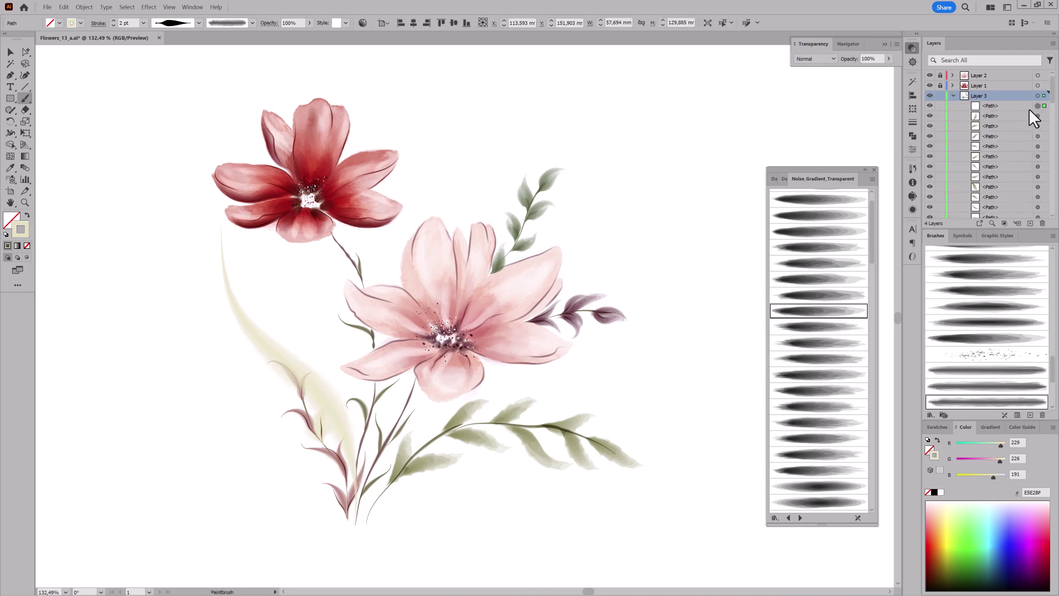
Step: Cut the wash stroke from Layer 3 and paste it back in place
left_click(1028, 105)
left_click(63, 7)
left_click(77, 34)
left_click(64, 7)
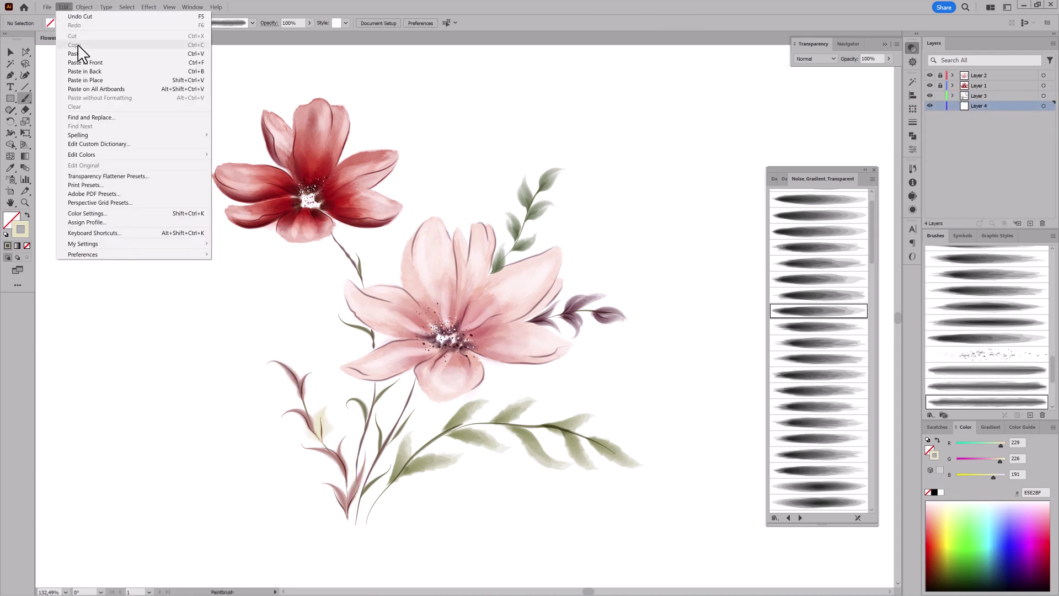
left_click(77, 26)
Step: Select the tall pale wash stroke, review width profiles, and delete it
left_click(10, 167)
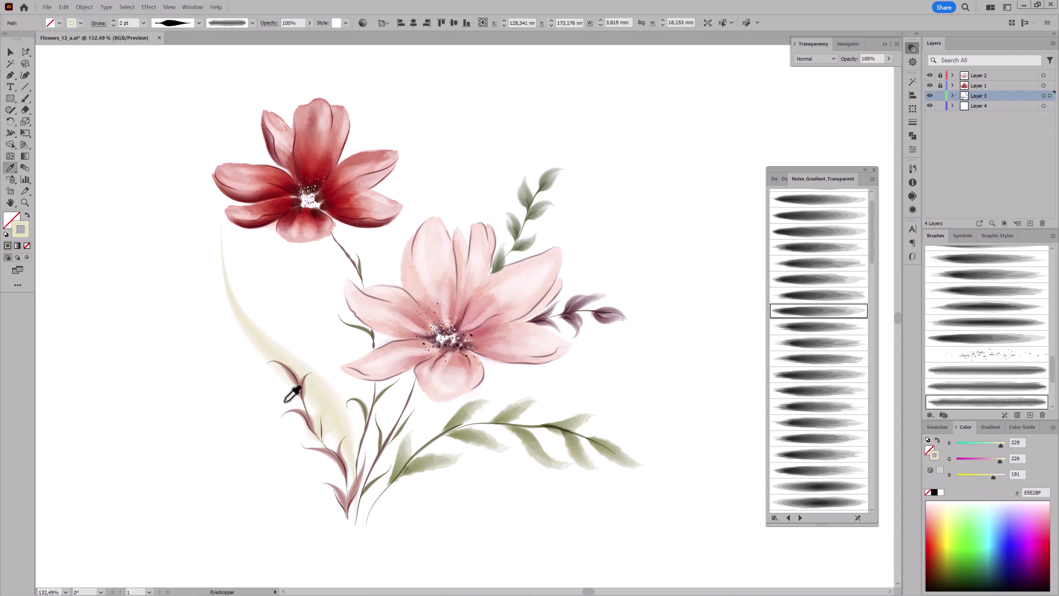
left_click(317, 422)
left_click(198, 23)
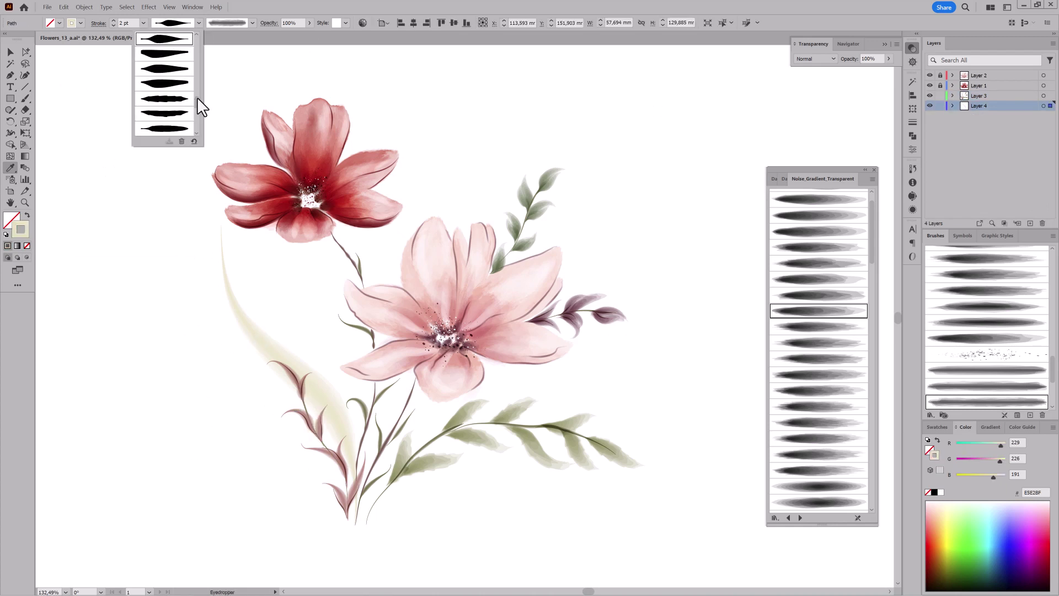
scroll(198, 105, "down", 2)
scroll(199, 90, "down", 2)
scroll(204, 76, "down", 2)
key("Escape")
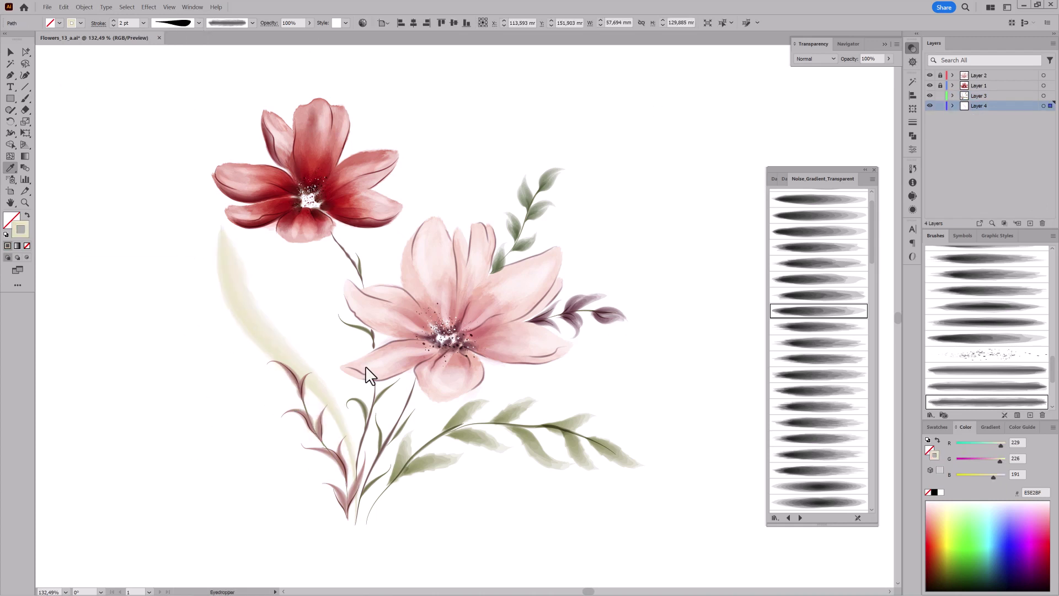
key("Delete")
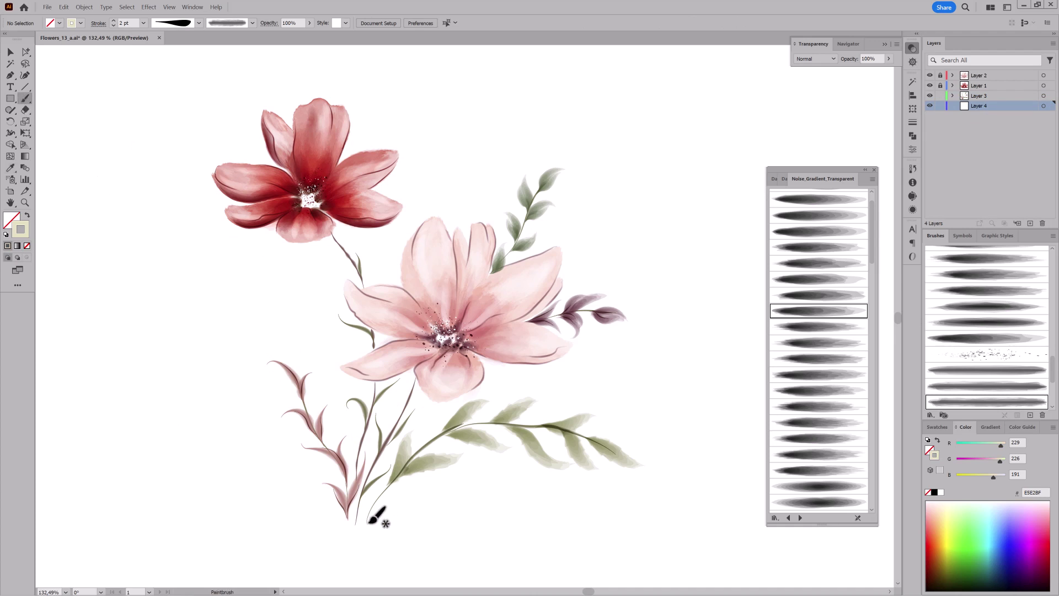
Step: Paint three pale washes: below the leaves, behind the stems, and at the left
mouse_move(539, 438)
left_mouse_down()
mouse_move(372, 504)
mouse_move(394, 381)
left_mouse_up()
left_click(828, 298)
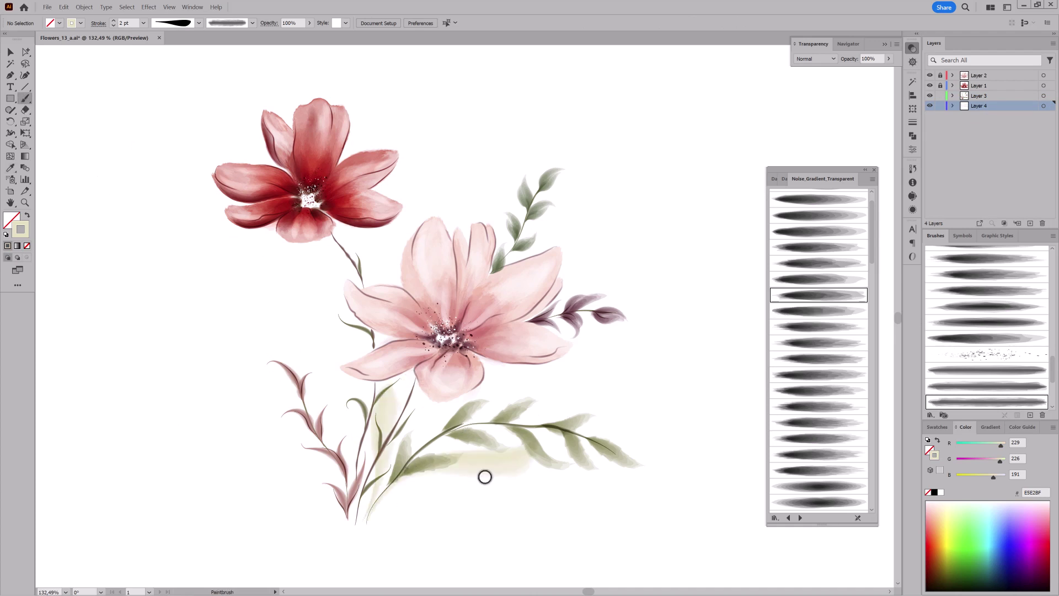
left_click_drag(333, 390, 331, 364)
left_click(828, 311)
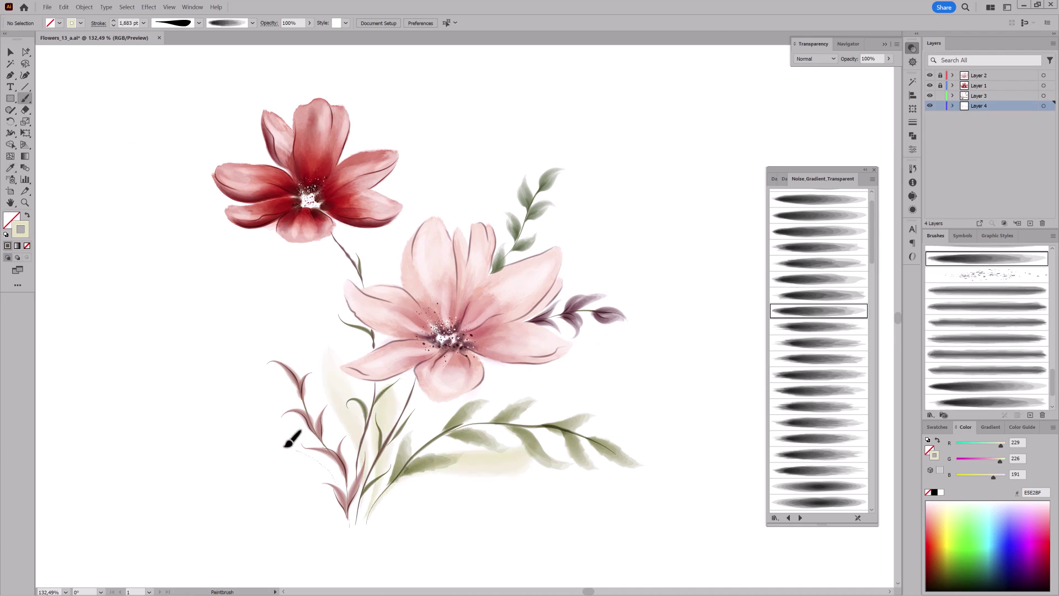
left_click_drag(287, 441, 337, 436)
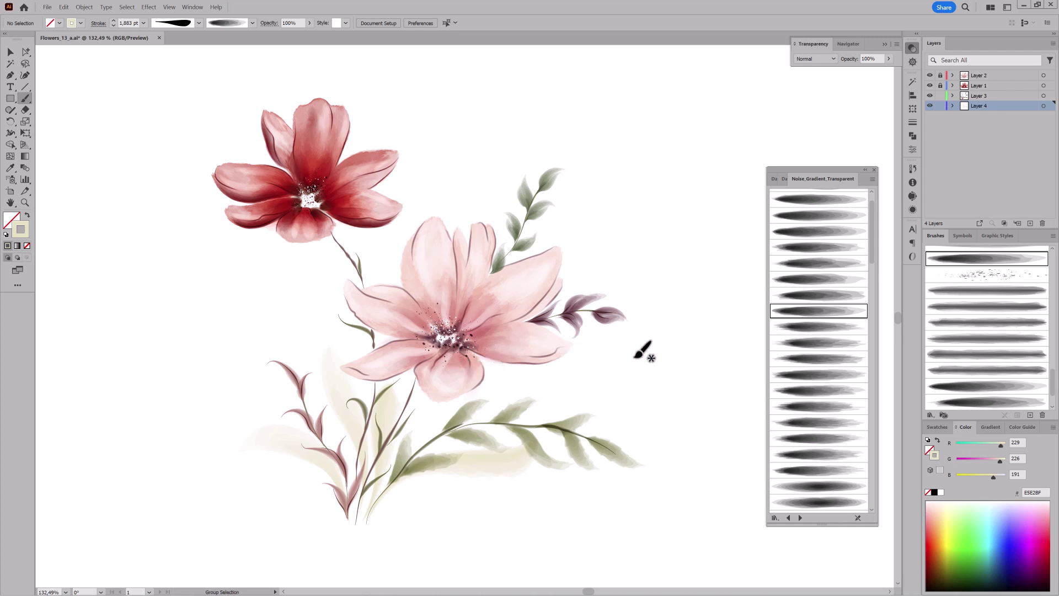
scroll(717, 331, "down", 1)
left_click(784, 179)
Step: Paint a pale pink diagonal 8 pt wash behind the bouquet with a broad Dagubi wash brush
left_click_drag(874, 300, 875, 466)
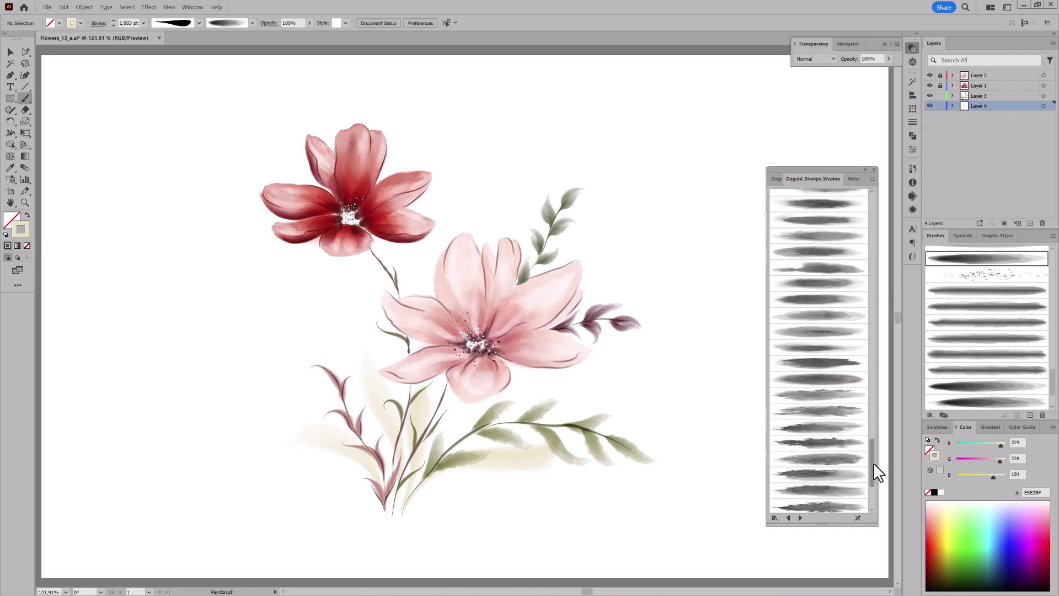
left_click(829, 392)
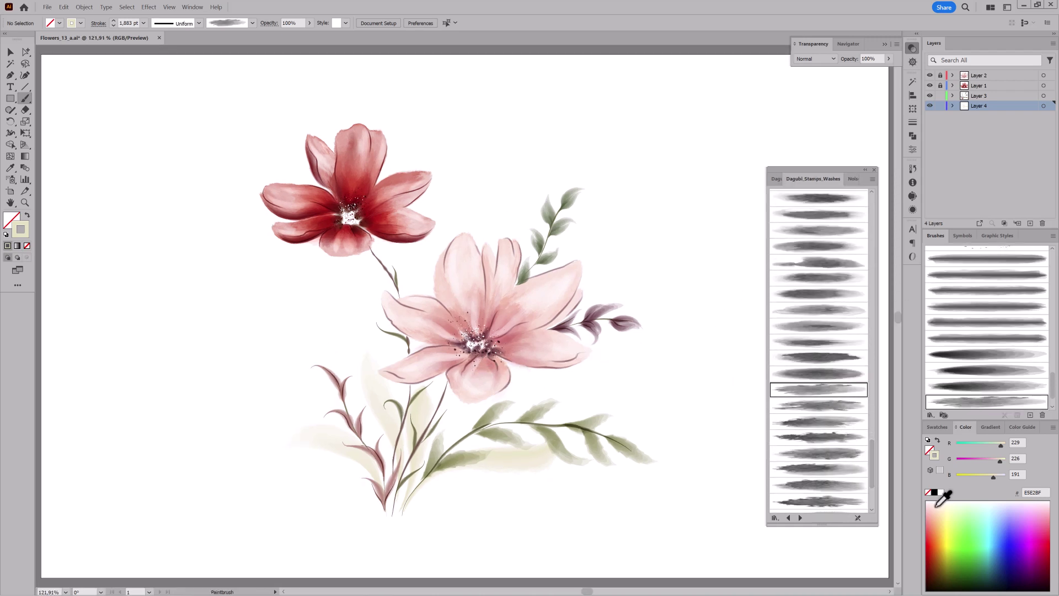
left_click(937, 503)
left_click_drag(291, 408, 667, 245)
left_click(143, 23)
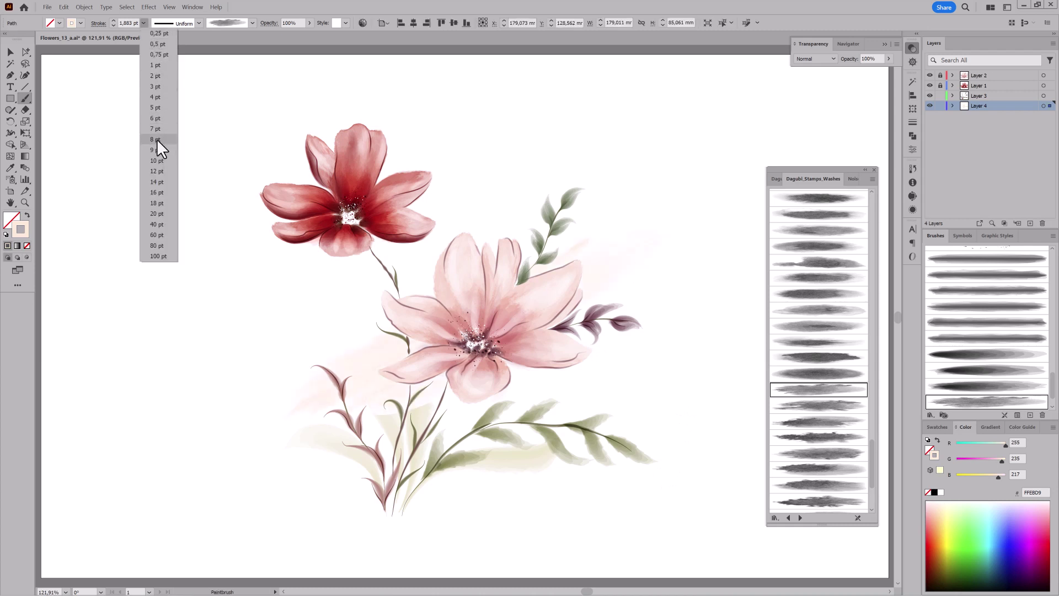
left_click(158, 145)
Step: Set the wash to Darken, make it pinker, shift it left, and swap its wash brush
left_click(815, 59)
left_click(824, 86)
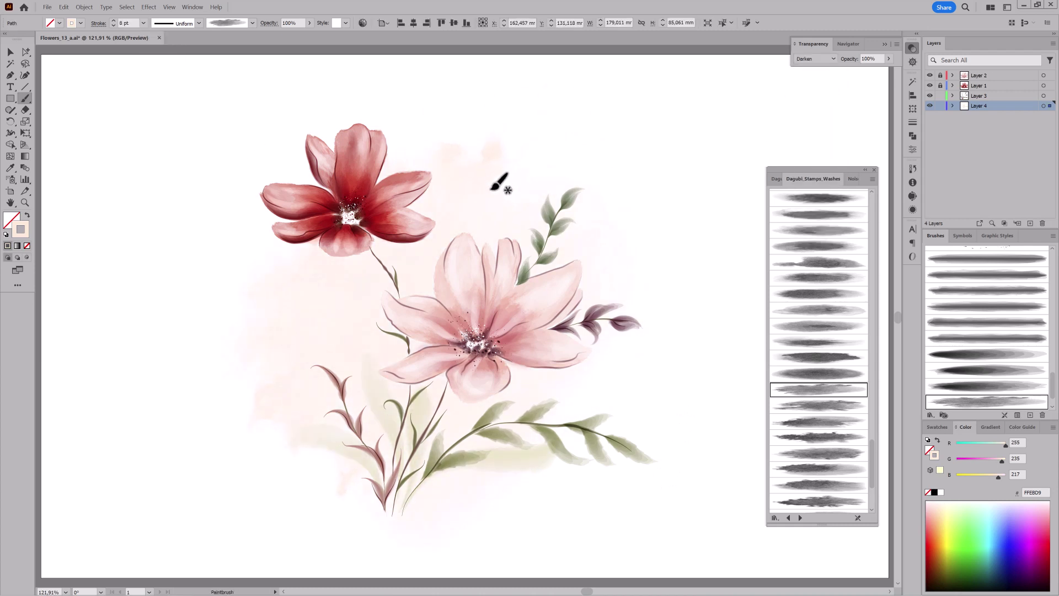
mouse_move(988, 443)
left_mouse_down()
mouse_move(1001, 440)
mouse_move(1002, 466)
left_mouse_up()
mouse_move(337, 314)
left_mouse_down()
mouse_move(244, 355)
mouse_move(268, 356)
left_mouse_up()
left_click(821, 439)
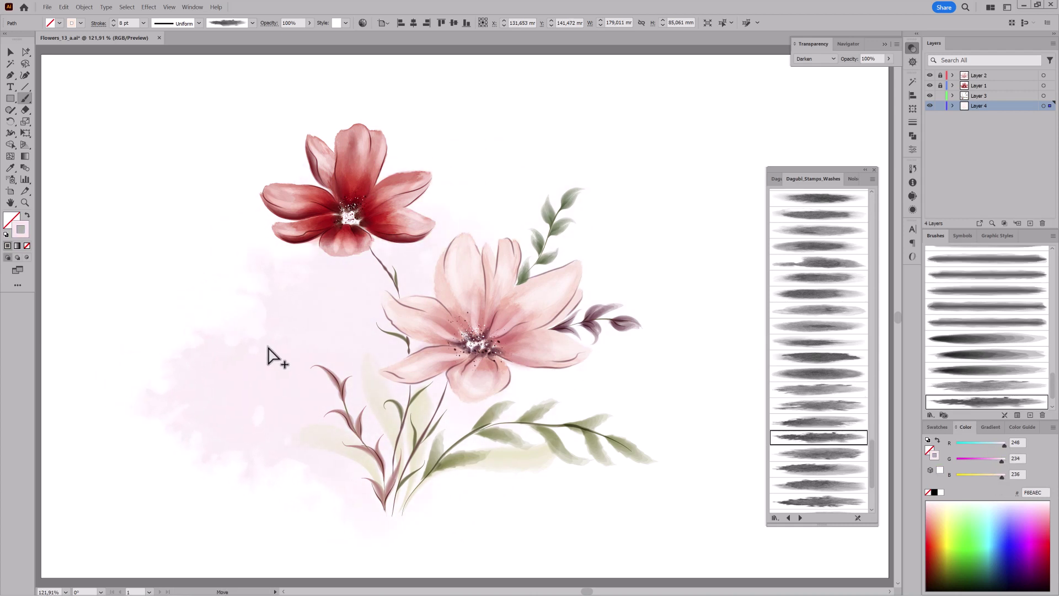
Step: Free Transform the wash to about 105 mm, rotate it 45°, and tint it pale mint
left_click(25, 133)
left_click_drag(539, 377, 429, 376)
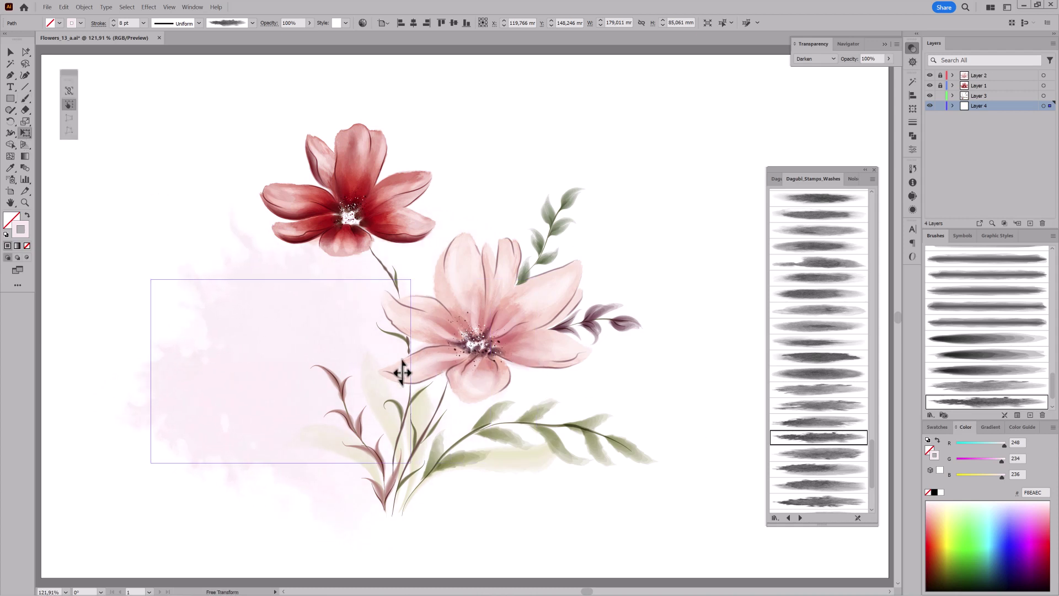
left_click_drag(207, 279, 94, 438)
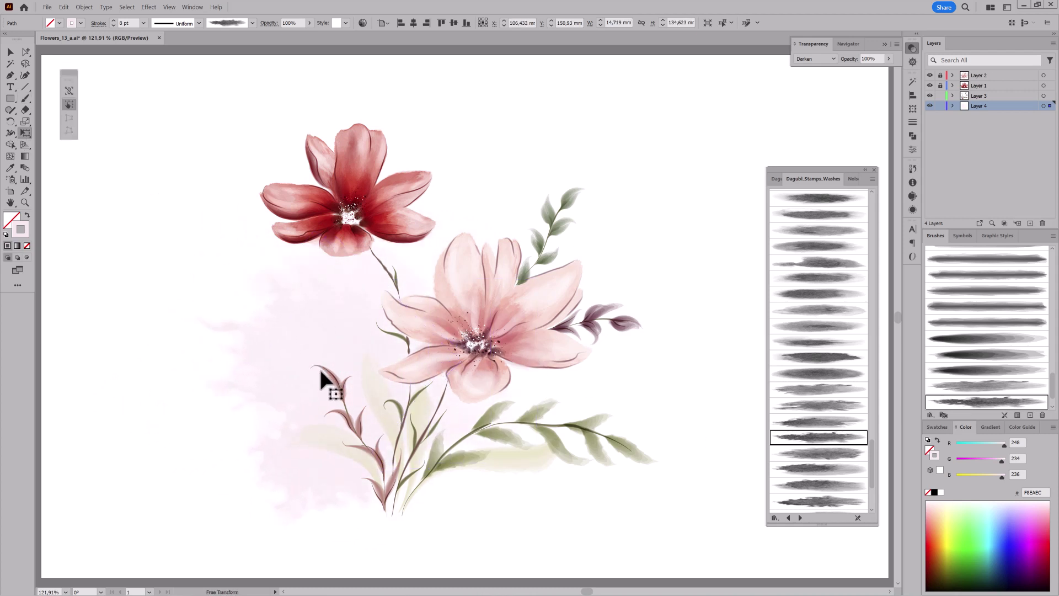
left_click_drag(978, 508, 993, 504)
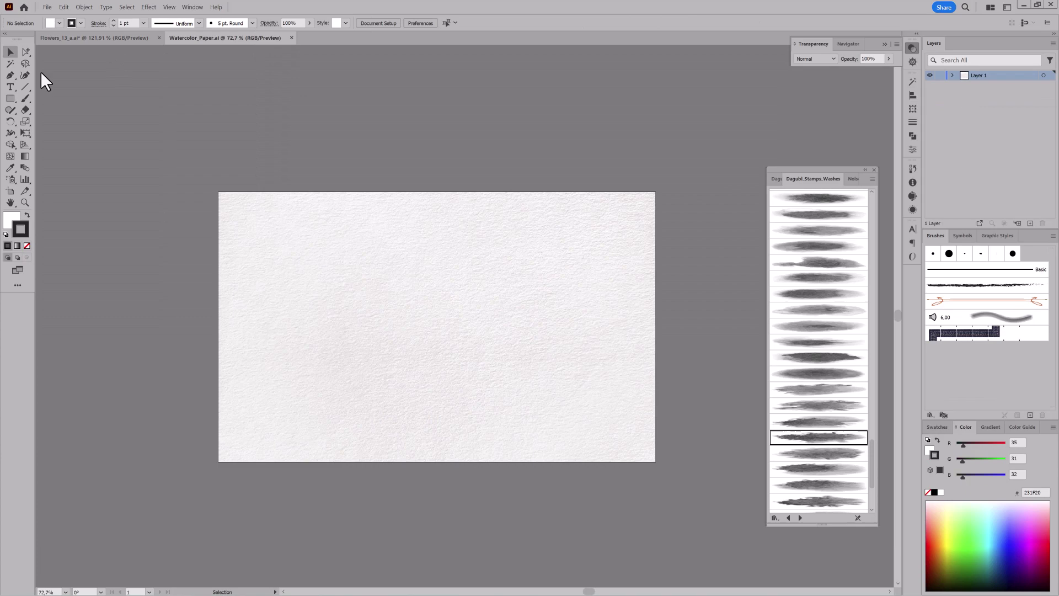
Step: Copy the watercolor paper texture and paste it into the Flowers document
left_click(63, 7)
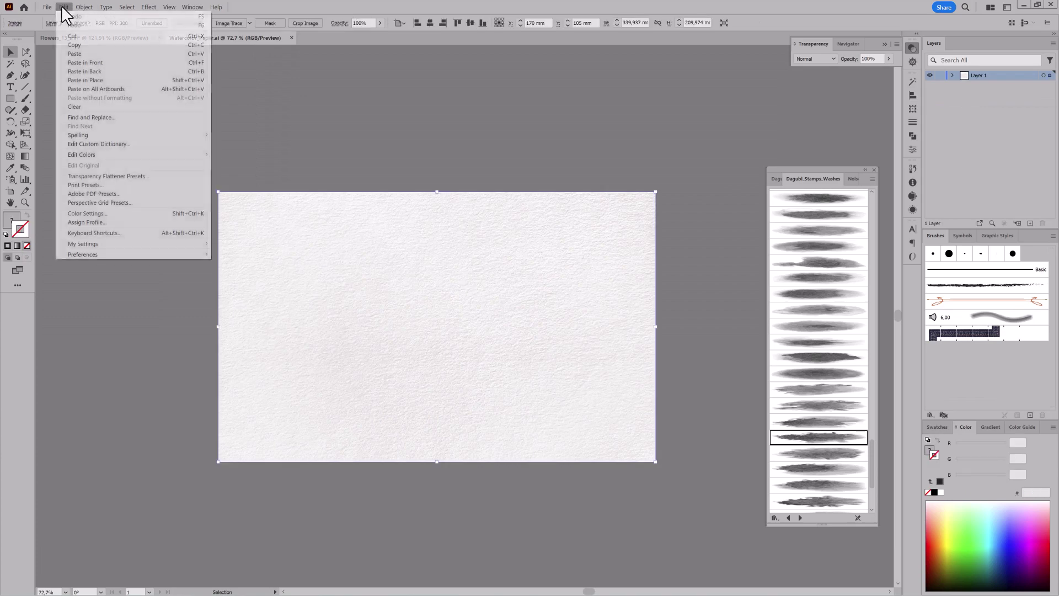
left_click(73, 39)
left_click(64, 6)
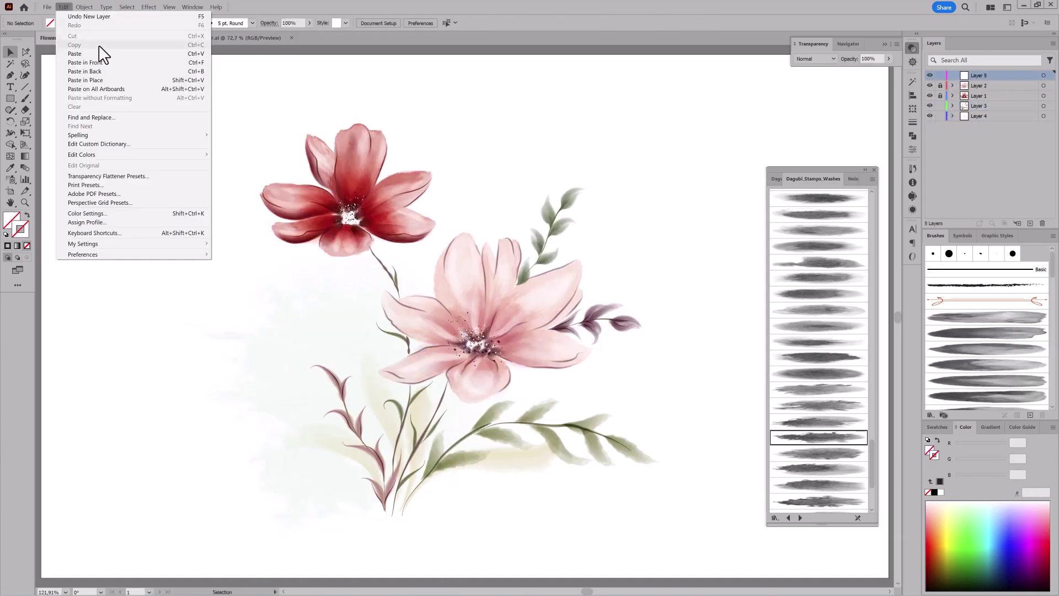
left_click(104, 54)
Step: Stretch the paper texture to fill the artboard and set it to Multiply
left_click(168, 7)
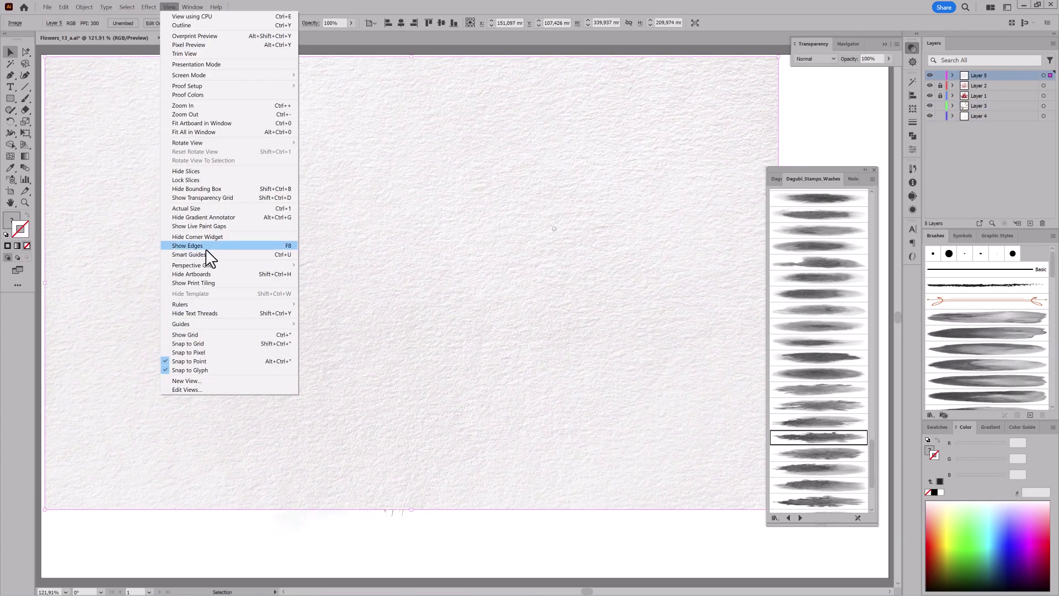
left_click(209, 252)
left_click_drag(128, 147, 94, 104)
key("ctrl+1")
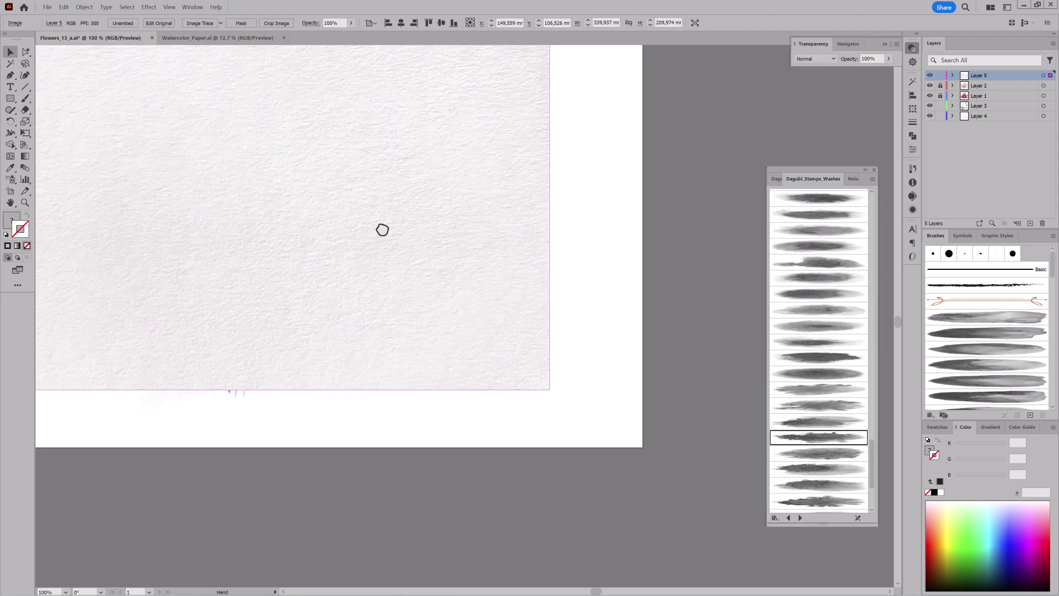
left_click_drag(550, 390, 649, 449)
scroll(374, 267, "up", 10)
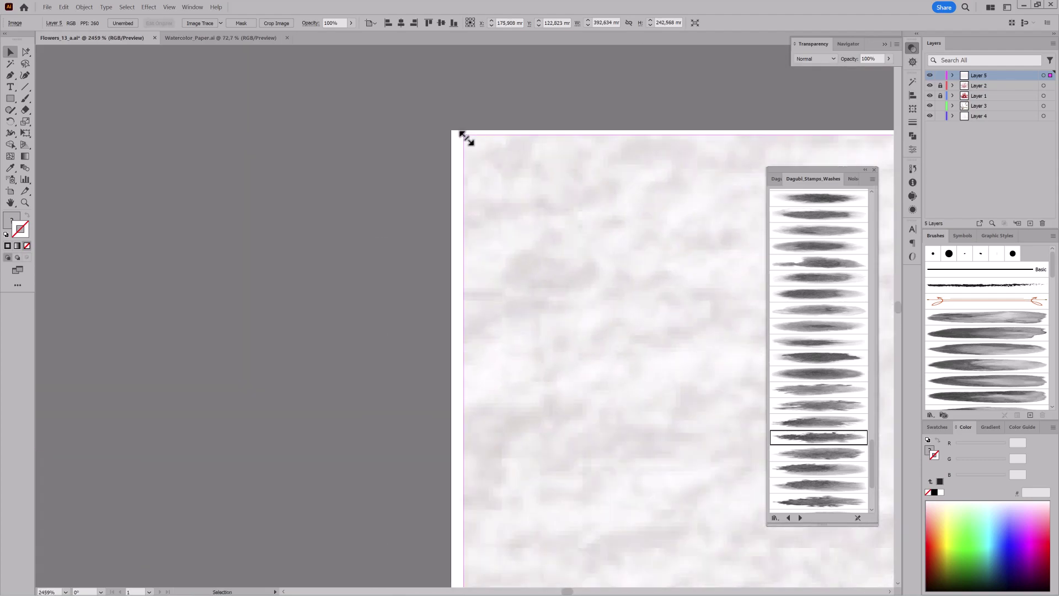
left_click_drag(466, 139, 456, 134)
scroll(584, 319, "down", 5)
scroll(378, 203, "down", 5)
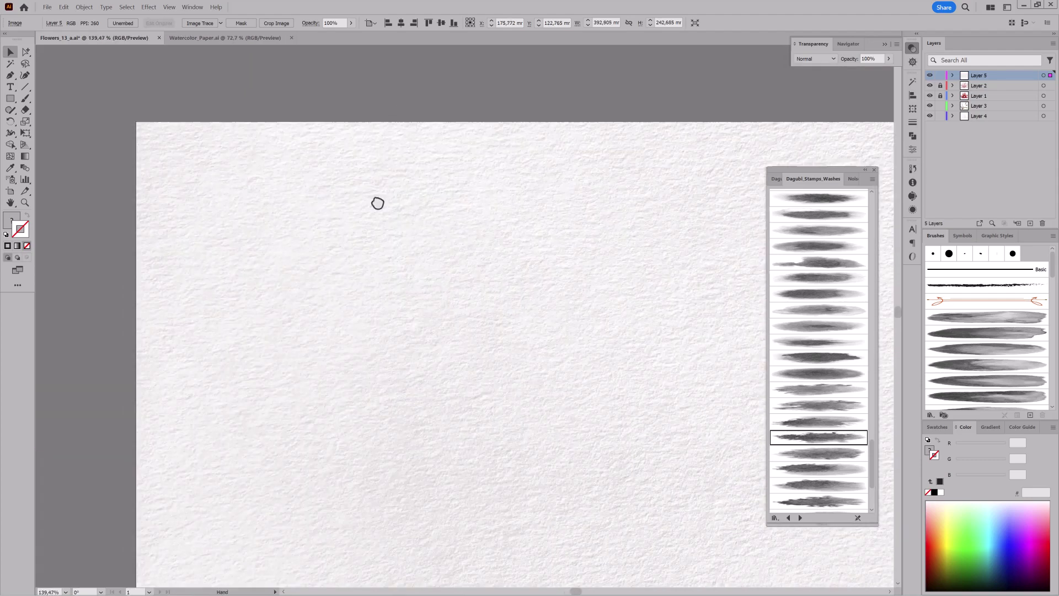
scroll(378, 203, "down", 5)
left_click(816, 59)
left_click(814, 82)
scroll(749, 224, "up", 4)
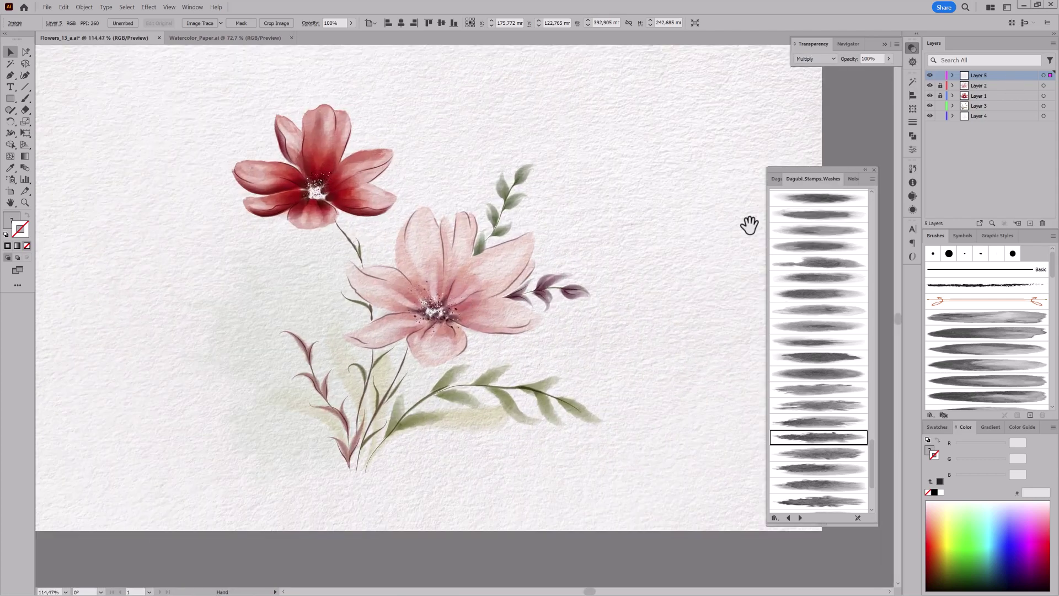
Step: Select the pink flower on Layer 2 and preview Adjust Color Balance shifts
left_click(1017, 87)
left_click(64, 7)
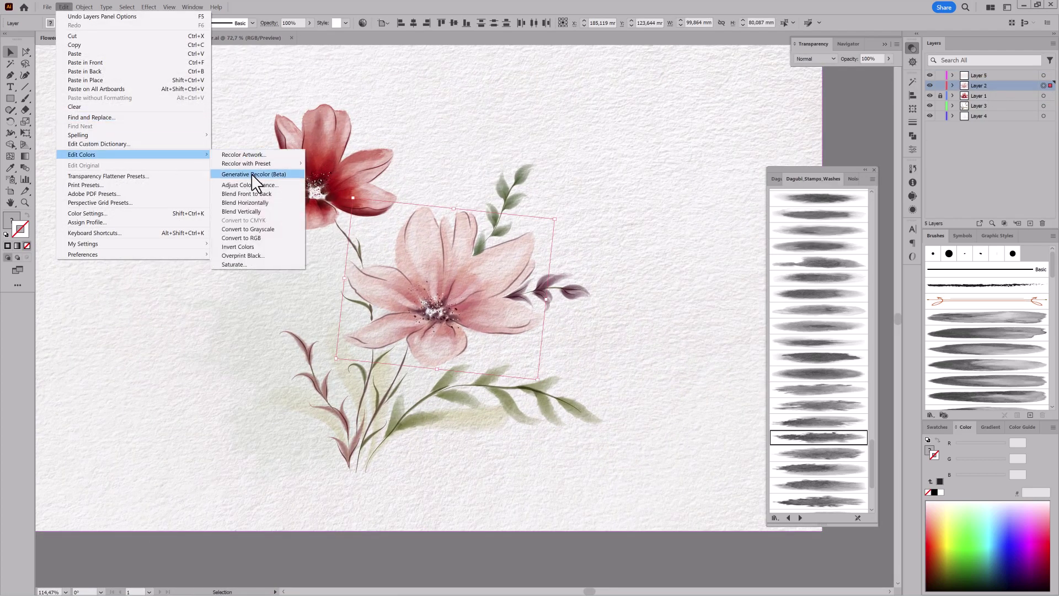
left_click(249, 185)
mouse_move(744, 226)
left_mouse_down()
mouse_move(739, 254)
mouse_move(743, 226)
left_mouse_up()
left_click(668, 332)
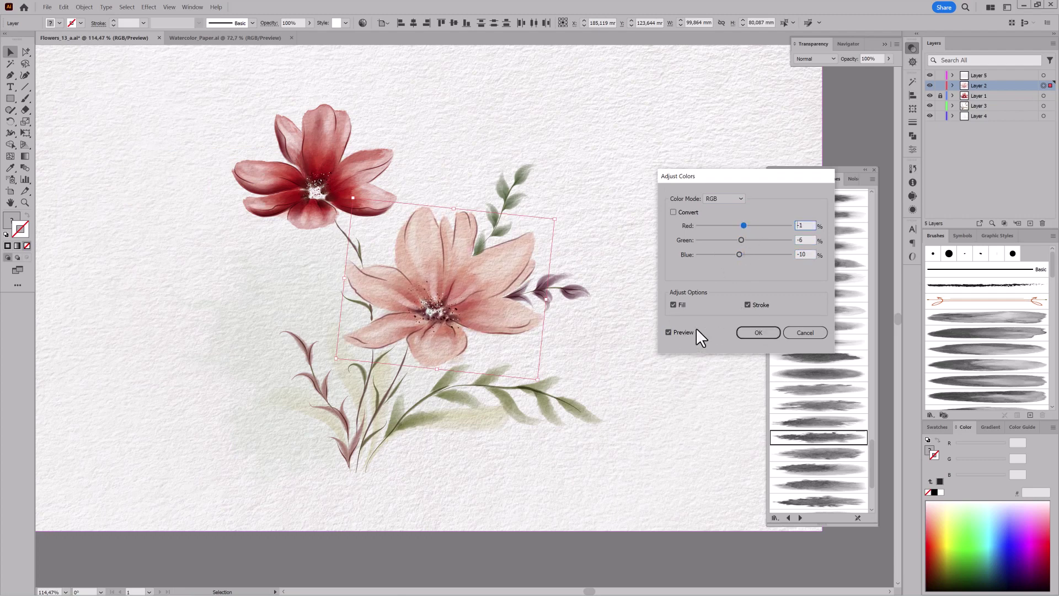
Step: Apply Red -1, Green -6, Blue -10 to the flower, lock other layers, and target Layer 4
left_click(678, 333)
left_click(757, 330)
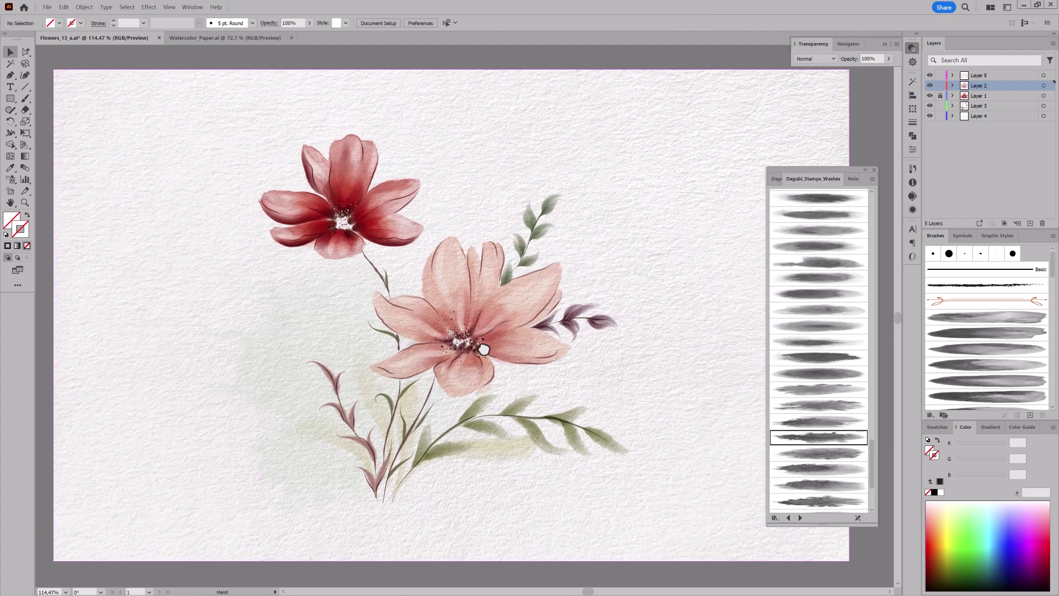
left_click(979, 116)
left_click_drag(940, 75, 941, 105)
left_click(852, 179)
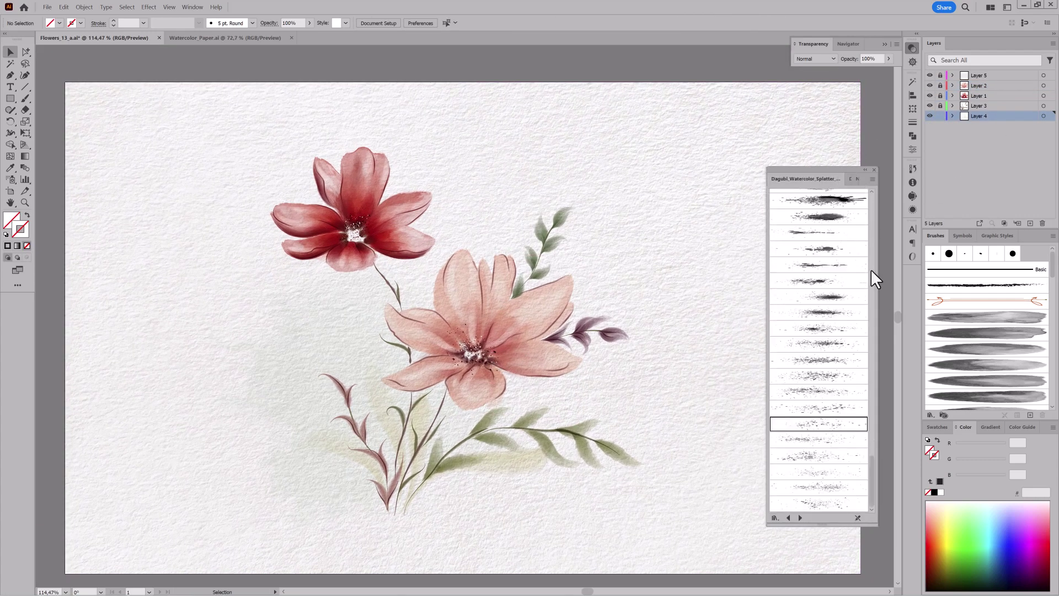
Step: Paint a light pink Multiply splatter around the lower stems with a splatter brush
left_click_drag(870, 269, 876, 423)
left_click(815, 281)
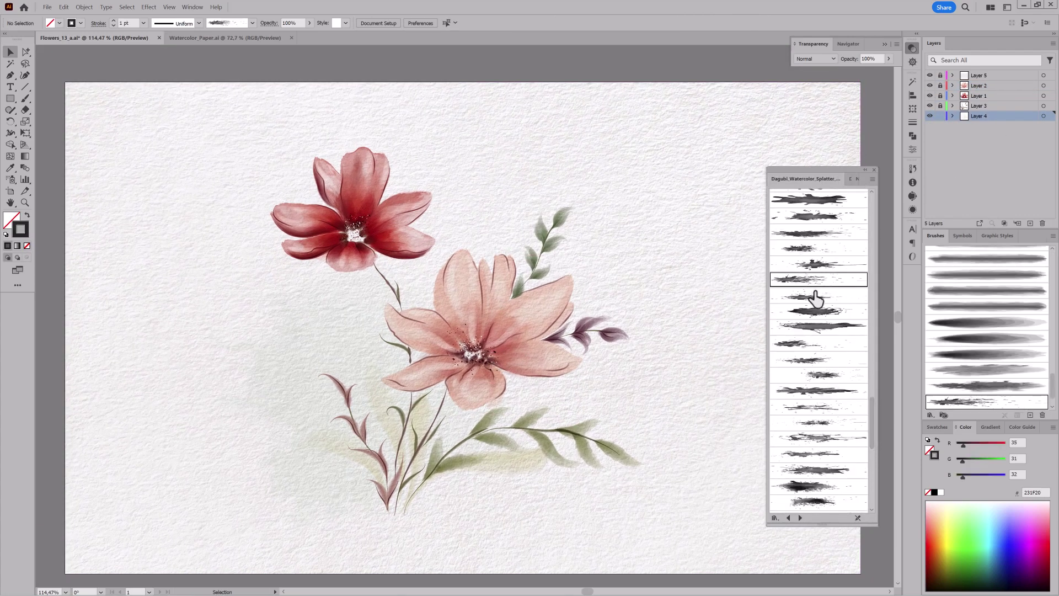
left_click(1033, 504)
left_click(25, 100)
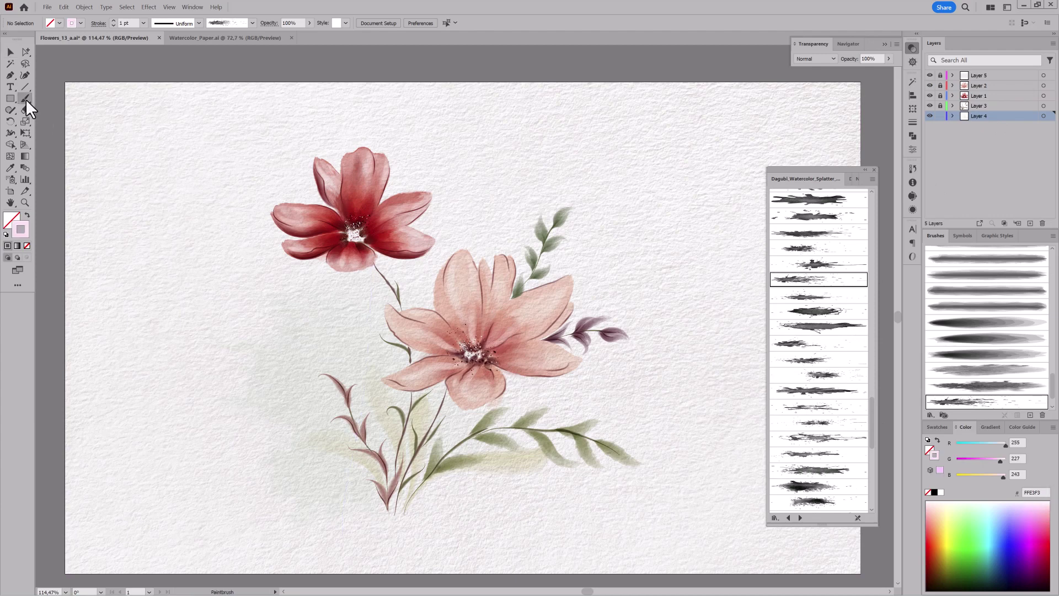
left_click(811, 58)
left_click(811, 91)
left_click_drag(331, 367, 354, 489)
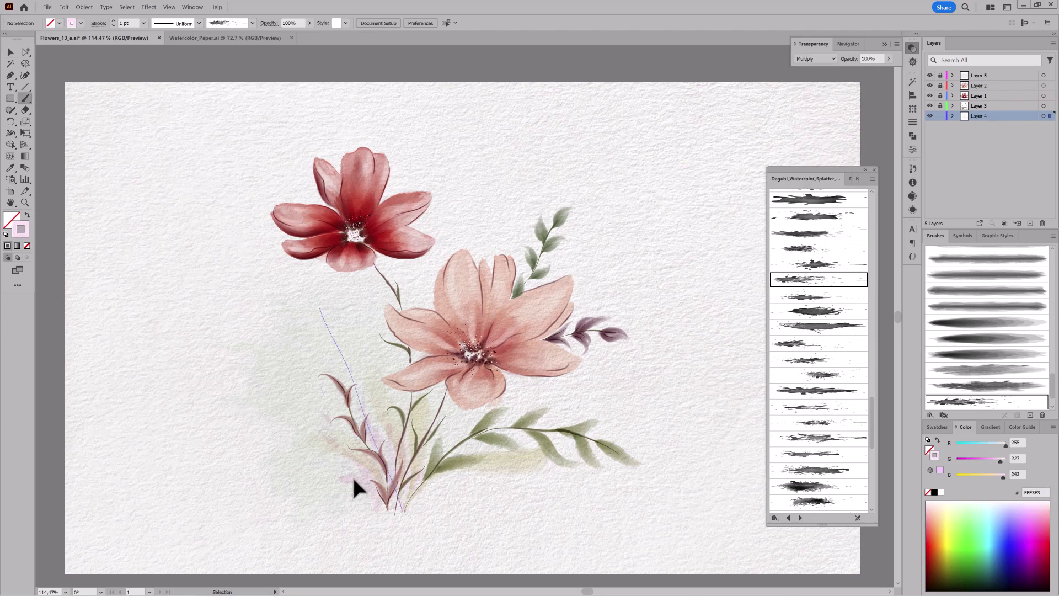
Step: Add a smaller deep magenta splatter at the stem base with another splatter brush
left_click(1048, 503)
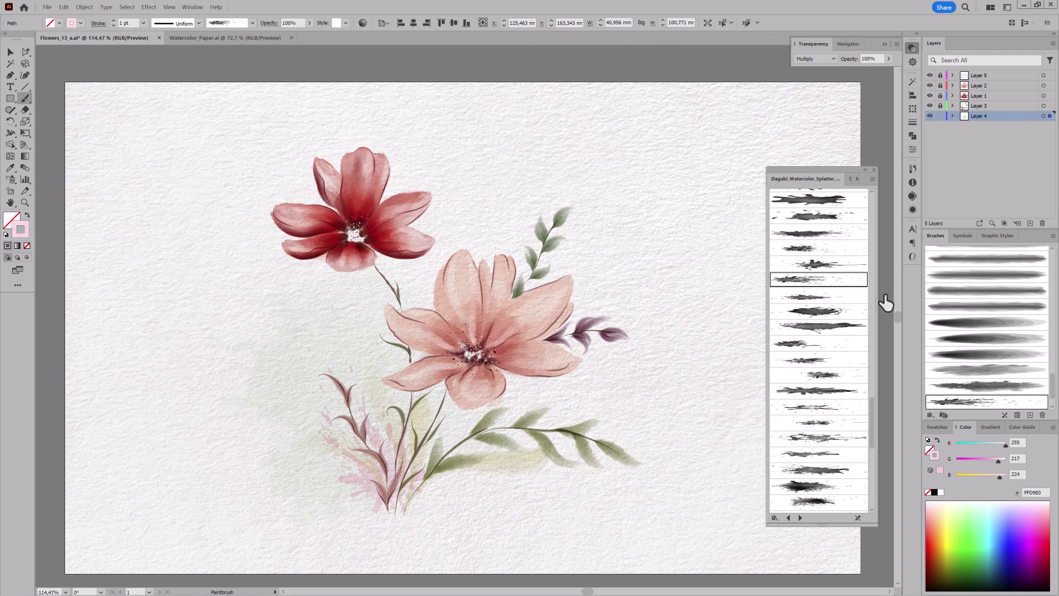
left_click_drag(871, 414, 869, 495)
left_click(127, 7)
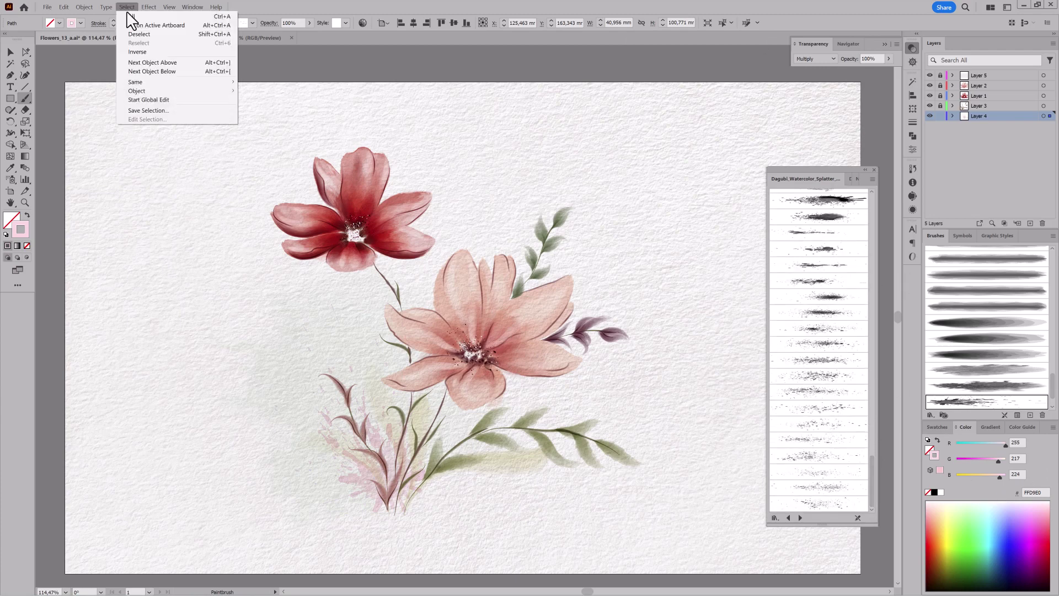
left_click(139, 34)
left_click(818, 455)
left_click(1043, 560)
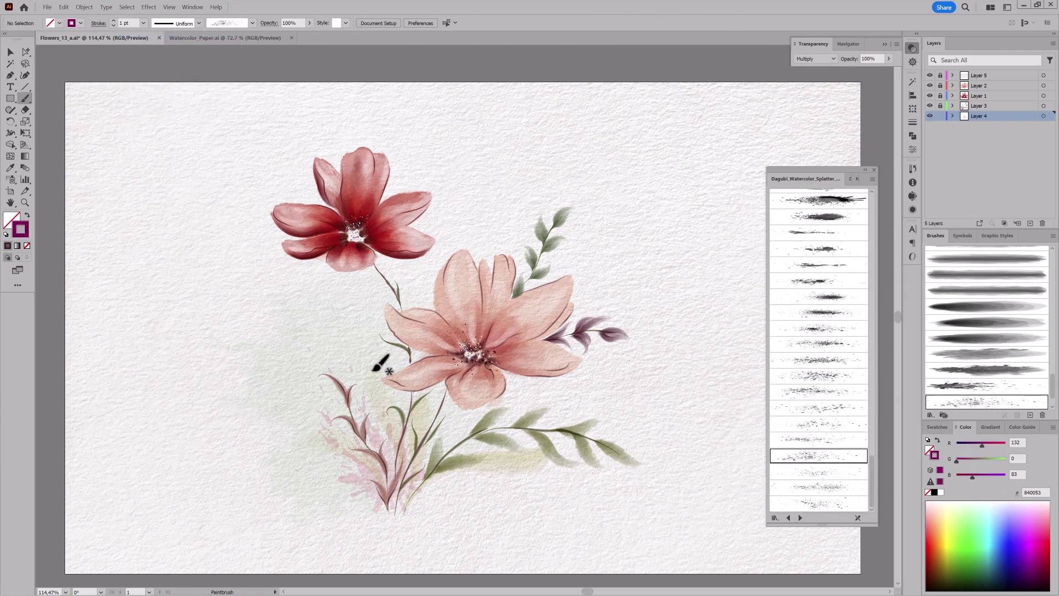
left_click_drag(375, 369, 392, 524)
left_click_drag(422, 386, 389, 484)
key("ctrl+shift+a")
Step: Paint a lilac splatter below the lower leaves, then return blending to Normal
left_click(1001, 443)
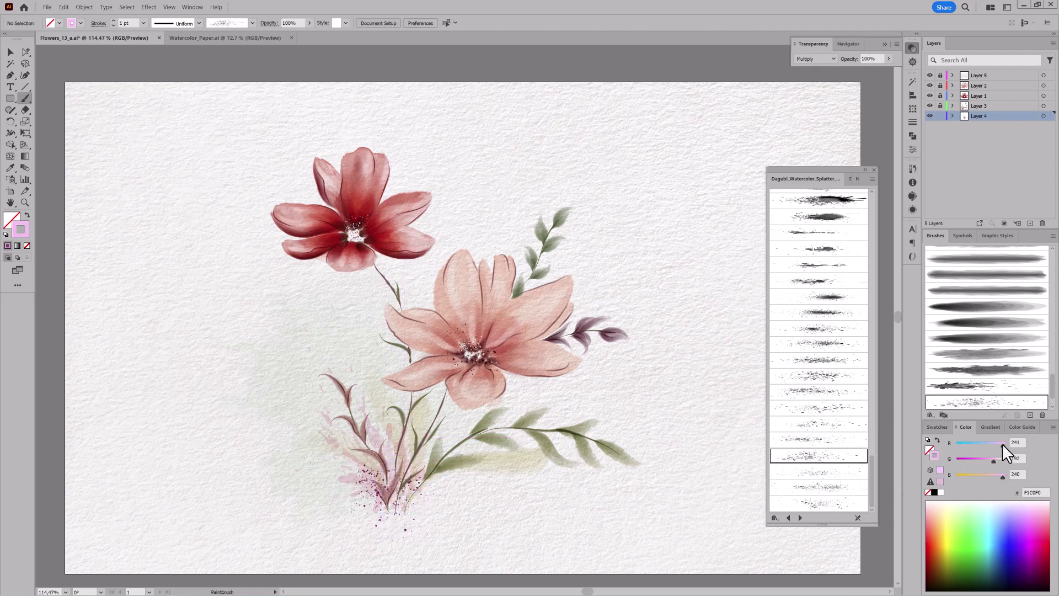
left_click_drag(994, 461, 991, 460)
left_click(814, 423)
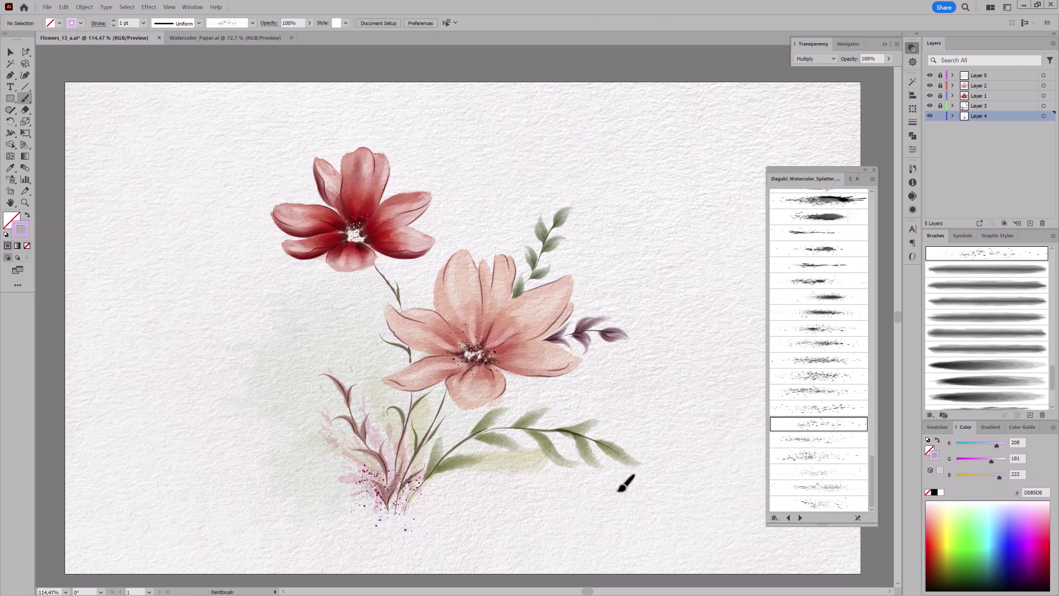
mouse_move(530, 477)
left_mouse_down()
mouse_move(485, 472)
mouse_move(422, 493)
left_mouse_up()
left_click(815, 58)
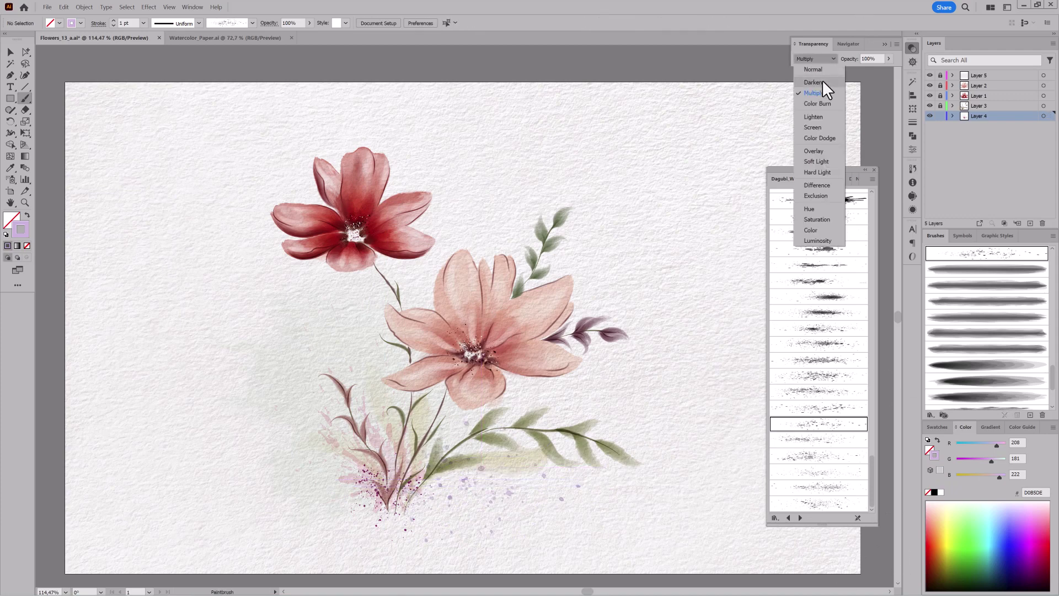
left_click(940, 491)
scroll(876, 362, "up", 5)
scroll(876, 364, "up", 5)
Step: On a new layer, paint fine splatter strokes, including white dots on the red flower
left_click(819, 416)
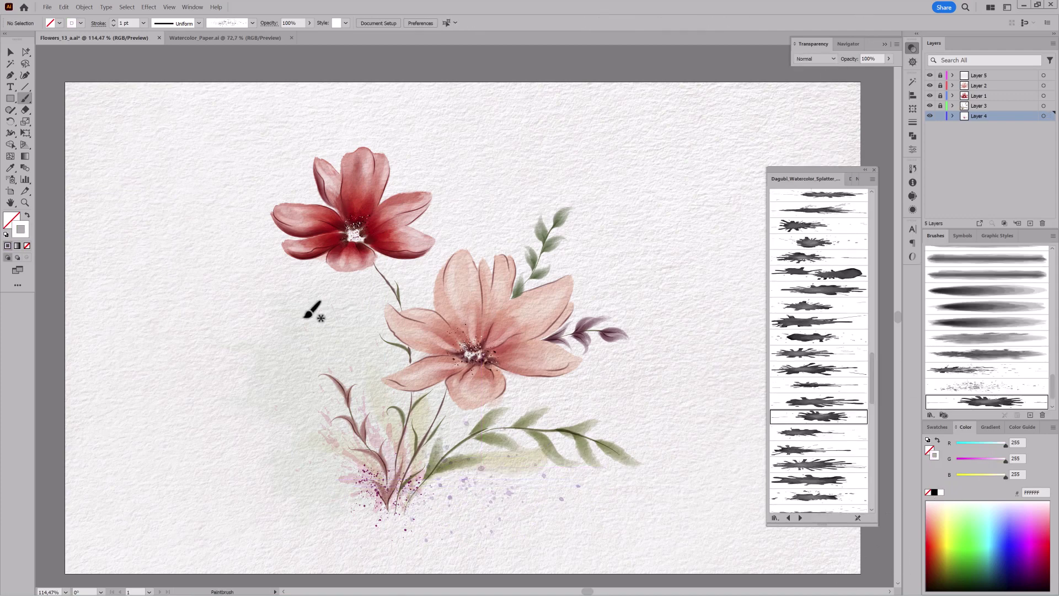
left_click(1029, 222)
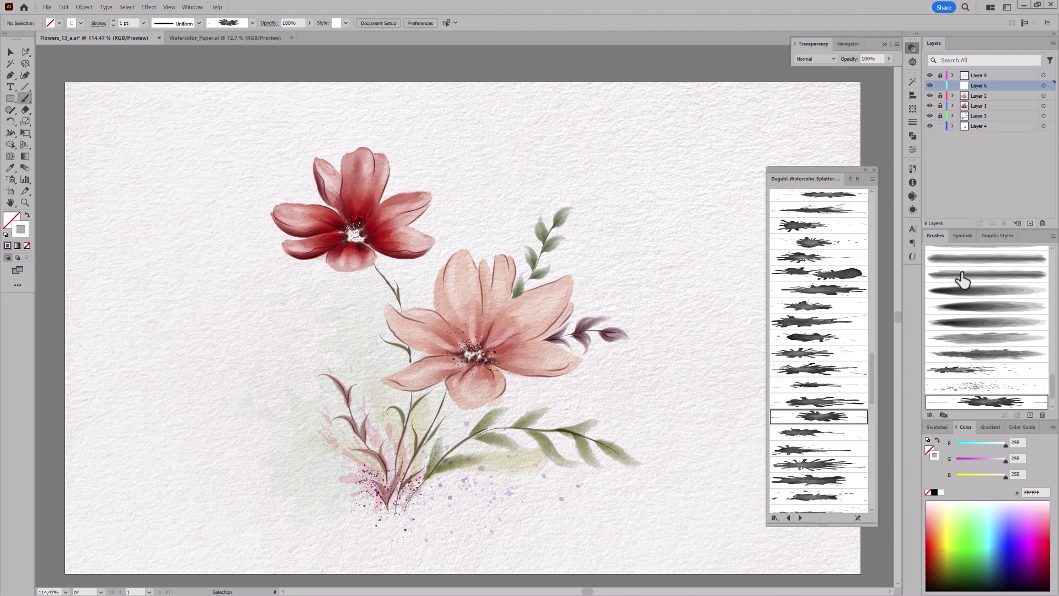
scroll(872, 389, "down", 5)
scroll(872, 392, "down", 5)
left_click(819, 428)
left_click_drag(657, 280, 410, 364)
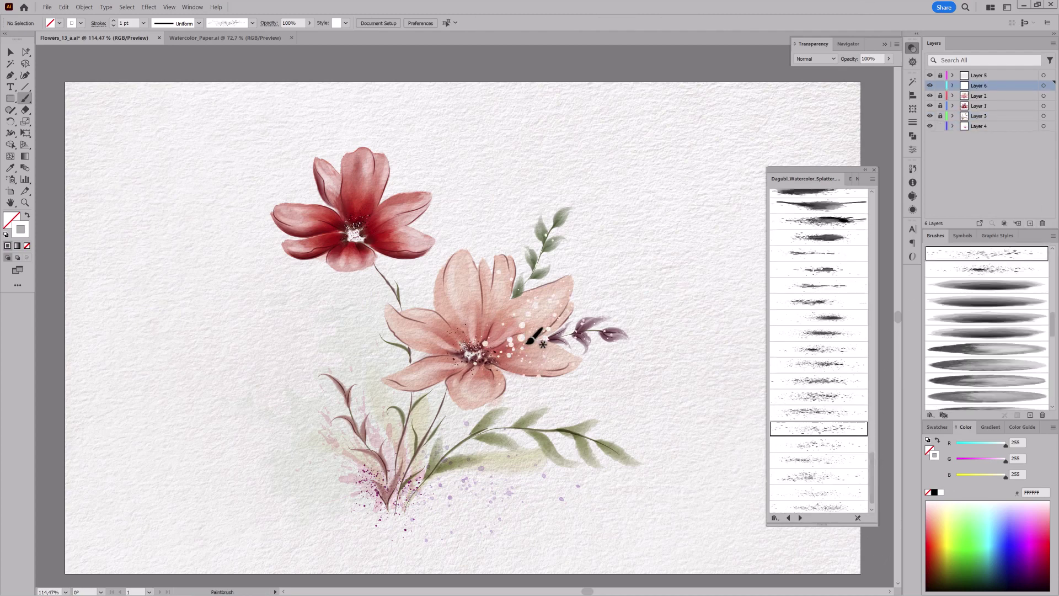
left_click(744, 395, "ctrl")
left_click_drag(387, 178, 390, 185)
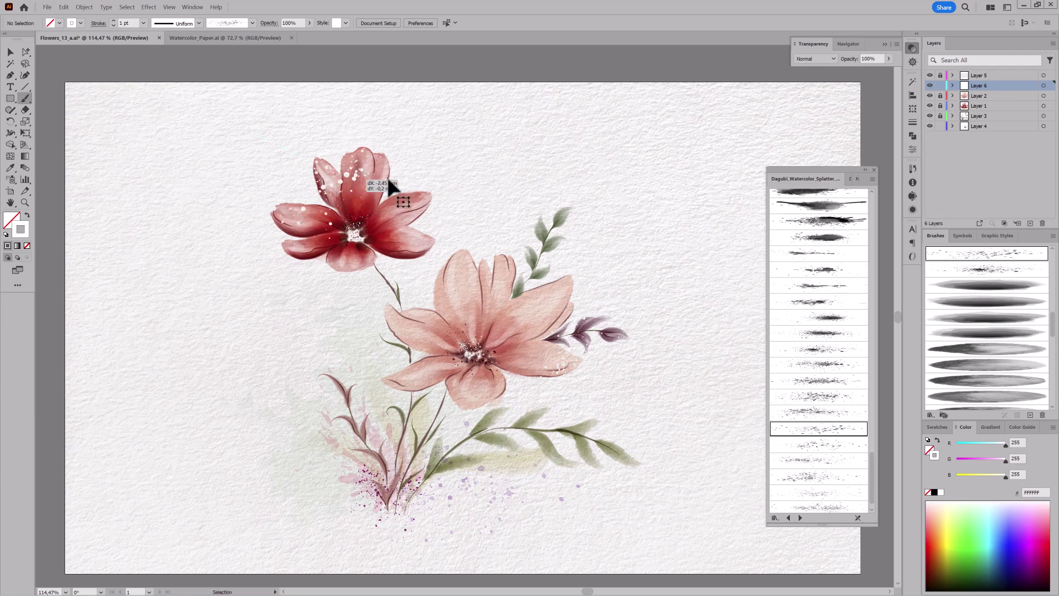
Step: Spray dark green (446200) speckles between the red and pink flowers with a fine splatter brush
left_click(818, 492)
left_click_drag(324, 195, 326, 178)
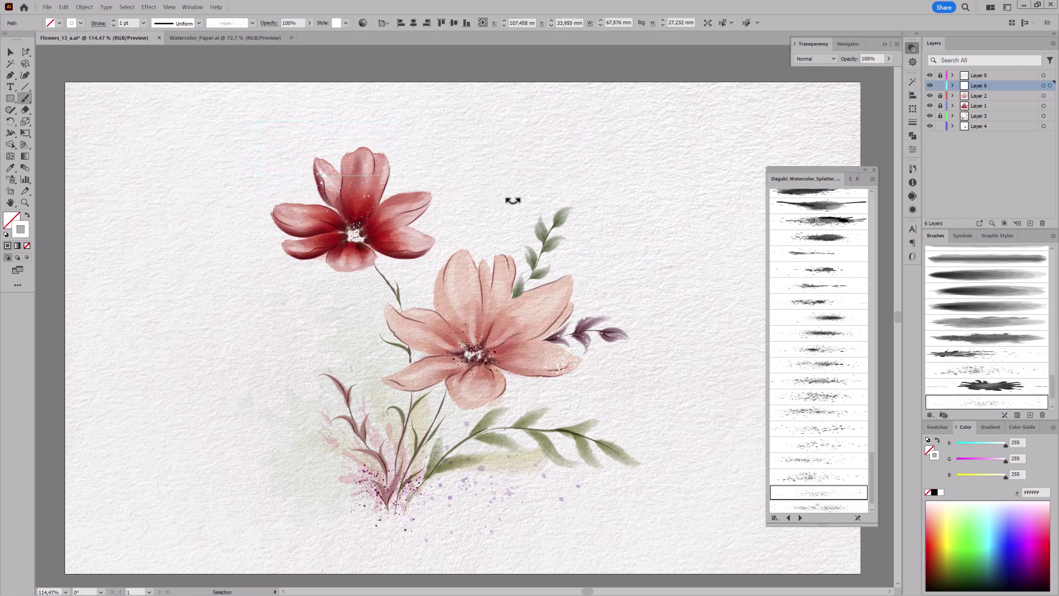
left_click(693, 60, "ctrl")
left_click(818, 444)
left_click(970, 548)
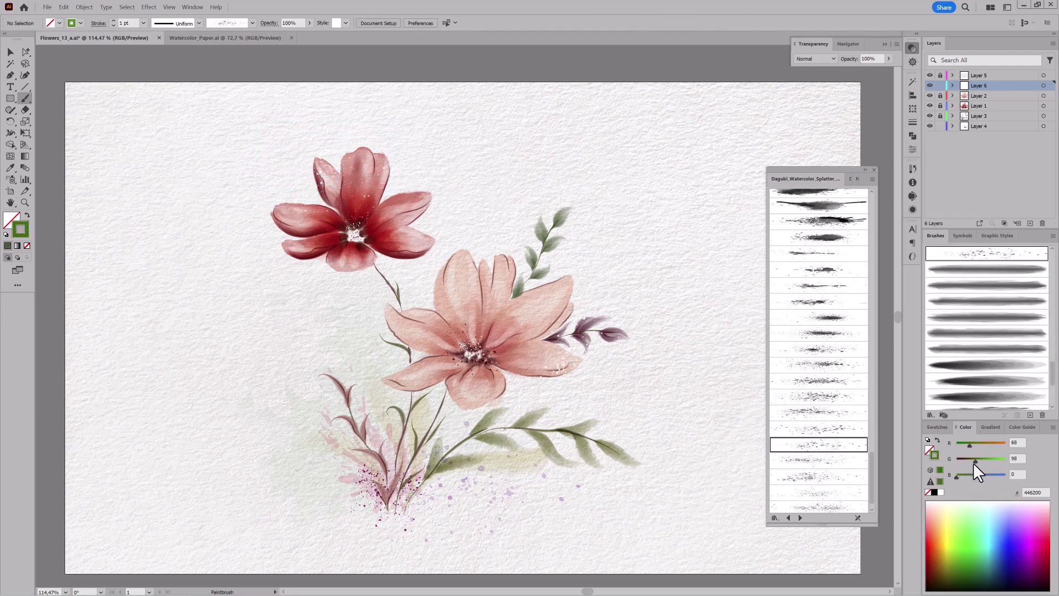
left_click_drag(303, 296, 332, 319)
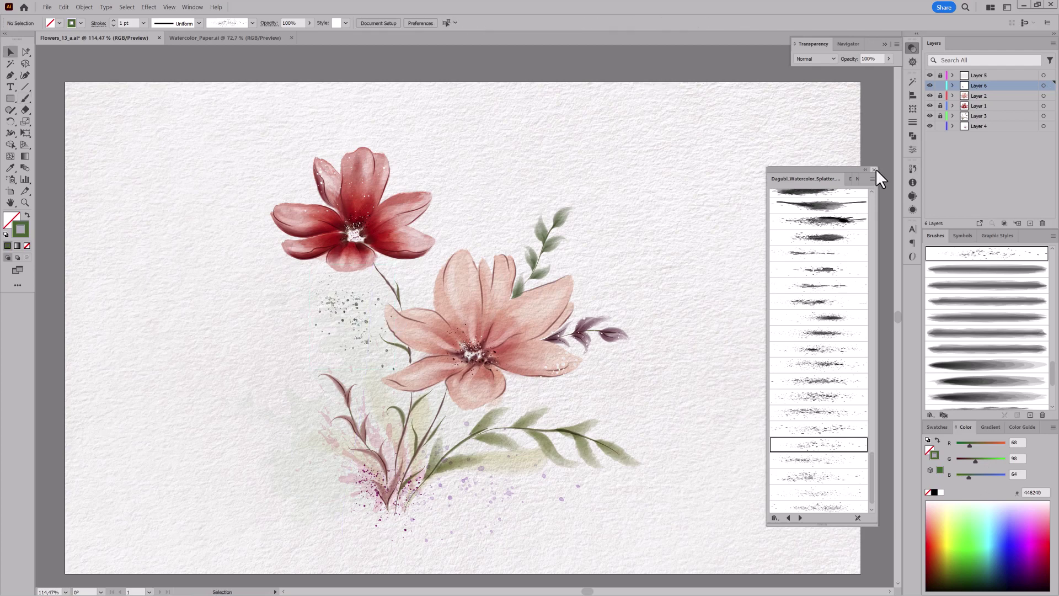
left_click(856, 178)
scroll(871, 248, "down", 10)
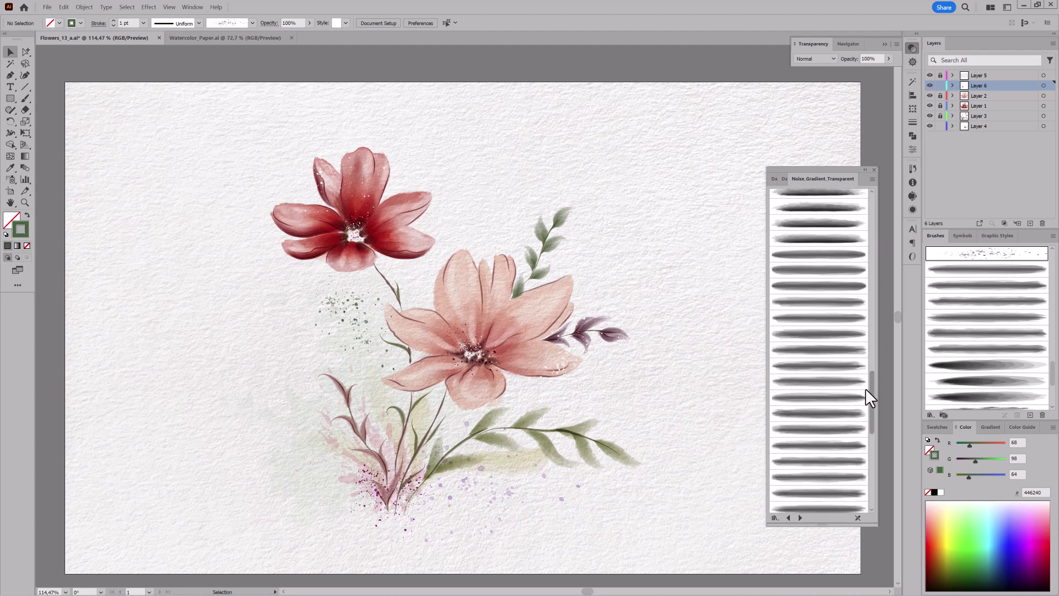
Step: Set up the Noise_Gradient_Transparent brush with a tapered profile and 0.2 pt stroke on Layer 3
left_click(834, 386)
left_click(198, 23)
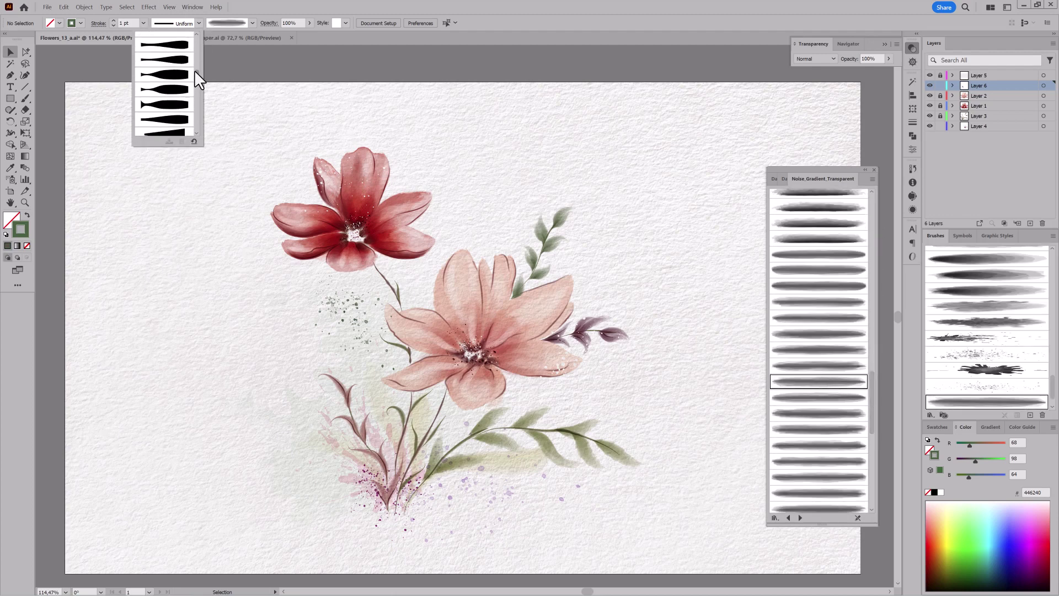
left_click(194, 71)
left_click(113, 24)
type("0,2")
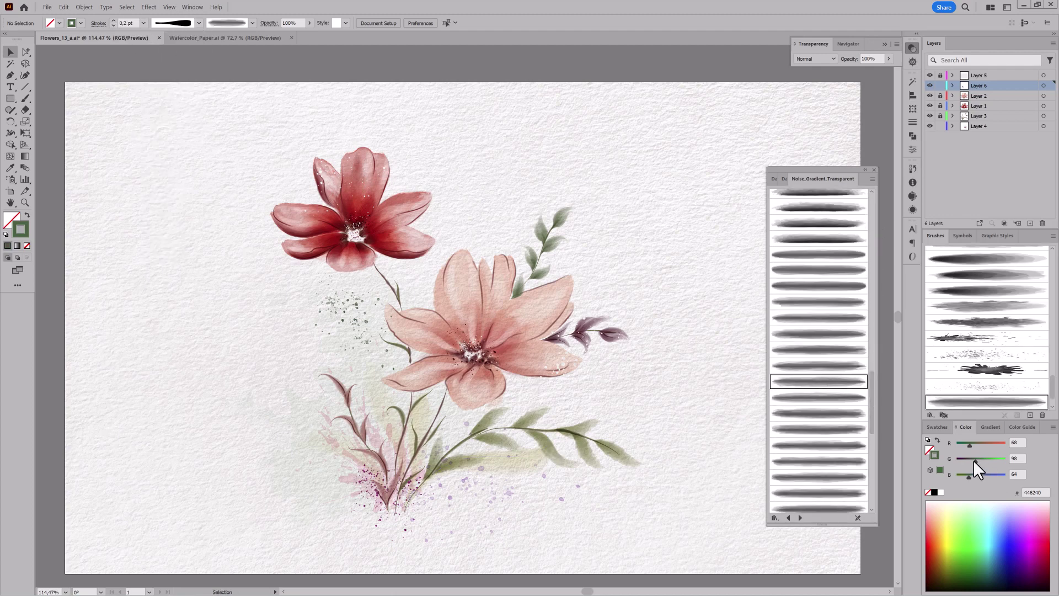
left_click(979, 116)
scroll(573, 471, "up", 4)
key("b")
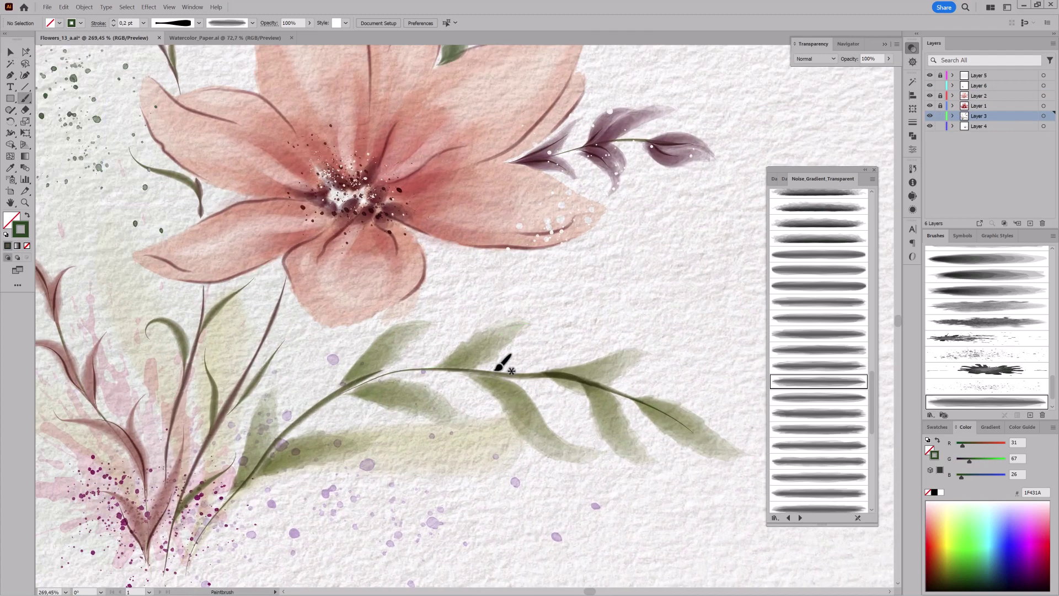
Step: Paint fine brown stems and a curled tendril below the pink flower
left_click_drag(524, 361, 524, 360)
left_click(974, 443)
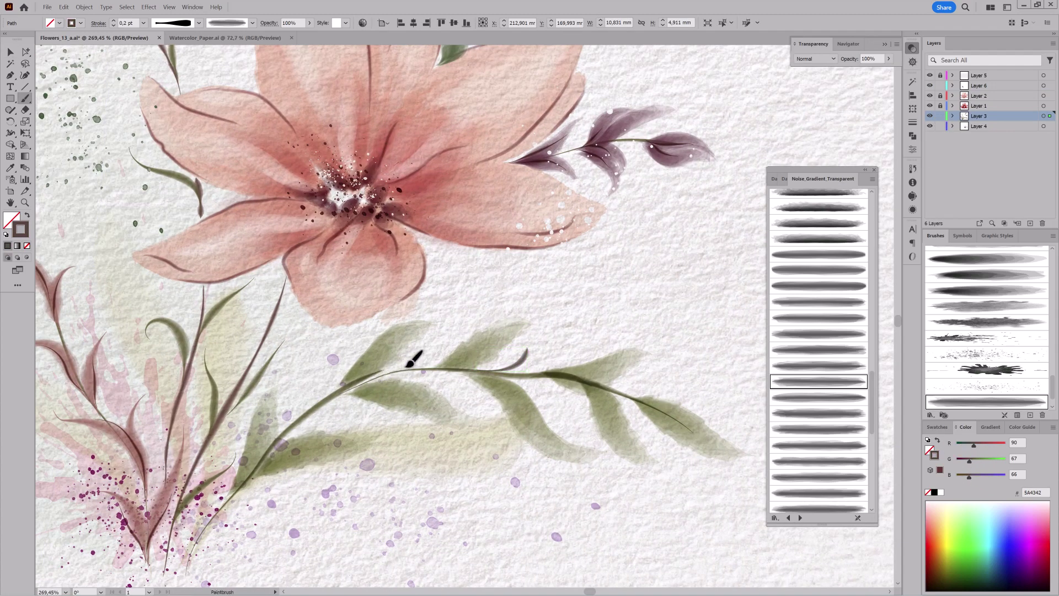
left_click_drag(344, 412, 288, 432)
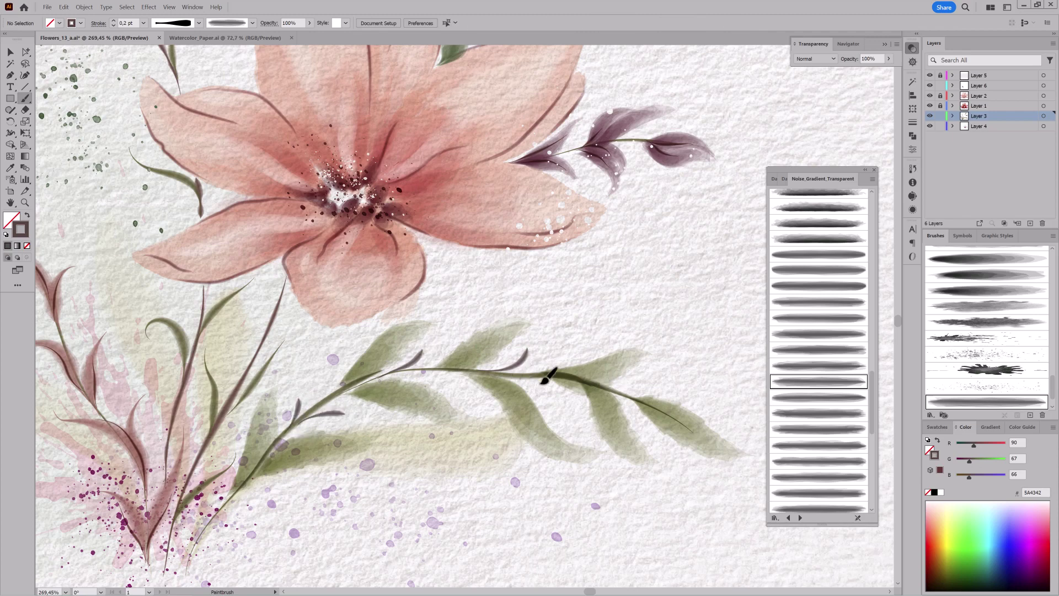
left_click_drag(95, 346, 307, 359)
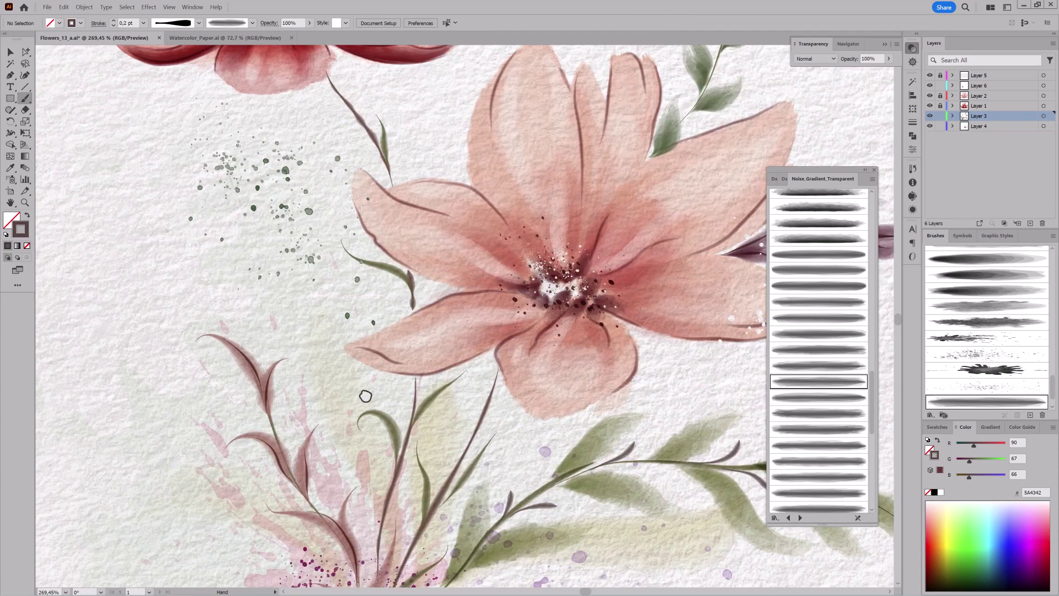
left_click_drag(331, 166, 377, 367)
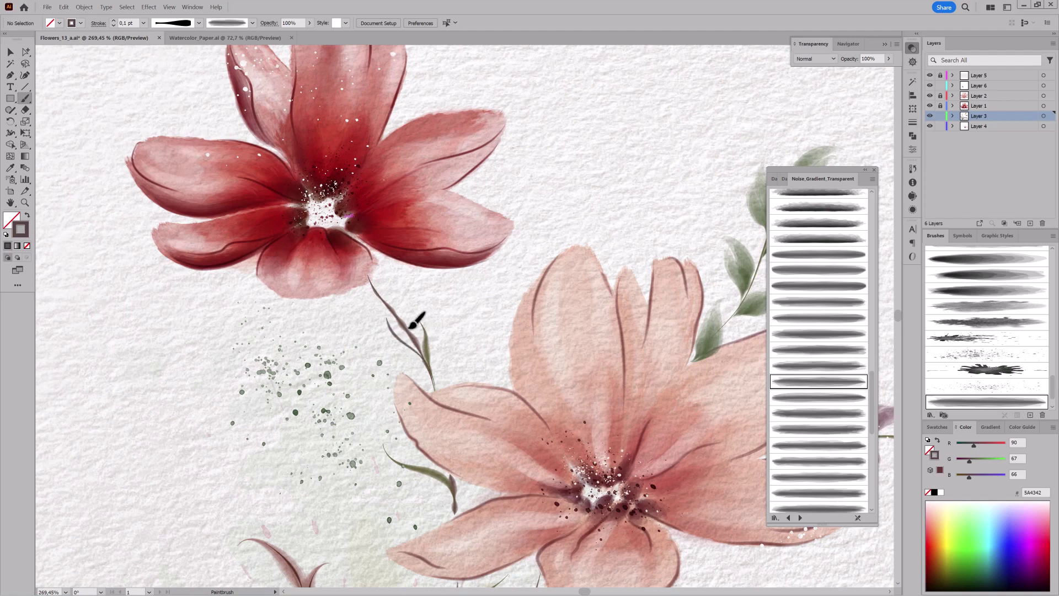
scroll(452, 319, "down", 5)
left_click_drag(513, 328, 539, 247)
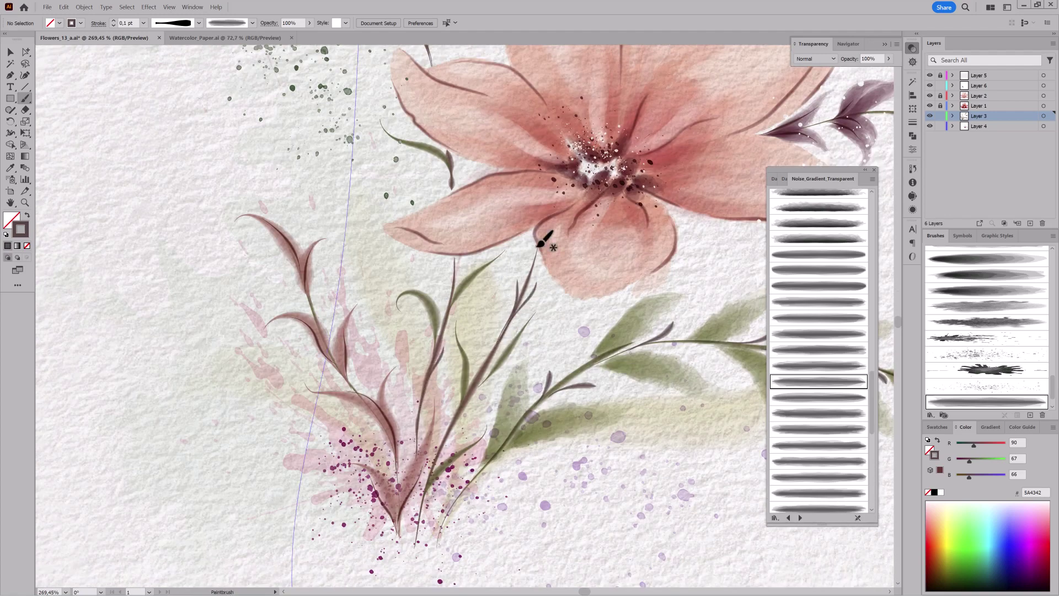
left_click_drag(477, 521, 437, 539)
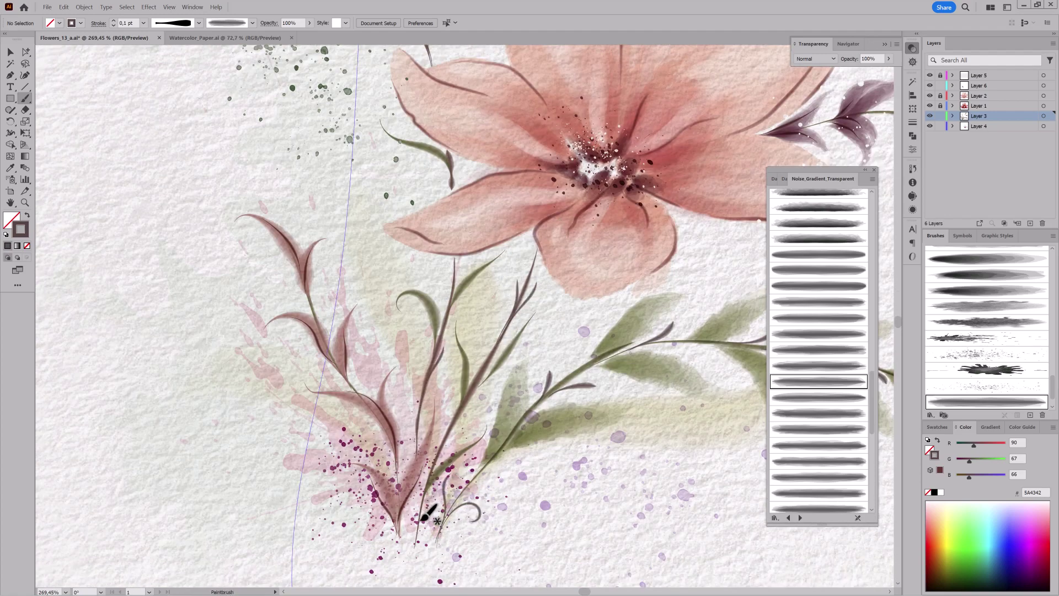
Step: Paint soft grey stems curving up from below the red flower into the speckles
scroll(392, 369, "down", 3, "alt")
left_click_drag(969, 461, 984, 459)
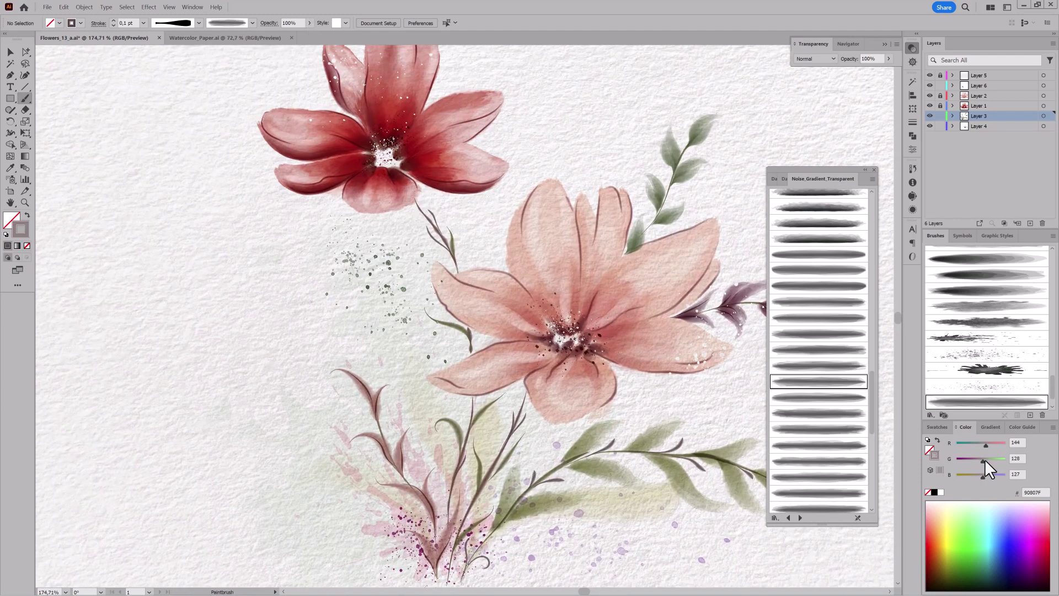
left_click_drag(414, 200, 452, 470)
left_click_drag(441, 426, 351, 266)
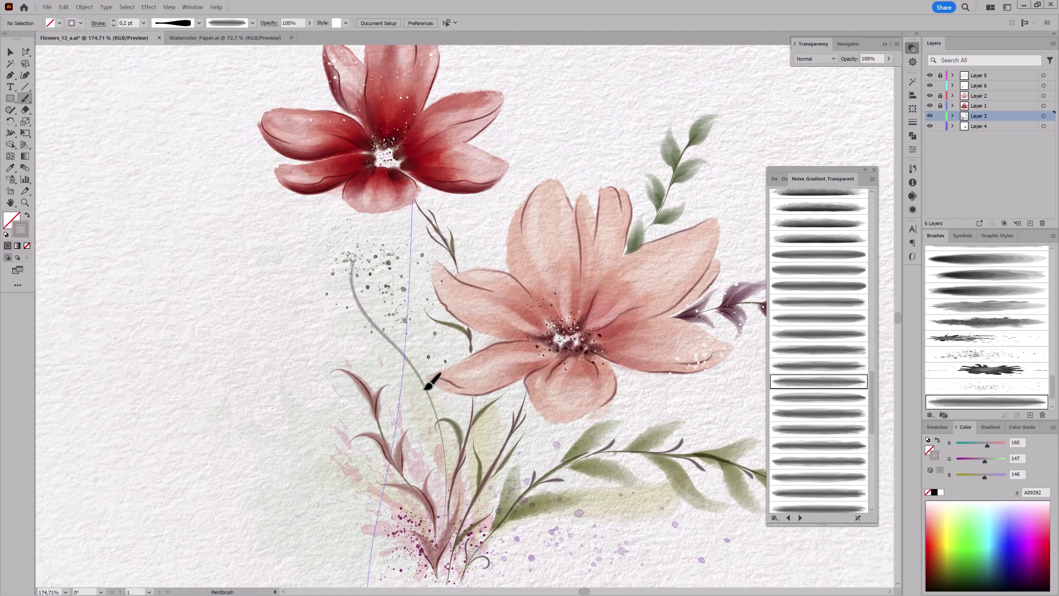
left_click_drag(426, 387, 362, 325)
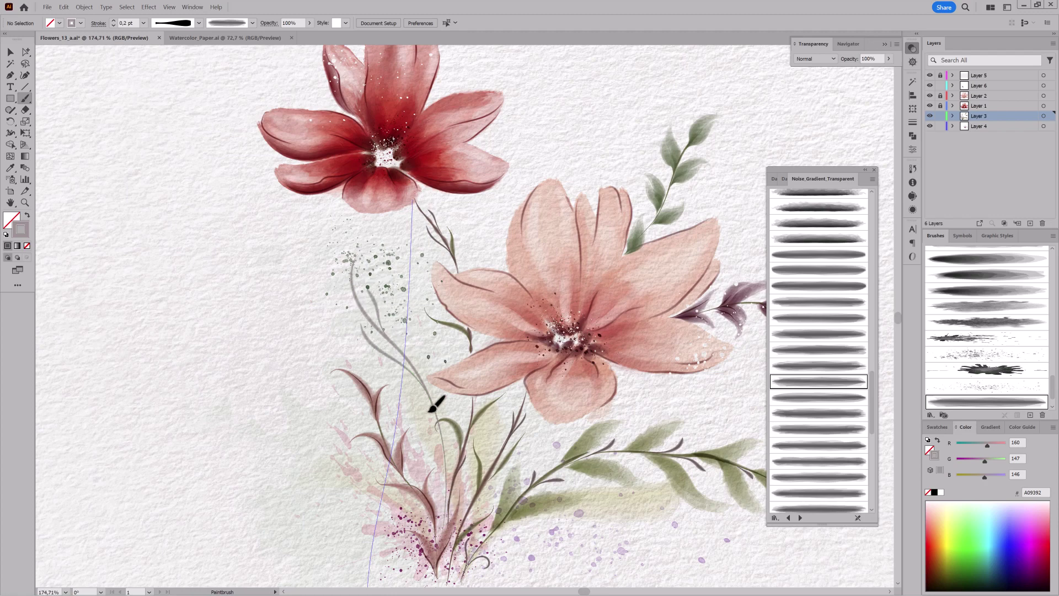
Step: Switch to a darker soft gradient brush with a wider, rounder width profile
scroll(548, 420, "down", 3)
scroll(425, 355, "up", 4)
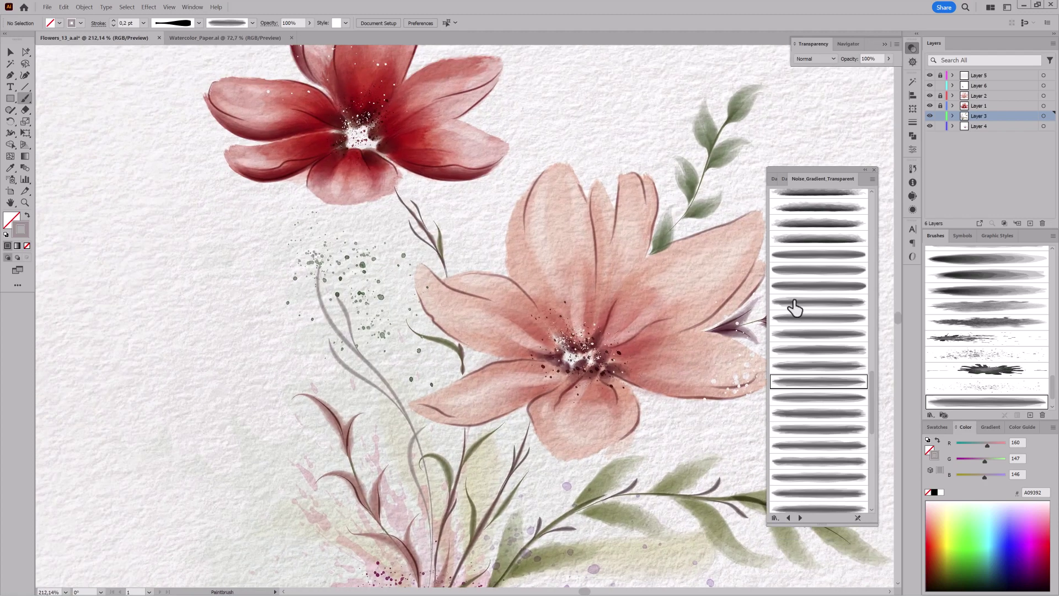
scroll(794, 308, "up", 5)
scroll(815, 295, "up", 5)
scroll(815, 231, "up", 5)
left_click(809, 244)
left_click(198, 23)
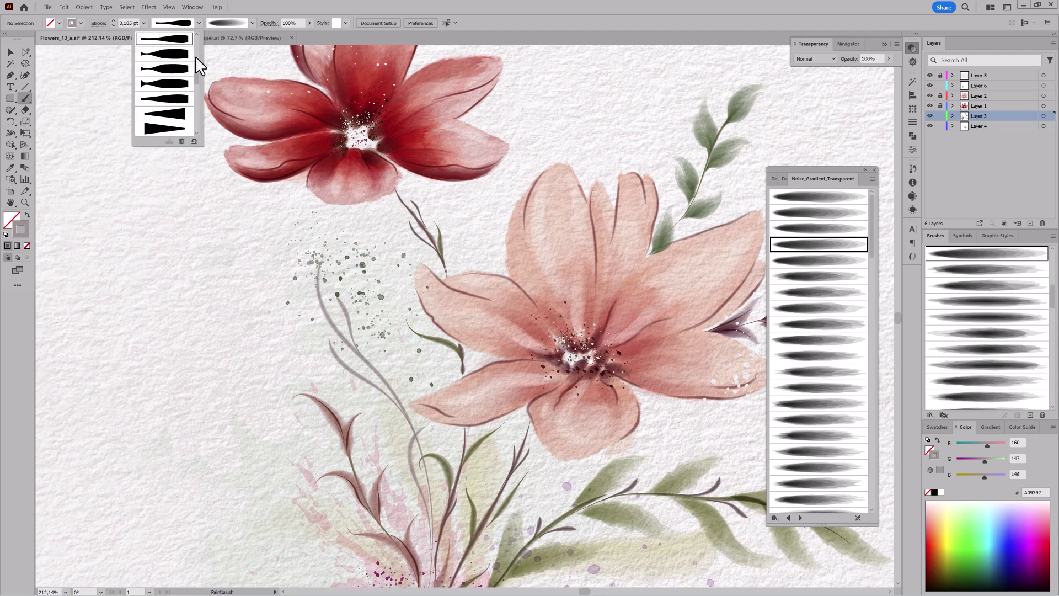
scroll(195, 61, "down", 4)
left_click(166, 85)
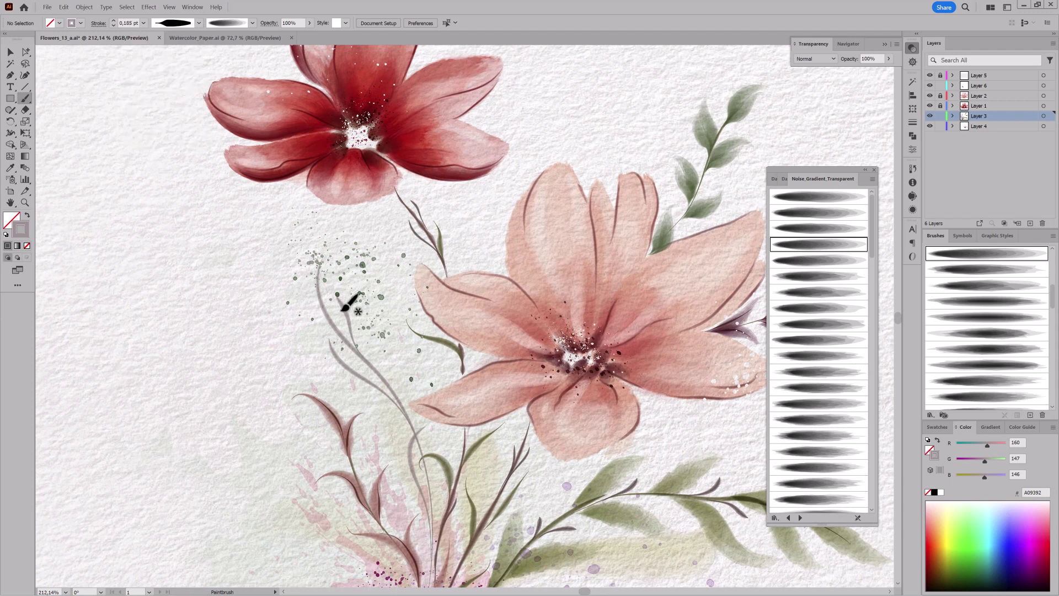
Step: Add soft grey leaves along the grey stems and check a stem's settings
left_click_drag(356, 279, 342, 311)
type("0,5")
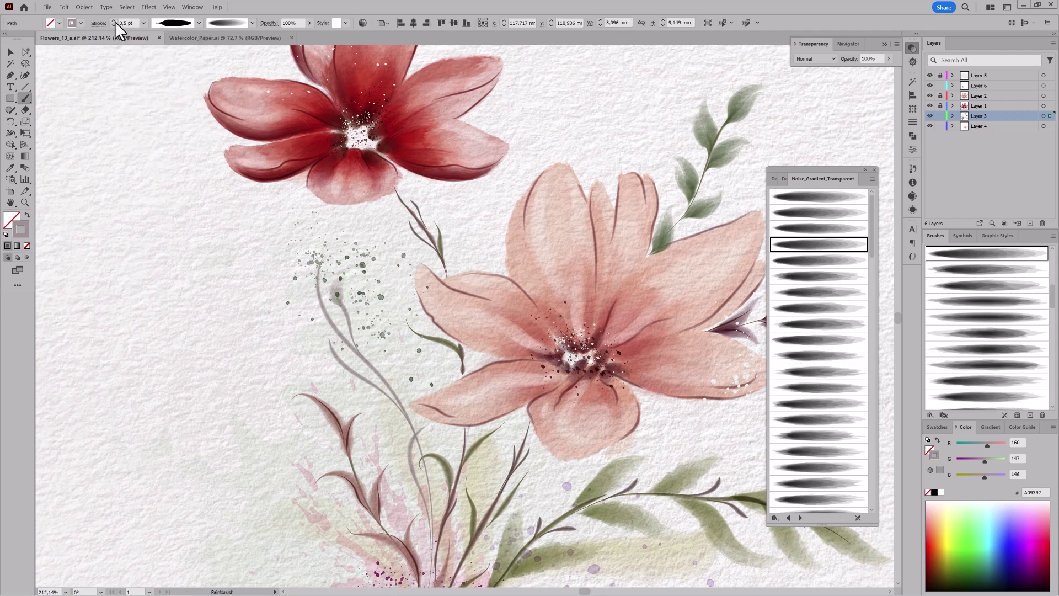
left_click_drag(326, 236, 374, 386)
left_click_drag(315, 325, 338, 359)
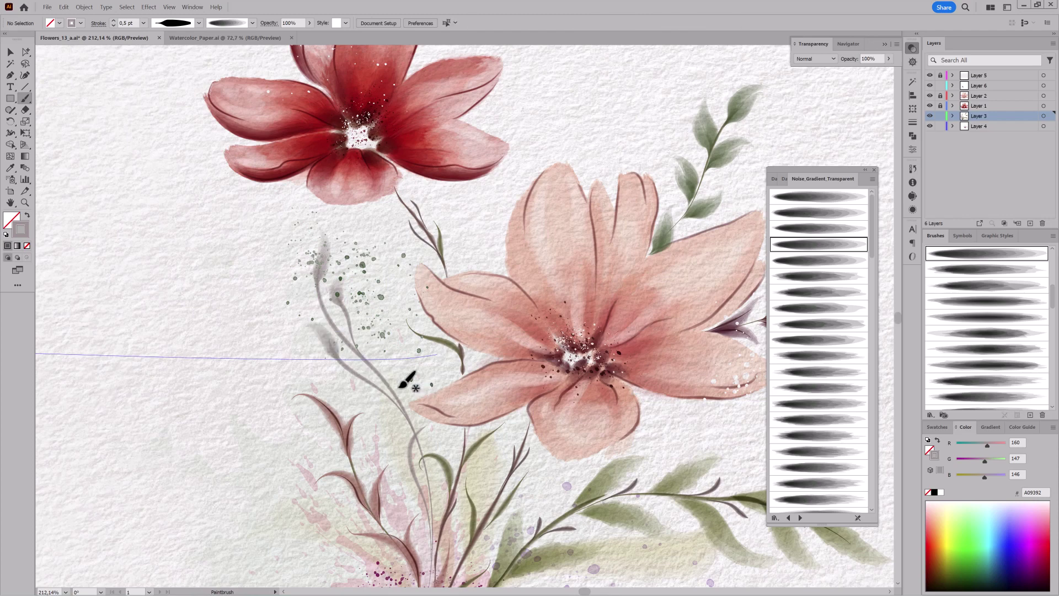
scroll(414, 426, "down", 3)
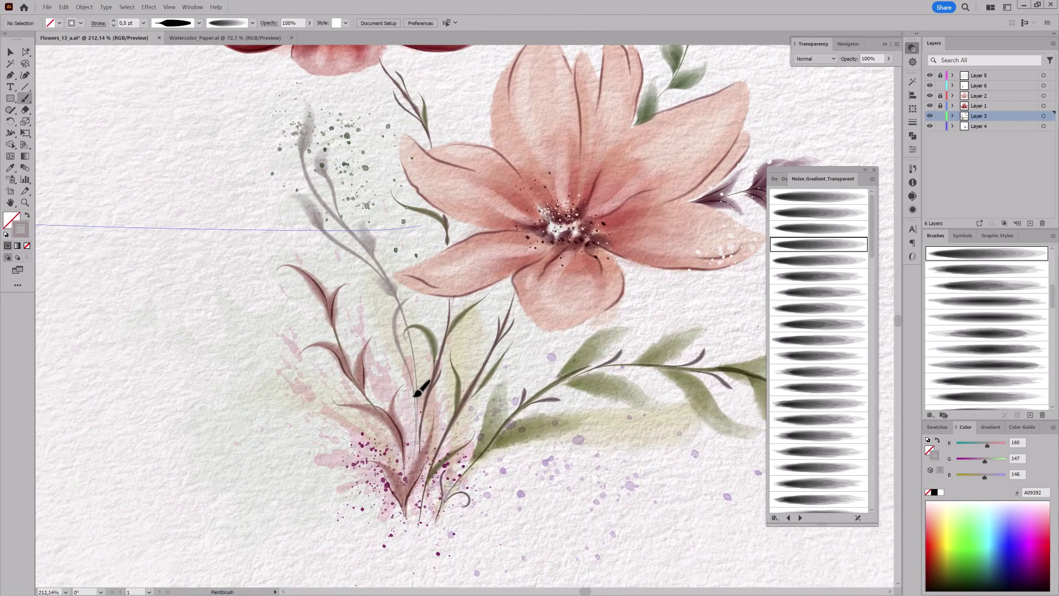
left_click(345, 241, "ctrl")
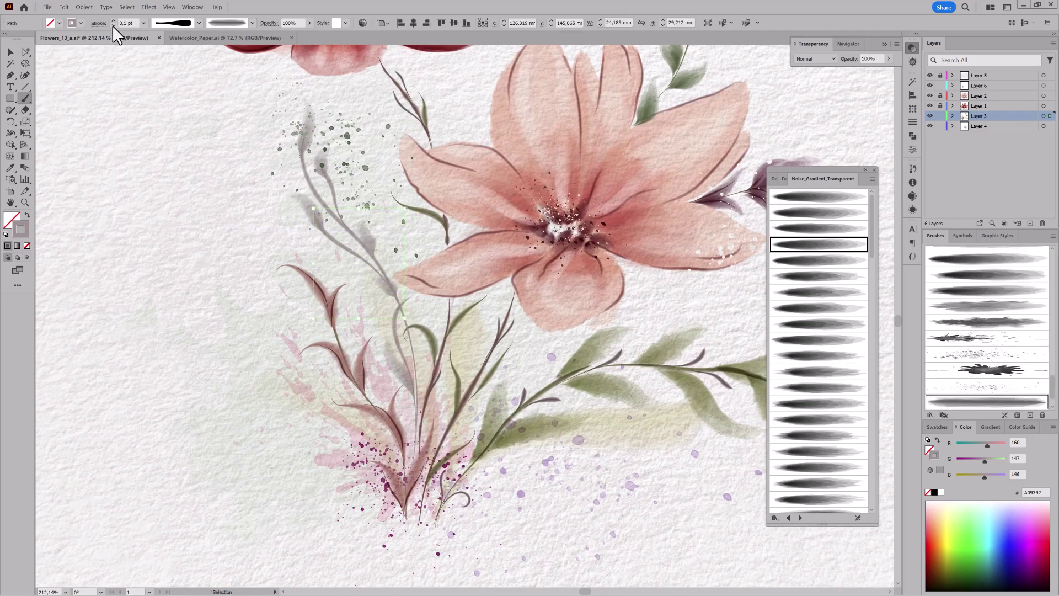
scroll(545, 463, "up", 5)
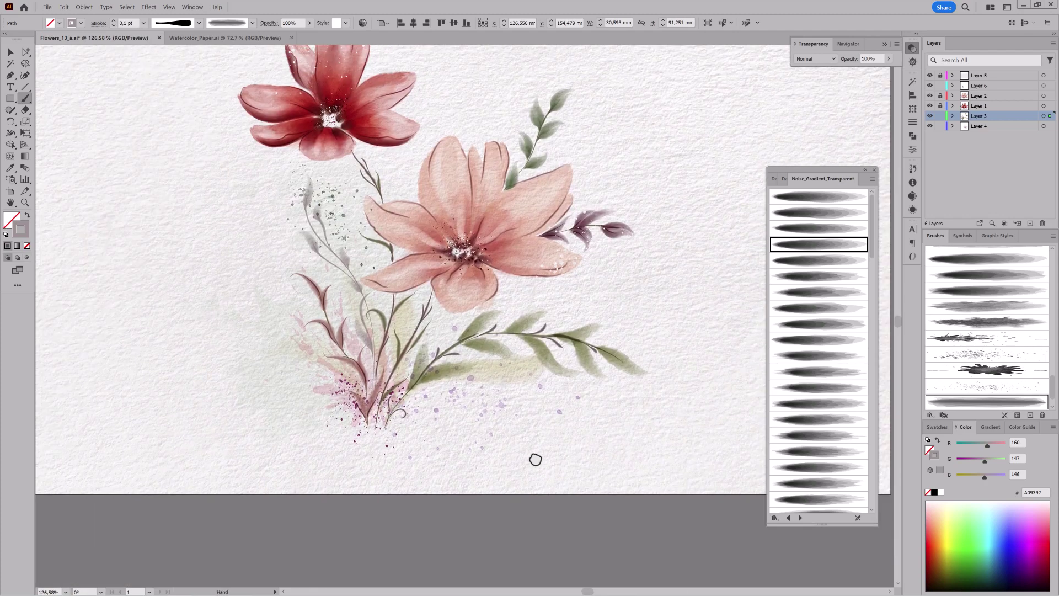
scroll(522, 307, "down", 8)
Step: Clear the selection and apply a tapered width profile
left_click(560, 154, "ctrl")
left_click(126, 7)
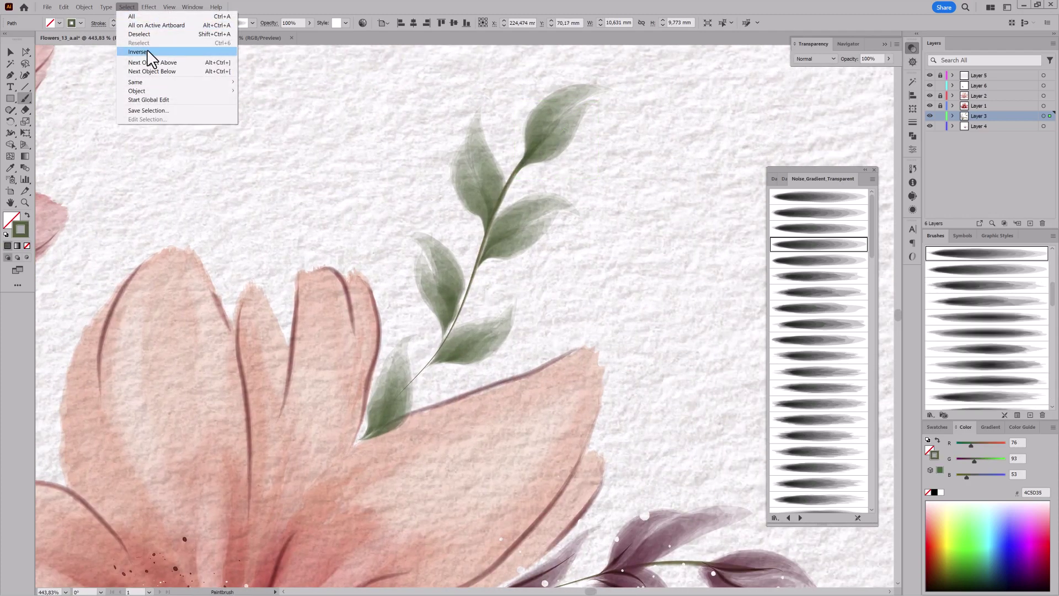
left_click(147, 57)
left_click(199, 23)
left_click_drag(195, 95, 197, 74)
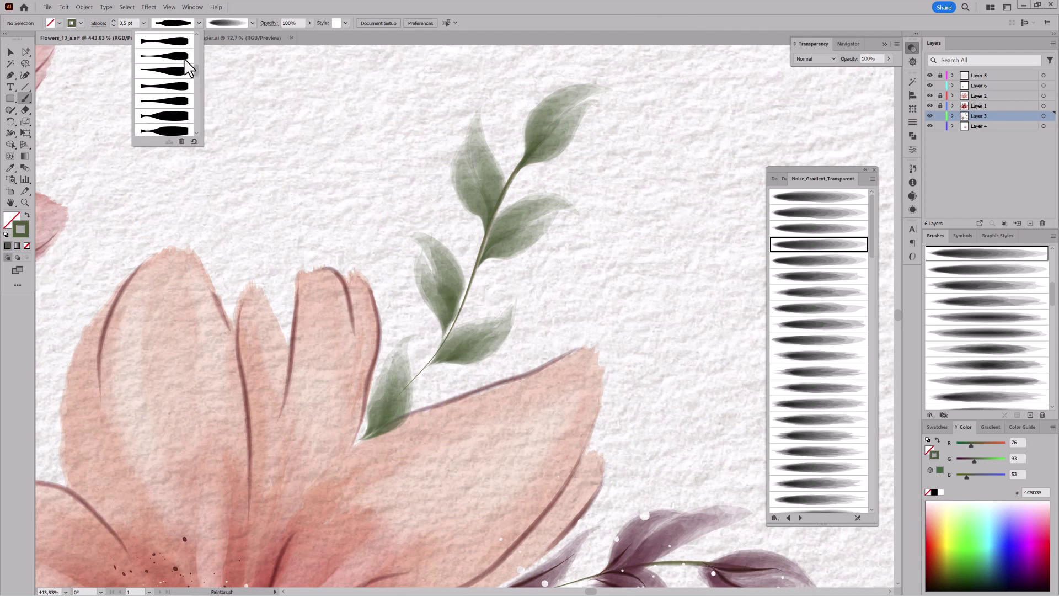
left_click(178, 69)
scroll(832, 353, "down", 5)
scroll(834, 358, "down", 5)
Step: Paint small bud strokes off the sprig stem with a tapered soft gradient brush at 0.2 pt
left_click(832, 407)
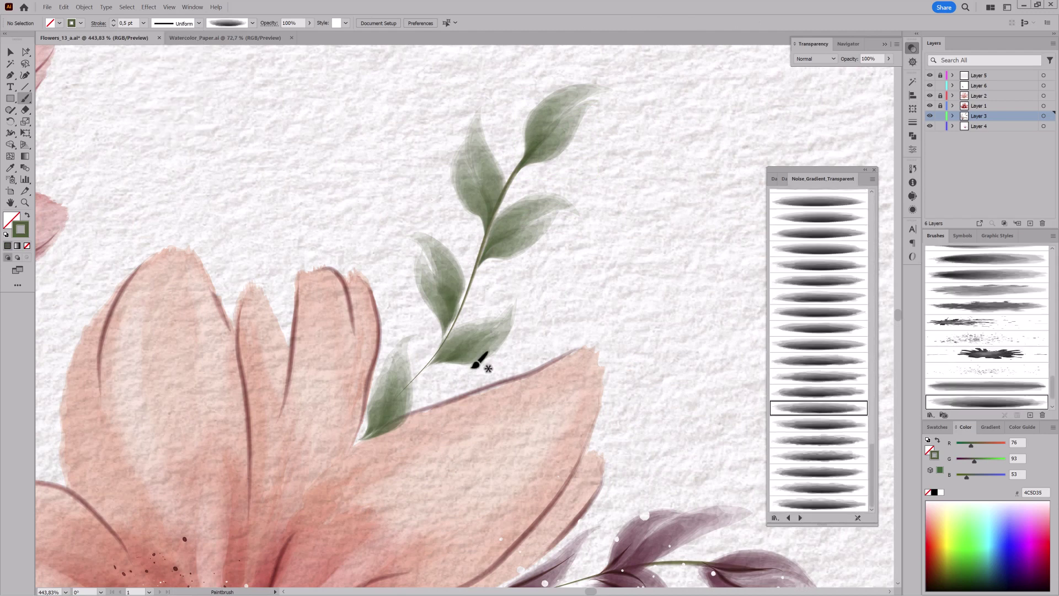
left_click(199, 23)
mouse_move(197, 43)
left_mouse_down()
mouse_move(197, 108)
mouse_move(198, 71)
left_mouse_up()
left_click(165, 83)
left_click_drag(458, 318, 494, 292)
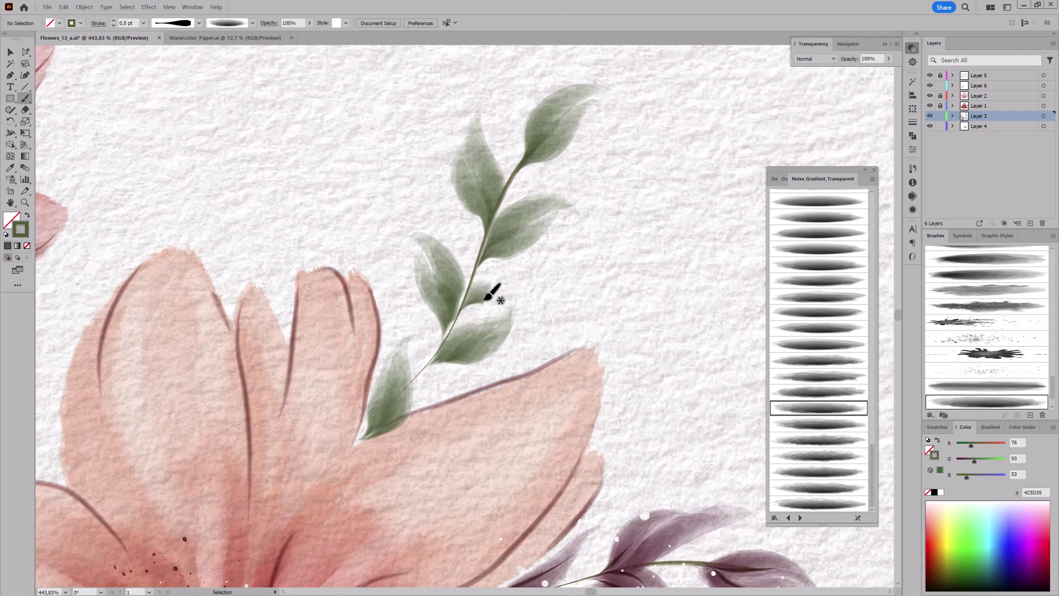
left_click(143, 23)
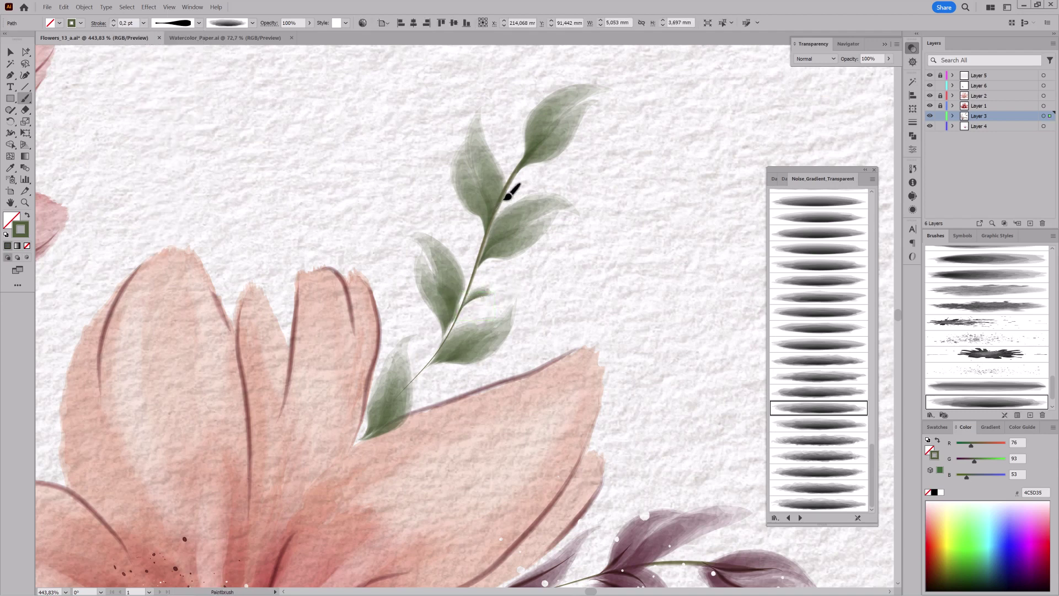
left_click_drag(511, 194, 562, 185)
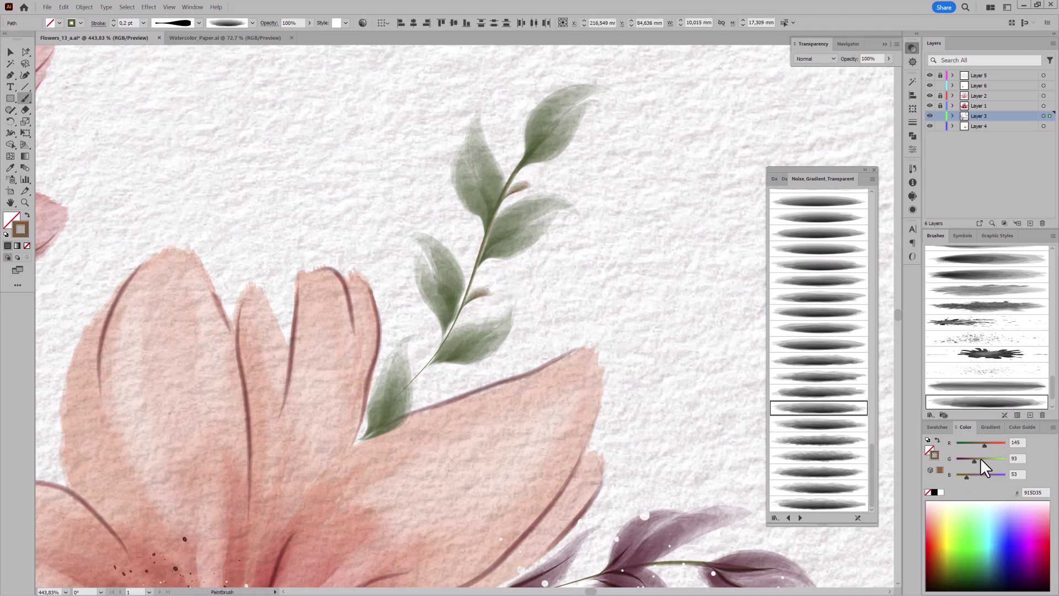
Step: Lower Green to 62 for a reddish colour and paint two pink buds on the sprig
mouse_move(980, 460)
left_mouse_down()
mouse_move(959, 466)
mouse_move(970, 461)
left_mouse_up()
left_click_drag(439, 389, 409, 383)
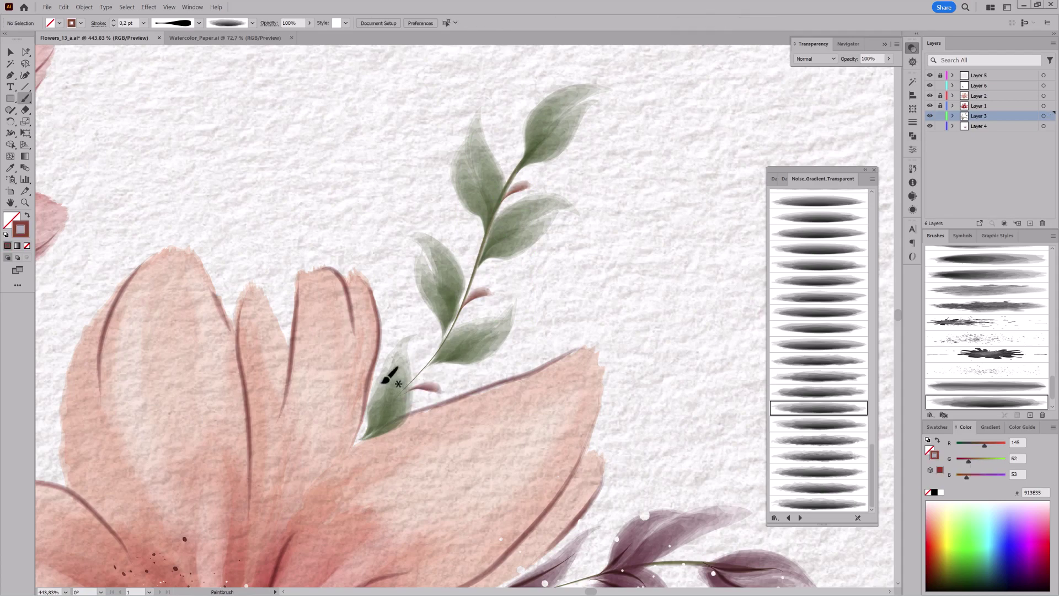
left_click_drag(425, 345, 411, 377)
scroll(620, 373, "down", 5)
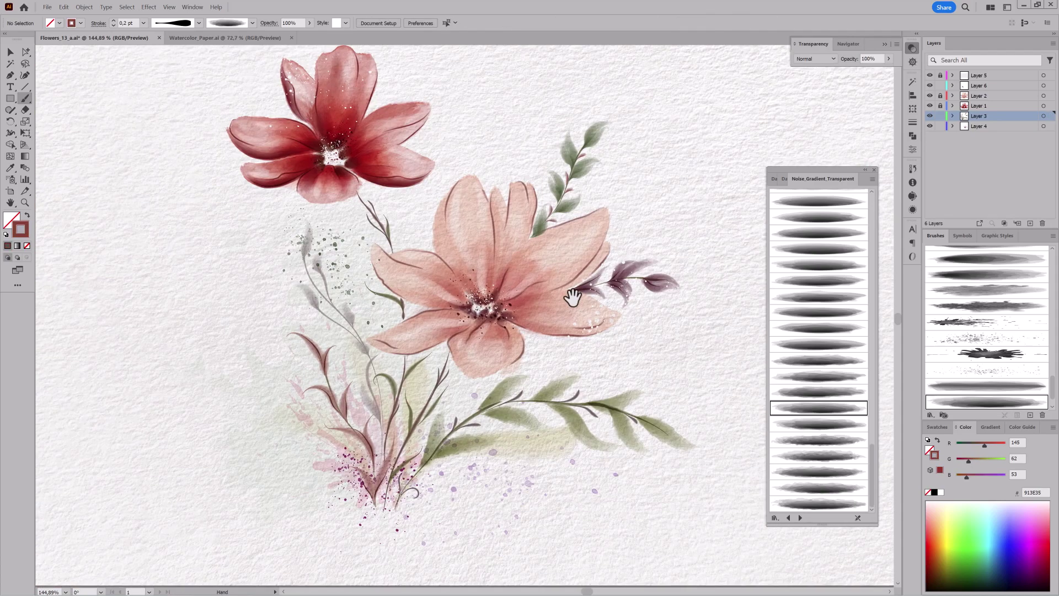